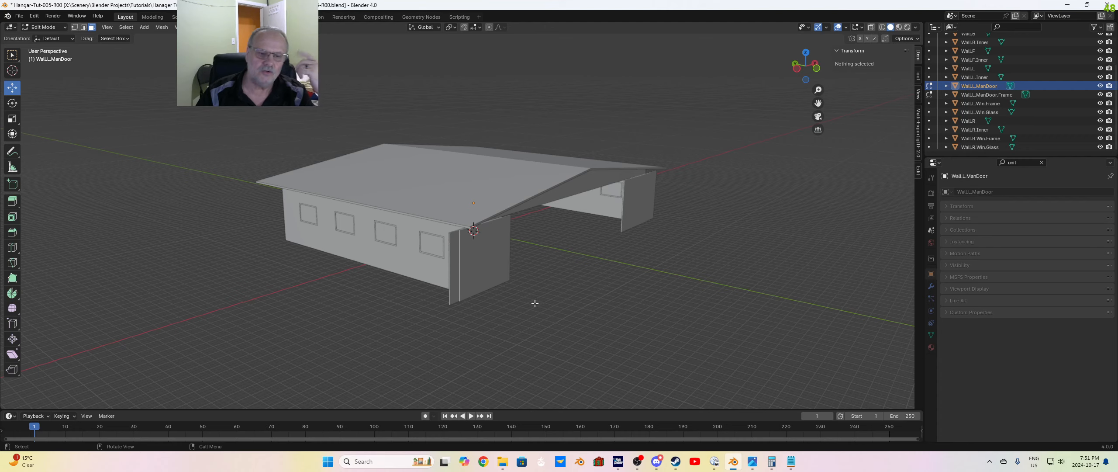
Step: Switch to Chrome to view the ambientCG asset library's home page, and return to the Blender scene
click(484, 462)
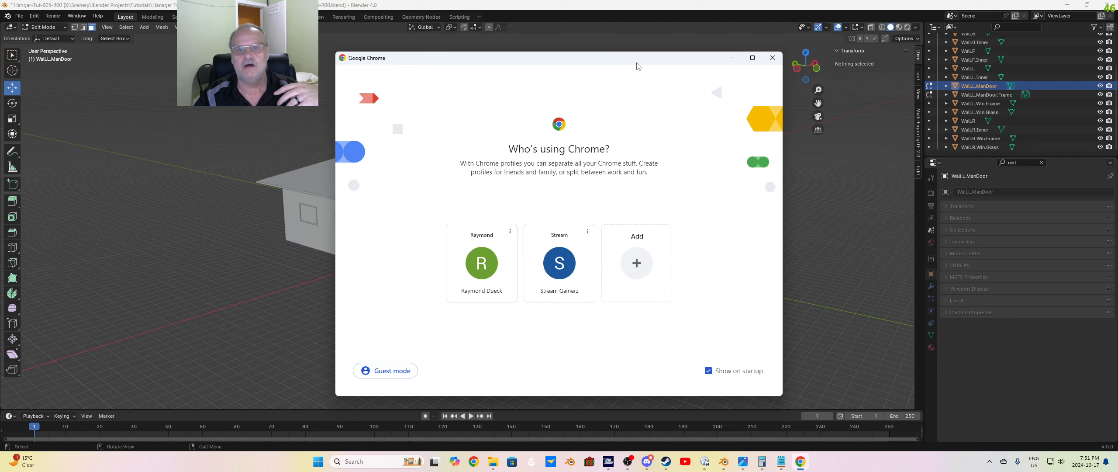
drag(637, 63, 0, 62)
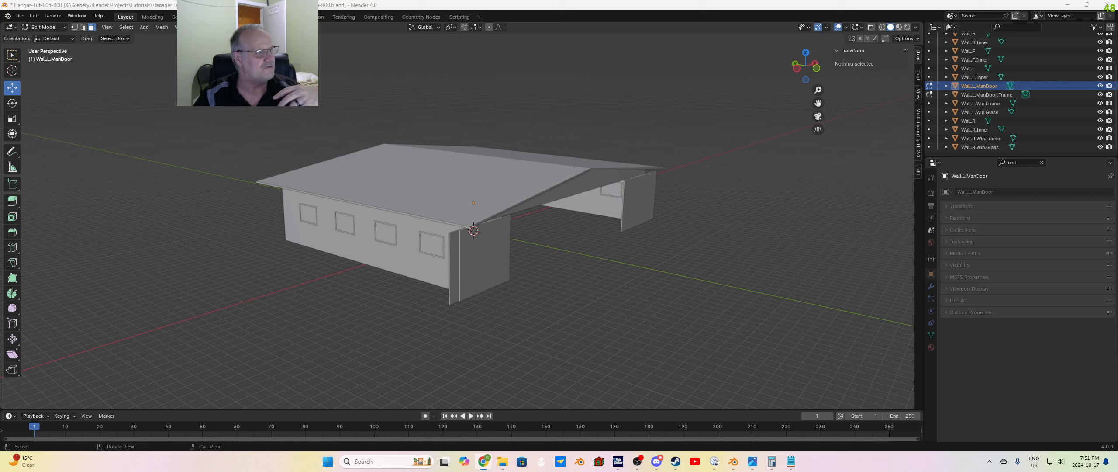
drag(0, 81, 572, 71)
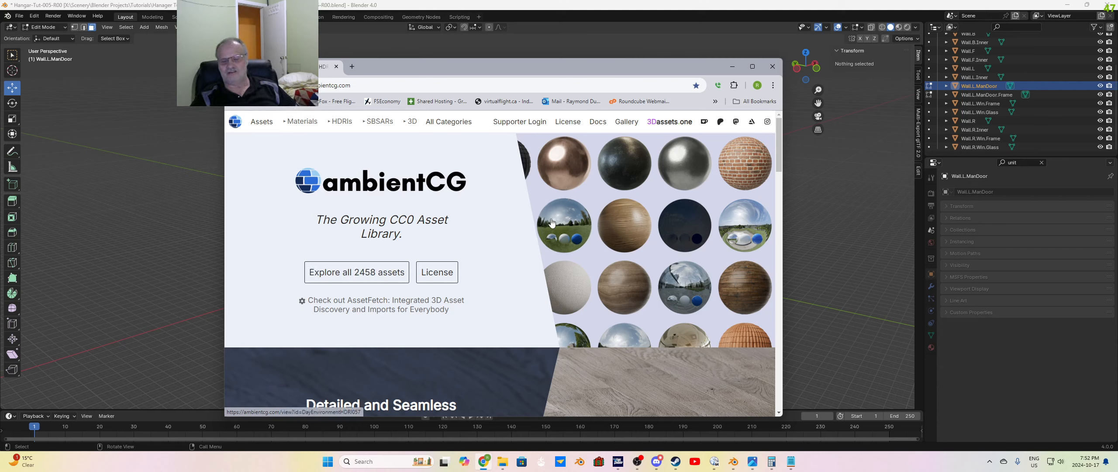
mouse_move(563, 312)
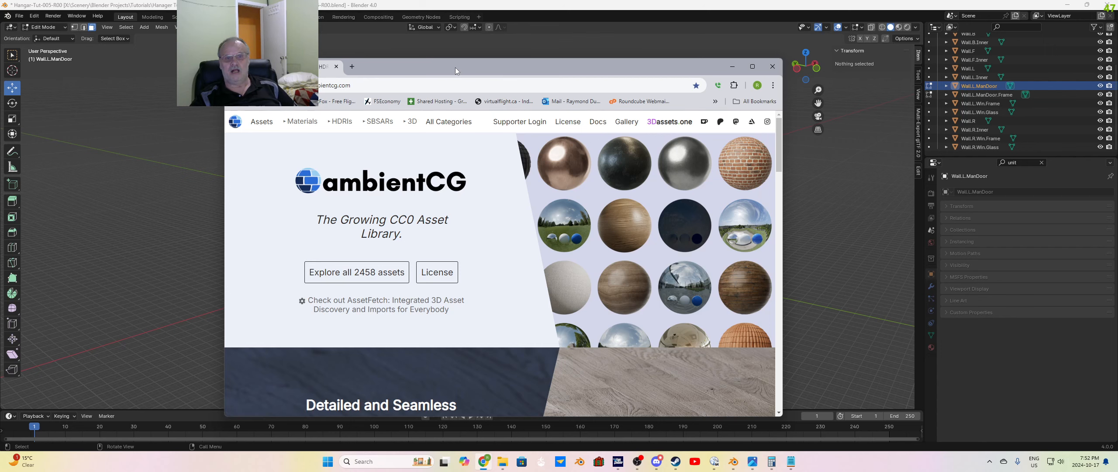
drag(455, 66, 0, 70)
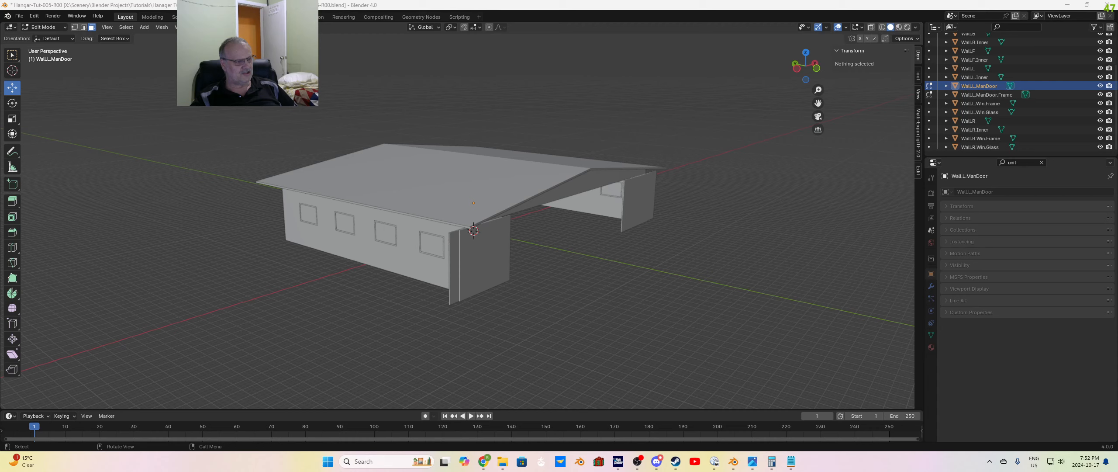
click(308, 300)
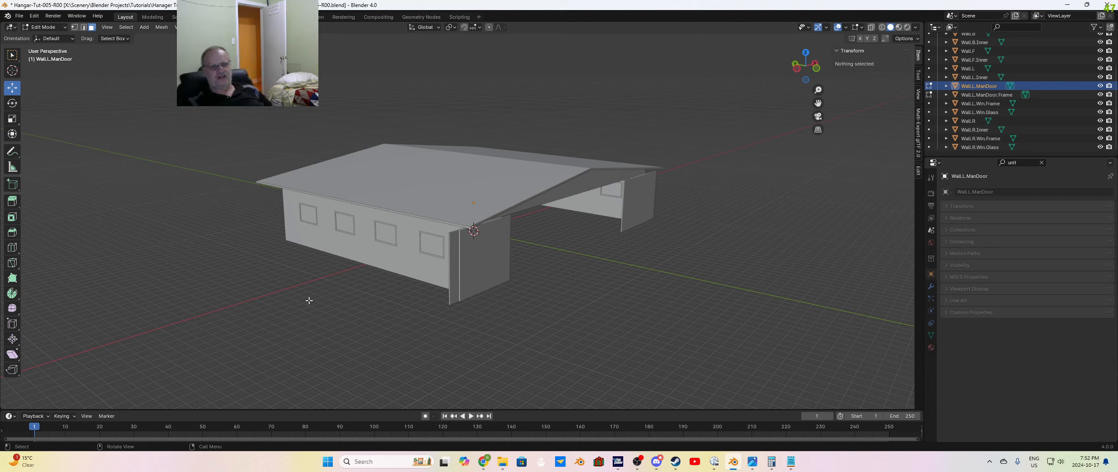
Step: Switch to File Explorer and examine the asphalt roofing shingle texture in its folder inside Textures
click(502, 461)
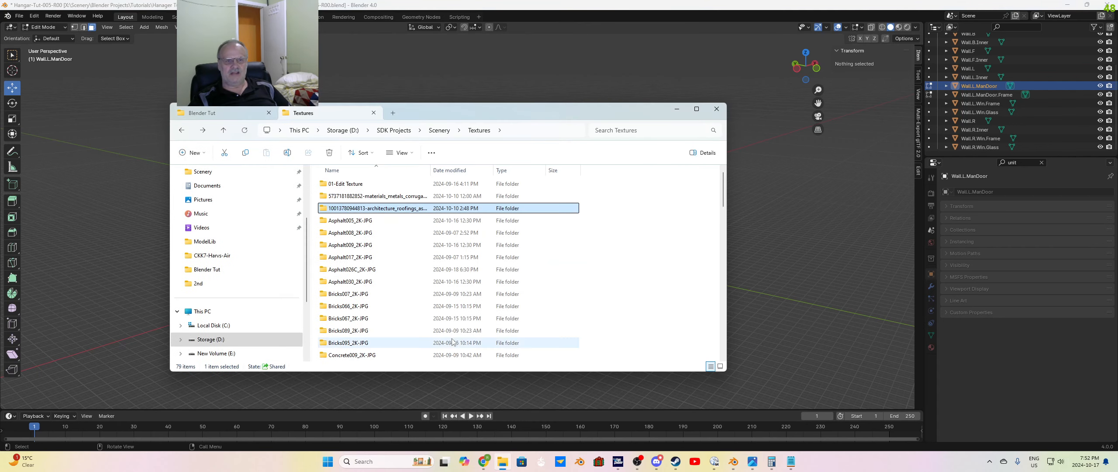
double_click(402, 209)
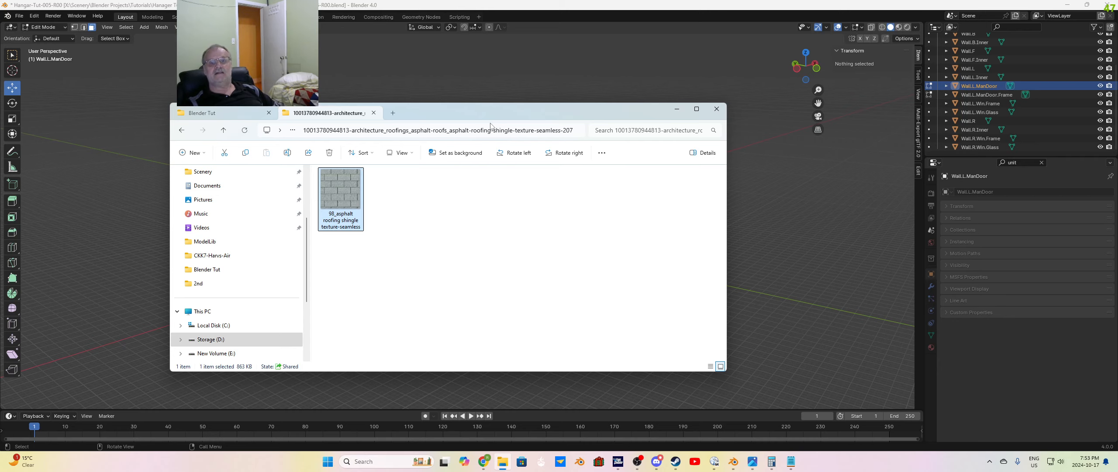
drag(496, 113, 515, 139)
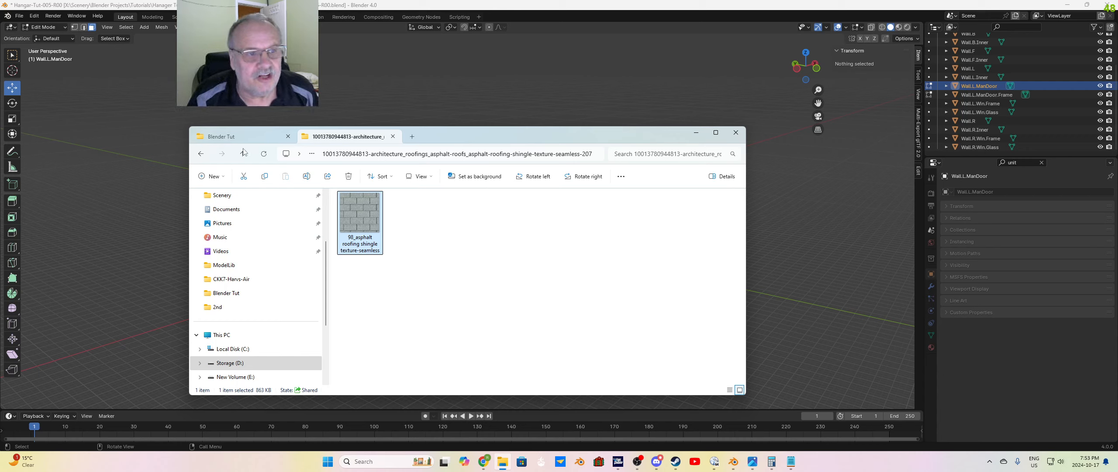
Step: Examine the texture files in the CorrugatedSteel001_2K-JPG folder inside Textures, and return to Blender
click(201, 154)
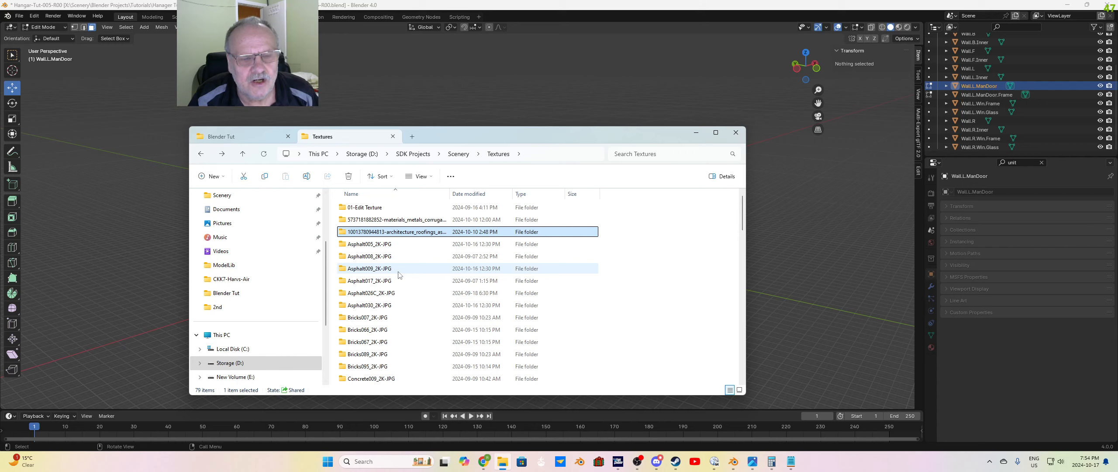
scroll(401, 333, down, 5)
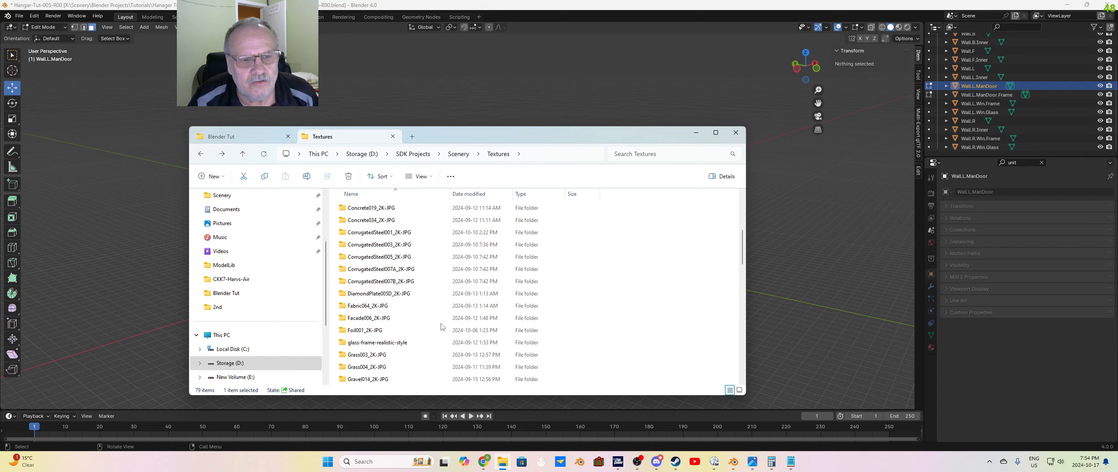
double_click(400, 235)
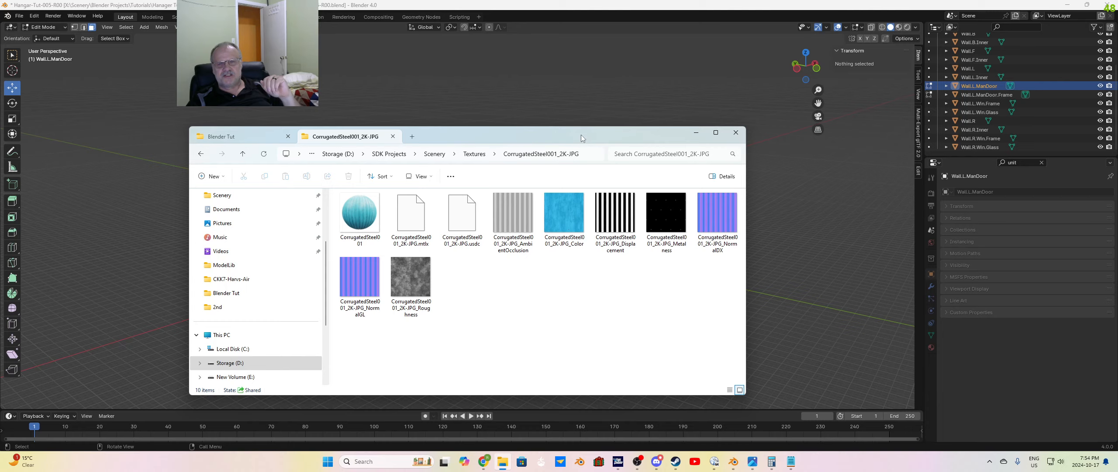
drag(580, 134, 0, 196)
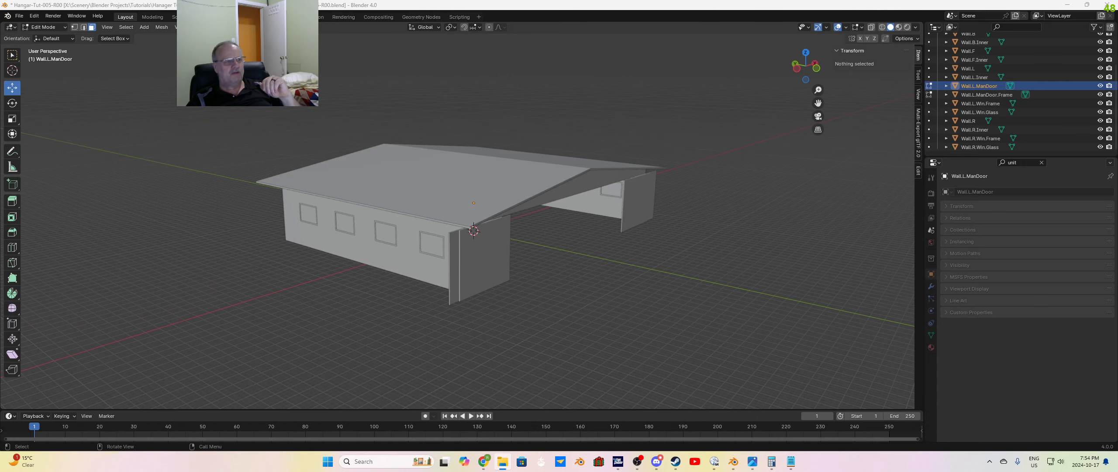
click(255, 313)
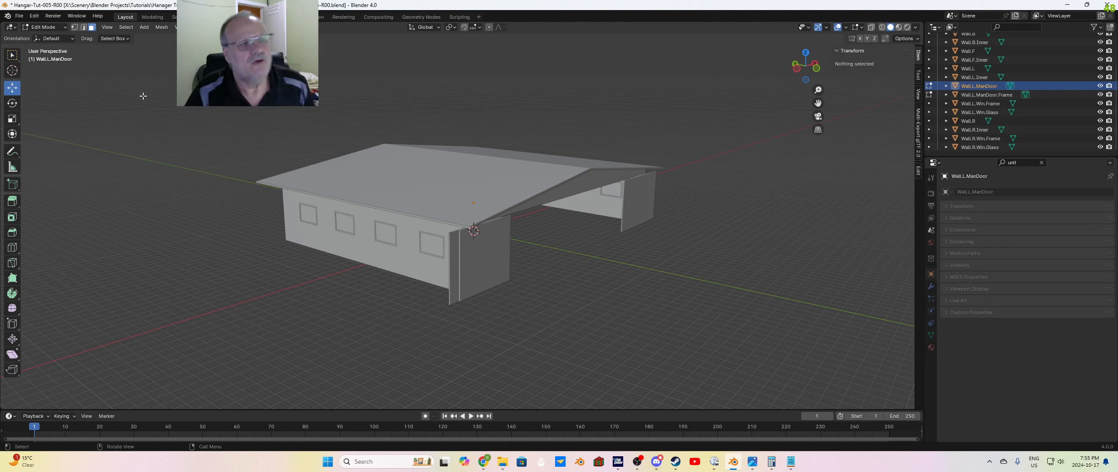
Step: Start a Universal Scene Description import and select CorrugatedSteel001_2K-JPG.usdc from its folder inside Scenery's Textures folder
click(19, 15)
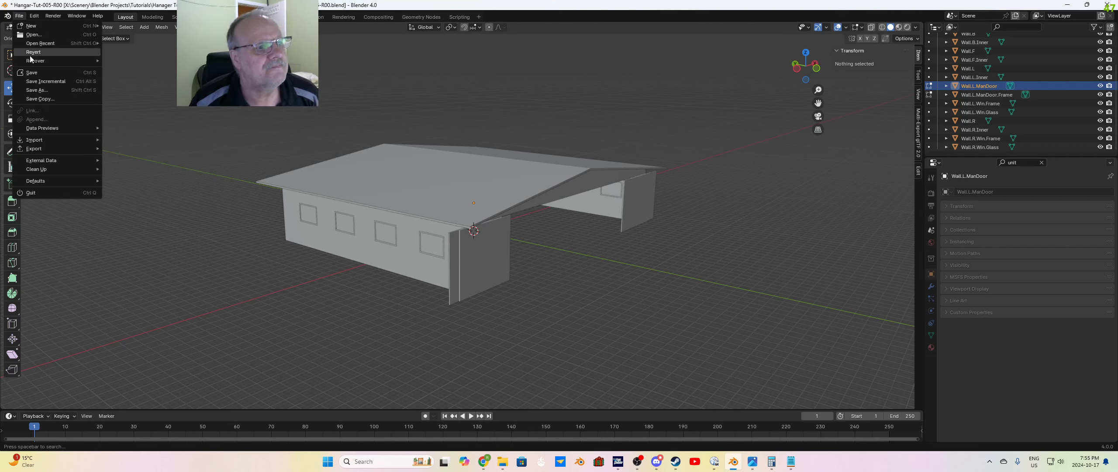
mouse_move(45, 139)
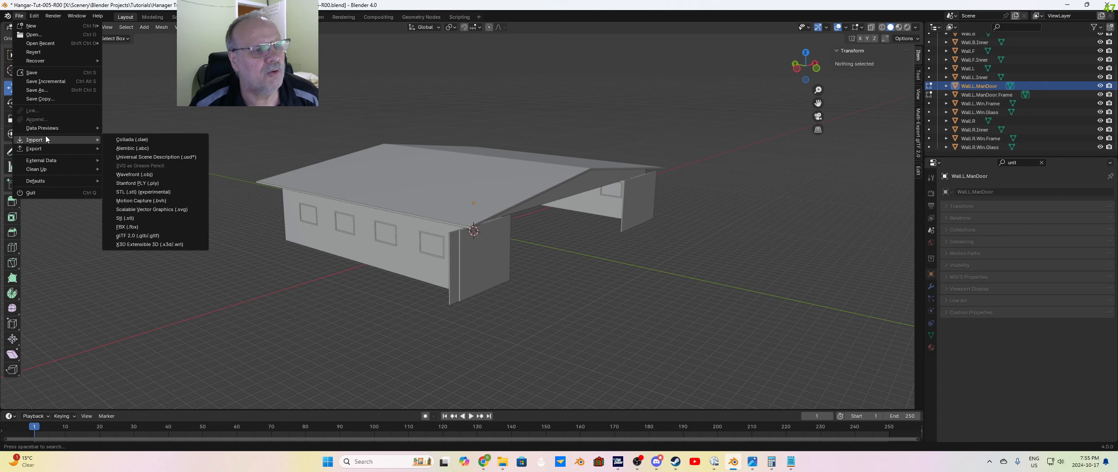
click(161, 158)
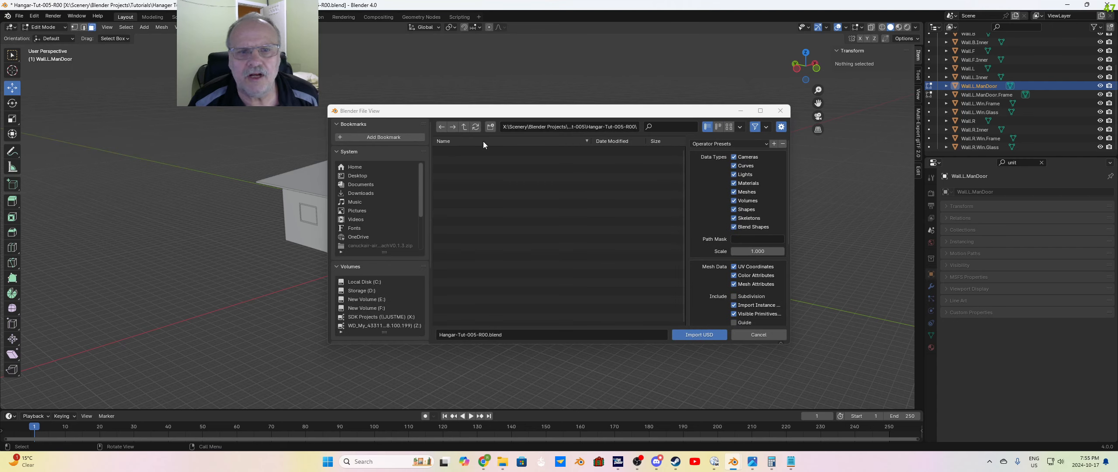
click(463, 127)
click(463, 127)
click(463, 126)
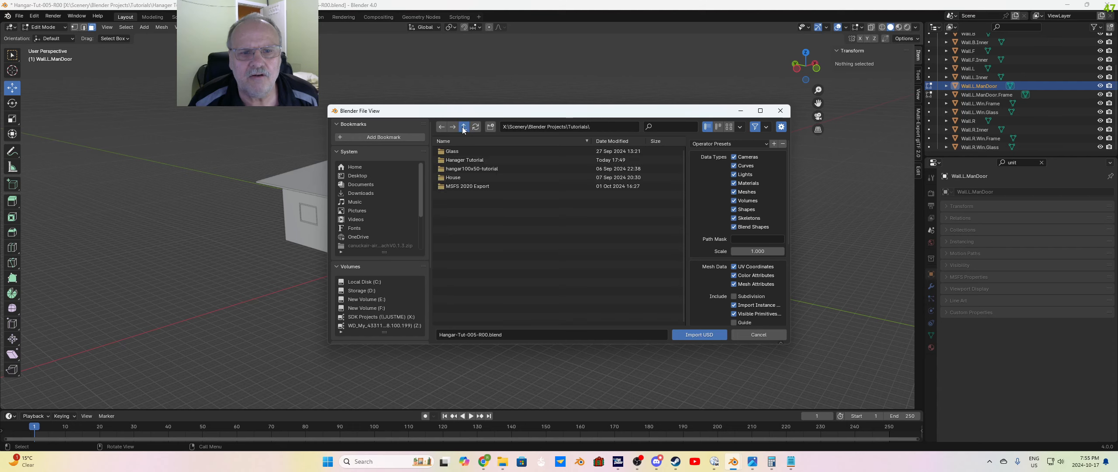
click(463, 127)
click(463, 126)
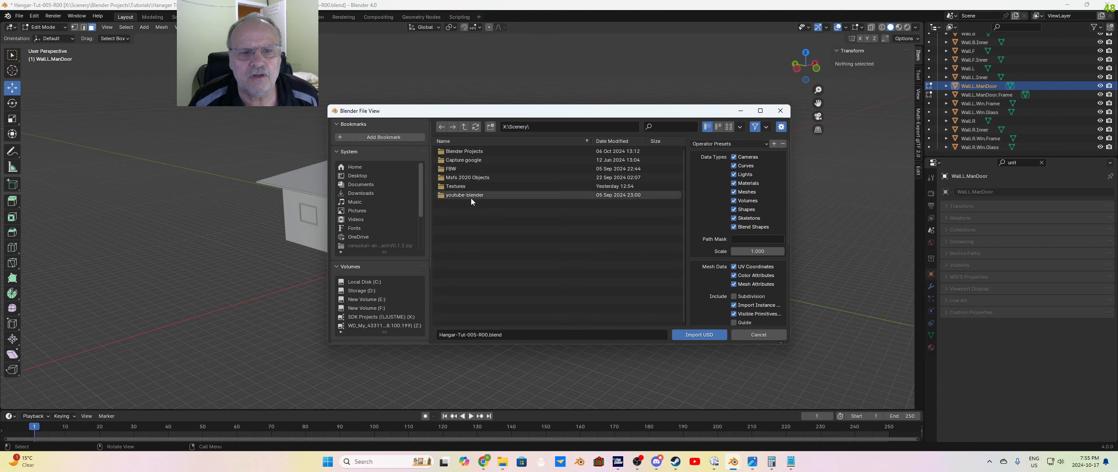
click(462, 186)
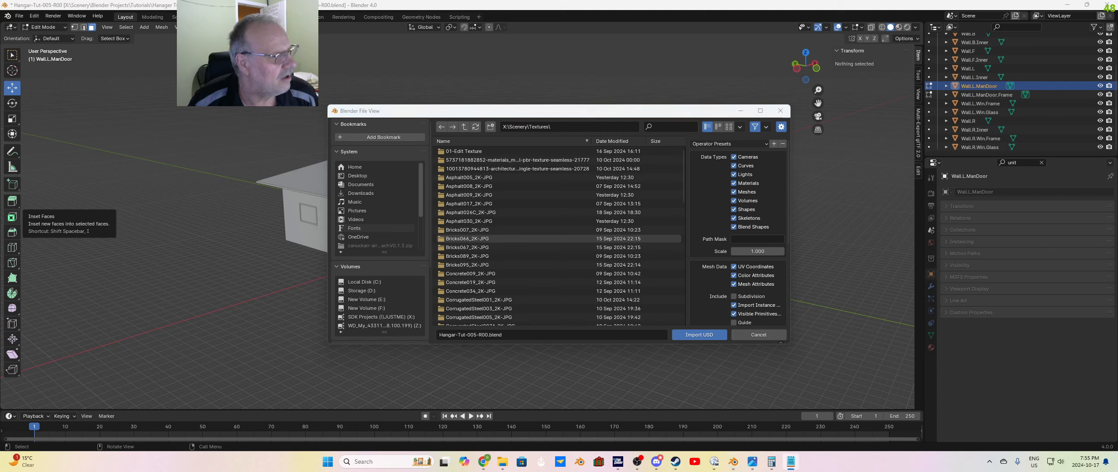
scroll(546, 261, down, 2)
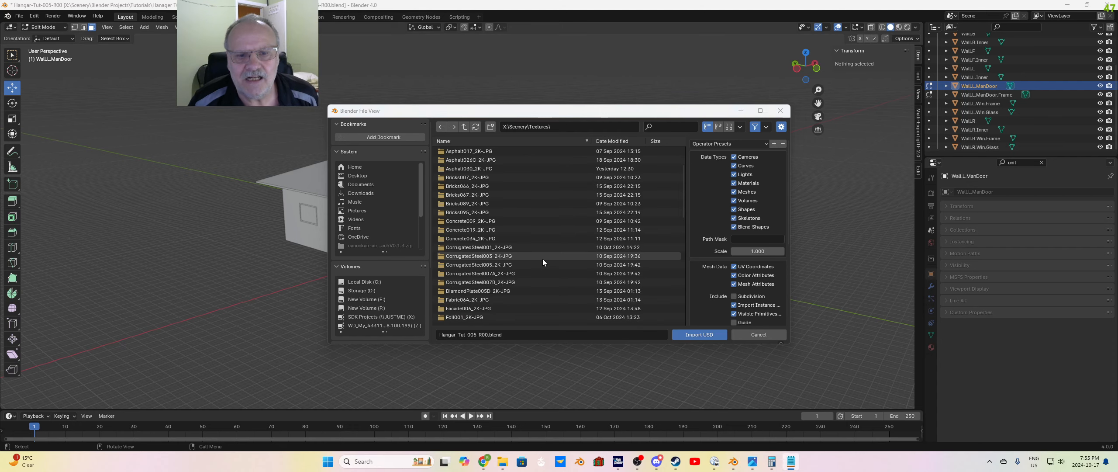
click(509, 247)
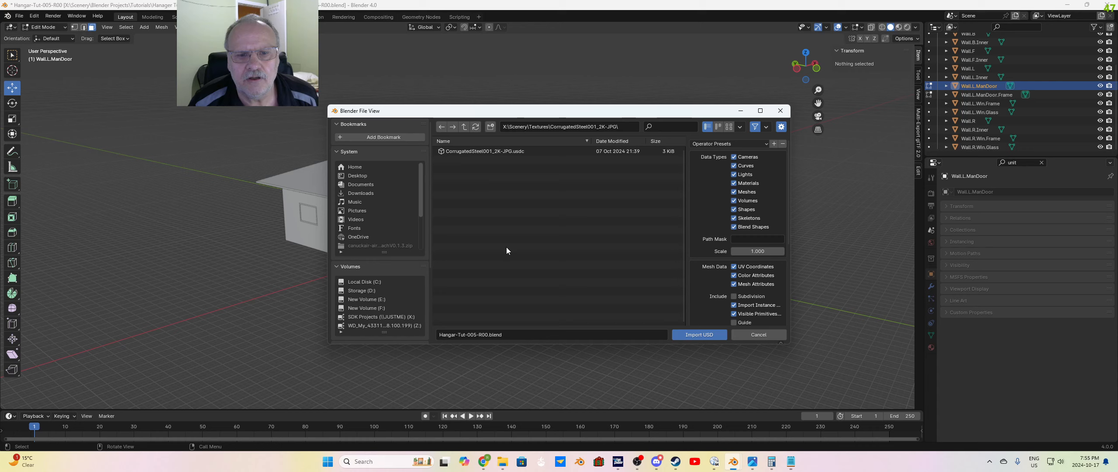
click(506, 153)
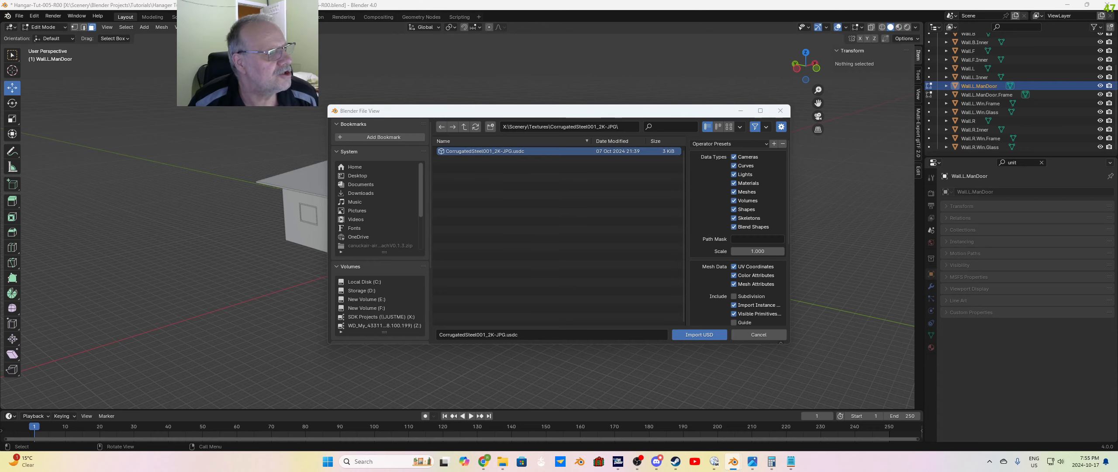
Step: Locate the CorrugatedSteel001_2K-JPG.usdc file among the texture maps in File Explorer, and return to Blender's import dialog
drag(0, 113, 590, 112)
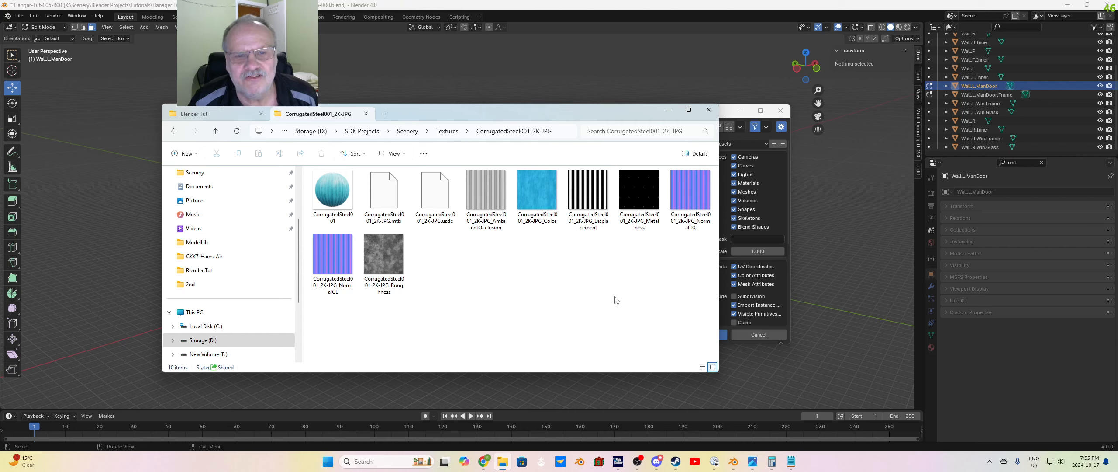
click(440, 195)
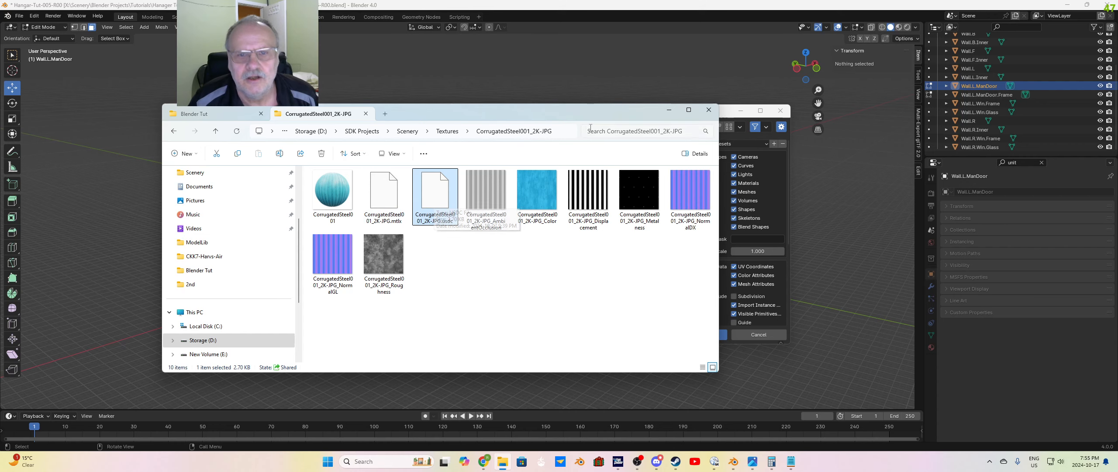
drag(472, 113, 0, 116)
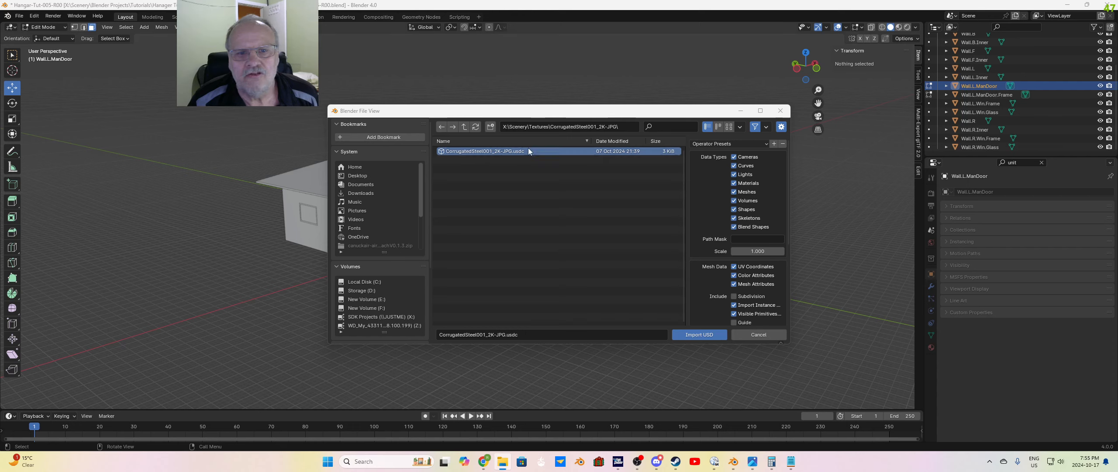
Step: Enable importing all materials and import the CorrugatedSteel001_2K-JPG.usdc file
scroll(760, 283, down, 5)
scroll(760, 283, down, 2)
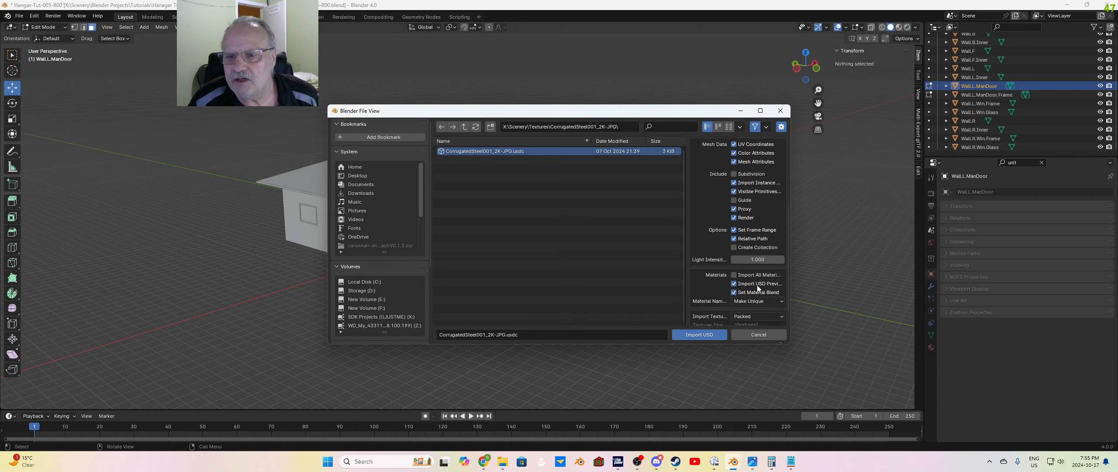
click(734, 275)
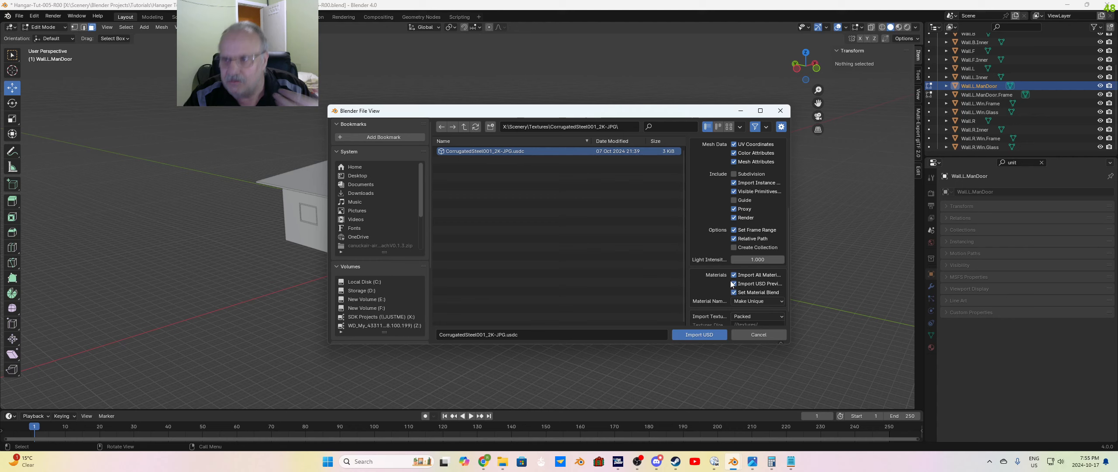
click(701, 336)
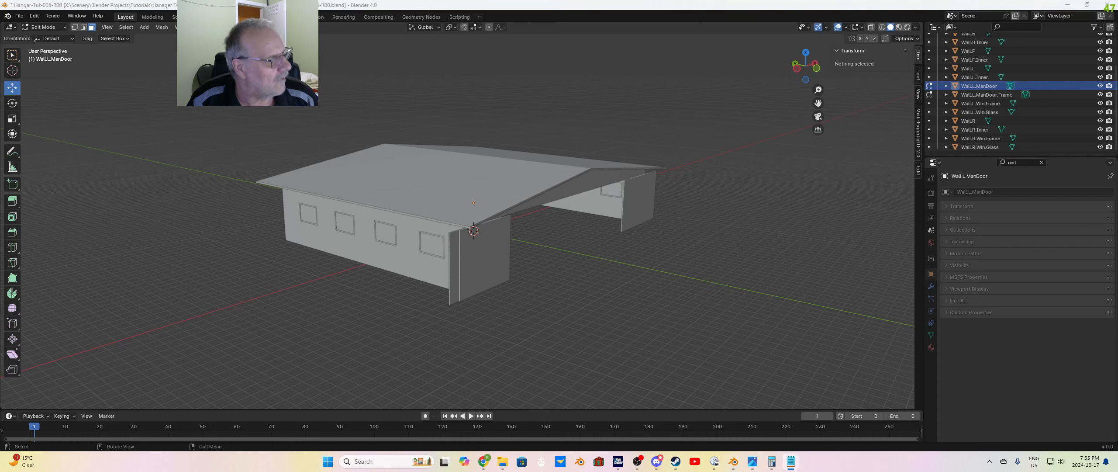
Step: Import Metal037_2K-JPG.usdc from its folder inside Textures as a Universal Scene Description file
click(19, 16)
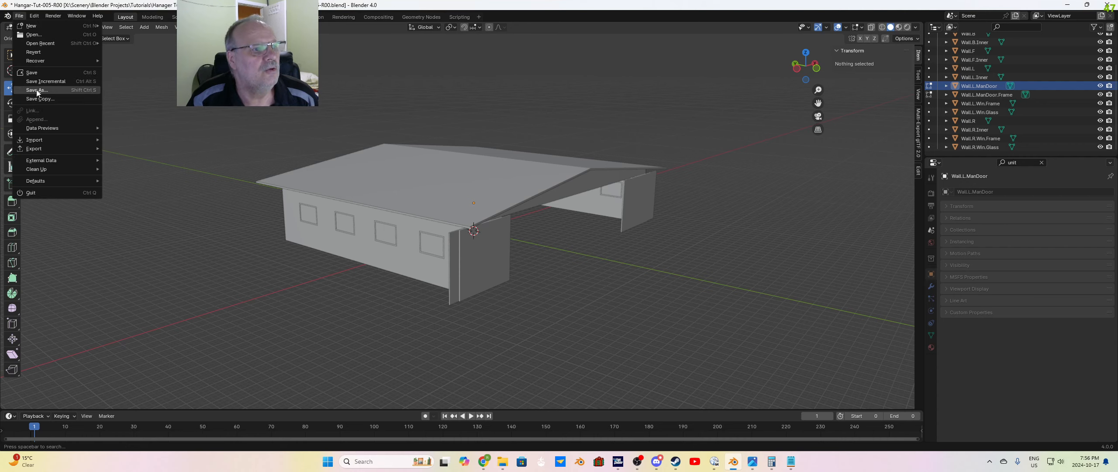
mouse_move(39, 138)
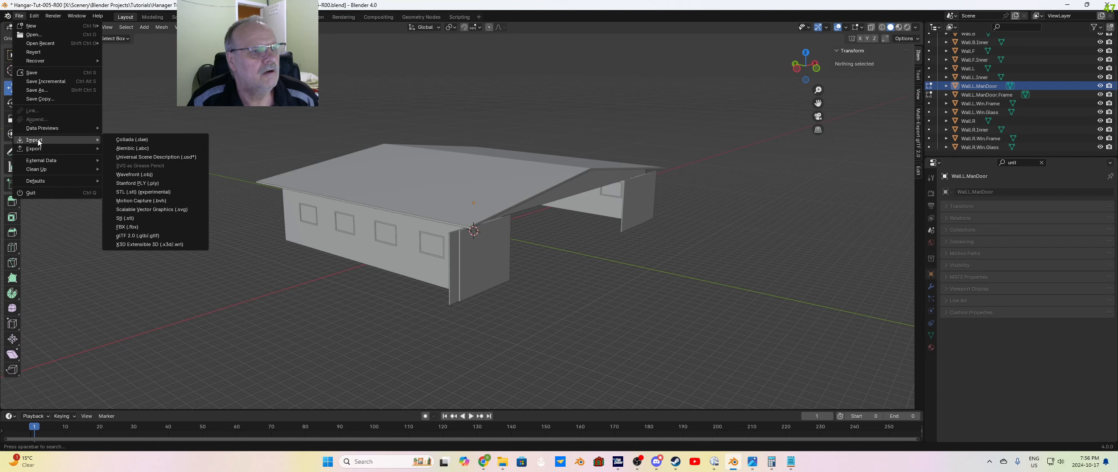
click(149, 154)
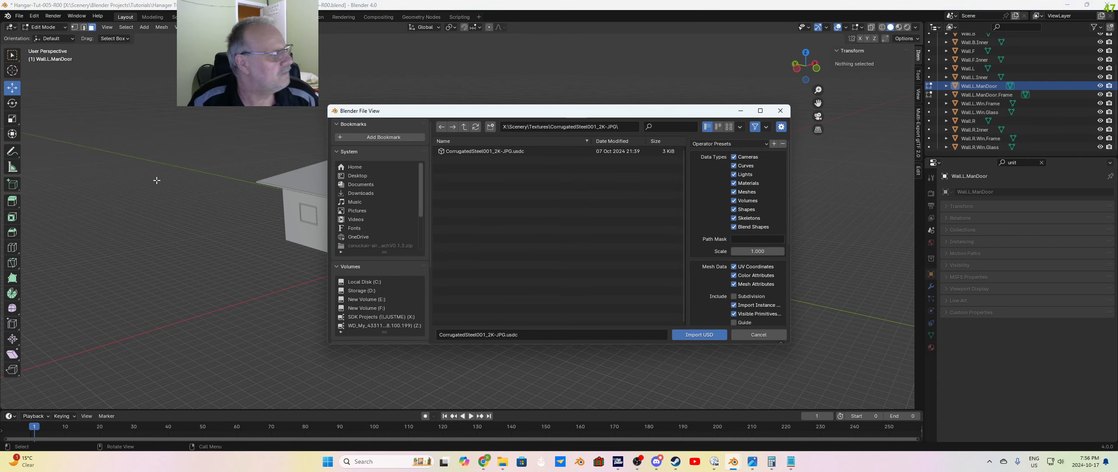
click(465, 127)
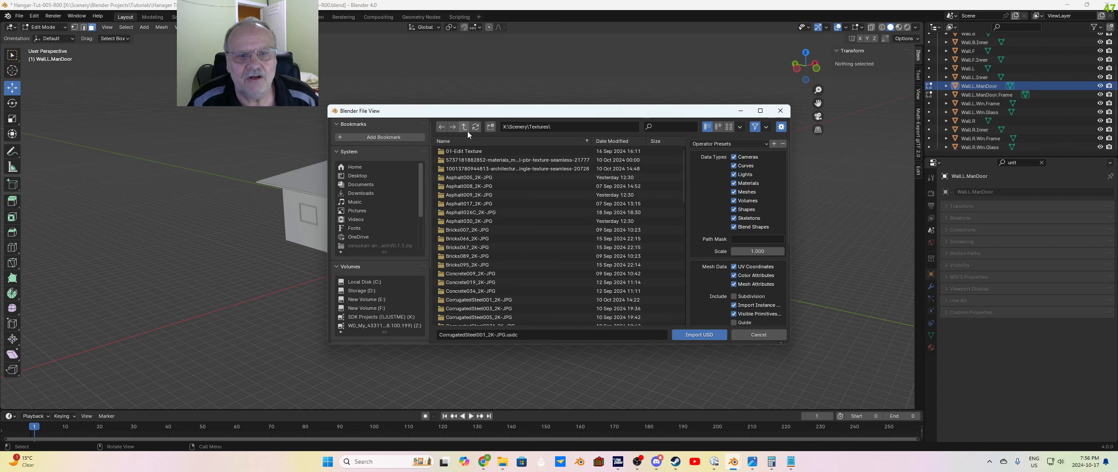
scroll(499, 271, down, 5)
scroll(501, 272, down, 3)
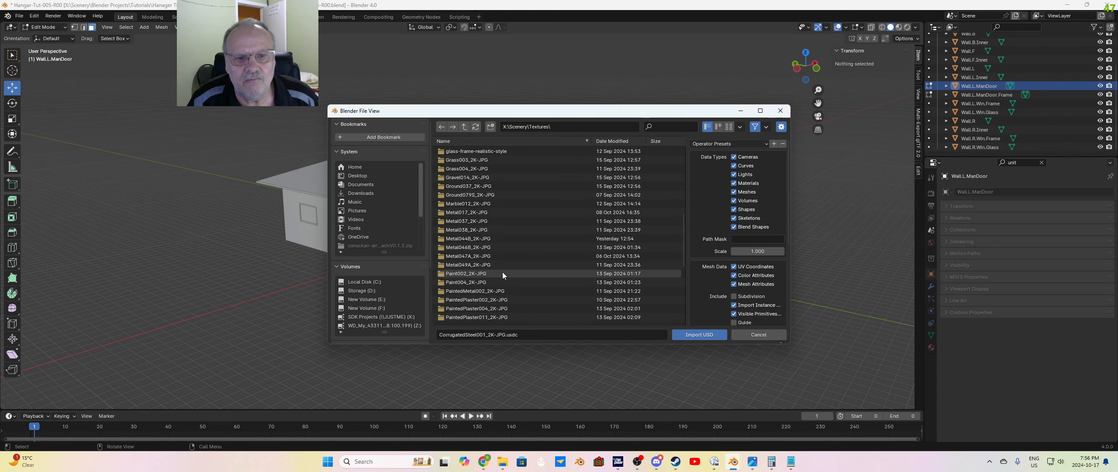
click(475, 221)
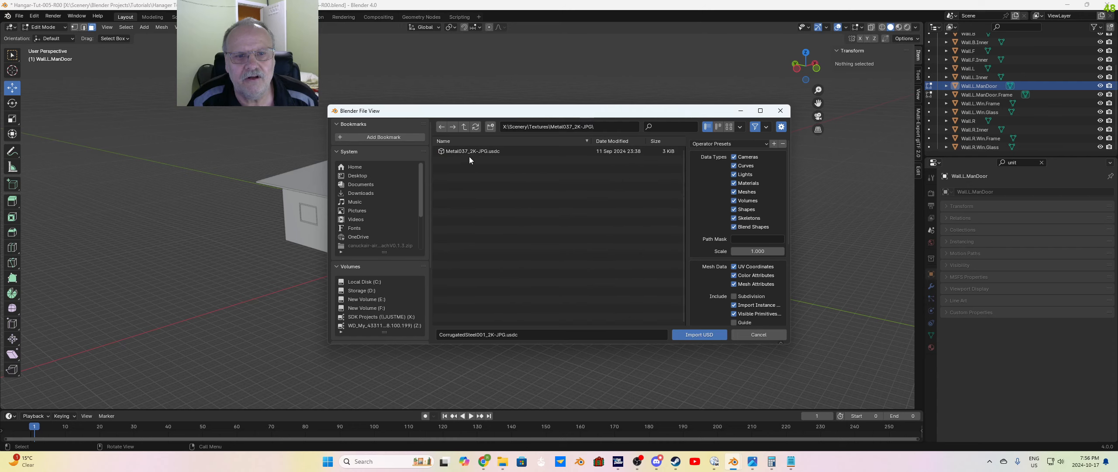
click(470, 151)
scroll(737, 282, down, 6)
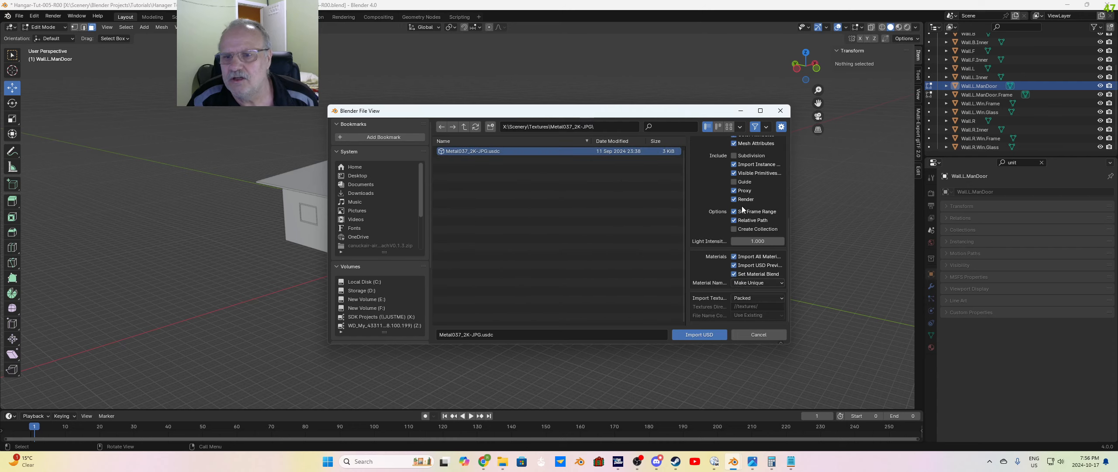
click(704, 334)
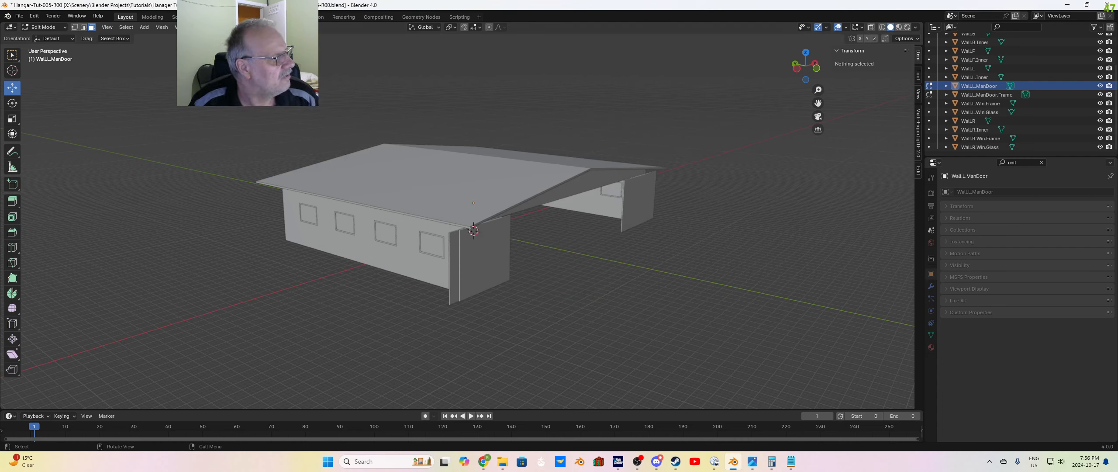
Step: Import the PaintedPlaster012_2K-JPG.usdc material from its folder inside Textures as a Universal Scene Description file
click(24, 20)
mouse_move(43, 139)
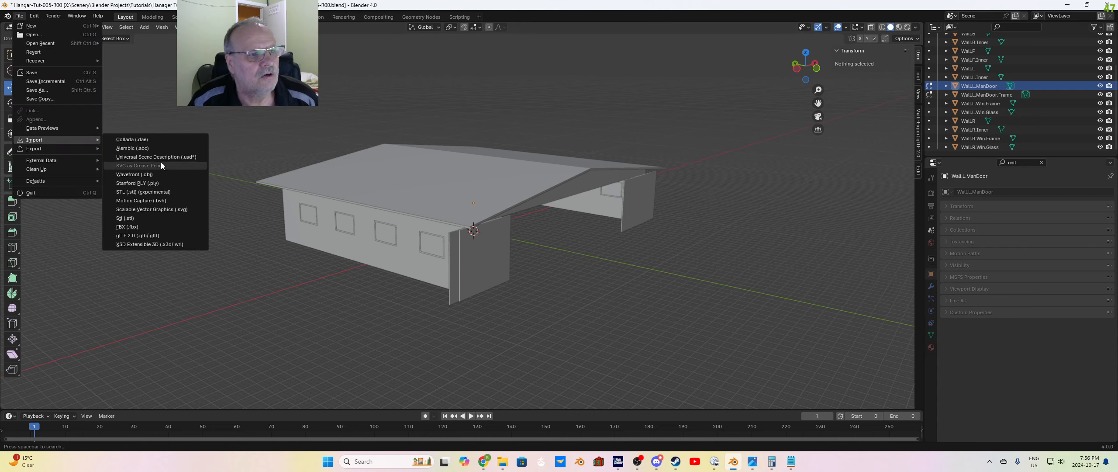
click(157, 156)
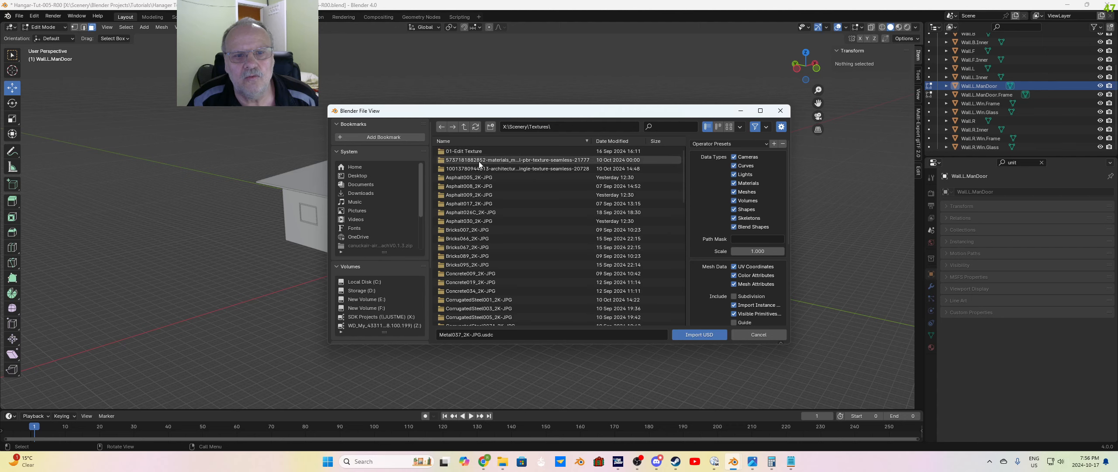
scroll(524, 271, down, 5)
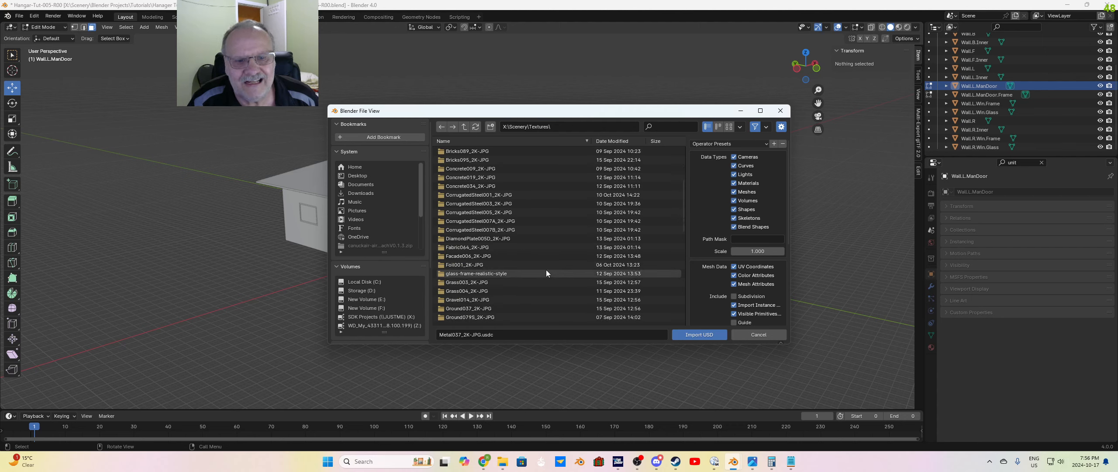
scroll(550, 271, down, 1)
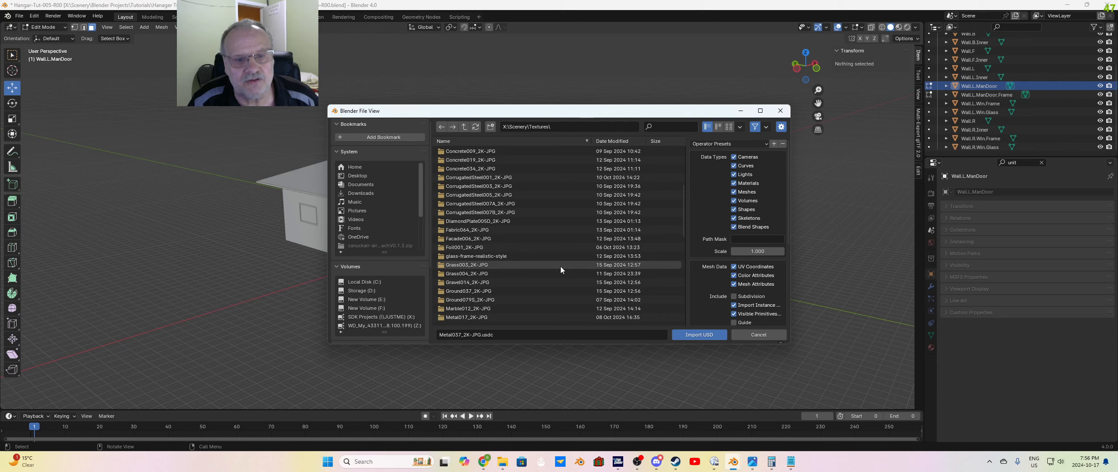
scroll(560, 266, down, 6)
scroll(561, 265, down, 2)
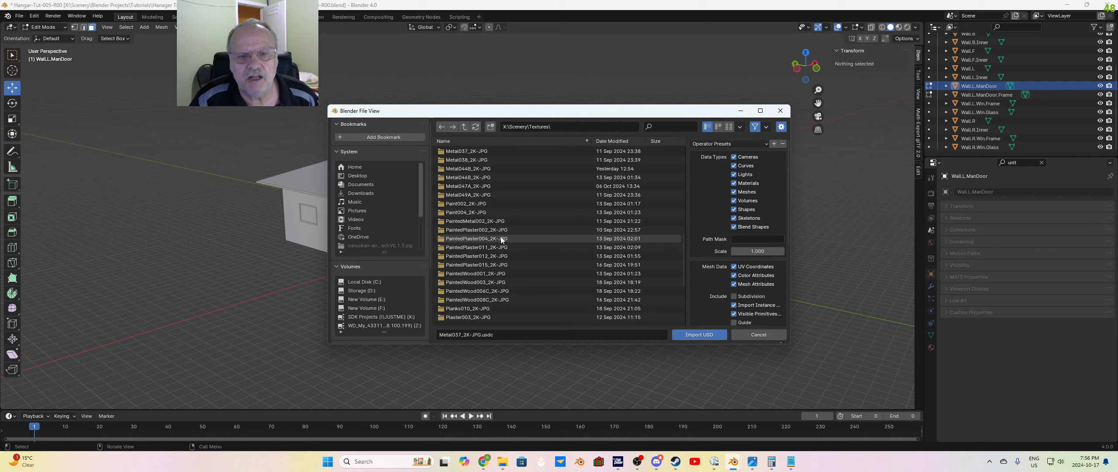
click(496, 255)
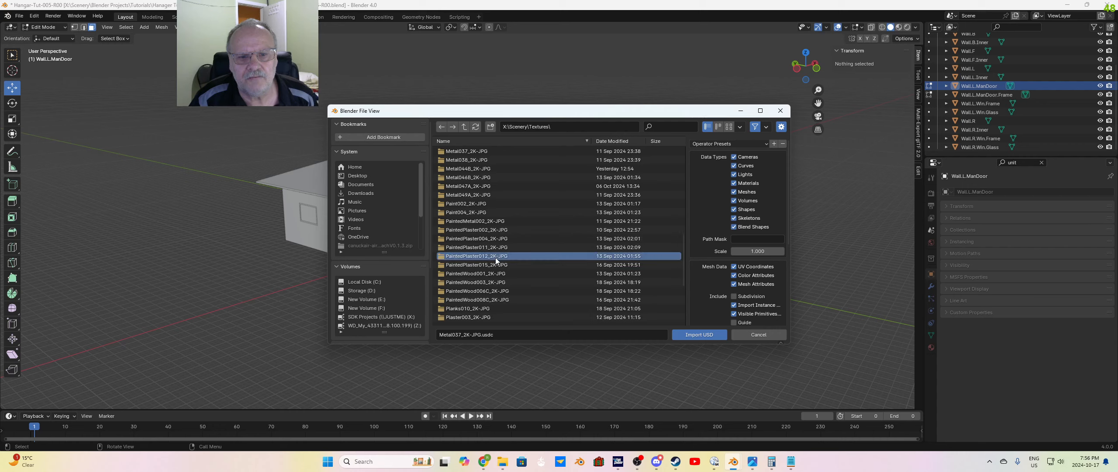
click(495, 256)
click(468, 151)
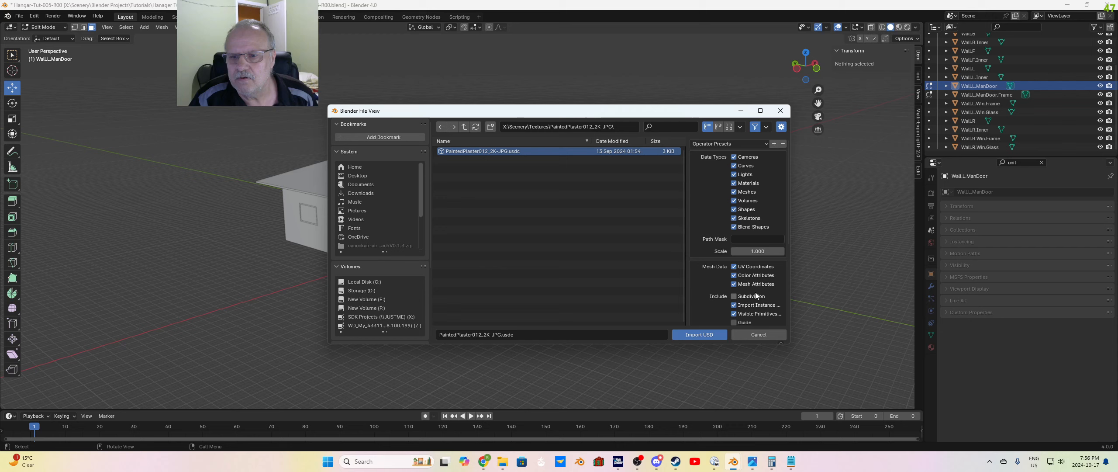
scroll(756, 295, down, 7)
click(695, 334)
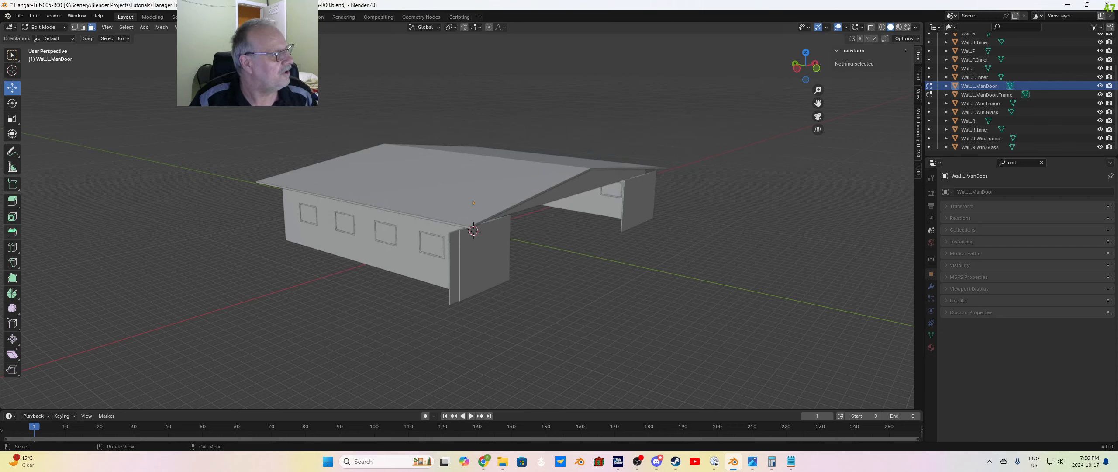
Step: Import the PaintedWood006C_2K-JPG.usdc material from its Textures subfolder as a Universal Scene Description file
click(19, 15)
mouse_move(85, 140)
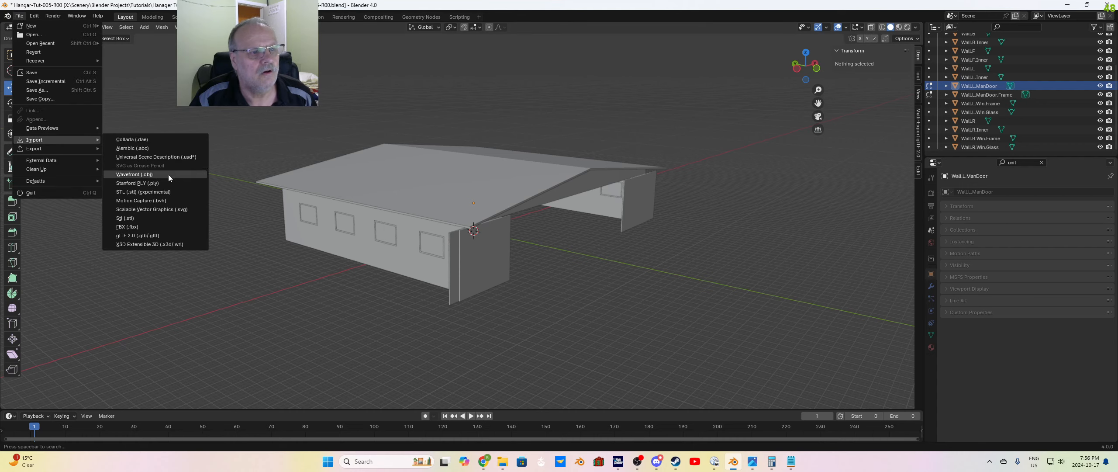
click(162, 157)
click(463, 127)
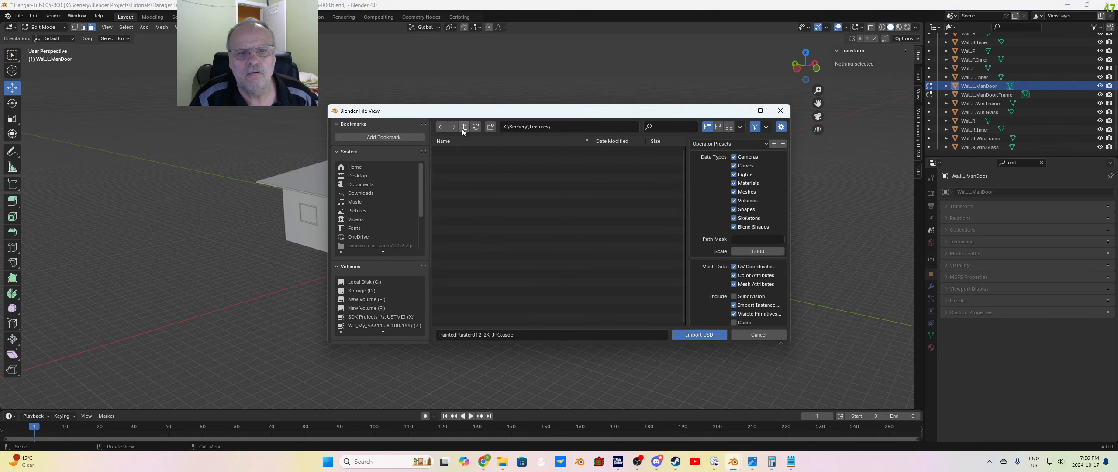
scroll(506, 247, down, 3)
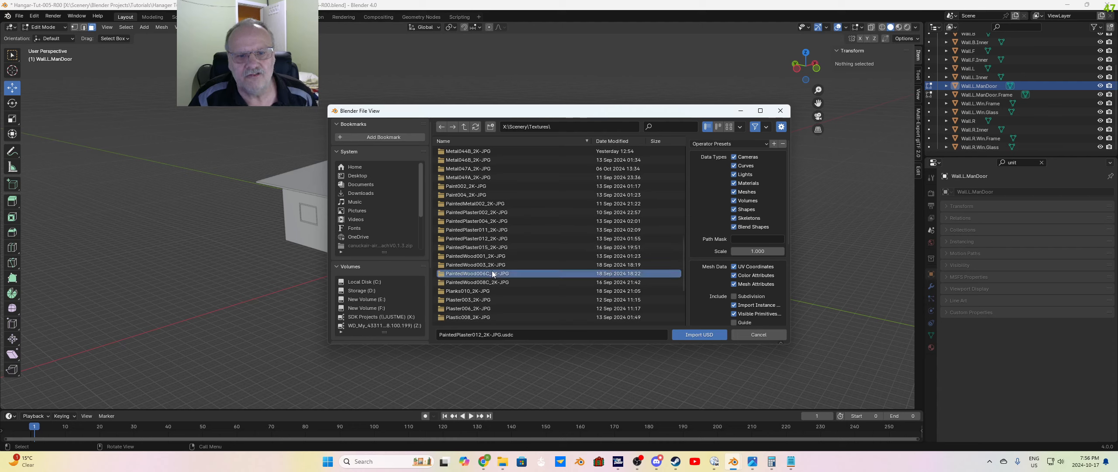
double_click(493, 274)
click(467, 151)
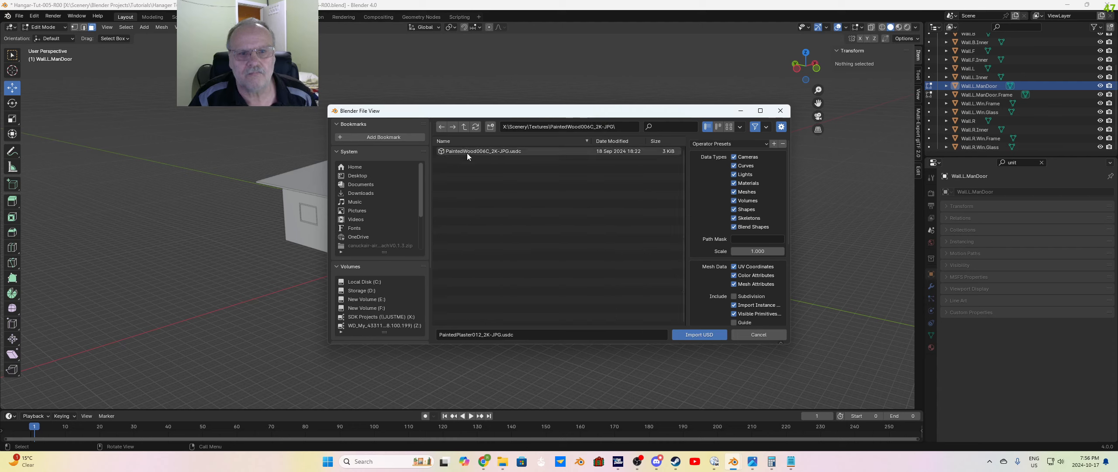
scroll(715, 277, down, 6)
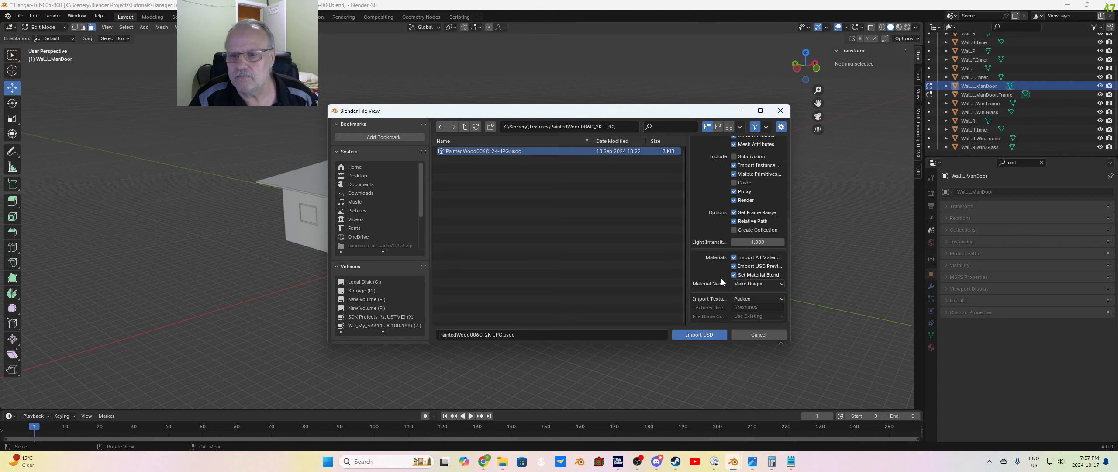
click(698, 334)
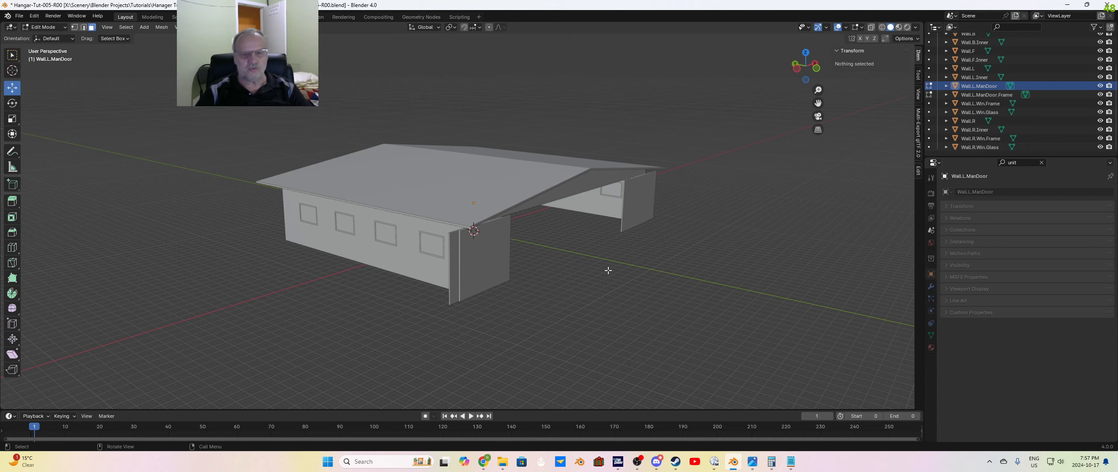
Step: Select all four window pane faces of the Wall.L.Win.Glass object in Edit Mode
middle_drag(628, 282, 531, 258)
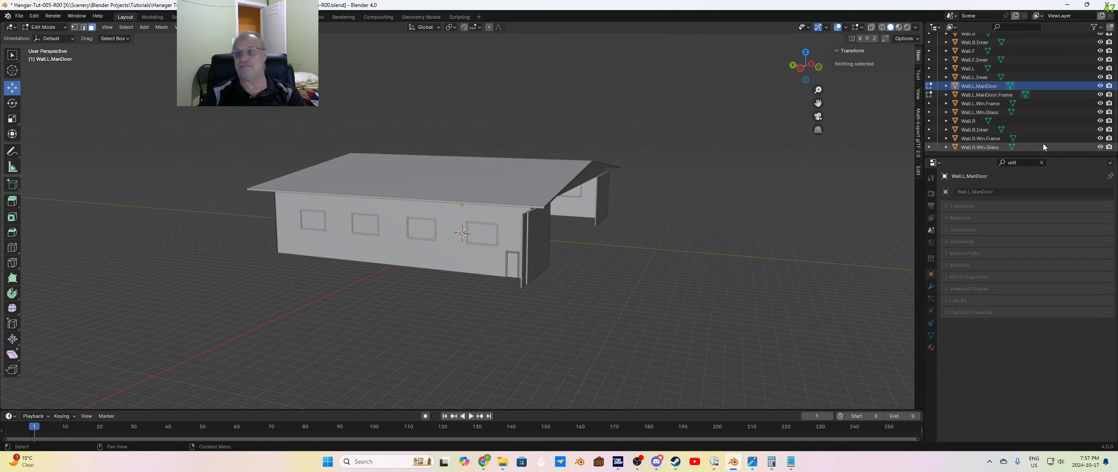
click(974, 68)
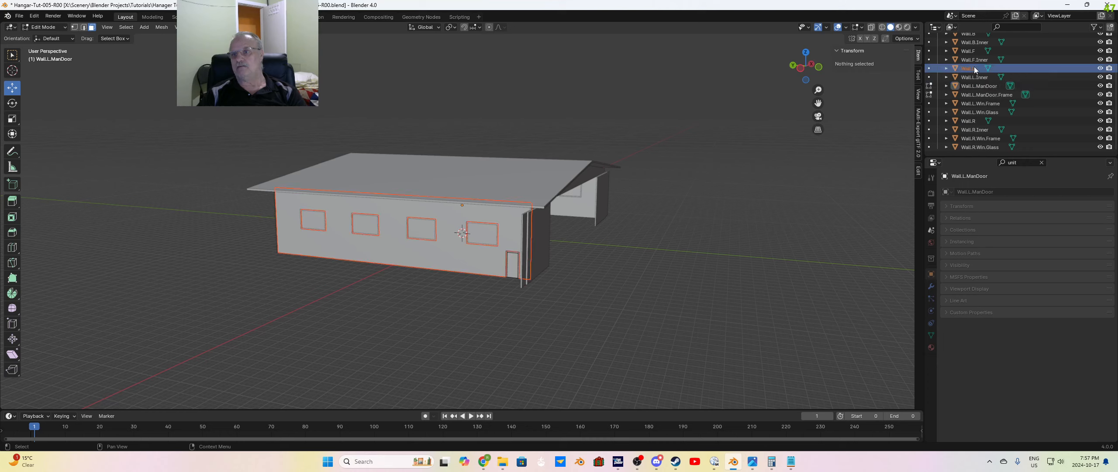
click(982, 111)
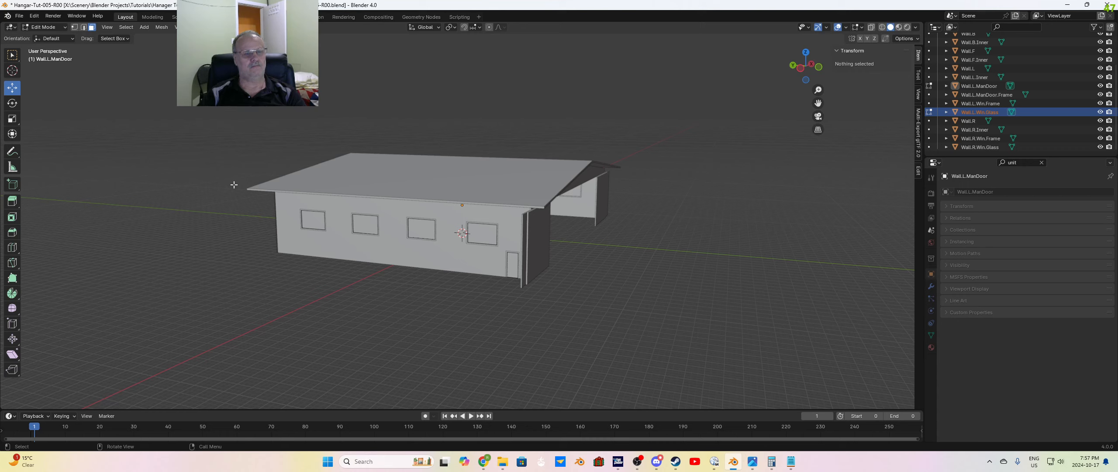
key(Tab)
key(Tab)
click(310, 222)
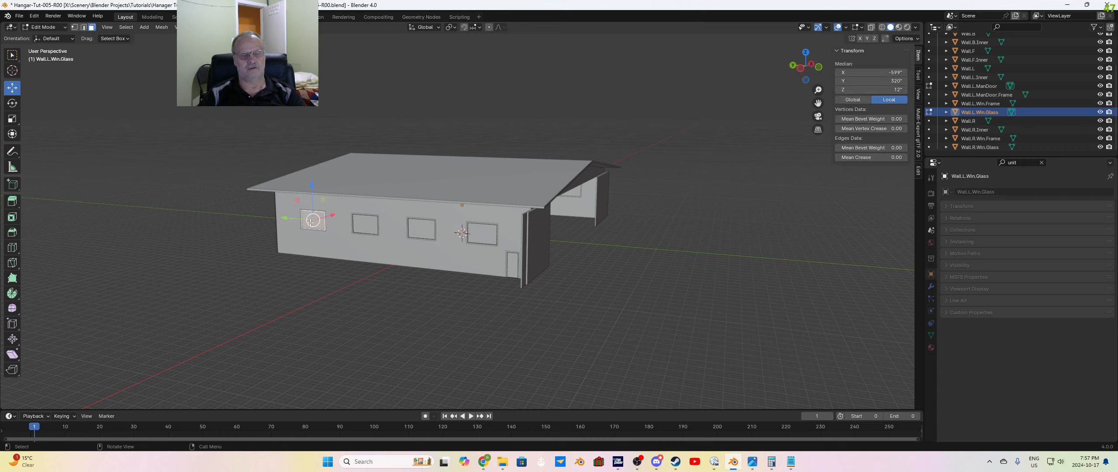
shift+click(365, 224)
shift+click(419, 230)
shift+click(495, 232)
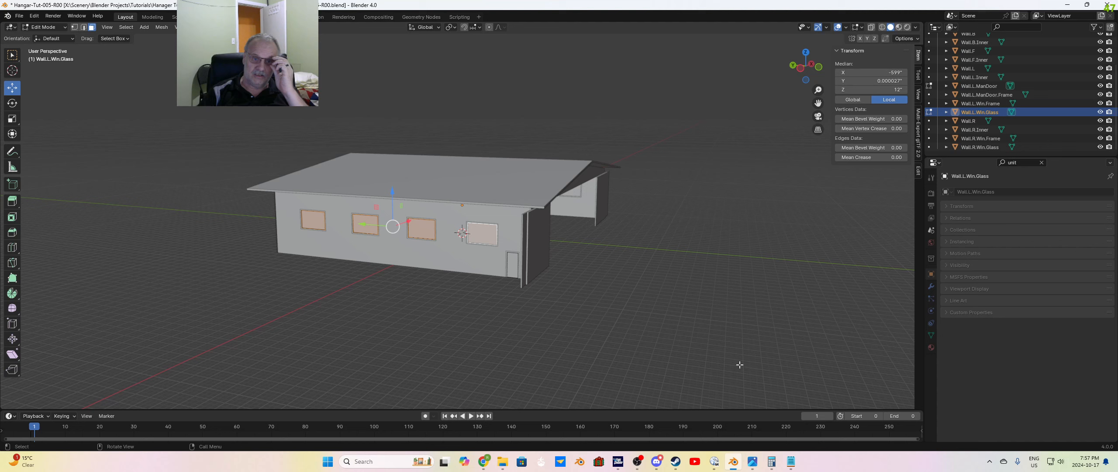
Step: Set the alpha of the base color to 0.2 in the Wall.L.Win.Glass object's material surface
middle_drag(706, 325, 695, 326)
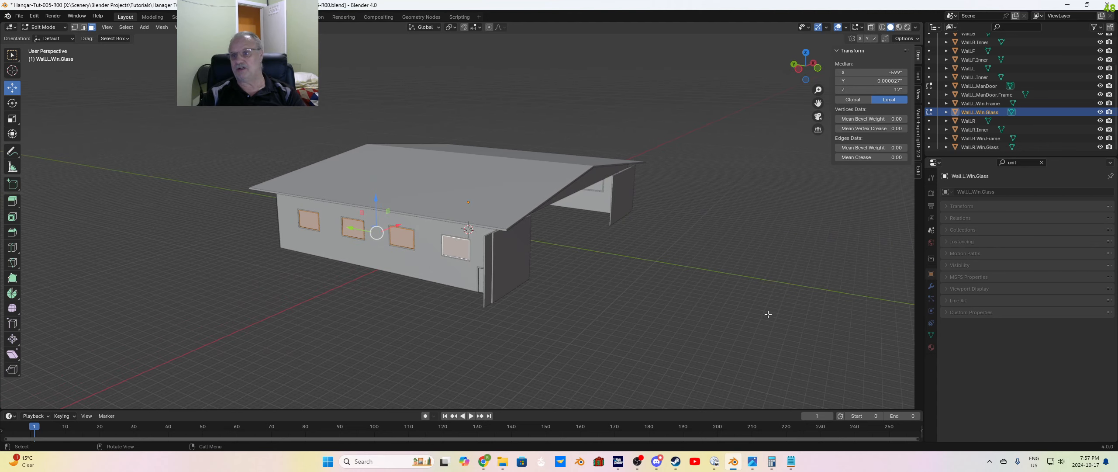
click(930, 348)
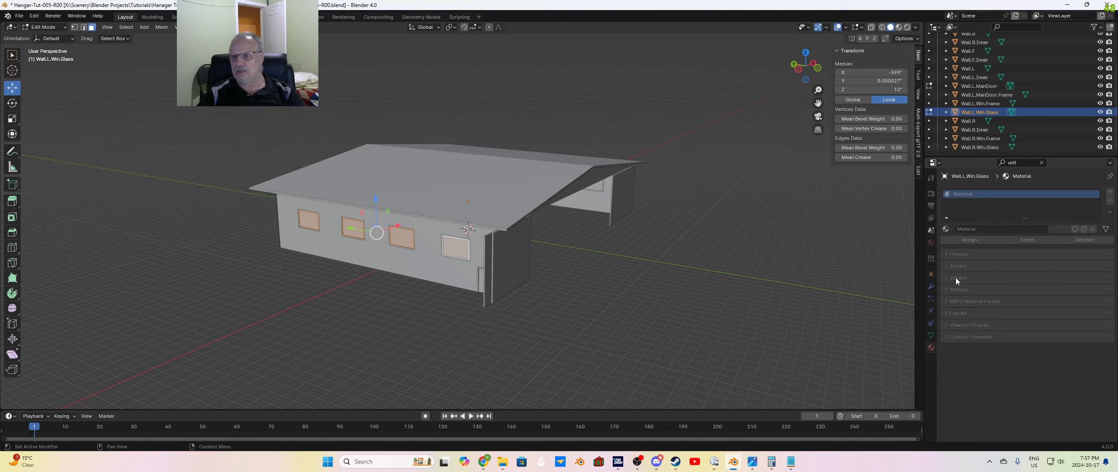
click(947, 265)
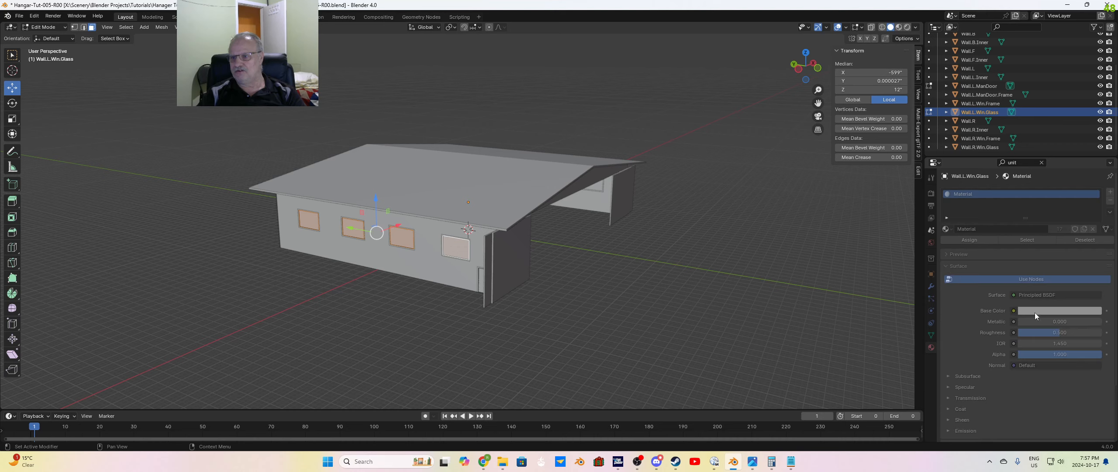
click(1050, 309)
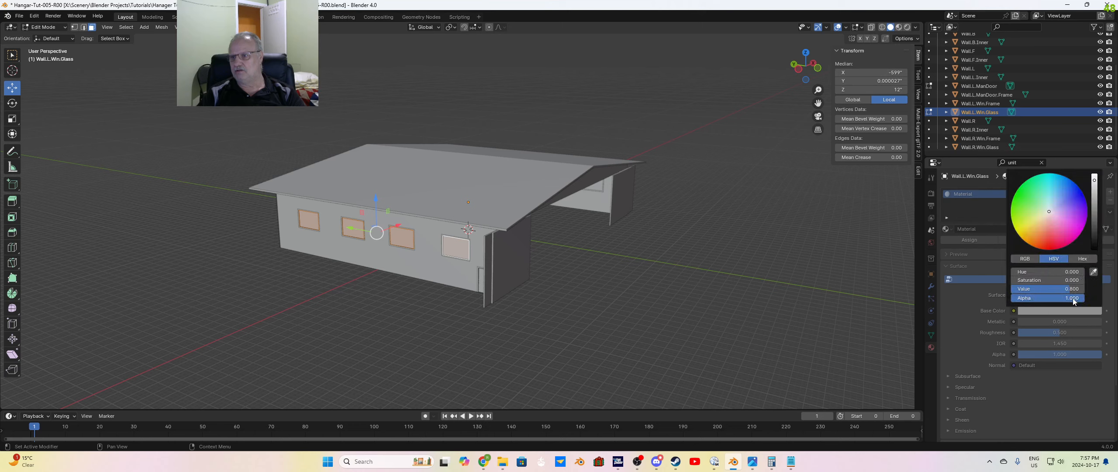
click(1064, 298)
key(BackSpace)
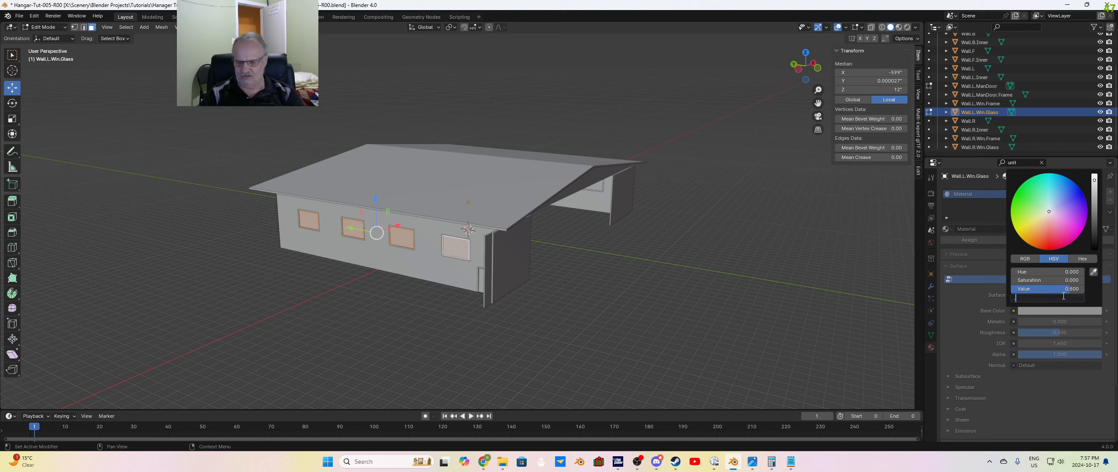
text(.2)
key(Return)
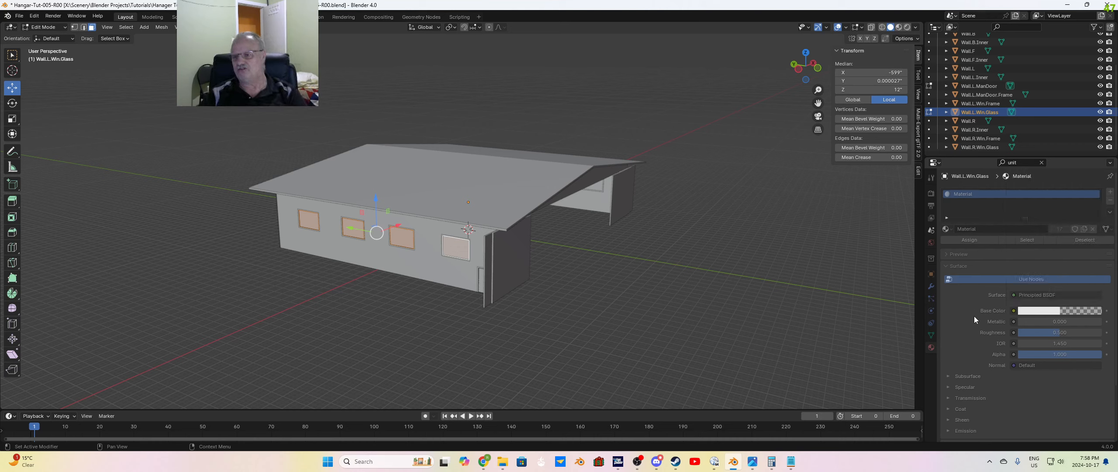
Step: Set the blend mode to Alpha Blend in the Wall.L.Win.Glass material's settings
scroll(959, 318, down, 4)
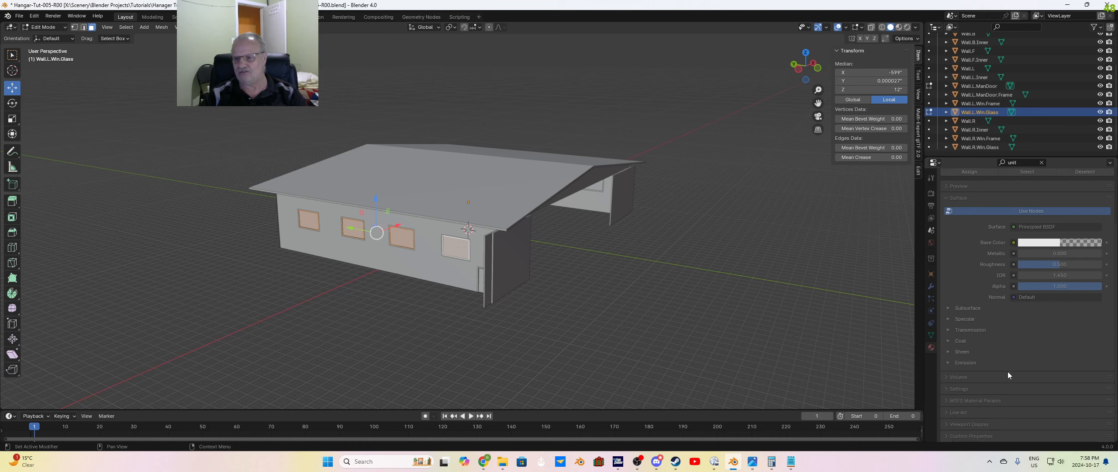
click(944, 388)
scroll(1006, 358, down, 5)
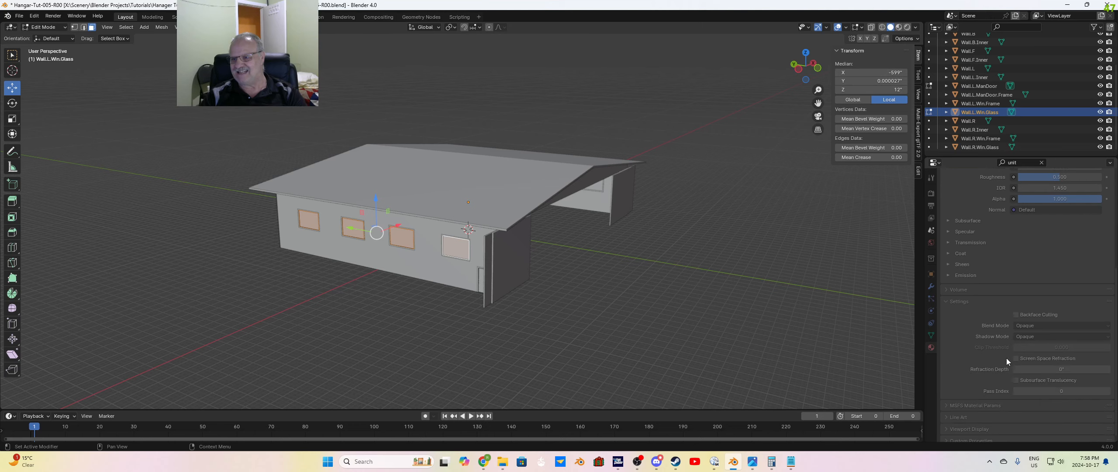
click(1025, 328)
click(1041, 372)
click(1025, 325)
click(1032, 365)
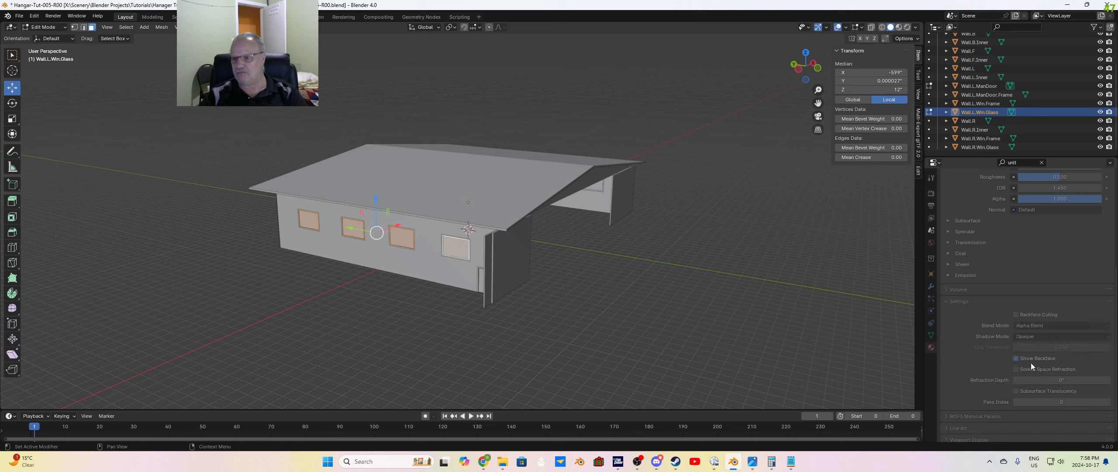
Step: Set the MSFS material type to Standard and give its base color an alpha of 0.2
scroll(965, 354, down, 2)
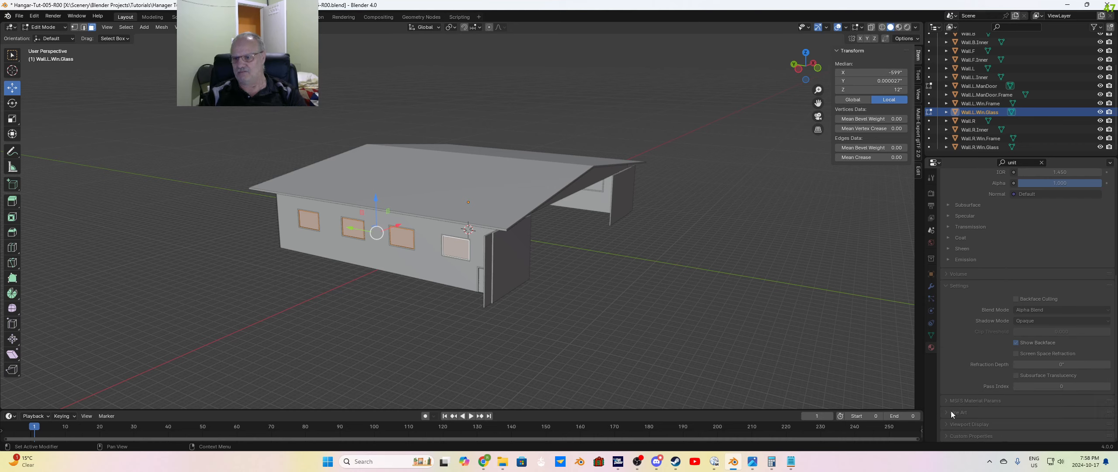
click(947, 401)
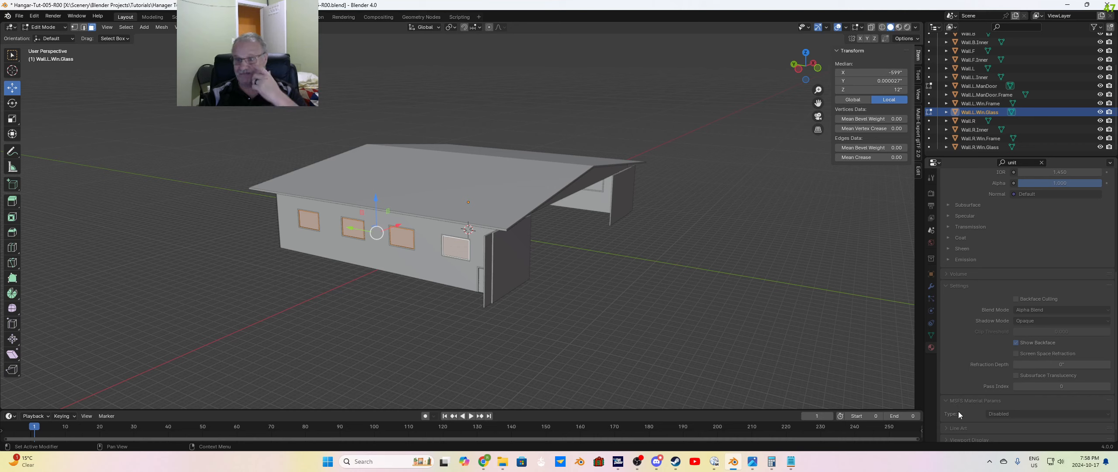
click(995, 413)
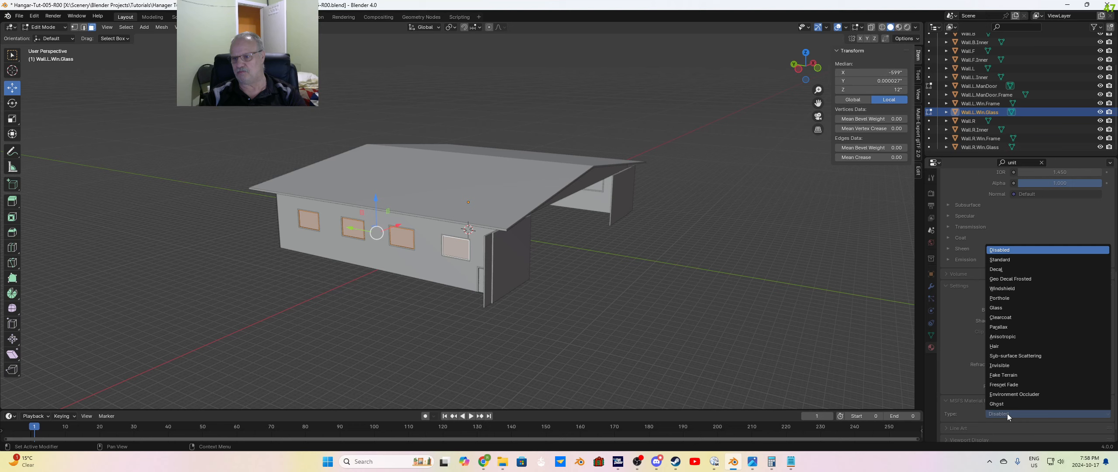
click(1000, 260)
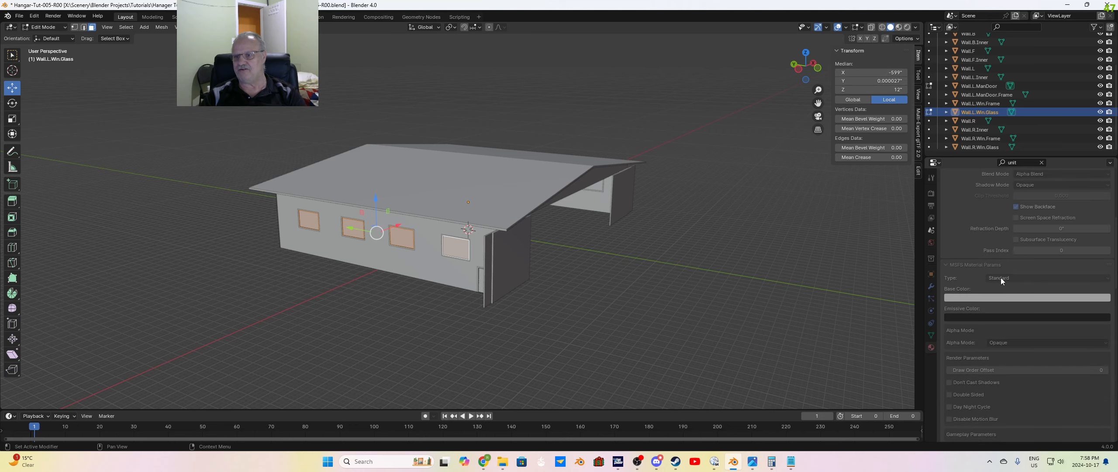
click(990, 298)
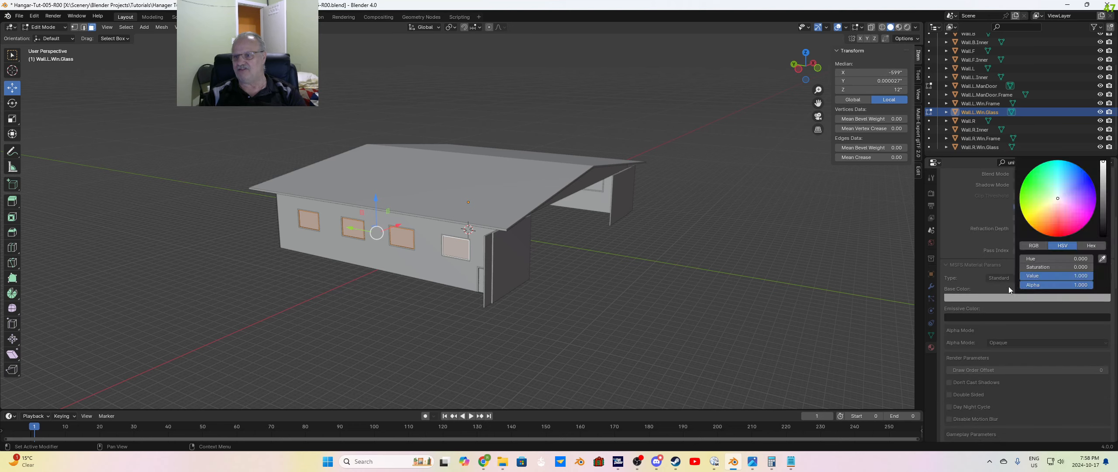
click(1060, 285)
text(.2)
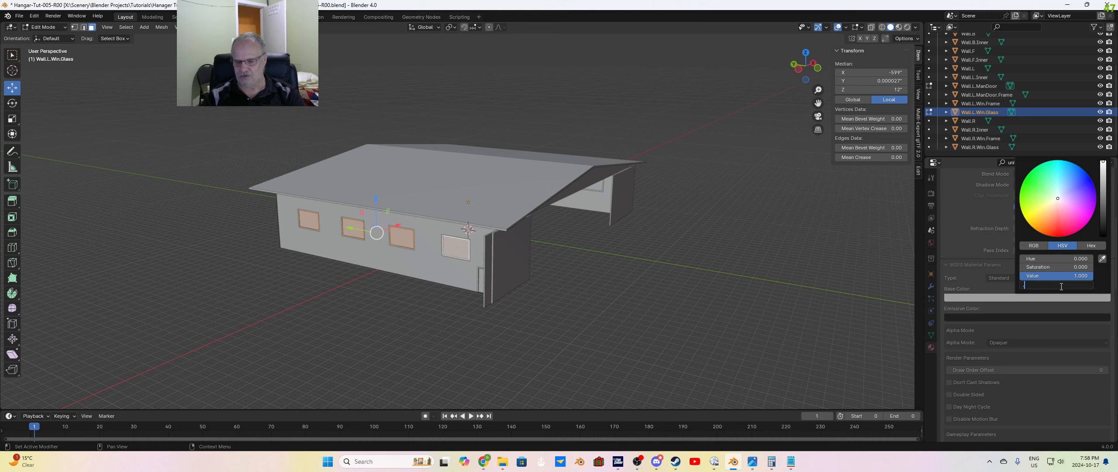
key(Return)
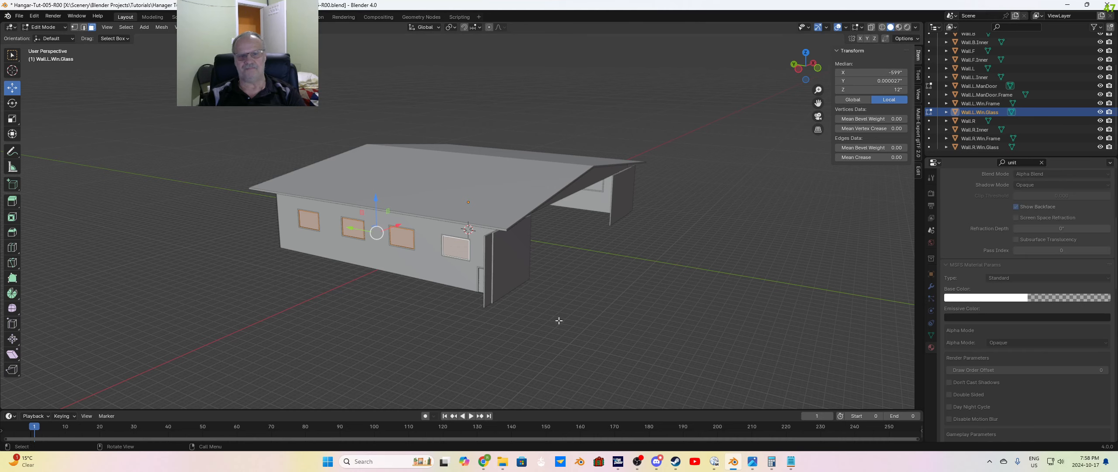
Step: Disable nodes for the window glass material's surface and set its base color alpha to 0.2
scroll(988, 262, up, 4)
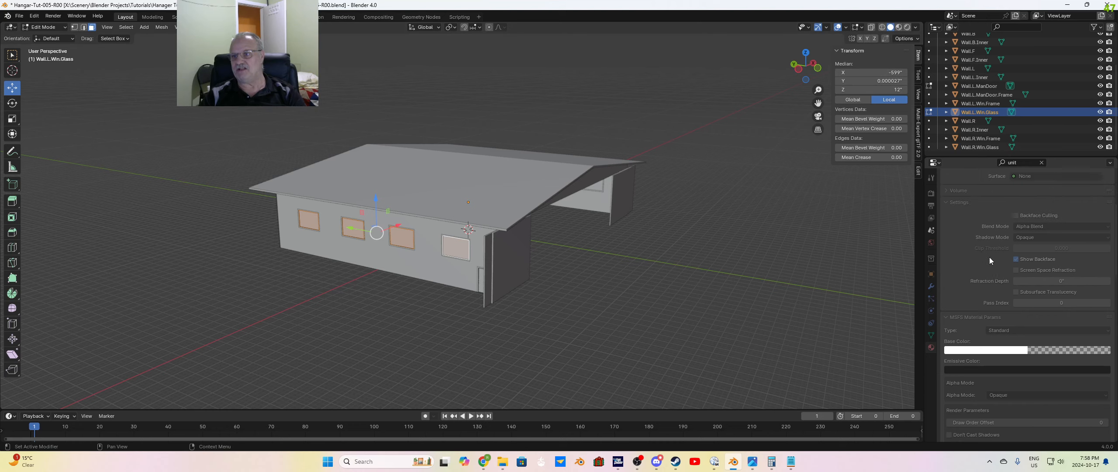
scroll(989, 286, up, 6)
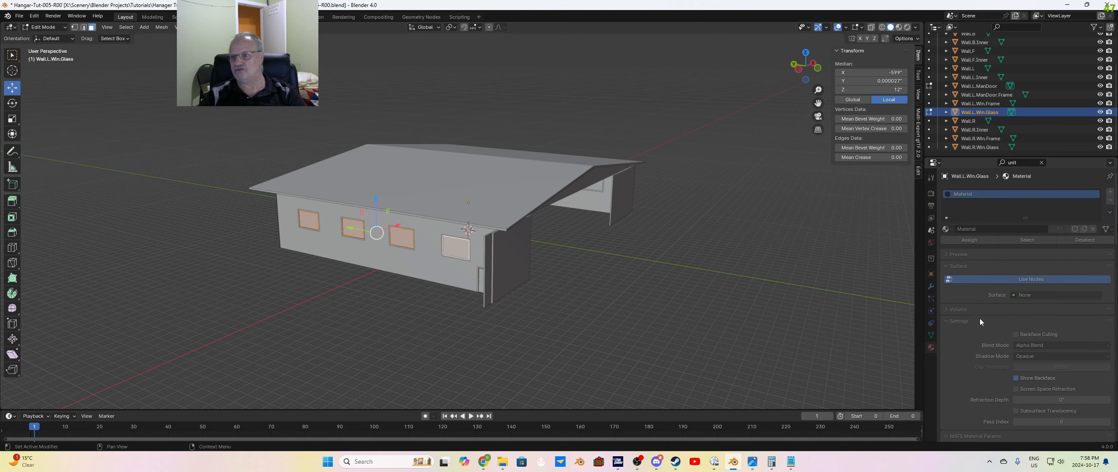
click(956, 279)
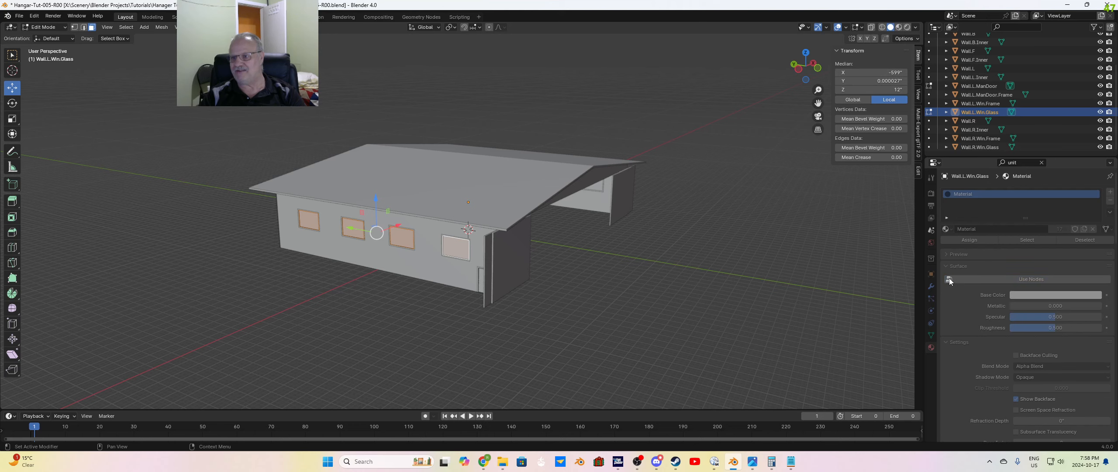
click(1048, 296)
click(1053, 282)
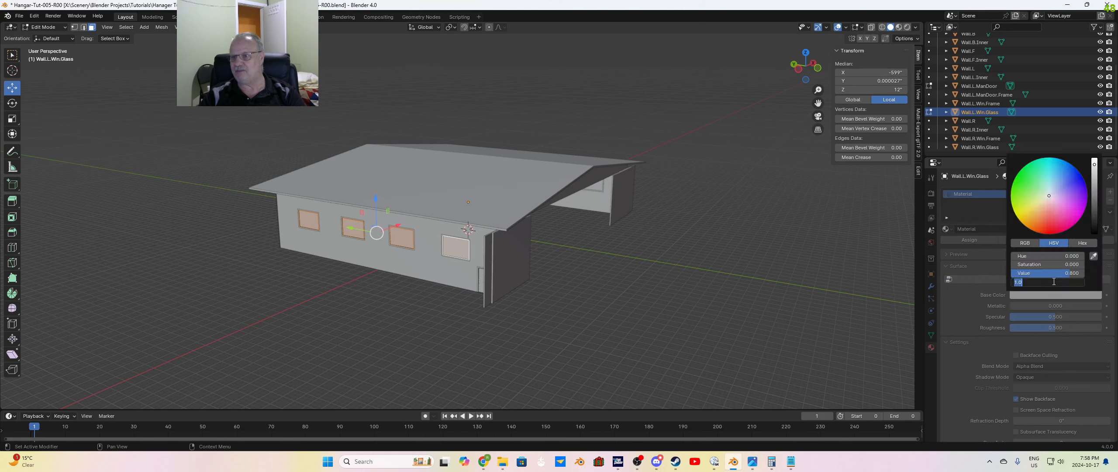
text(.1)
key(Return)
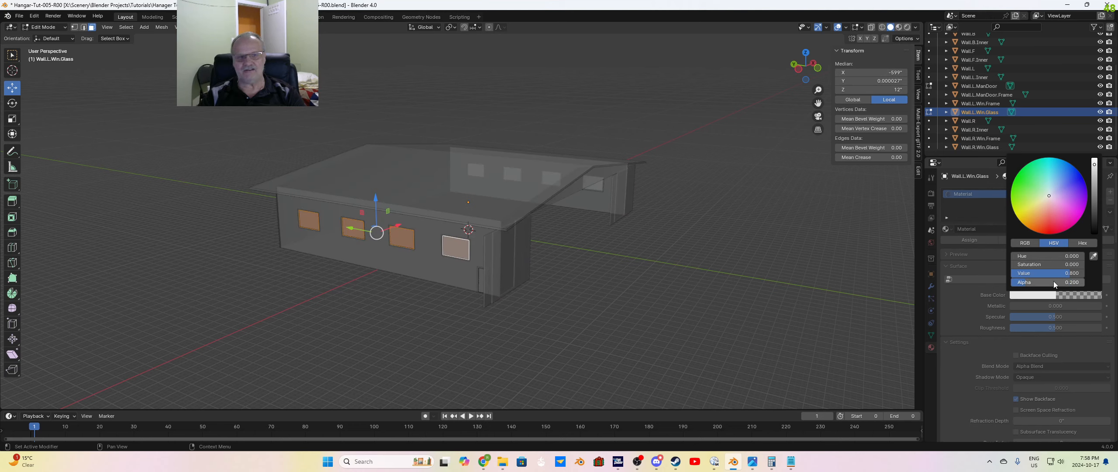
Step: Deselect the window pane faces and rename the Wall.L.Win.Glass object's material to Glass
scroll(955, 338, down, 5)
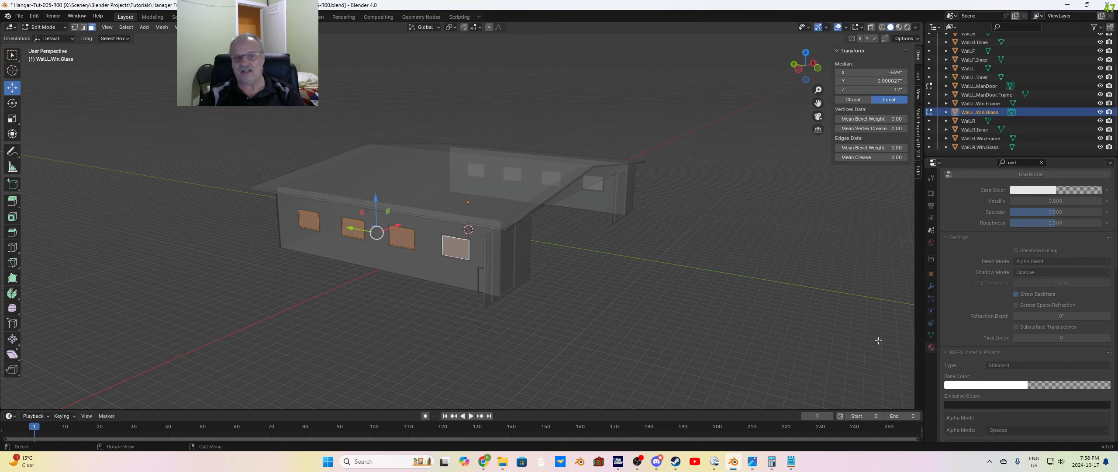
middle_drag(454, 251, 596, 303)
click(569, 306)
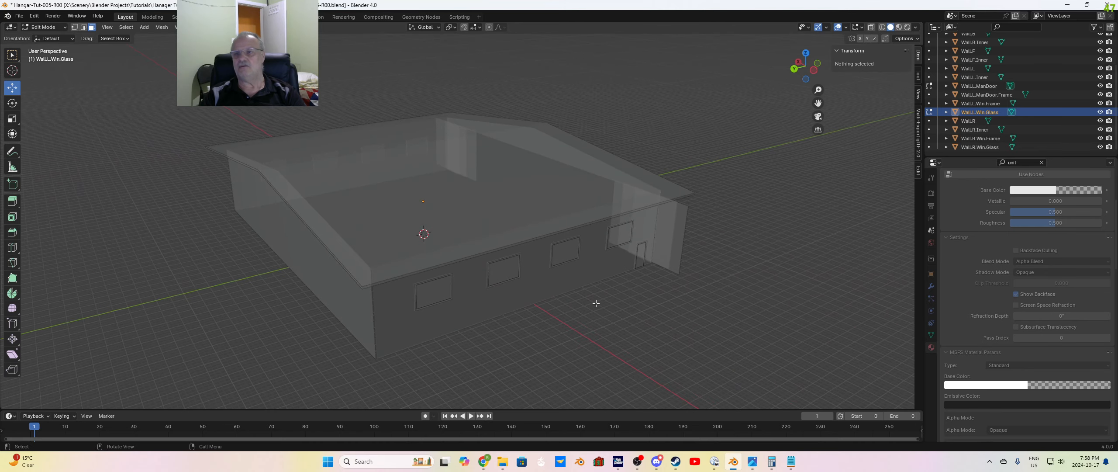
mouse_move(676, 316)
middle_down()
mouse_move(688, 329)
mouse_move(668, 327)
middle_up()
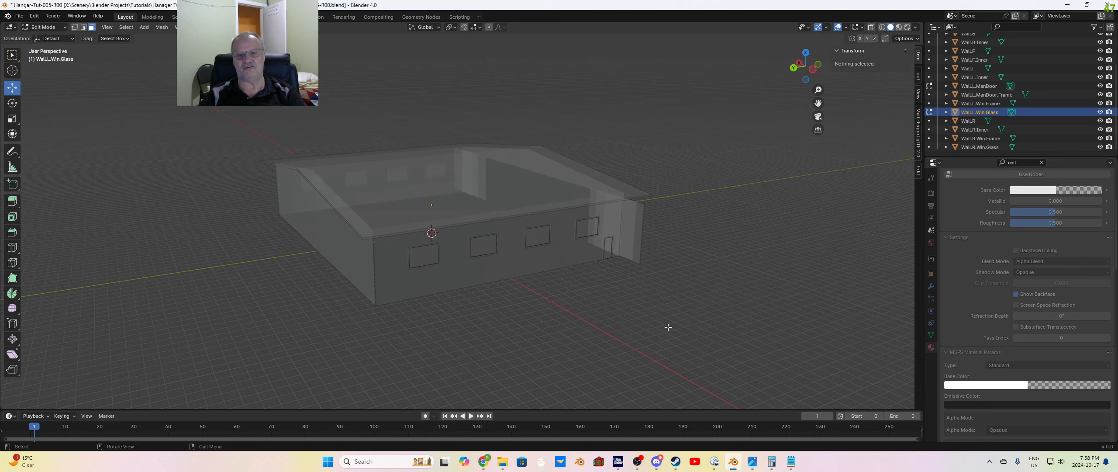
scroll(971, 284, up, 5)
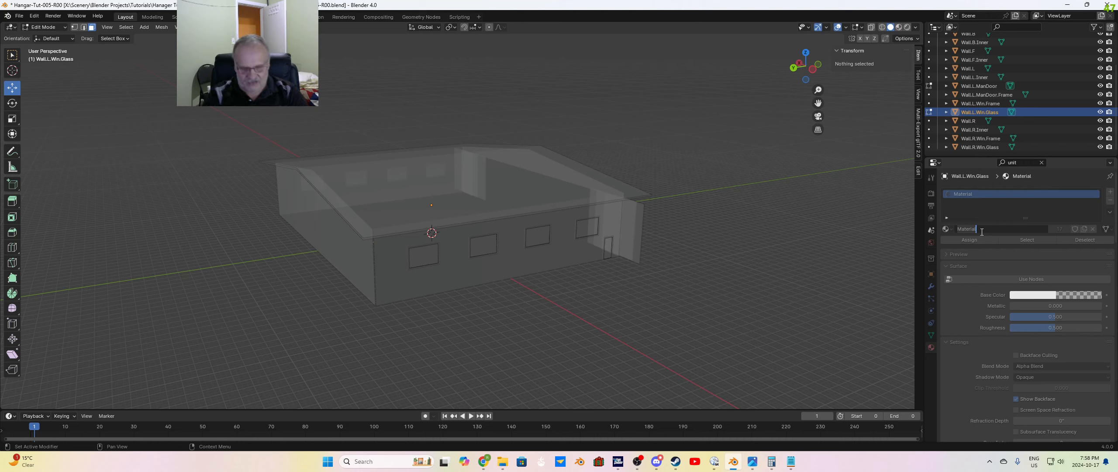
text(Gla)
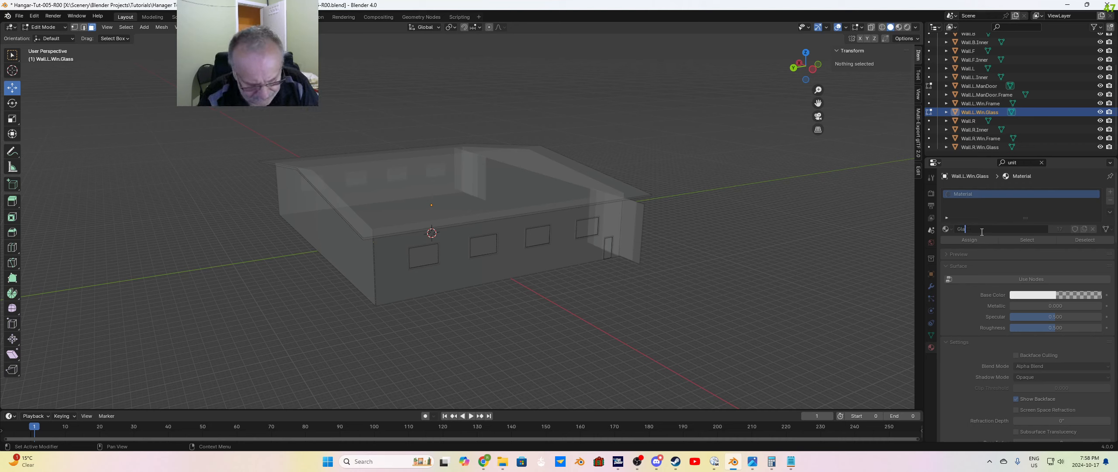
text(ss)
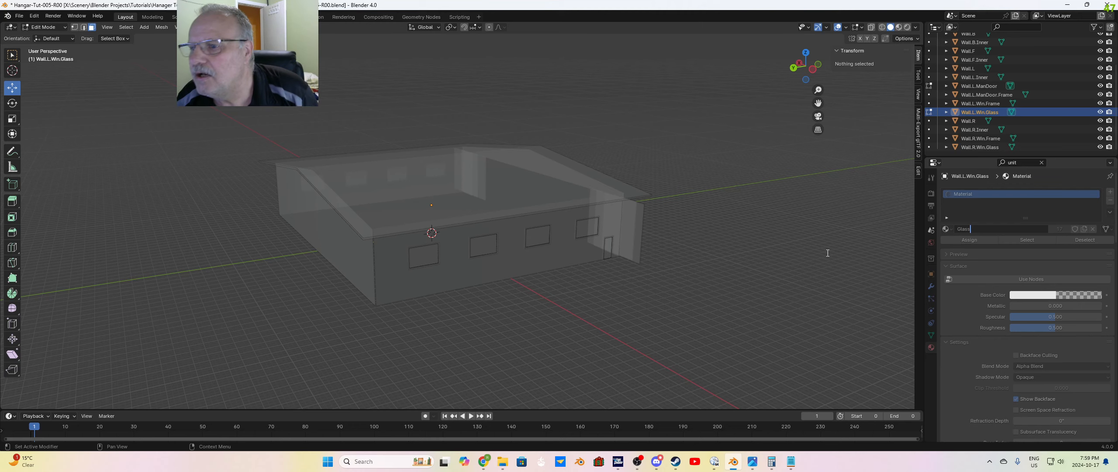
key(Return)
Step: Return to Object Mode and clear the object selection
scroll(785, 298, up, 7)
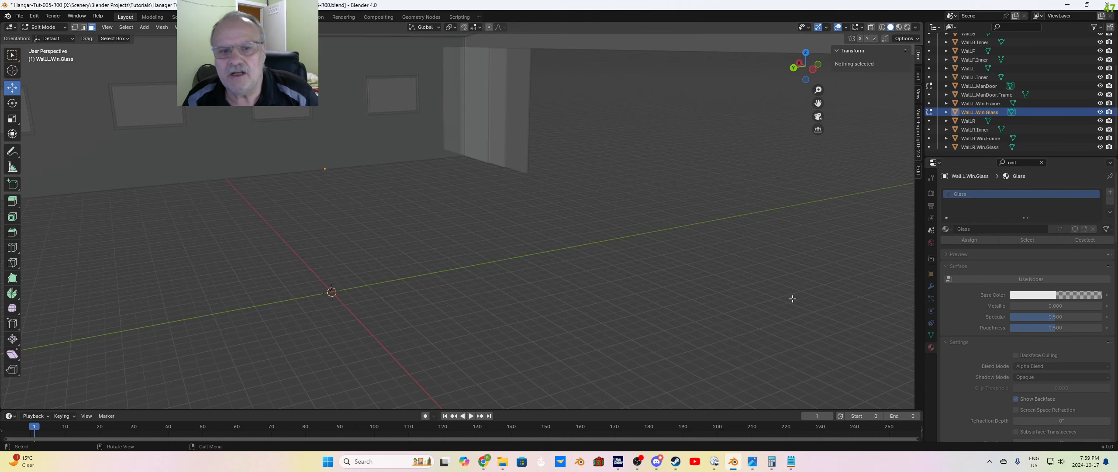
scroll(791, 298, down, 5)
middle_drag(760, 291, 768, 256)
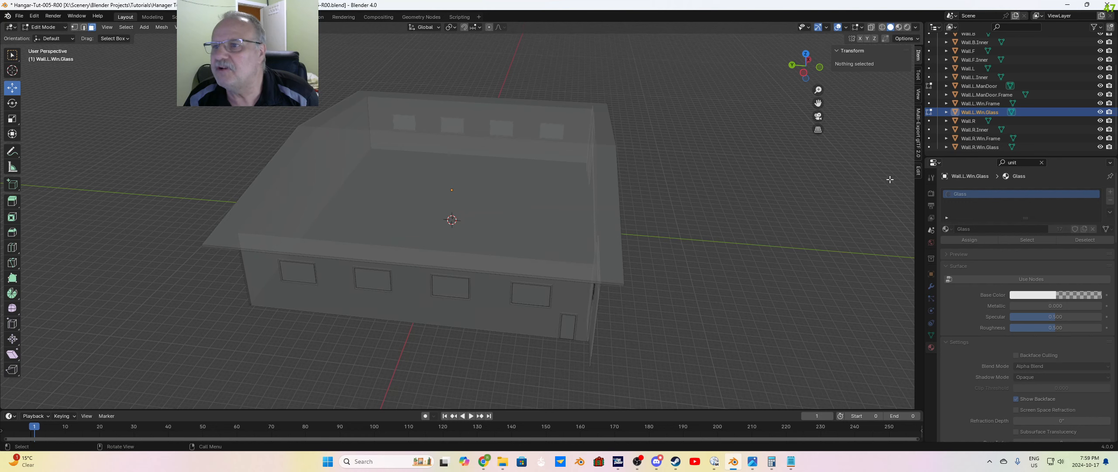
scroll(969, 128, up, 3)
click(967, 55)
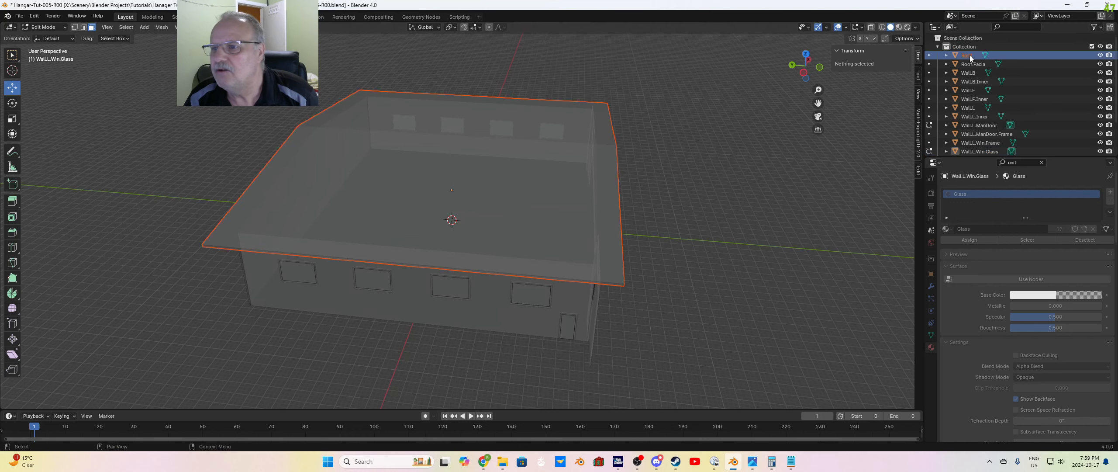
key(Tab)
key(Tab)
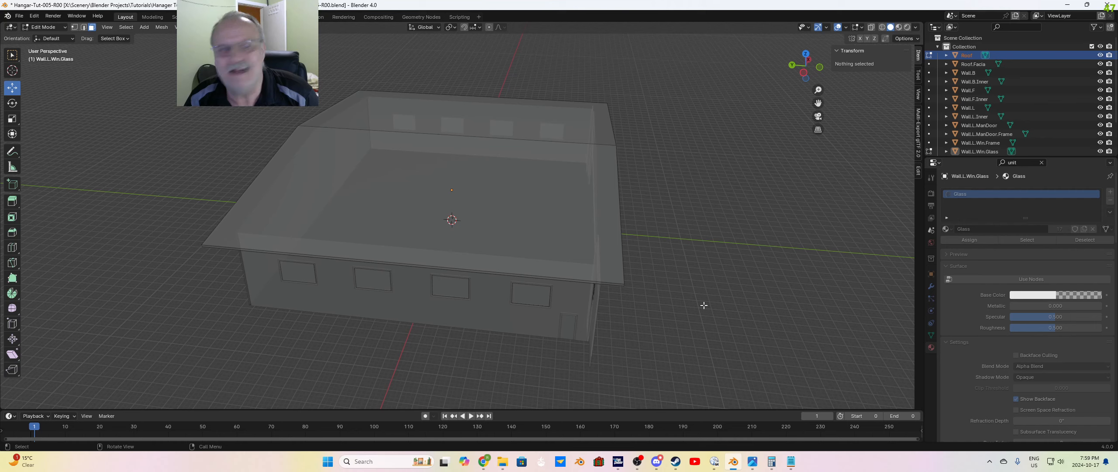
key(Tab)
click(845, 289)
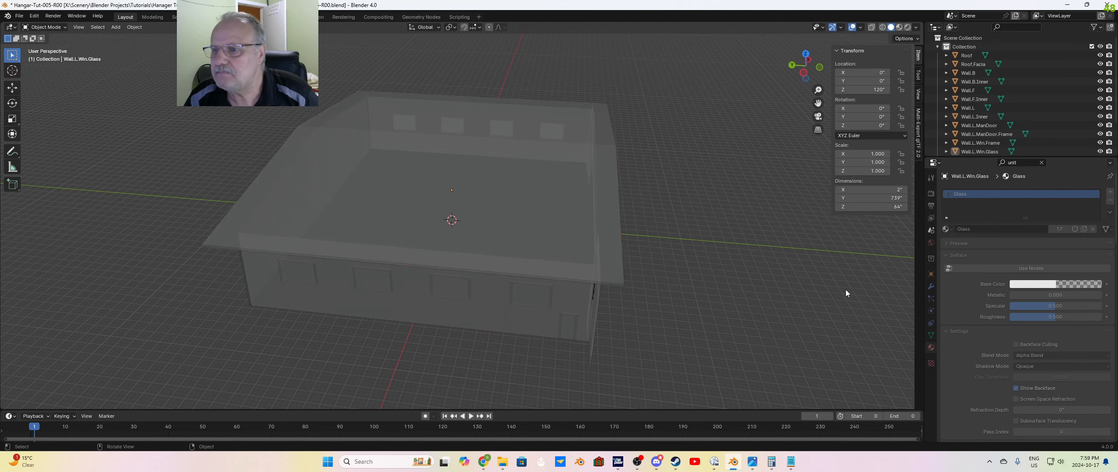
Step: Remove the Glass material slot from the Roof and Roof.Facia objects
click(971, 56)
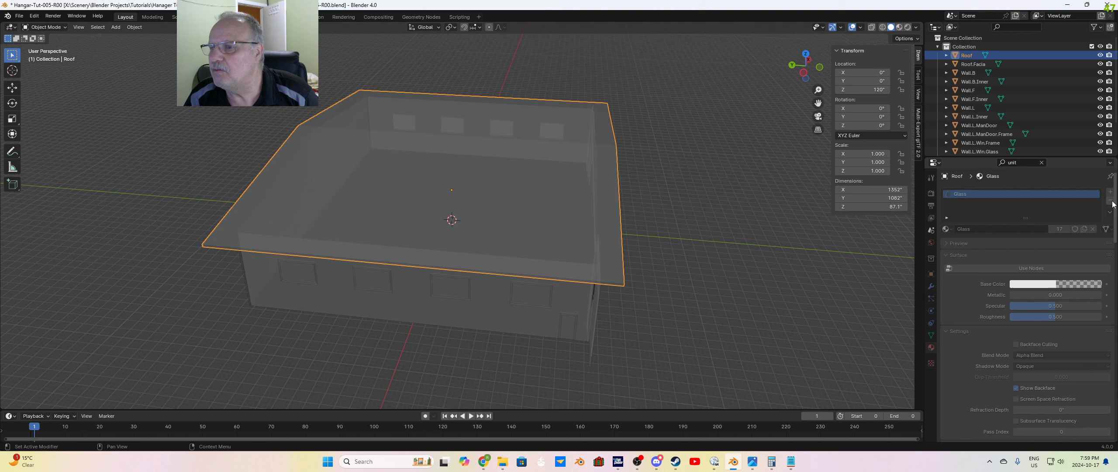
click(1109, 201)
middle_drag(804, 284, 779, 278)
click(973, 64)
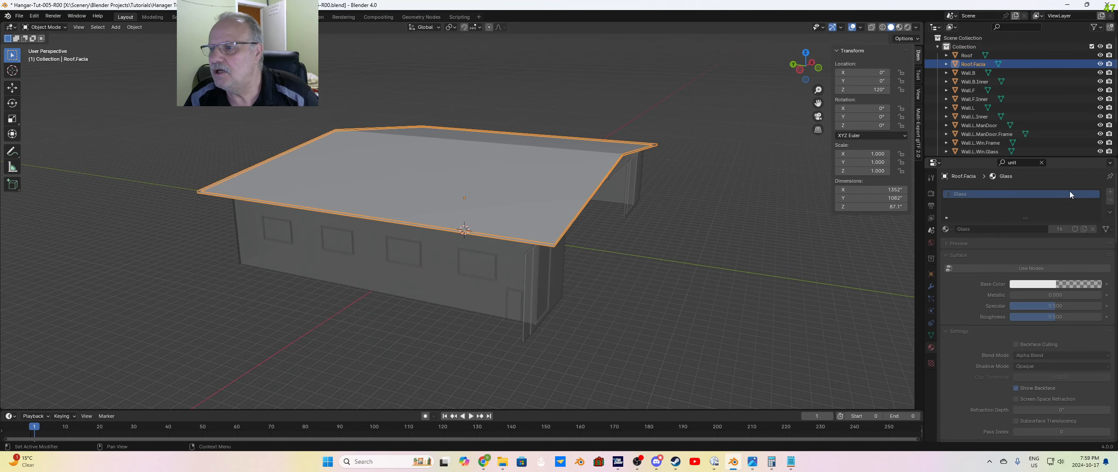
click(1109, 200)
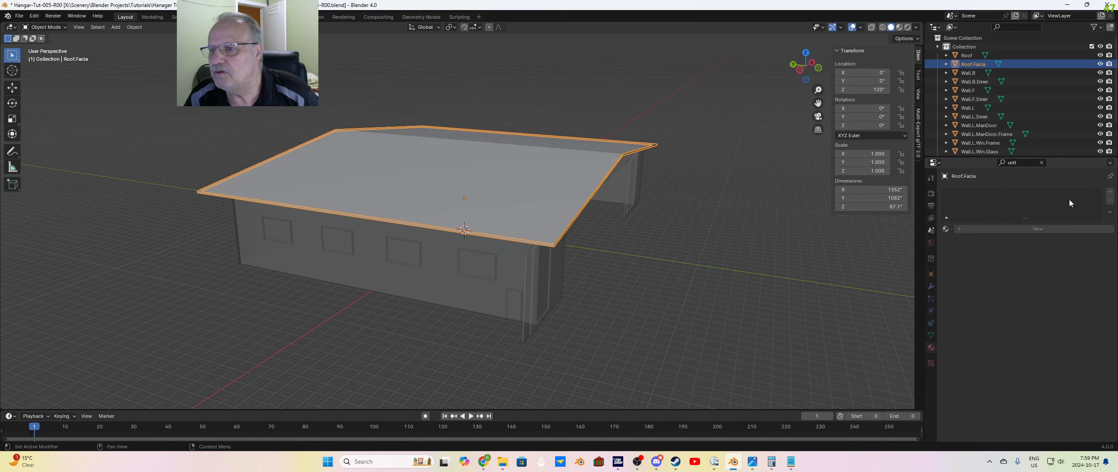
Step: Remove the Glass material slot from the Wall.B, Wall.B.Inner, Wall.F and Wall.F.Inner objects
click(968, 72)
click(1109, 201)
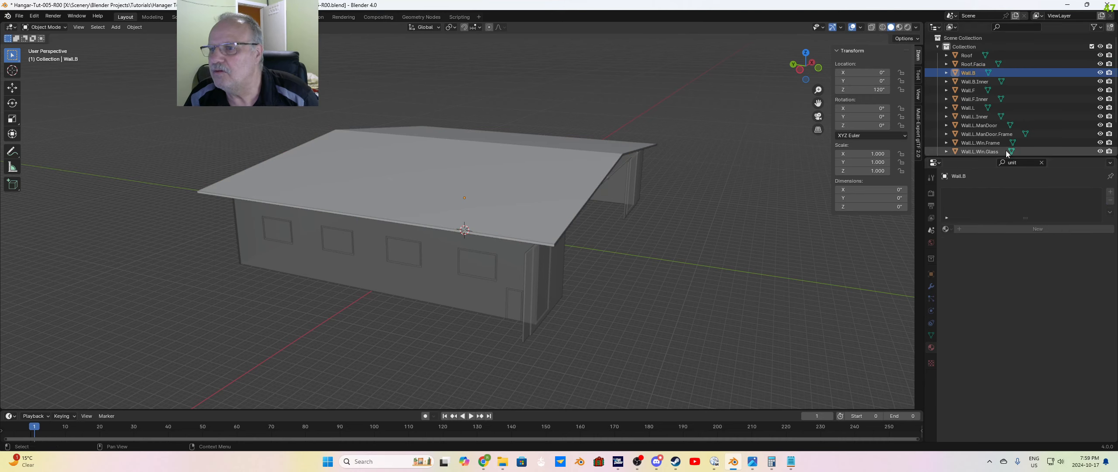
click(1065, 82)
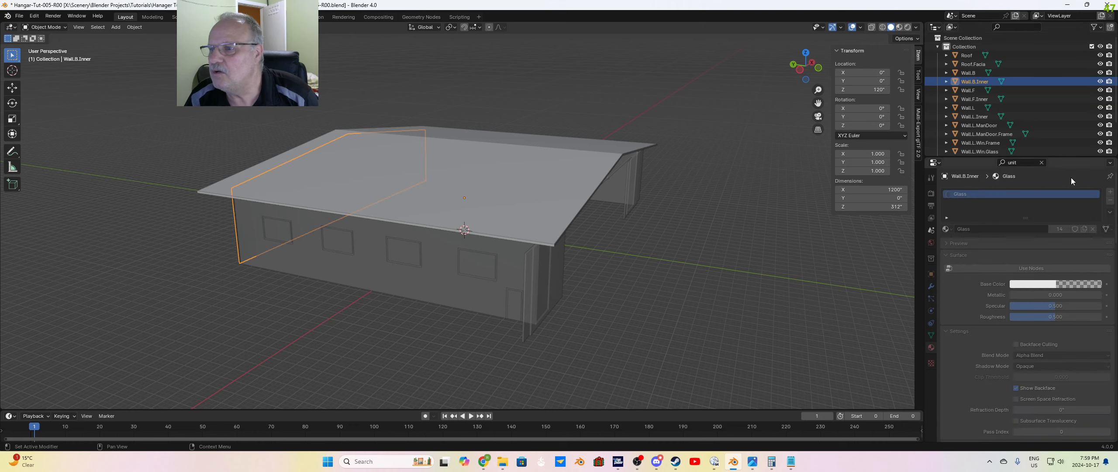
click(1109, 200)
click(1041, 90)
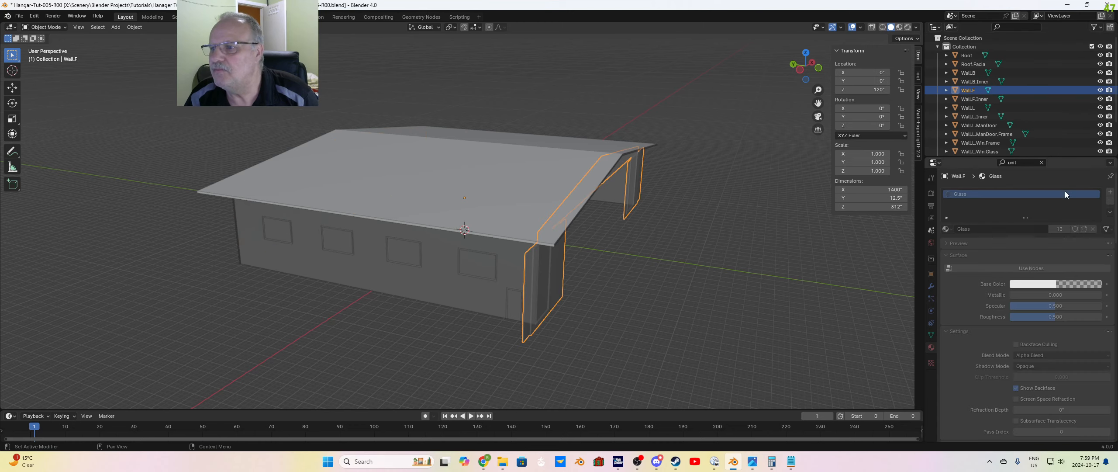
click(1109, 200)
click(1004, 98)
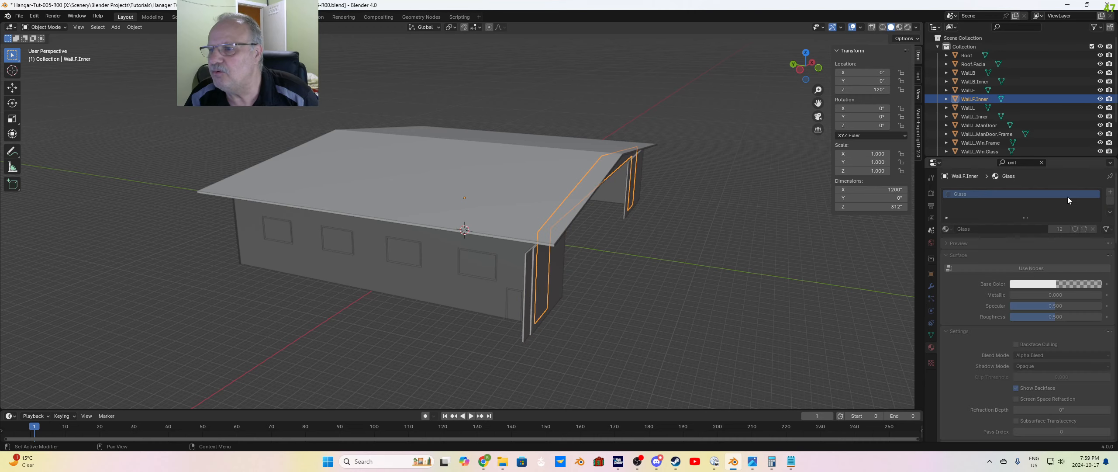
click(1109, 200)
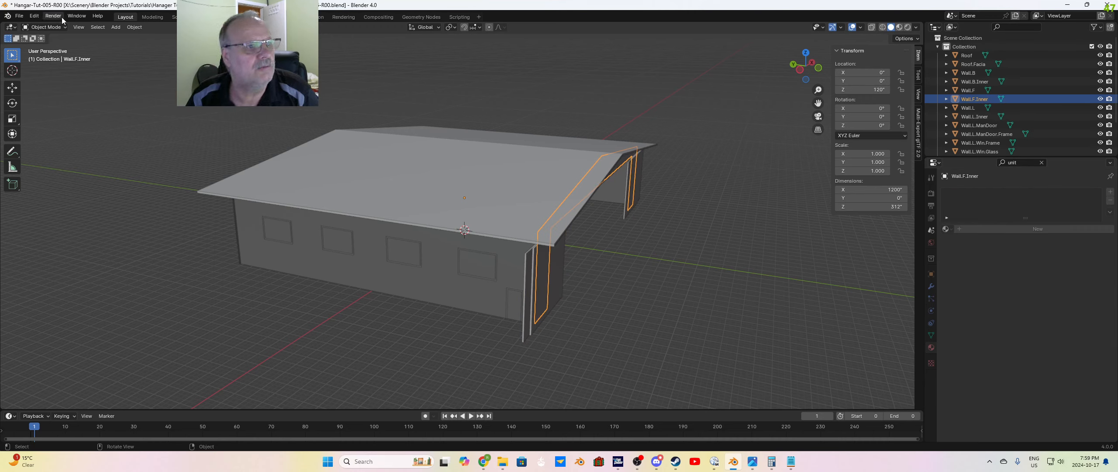
Step: Remove the Glass material slot from the Wall.L and Wall.L.Inner objects
click(967, 107)
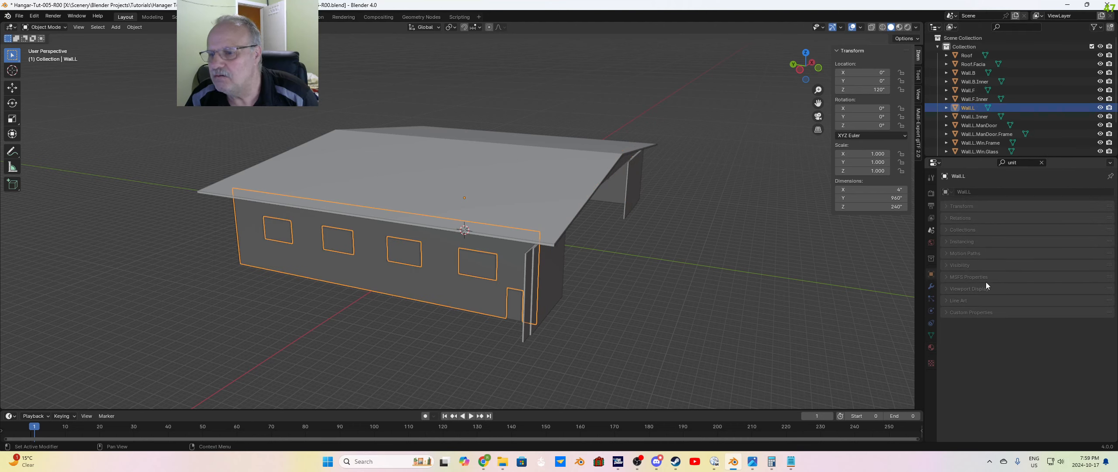
click(932, 347)
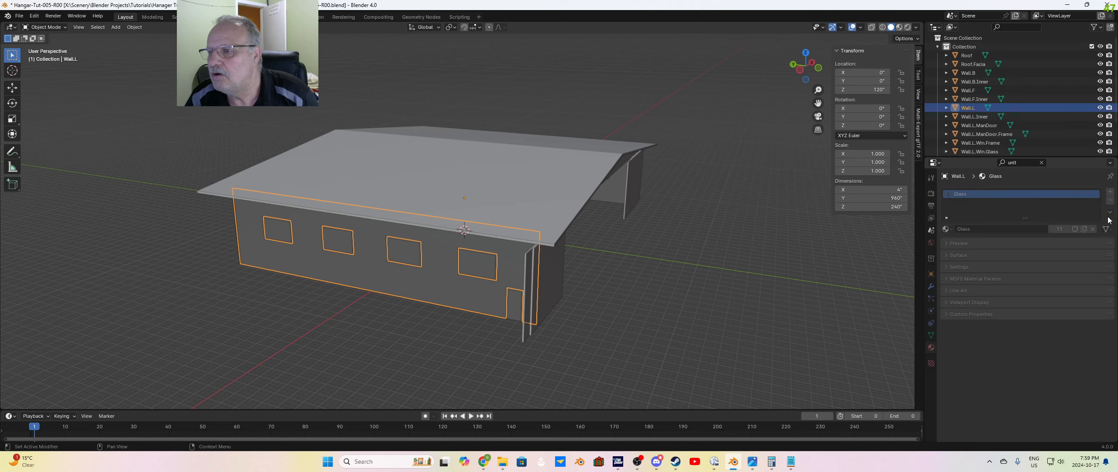
click(1109, 204)
click(972, 116)
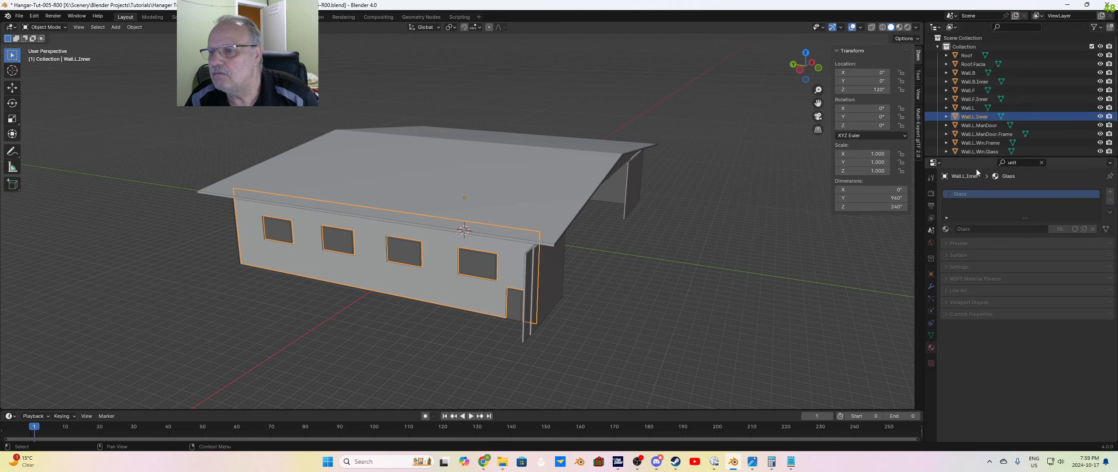
click(1109, 200)
Step: Remove the Glass material slot from the Wall.L.ManDoor, Wall.L.ManDoor.Frame and Wall.L.Win.Frame objects
click(978, 125)
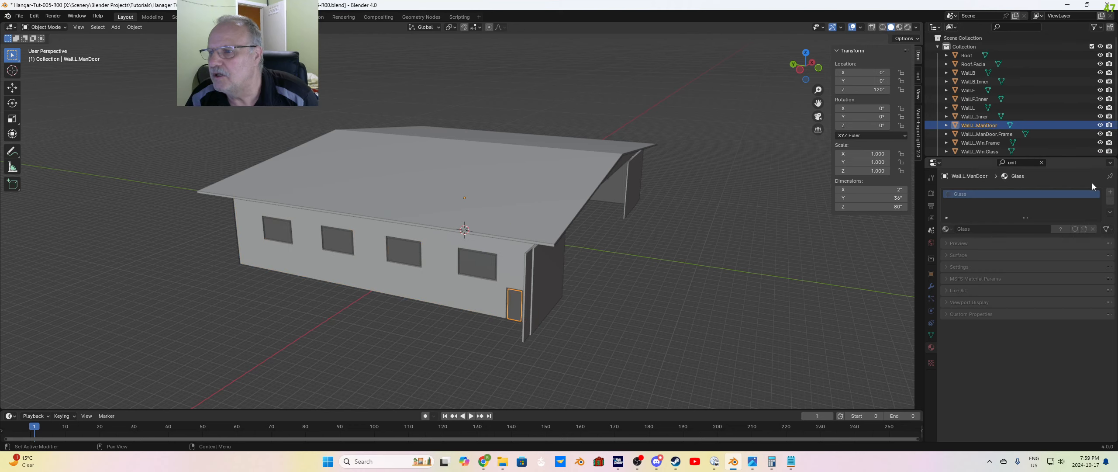
click(1109, 201)
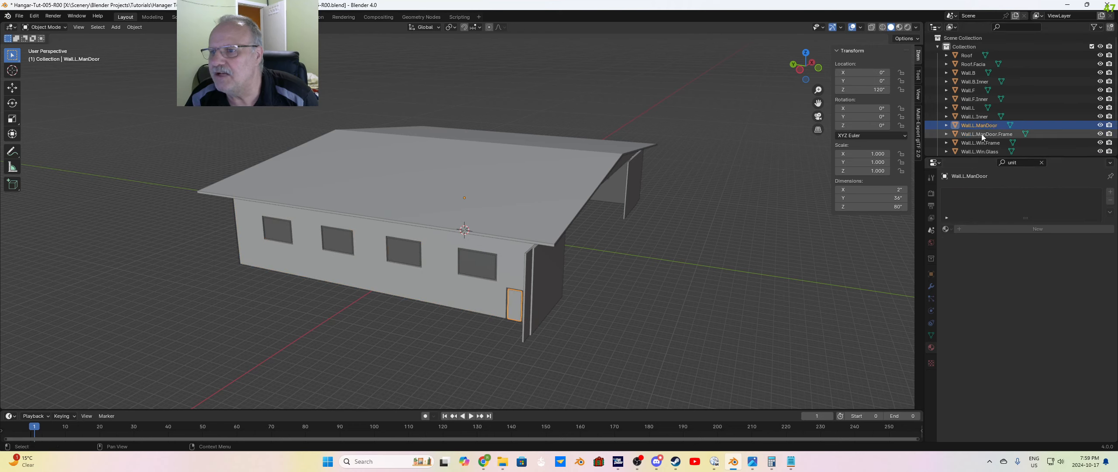
click(986, 134)
click(1109, 201)
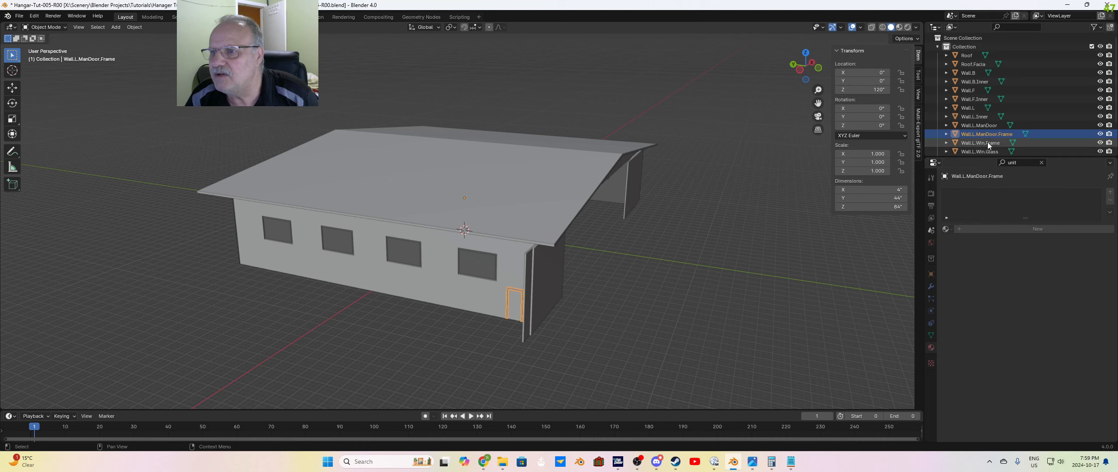
click(980, 143)
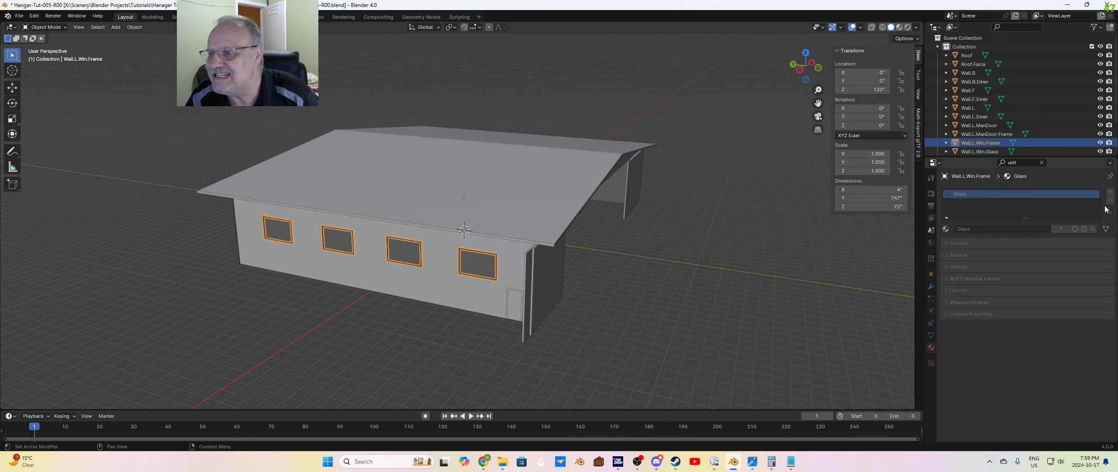
click(1110, 201)
Step: Remove the Glass material slot from the Wall.L.Win.Glass object and clear the object selection
click(980, 151)
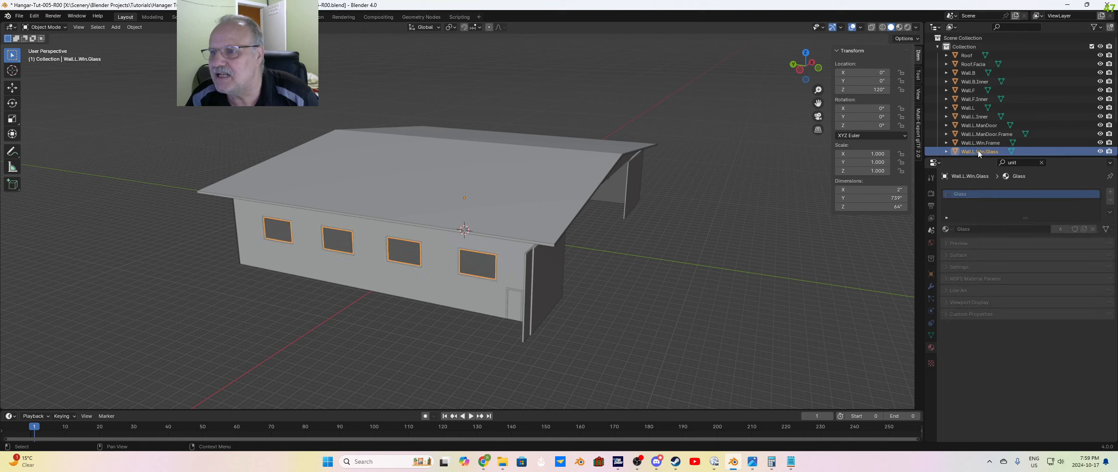
click(1109, 201)
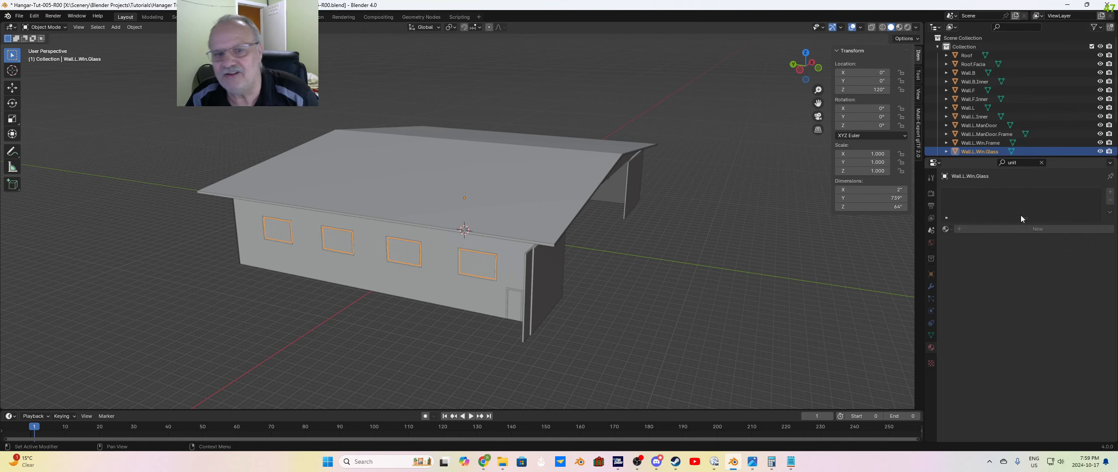
click(797, 290)
Step: Remove the Glass material slot from the Wall.R, Wall.R.Inner and Wall.R.Win.Frame objects
scroll(862, 280, up, 3)
scroll(841, 286, down, 2)
middle_drag(841, 286, 716, 305)
scroll(698, 298, down, 3)
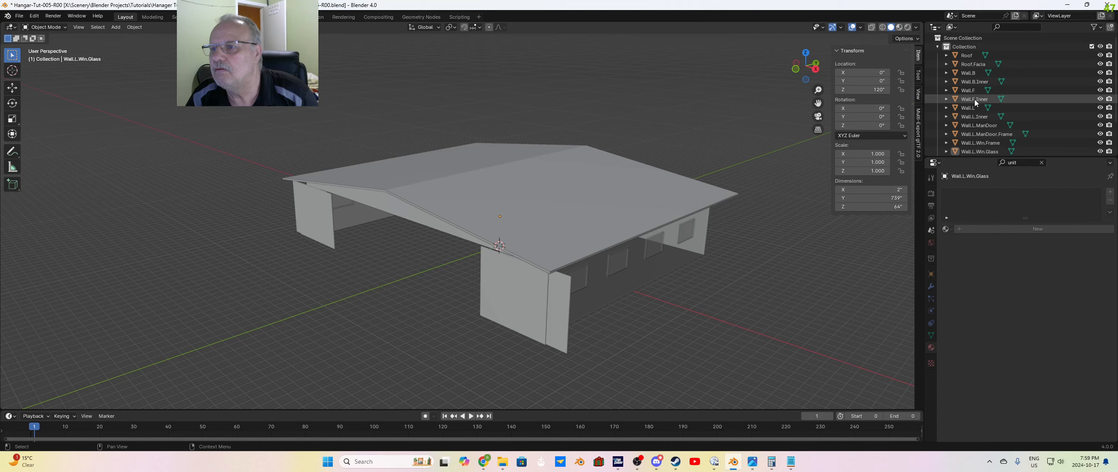
scroll(977, 102, down, 3)
click(974, 121)
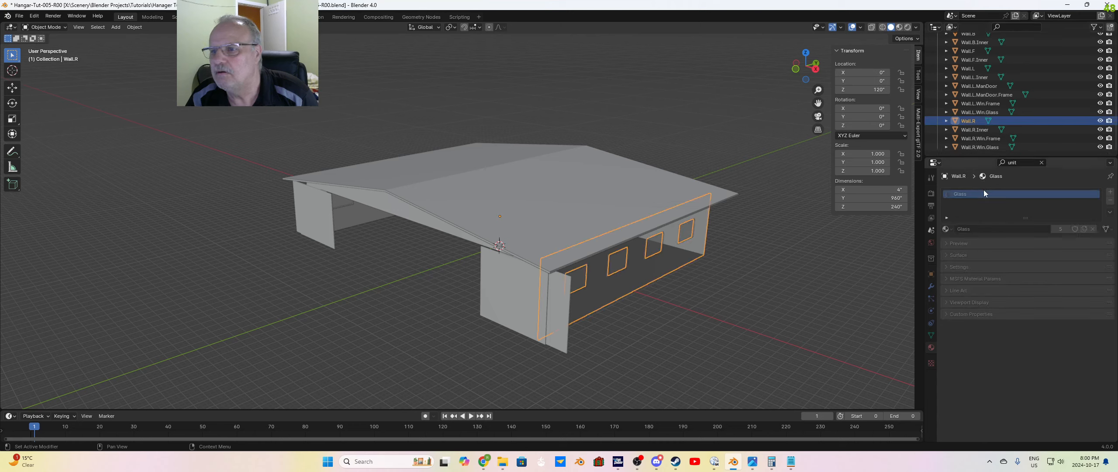
click(1111, 201)
click(975, 130)
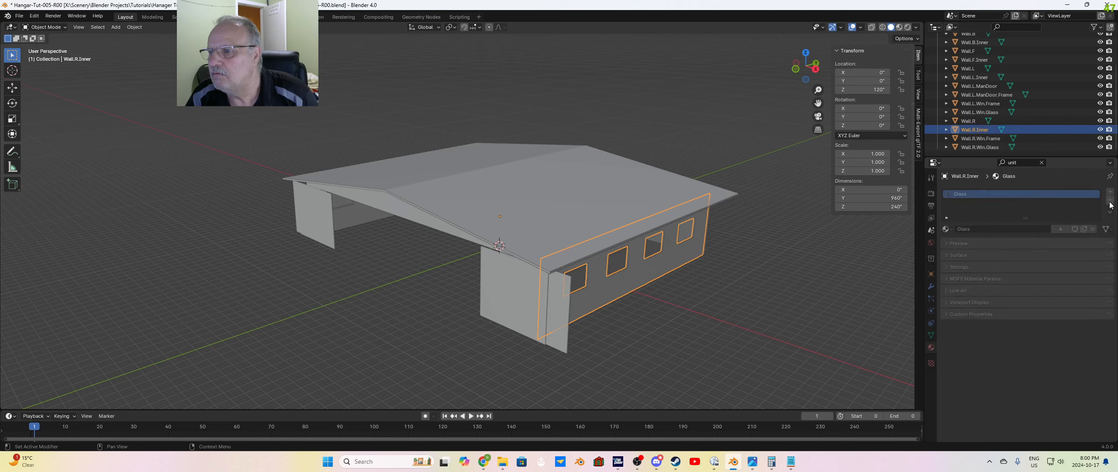
click(1110, 201)
click(981, 139)
click(1110, 201)
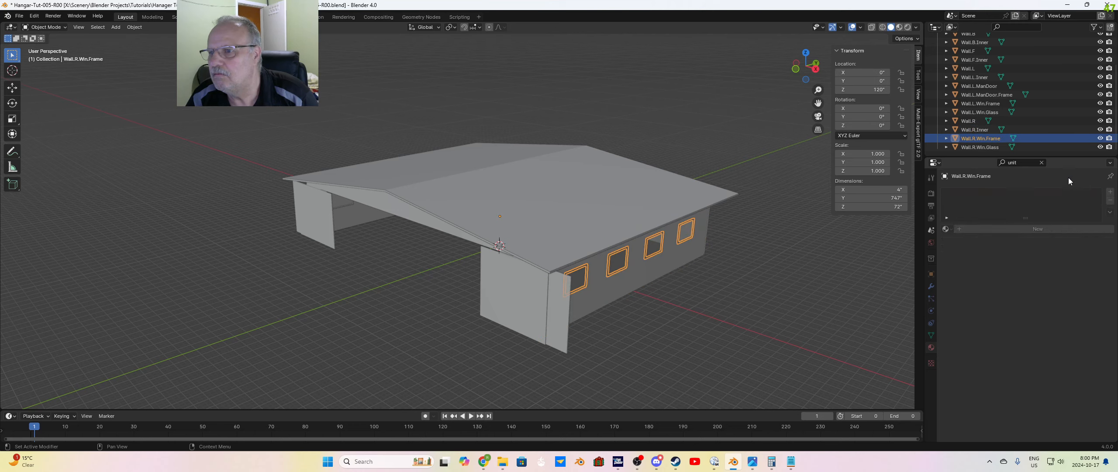
Step: Check the material of the Wall.R.Win.Glass object and assign the existing Glass material to the Wall.L.Win.Glass object
click(980, 147)
middle_drag(665, 297, 649, 270)
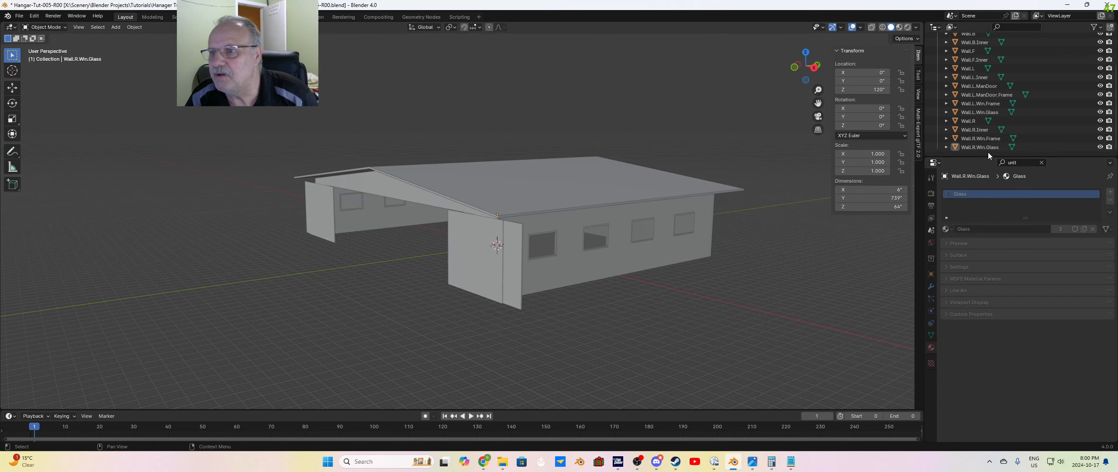
click(988, 149)
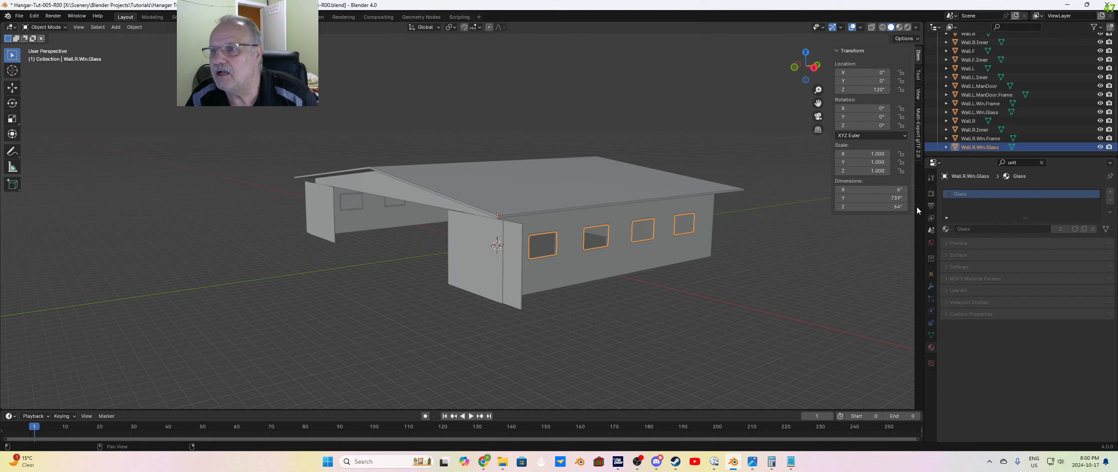
click(978, 113)
middle_drag(496, 325, 619, 329)
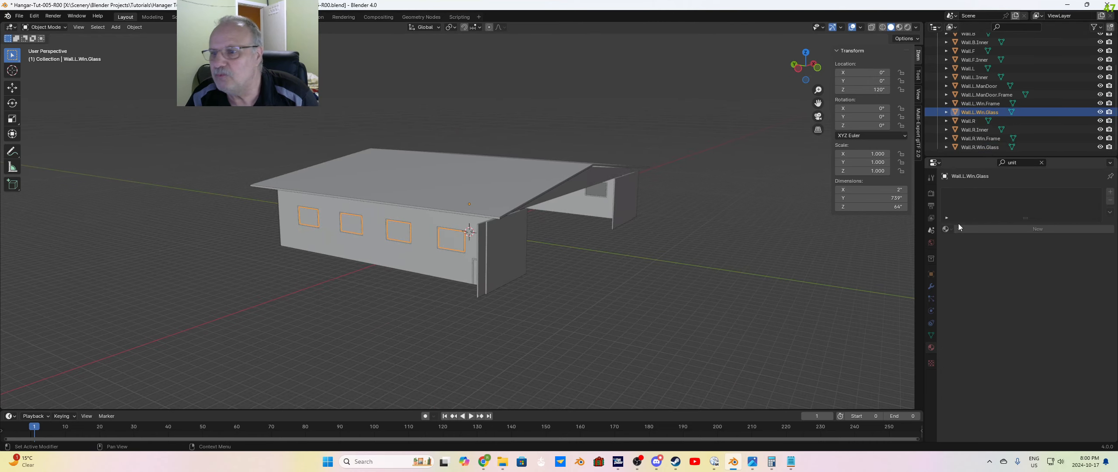
click(945, 228)
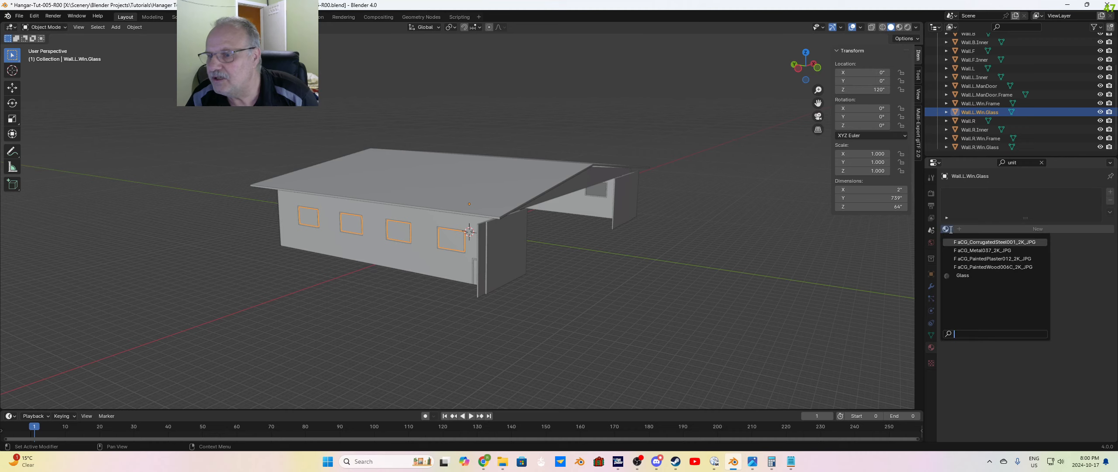
click(958, 275)
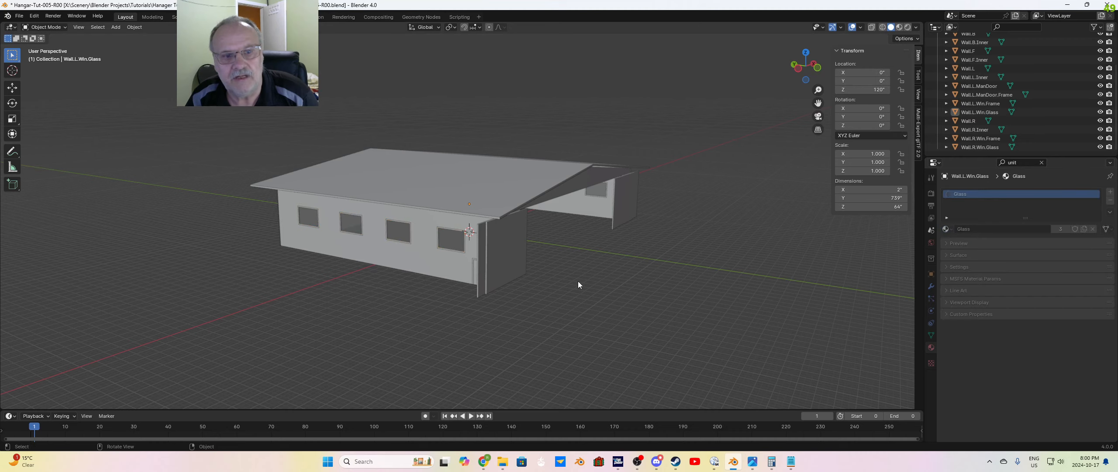
Step: Examine the left wall's window panes up close and the whole hangar from outside to check the glass transparency
mouse_move(578, 281)
middle_down()
mouse_move(573, 264)
mouse_move(582, 274)
middle_up()
scroll(454, 225, up, 6)
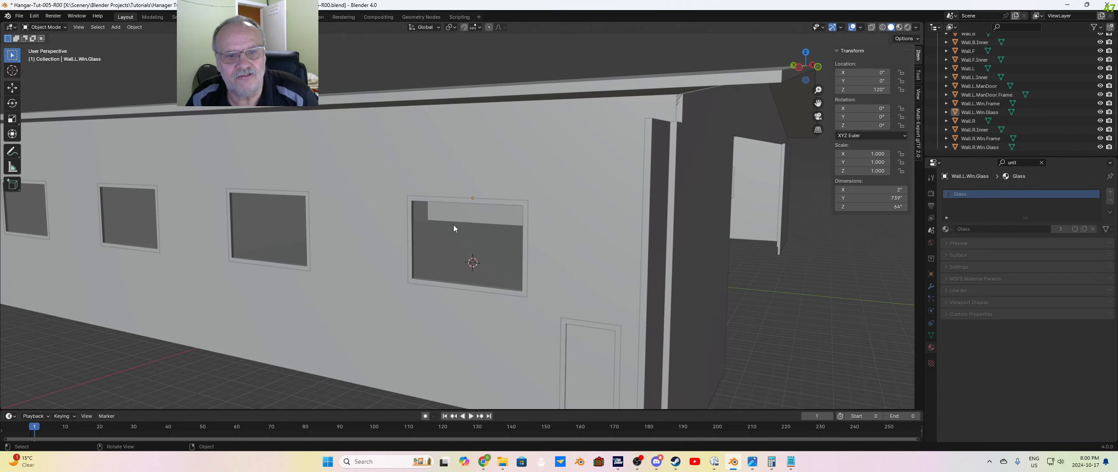
scroll(470, 229, up, 3)
middle_drag(487, 217, 454, 229)
scroll(547, 235, down, 8)
middle_drag(572, 236, 618, 254)
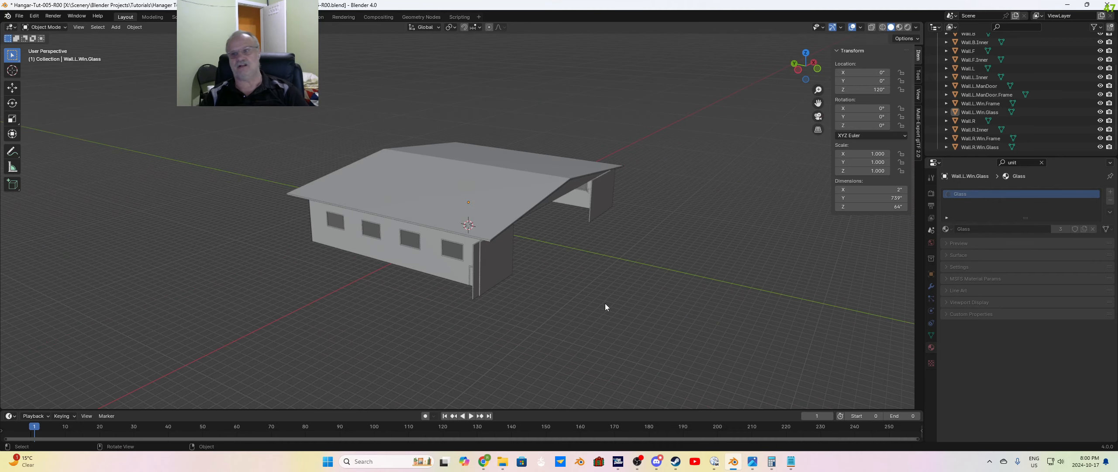
middle_drag(626, 303, 616, 264)
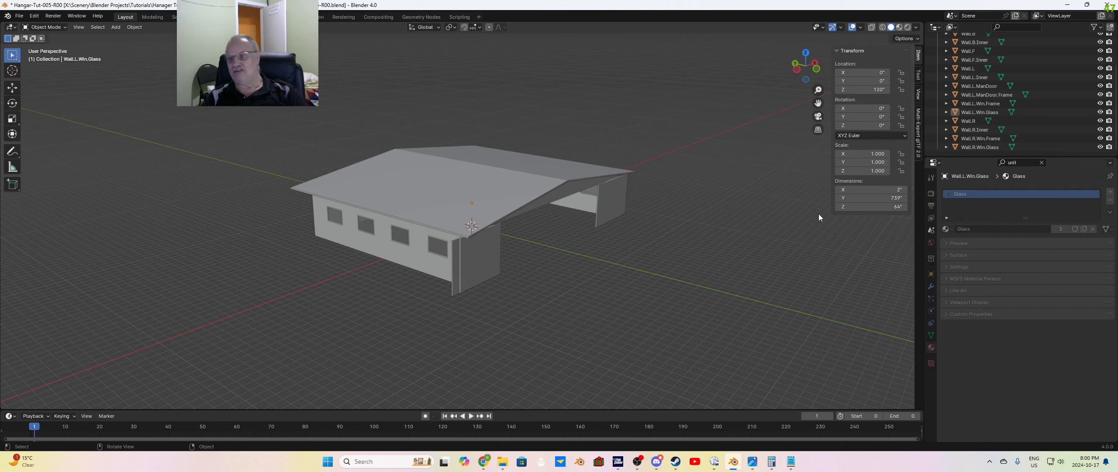
Step: Expand the Glass material's Surface and MSFS Material Params settings and review them
click(945, 255)
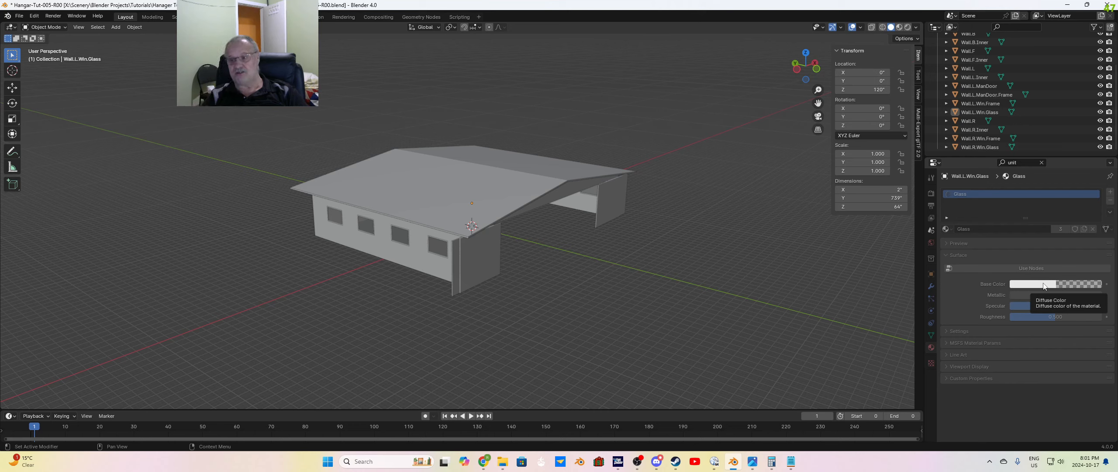
click(948, 342)
scroll(986, 349, down, 1)
scroll(984, 354, down, 1)
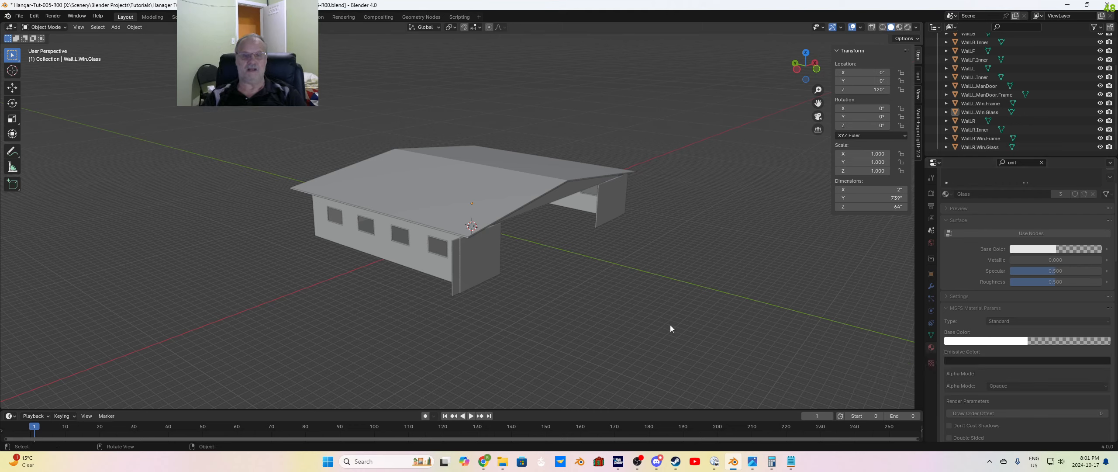
Step: Select all faces of the Roof object in Edit Mode and give it the aCG_CorrugatedSteel001_2K_JPG material
scroll(982, 105, up, 3)
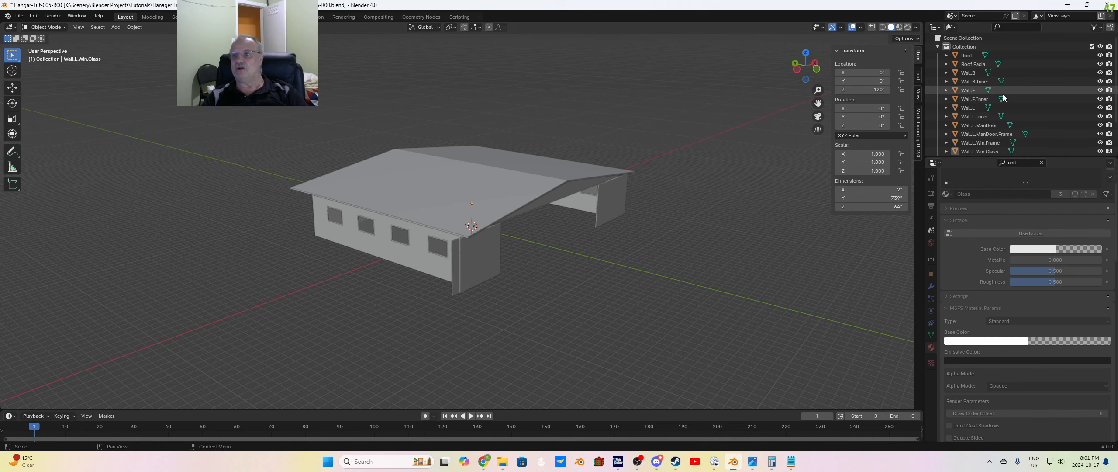
click(973, 55)
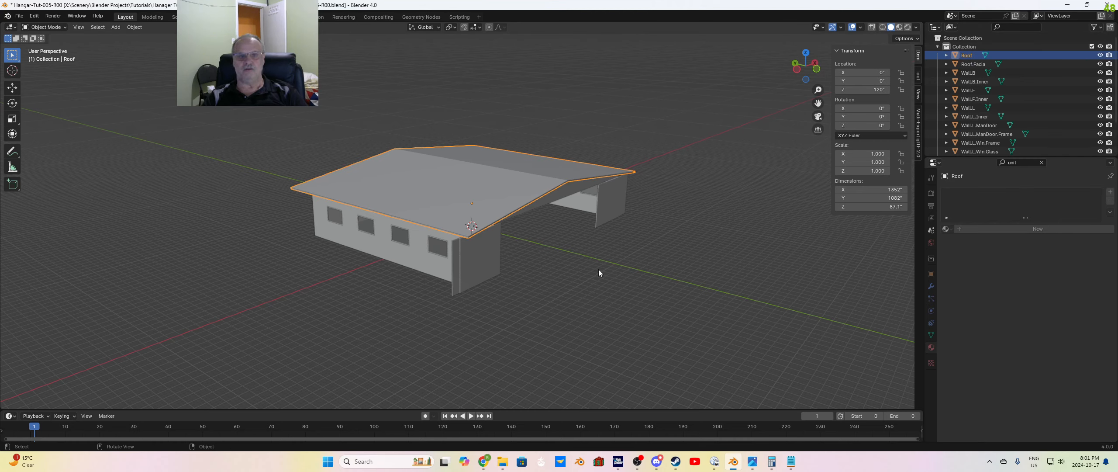
key(Tab)
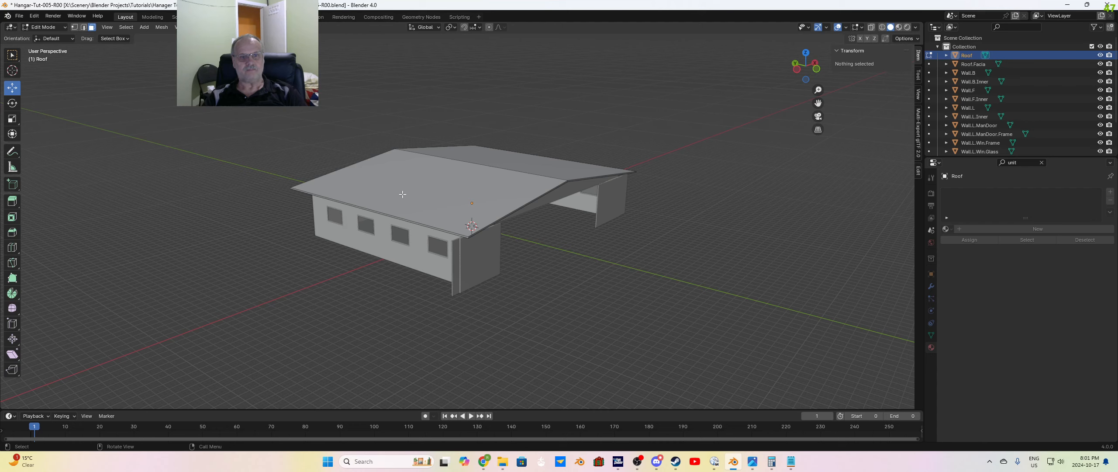
key(a)
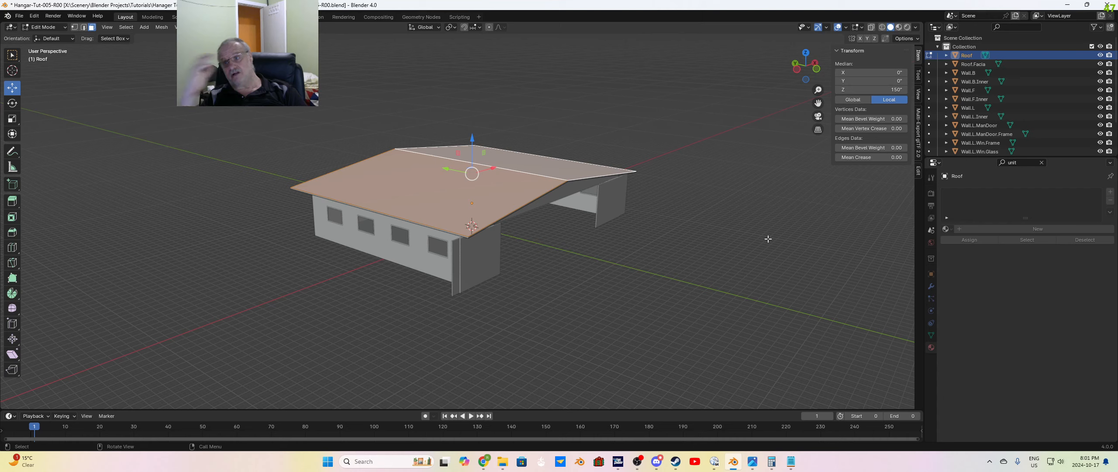
click(952, 229)
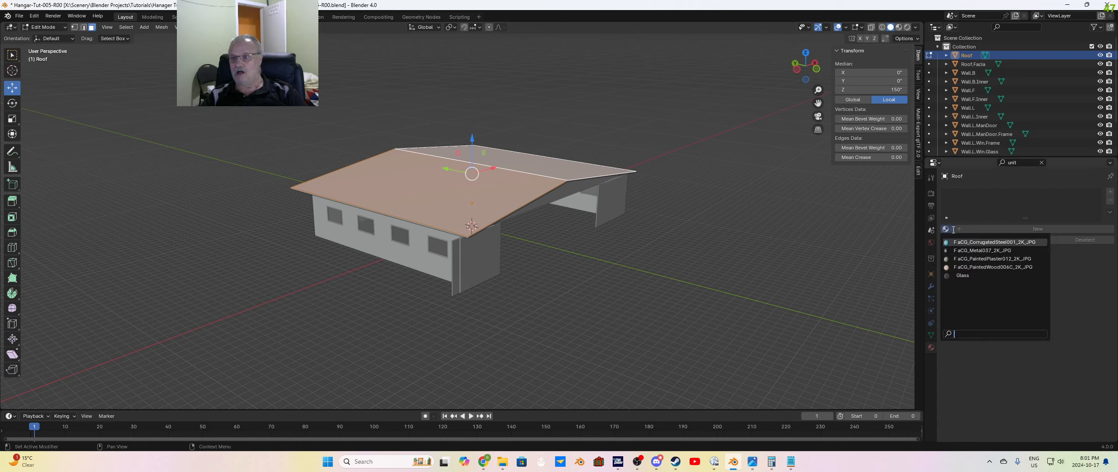
click(976, 243)
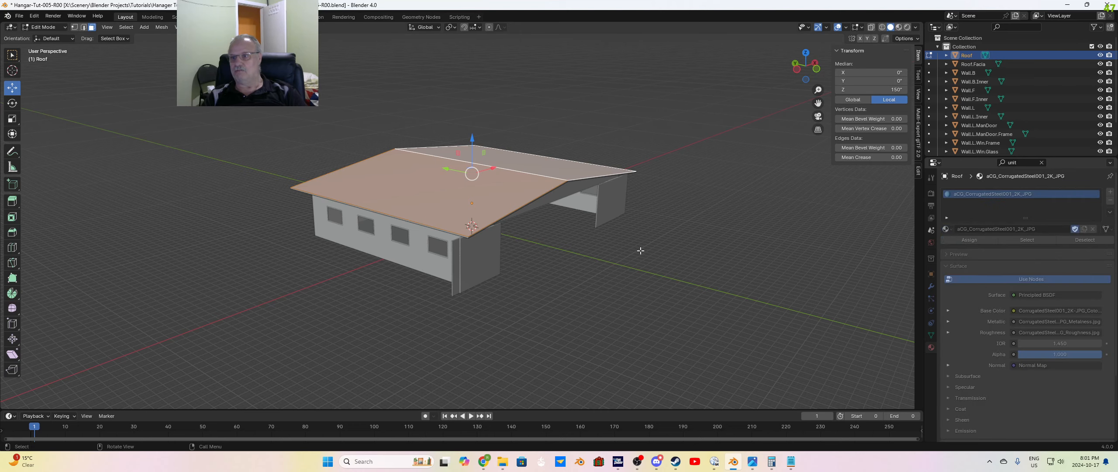
Step: Deselect the roof faces and switch the viewport to Material Preview shading
click(656, 268)
mouse_move(654, 280)
middle_down()
mouse_move(649, 295)
mouse_move(664, 294)
mouse_move(634, 286)
mouse_move(721, 312)
mouse_move(670, 301)
middle_up()
click(899, 27)
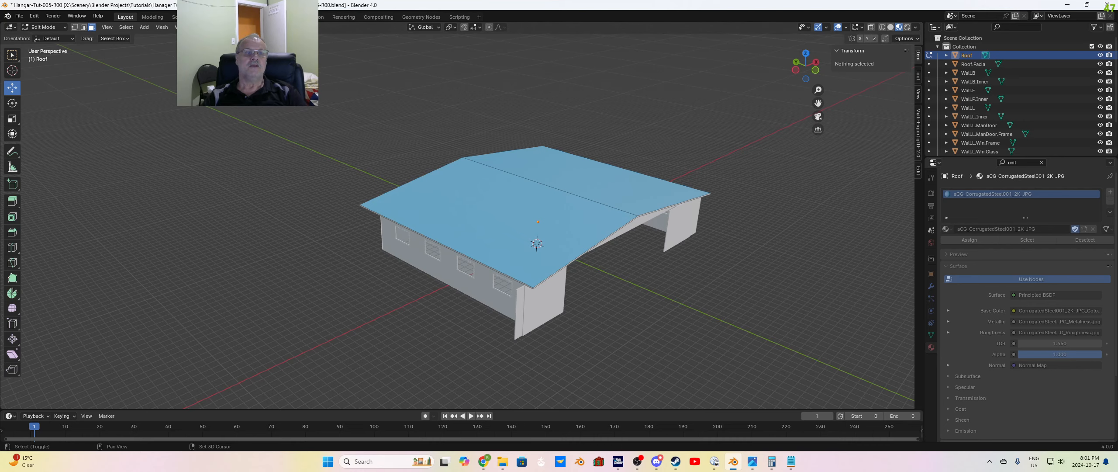
Step: Switch to the Shading workspace and set the UV Map node of the roof's corrugated steel material to UVMap
click(283, 17)
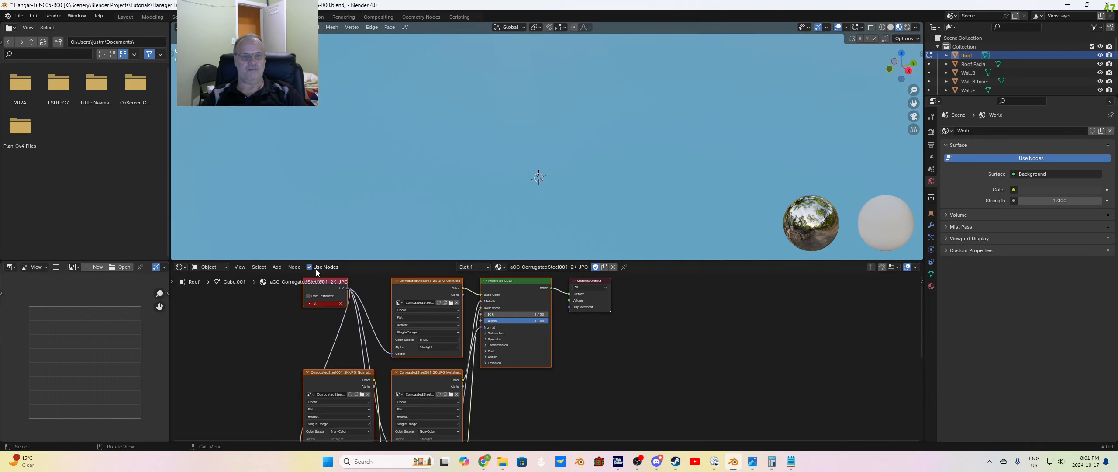
scroll(337, 306, up, 3)
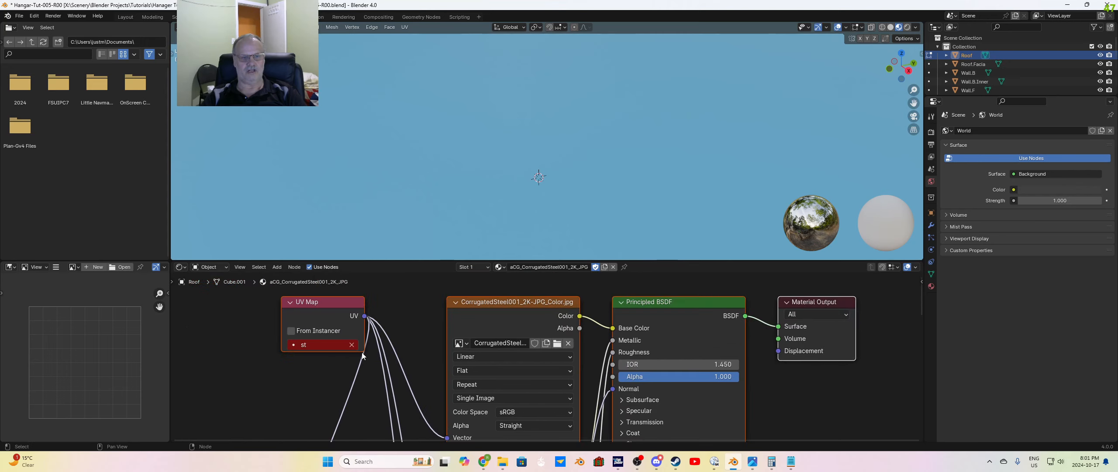
scroll(362, 356, up, 3)
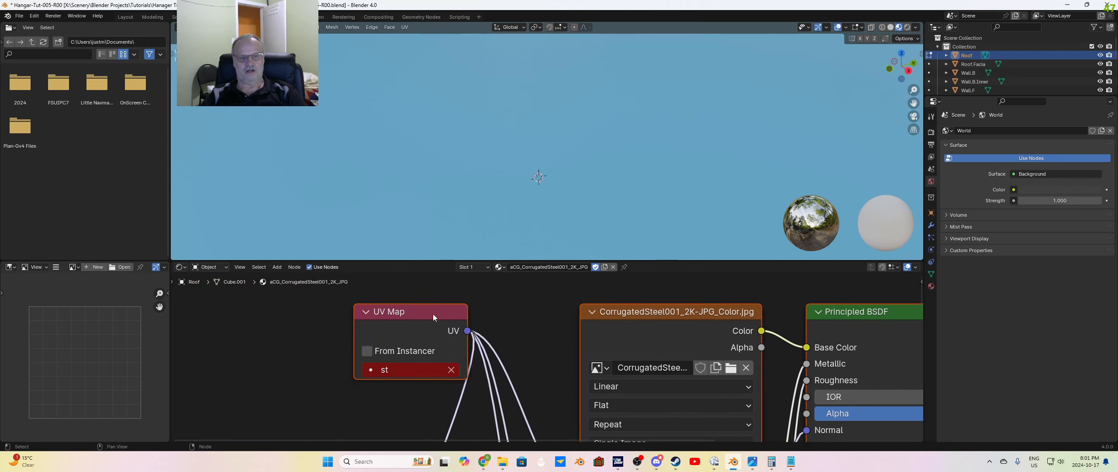
click(377, 371)
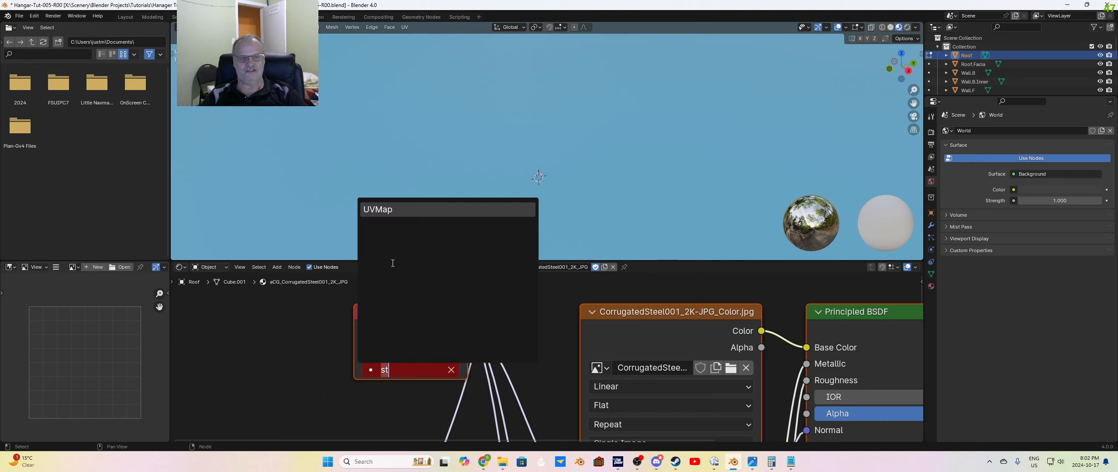
click(383, 210)
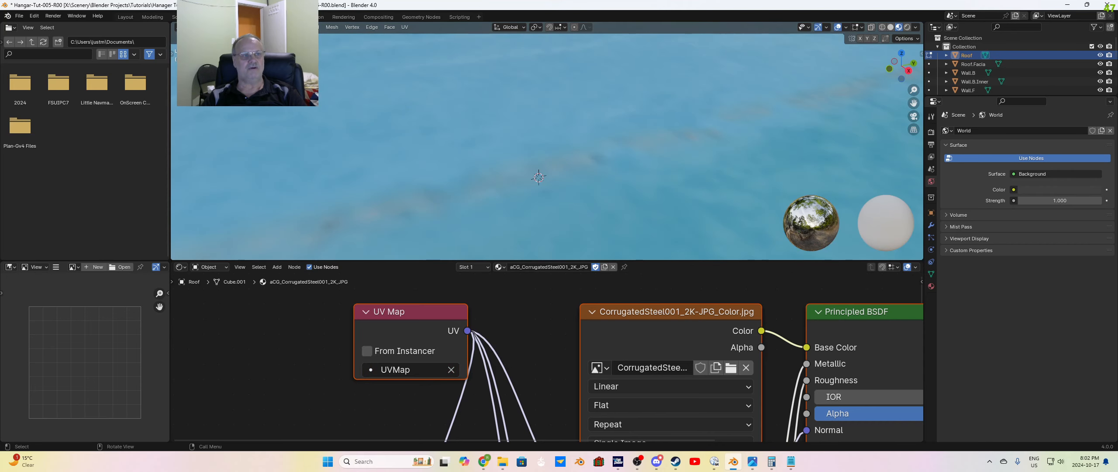
Step: In the Layout workspace, unwrap the roof's two sloped top faces with Smart UV Project and clear the selection
click(126, 17)
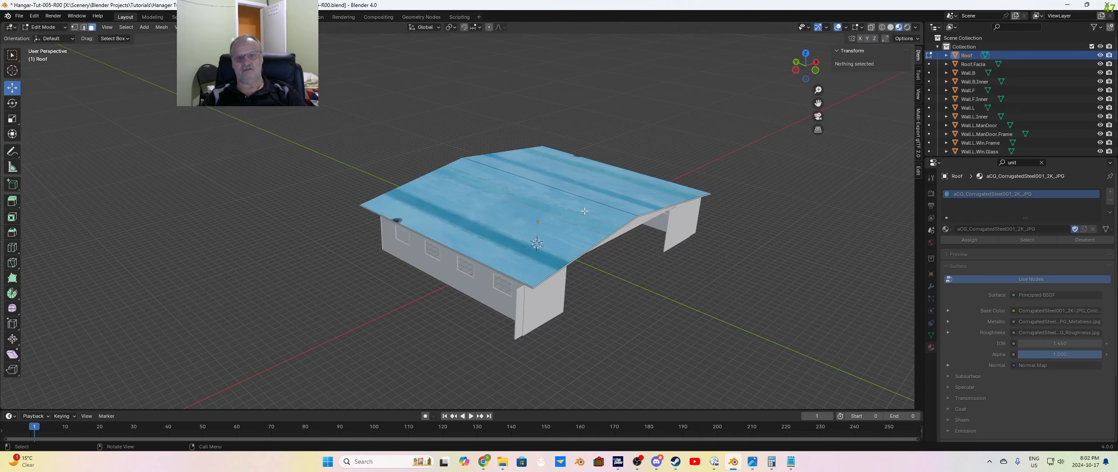
middle_drag(631, 300, 574, 222)
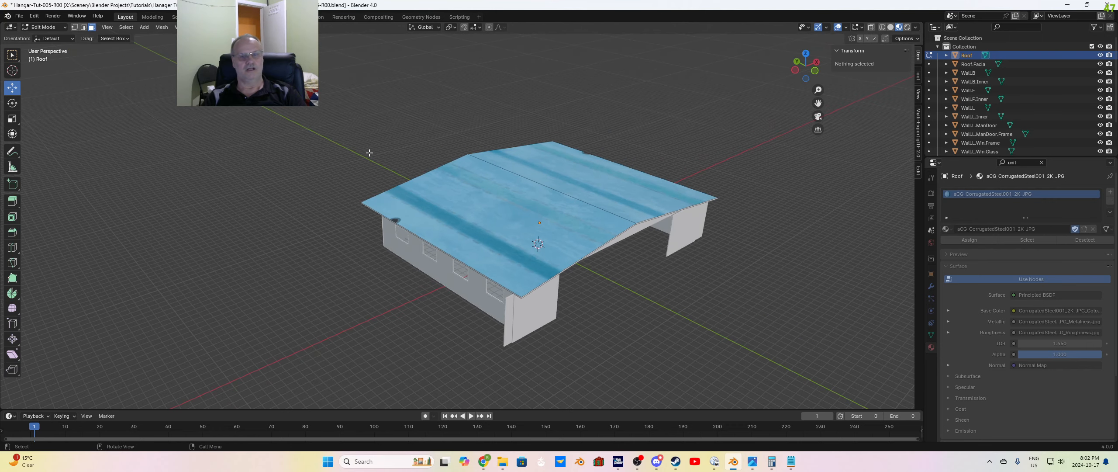
click(998, 65)
click(982, 57)
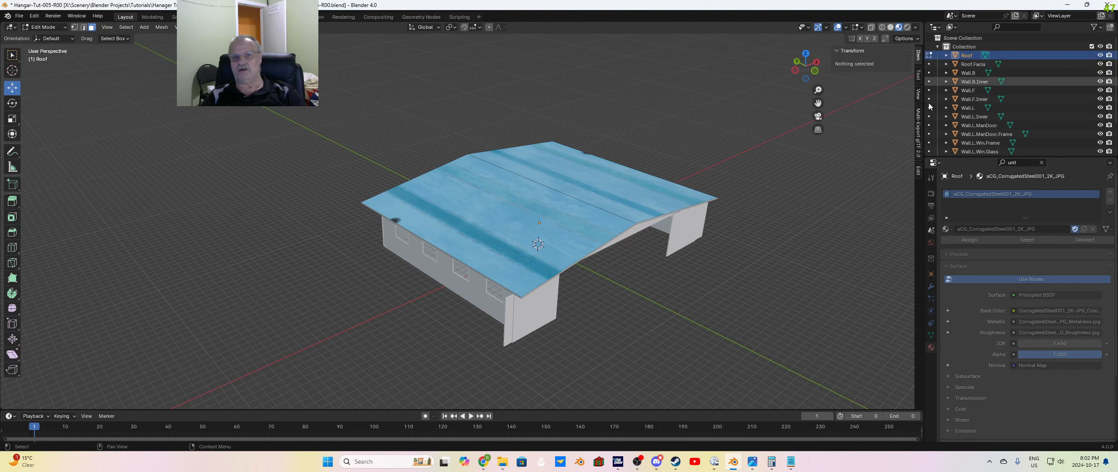
click(555, 212)
shift+click(655, 187)
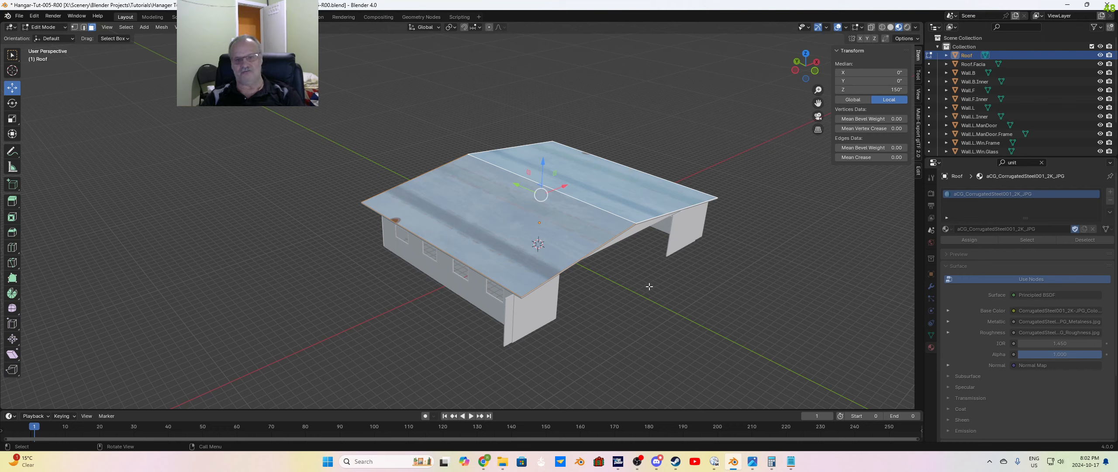
key(u)
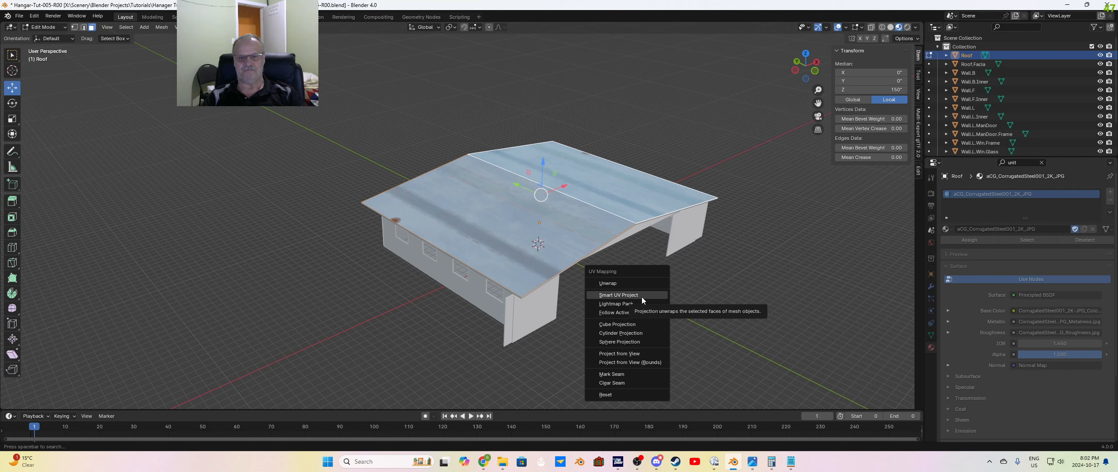
click(641, 296)
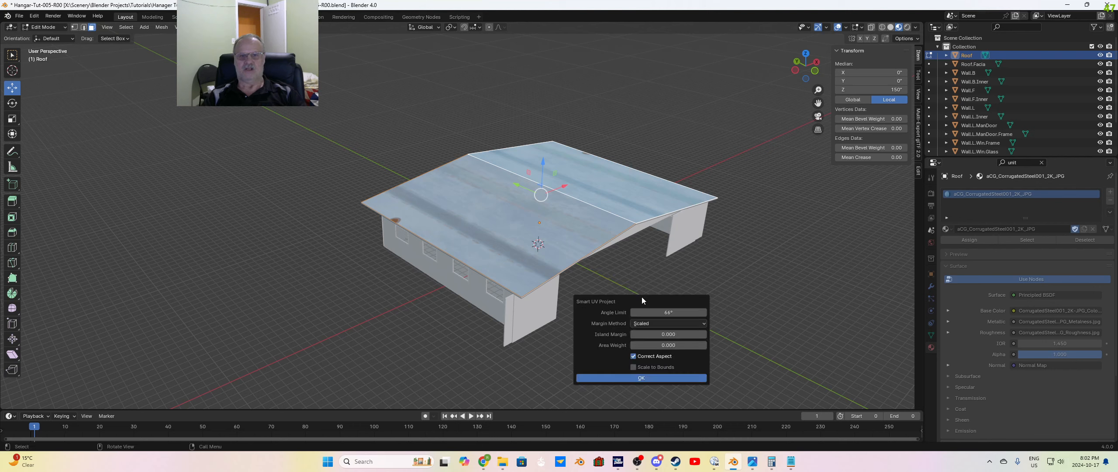
click(646, 378)
click(618, 323)
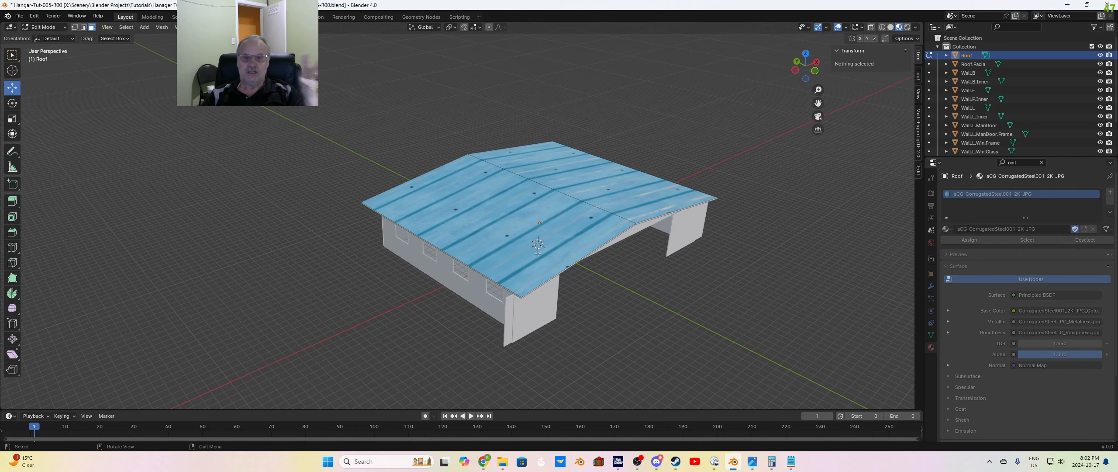
Step: Reselect both sloped roof faces, switch to the UV Editing workspace, and set its 3D viewport to Material Preview shading
middle_drag(579, 233, 547, 259)
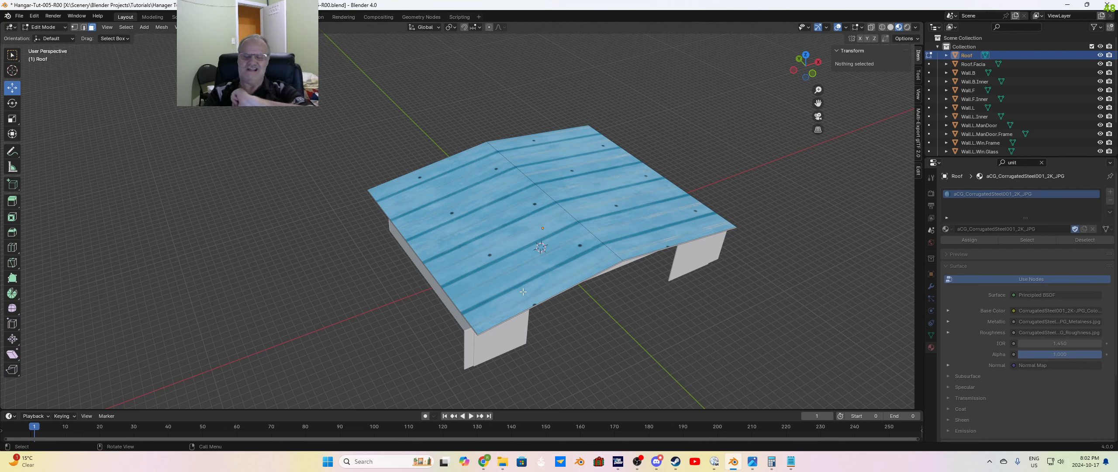
click(570, 253)
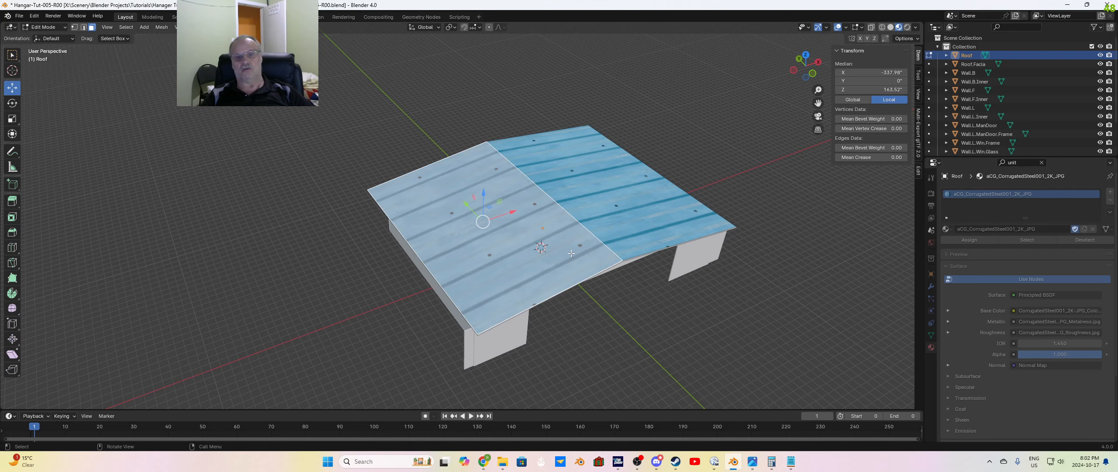
shift+click(640, 204)
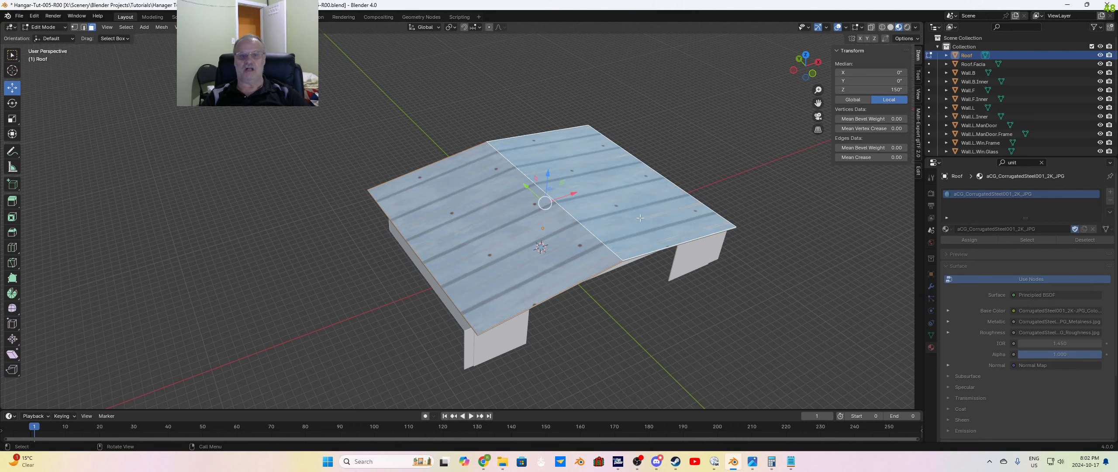
middle_drag(653, 307, 731, 313)
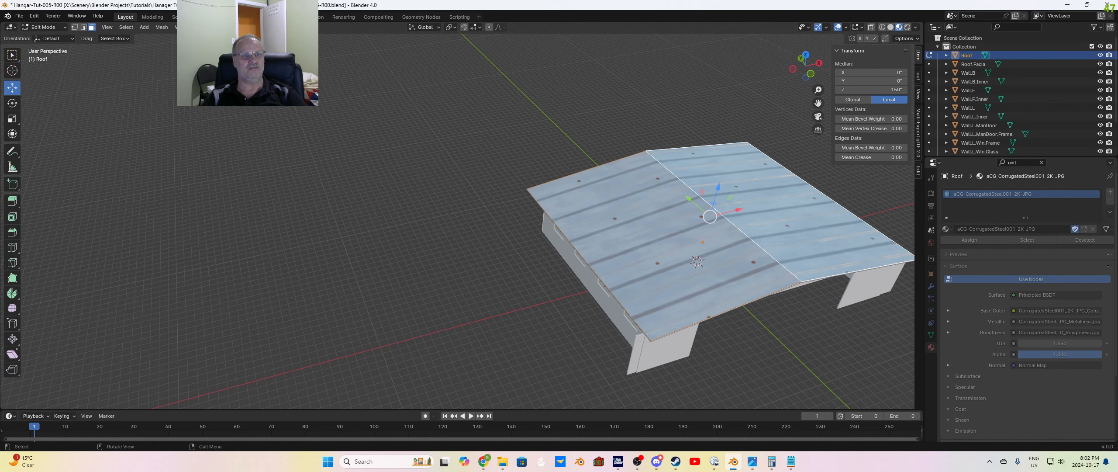
click(213, 17)
scroll(731, 292, down, 8)
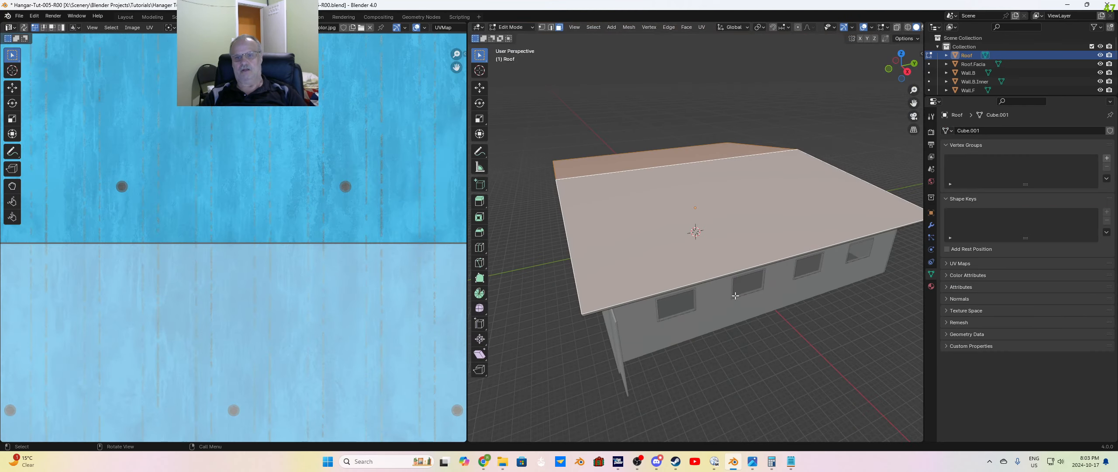
middle_drag(760, 267, 865, 219)
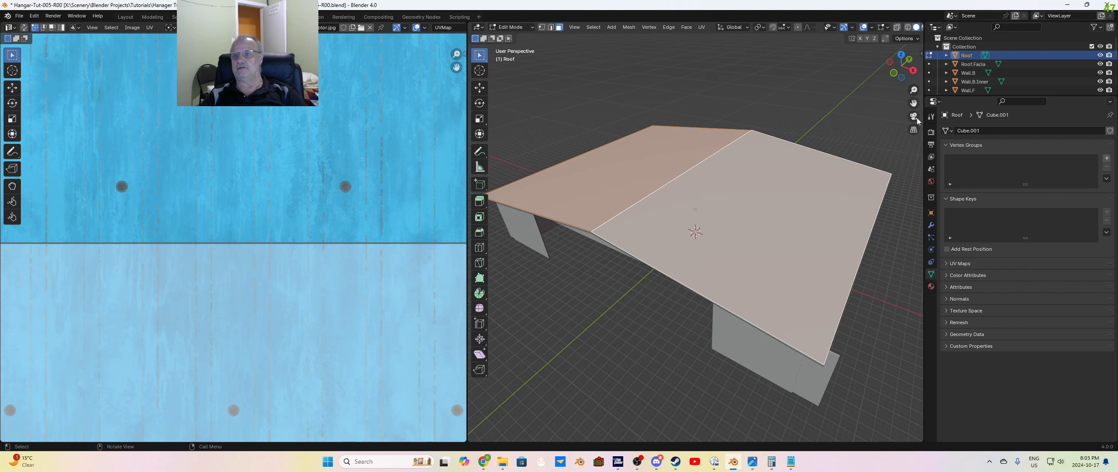
click(922, 27)
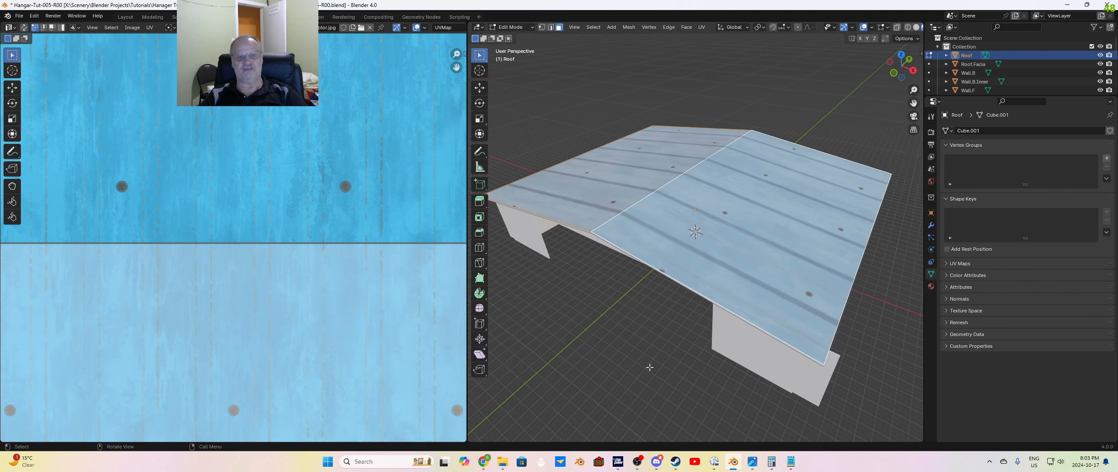
middle_drag(650, 368, 698, 376)
scroll(284, 185, down, 8)
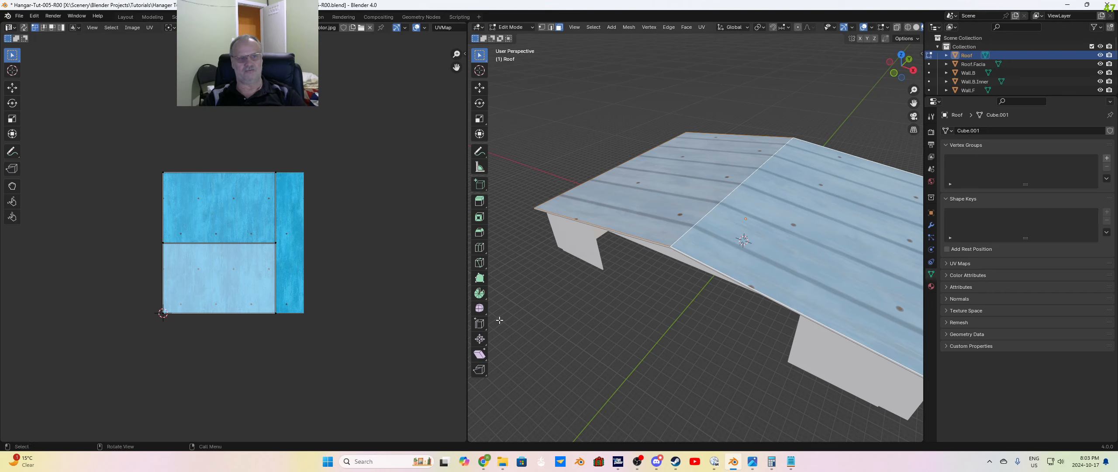
Step: Try rotating both roof UV islands by 90° in the UV editor, and undo the rotation
drag(115, 136, 214, 331)
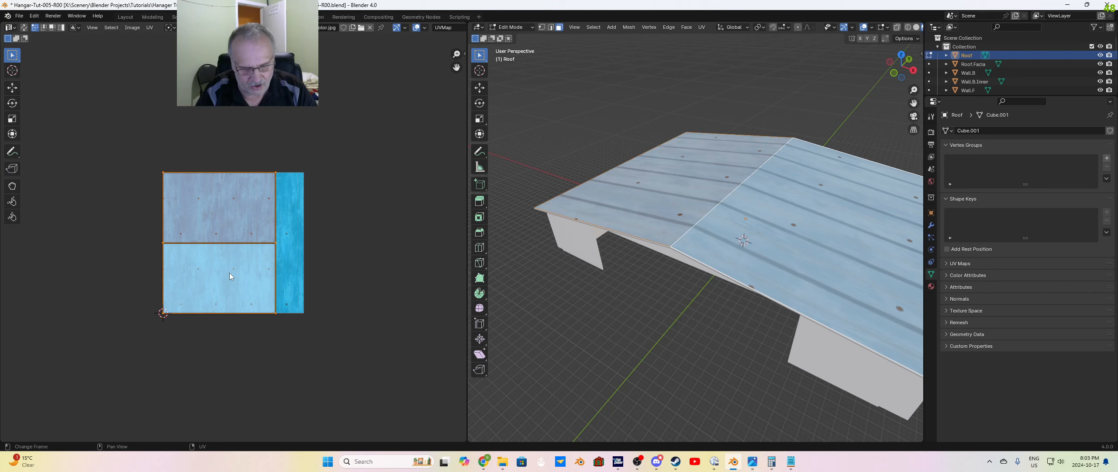
text(r90)
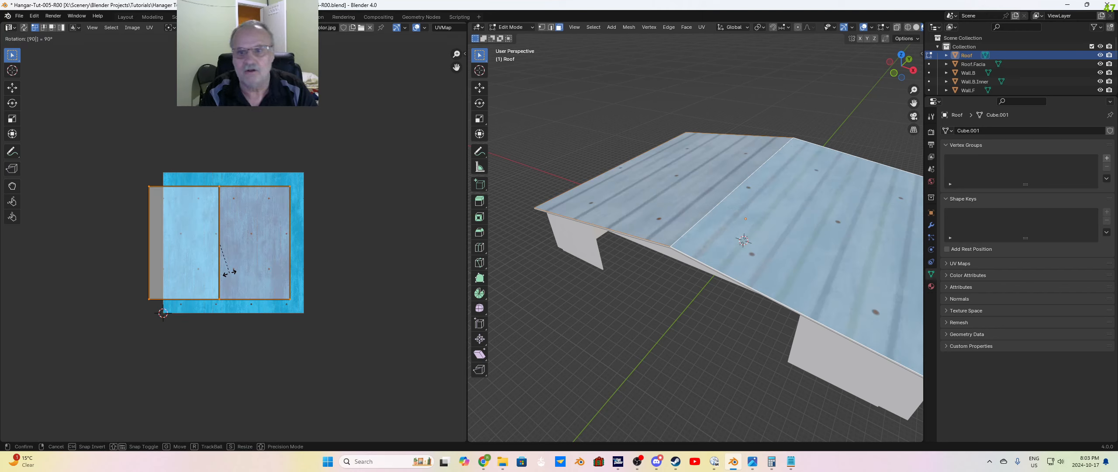
key(Return)
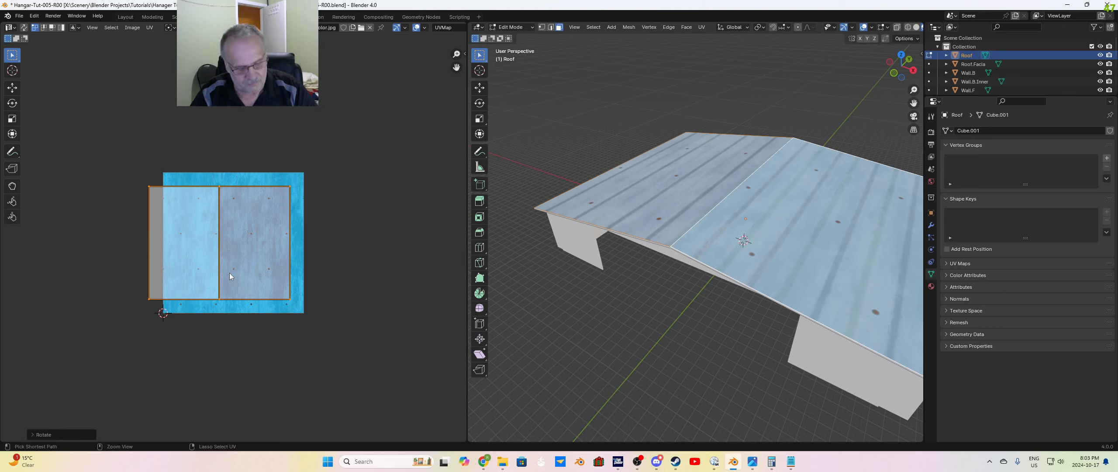
key(ctrl+z)
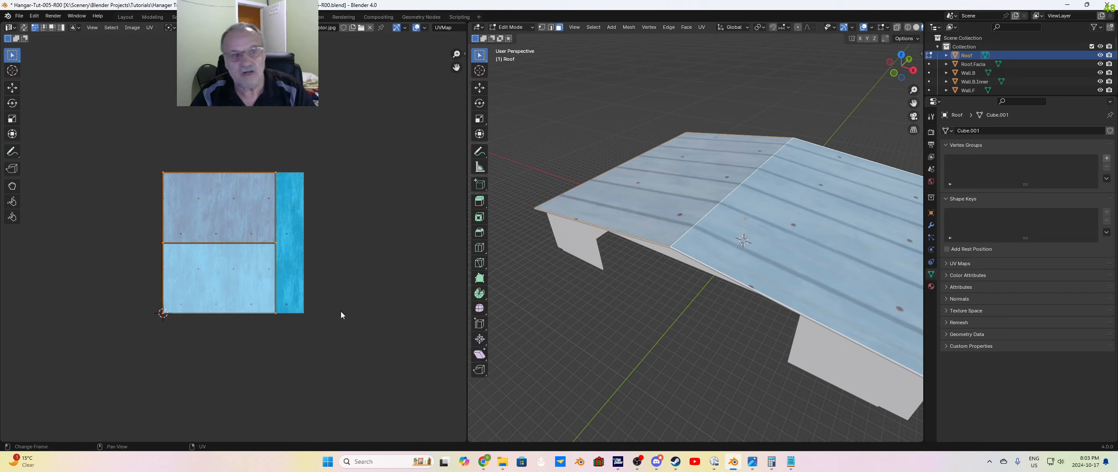
Step: Select both roof UV islands and try shifting them slightly across the corrugated steel texture
drag(112, 141, 288, 335)
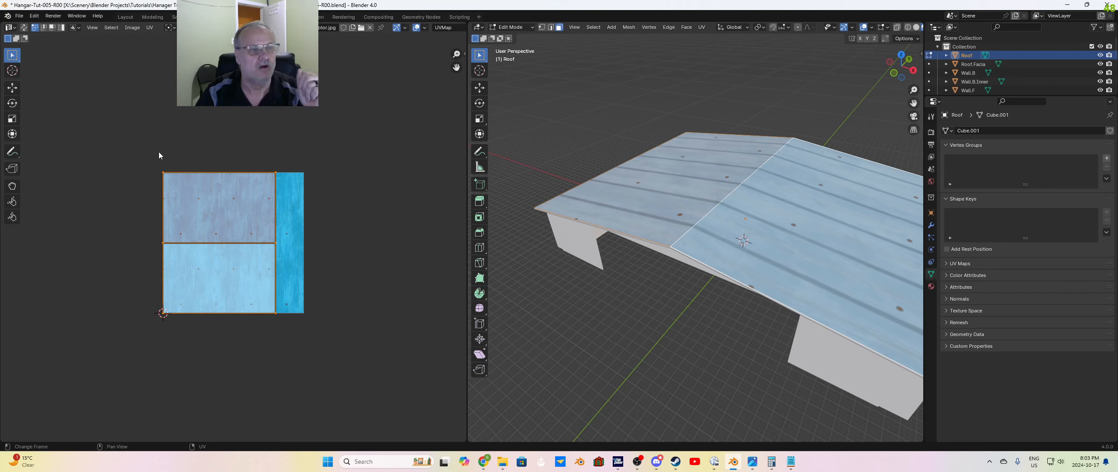
drag(138, 170, 281, 364)
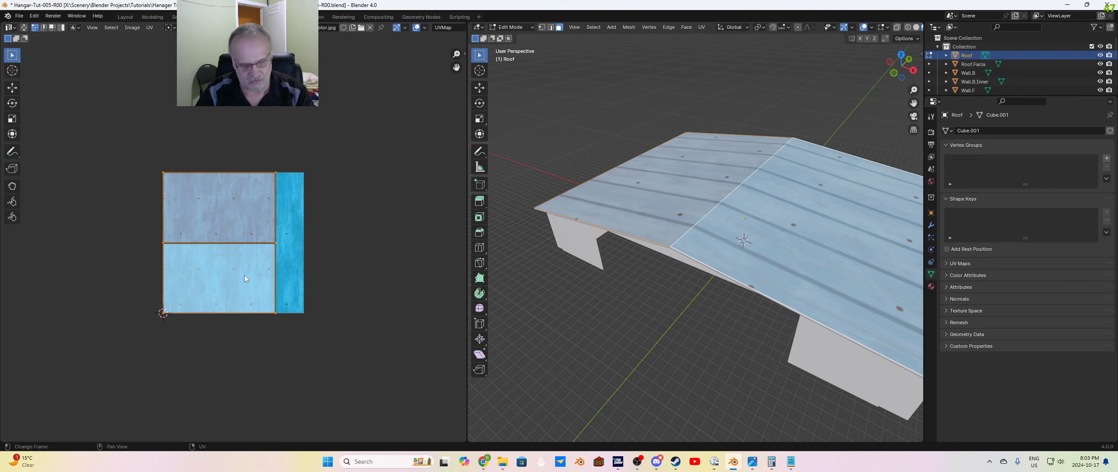
key(g)
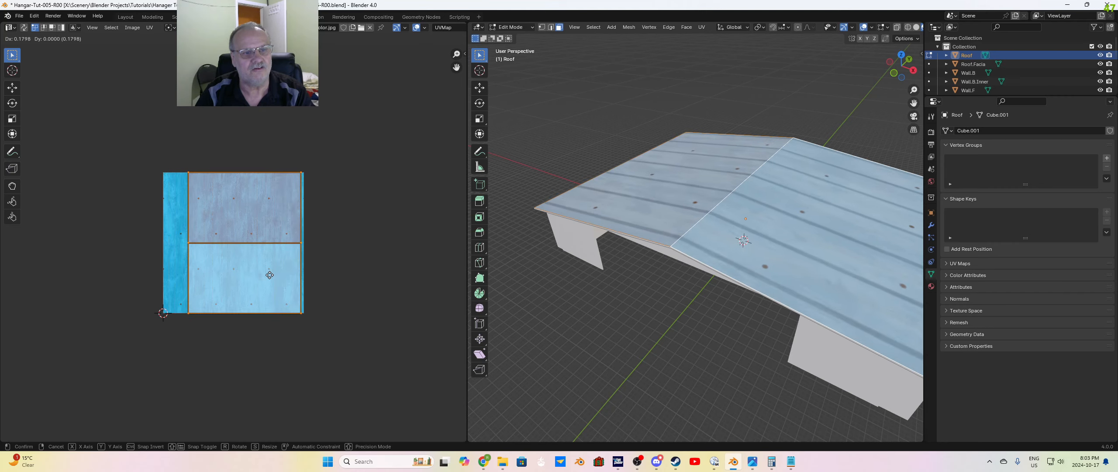
click(245, 275)
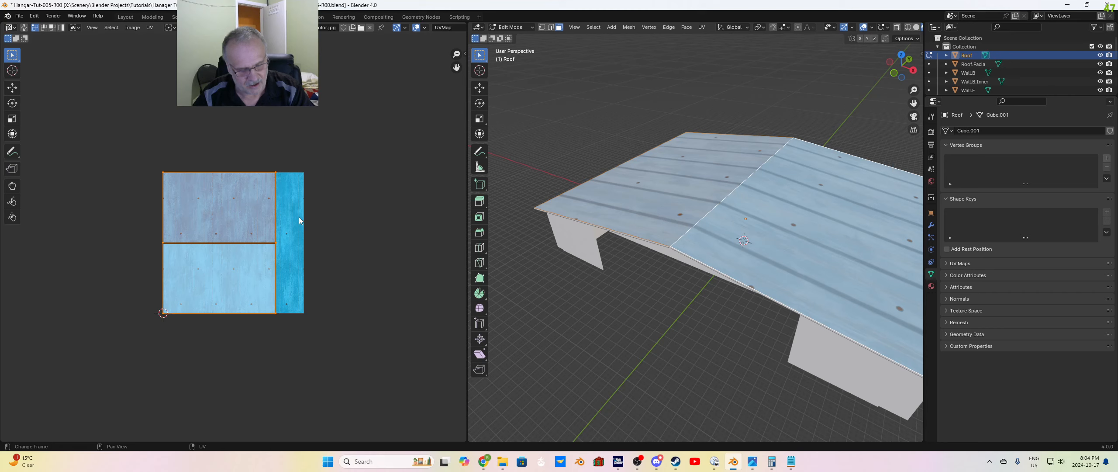
Step: Scale the selected roof UV islands by 7 in X, Y and Z, and deselect the roof faces
key(s)
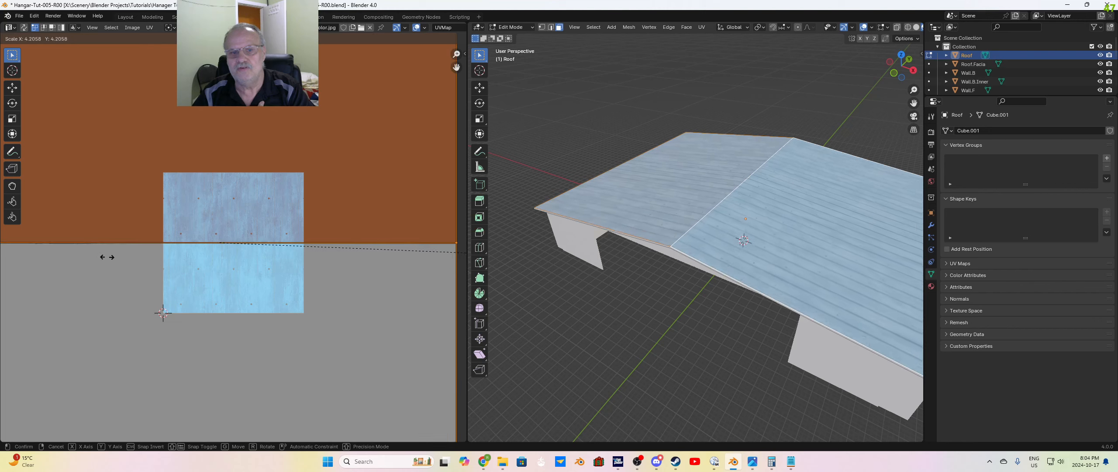
click(126, 246)
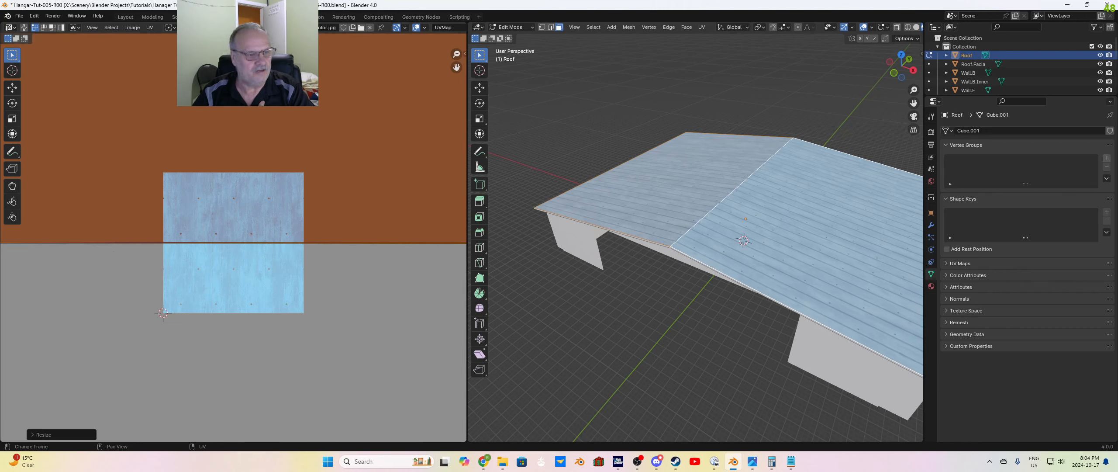
click(68, 434)
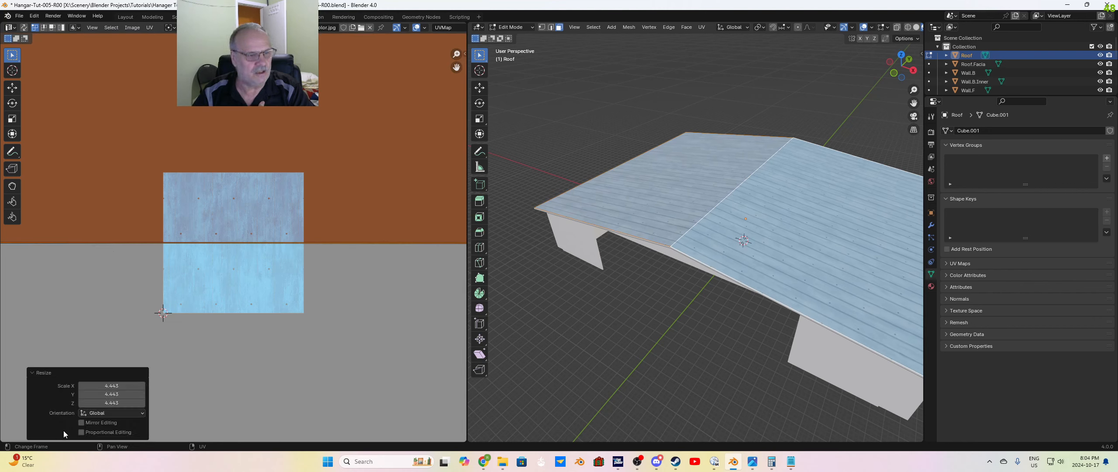
click(116, 386)
text(7)
key(Tab)
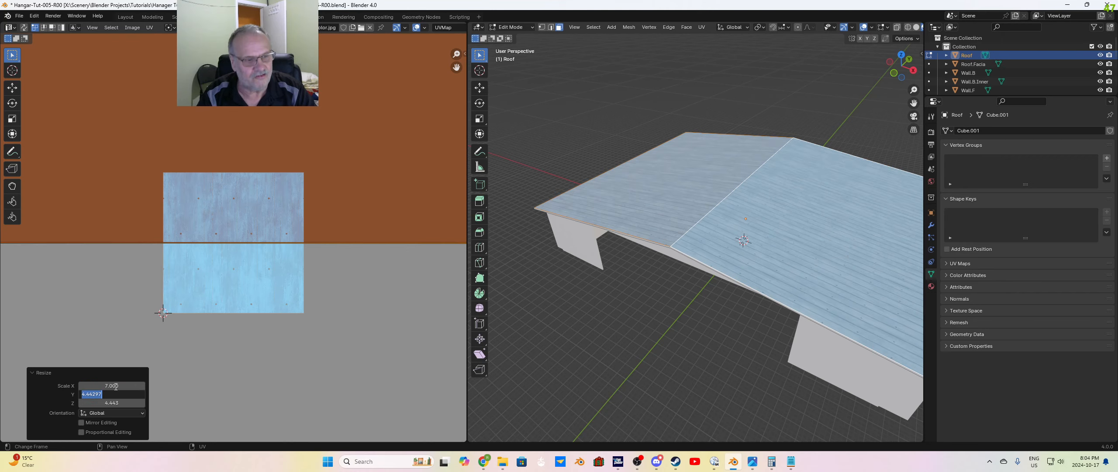
text(7)
key(Tab)
text(7)
key(Return)
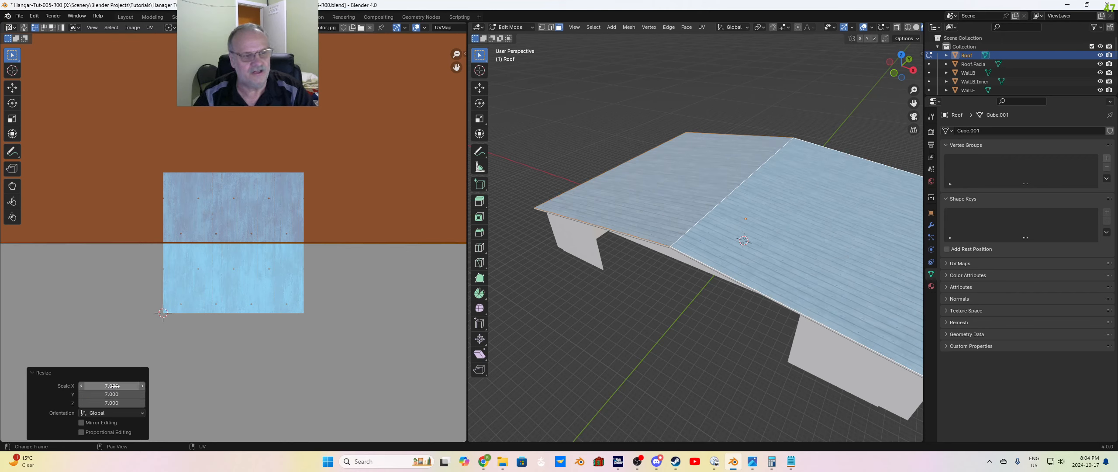
click(654, 318)
scroll(655, 317, down, 1)
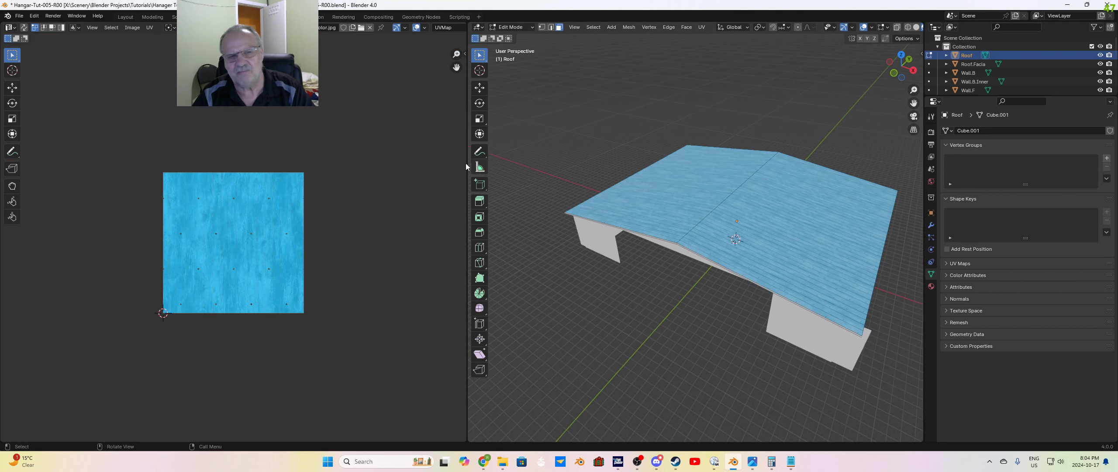
Step: Return to the Layout workspace in Object Mode and examine the corrugated steel texture across the roof slopes and ridge
click(126, 16)
middle_drag(826, 307, 612, 231)
scroll(599, 246, up, 4)
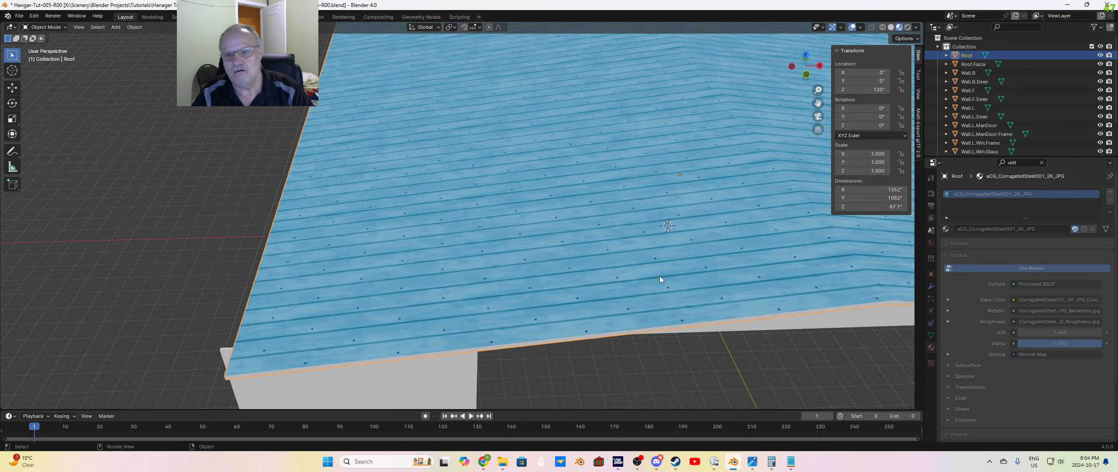
shift+middle_drag(813, 309, 658, 309)
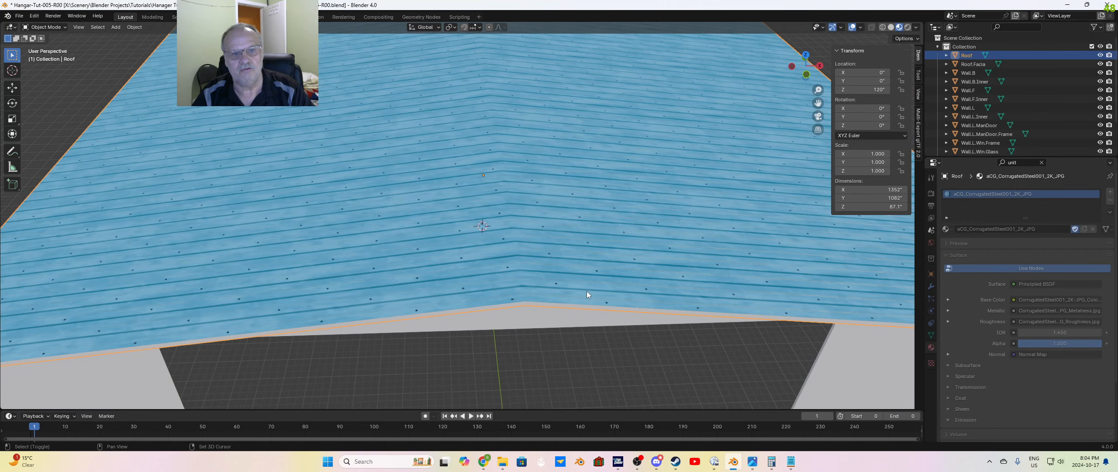
scroll(587, 291, down, 8)
middle_drag(578, 286, 648, 302)
click(657, 301)
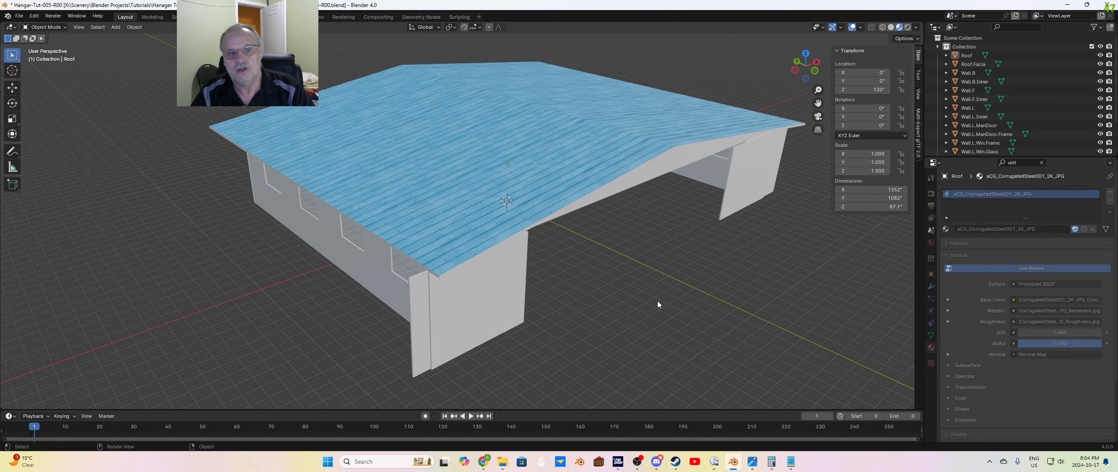
scroll(677, 303, up, 2)
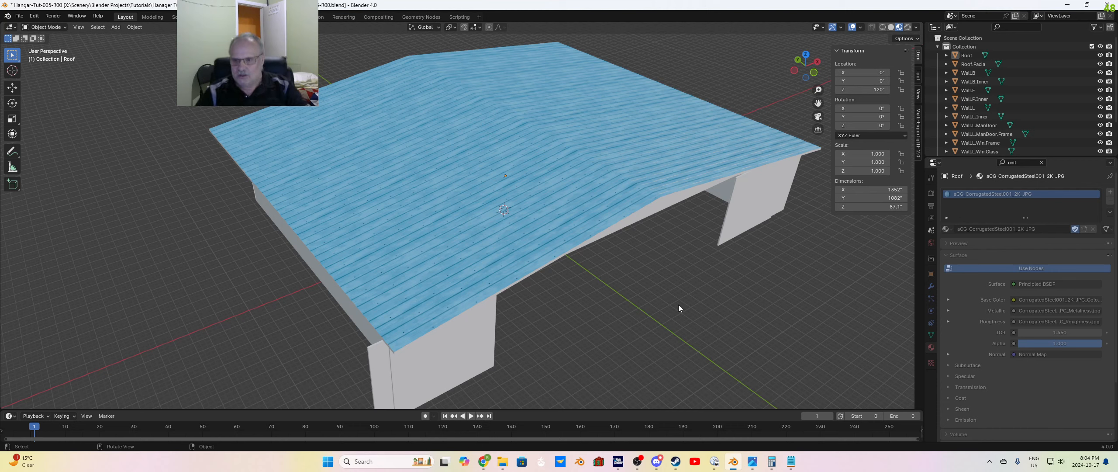
middle_drag(696, 302, 697, 298)
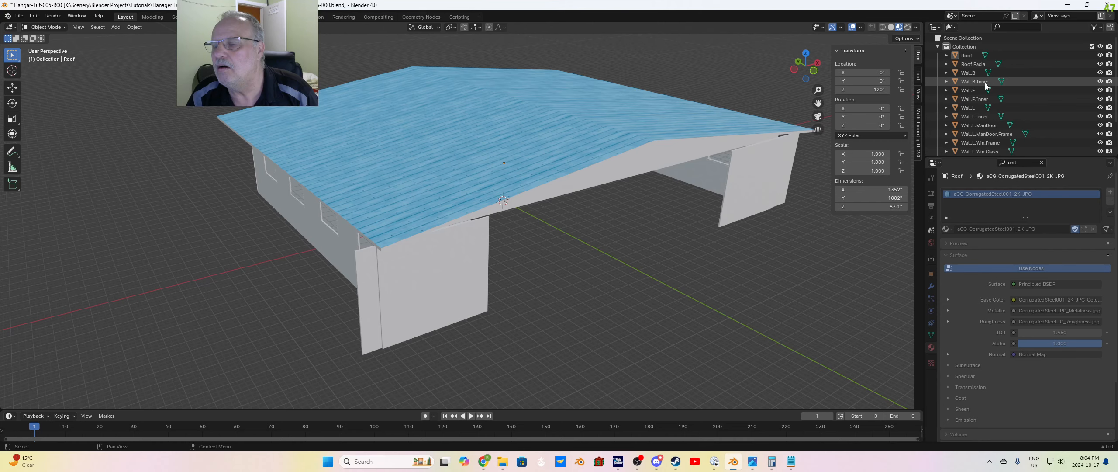
Step: Enter Edit Mode on Wall.L.ManDoor.Frame and select the faces across the door frame's top and both sides
click(997, 135)
scroll(629, 312, up, 3)
key(Tab)
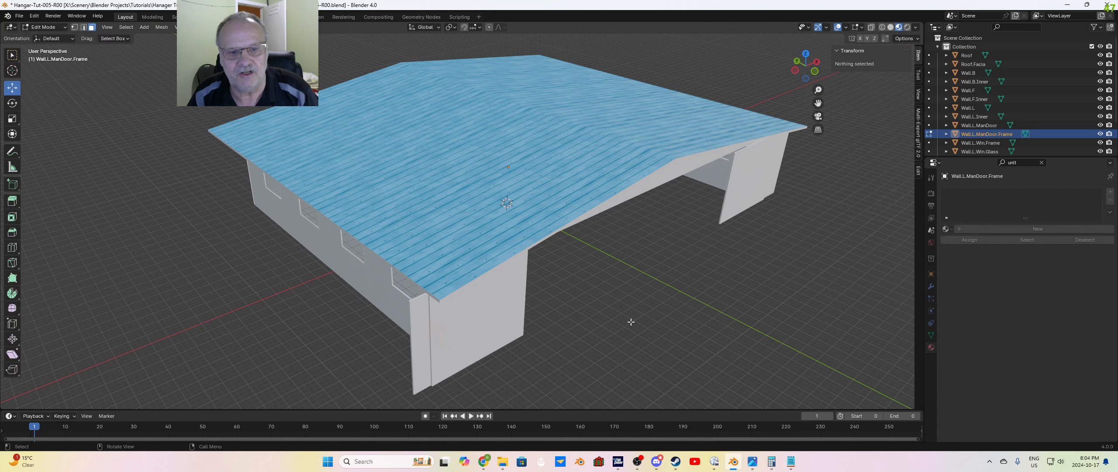
middle_drag(619, 324, 684, 301)
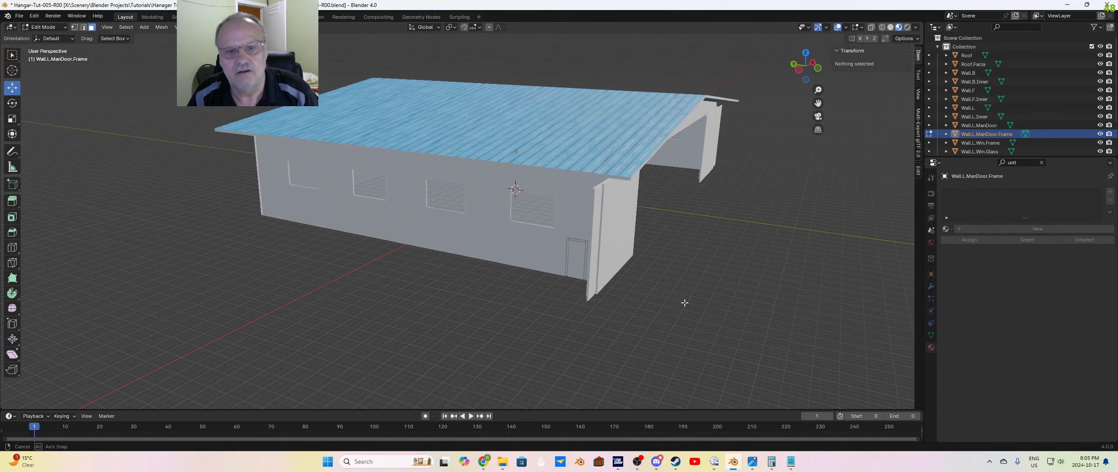
click(576, 241)
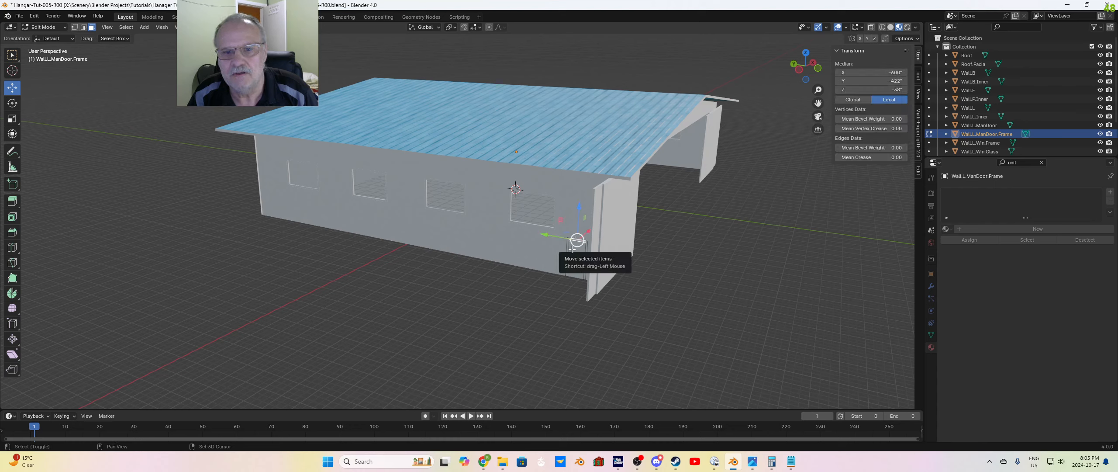
drag(572, 249, 568, 258)
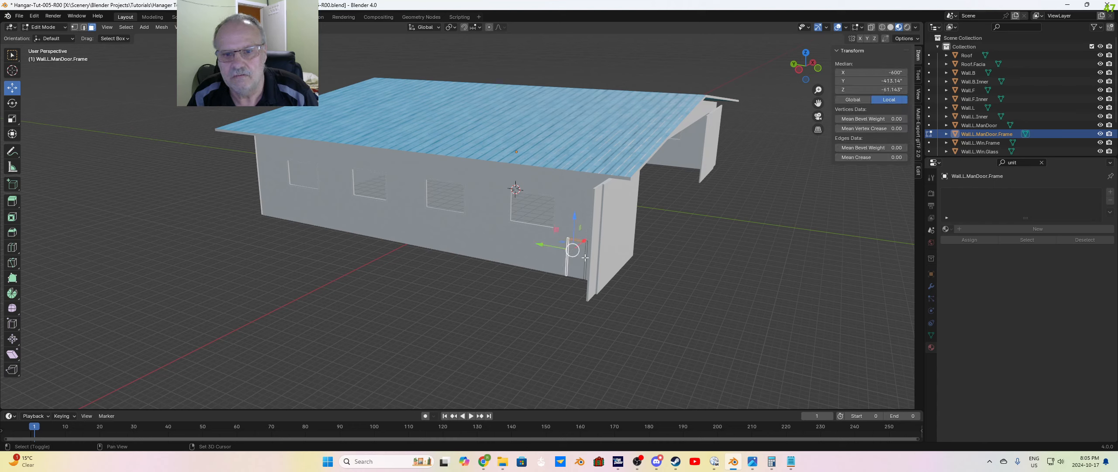
shift+click(585, 258)
scroll(679, 268, down, 1)
middle_drag(679, 267, 671, 269)
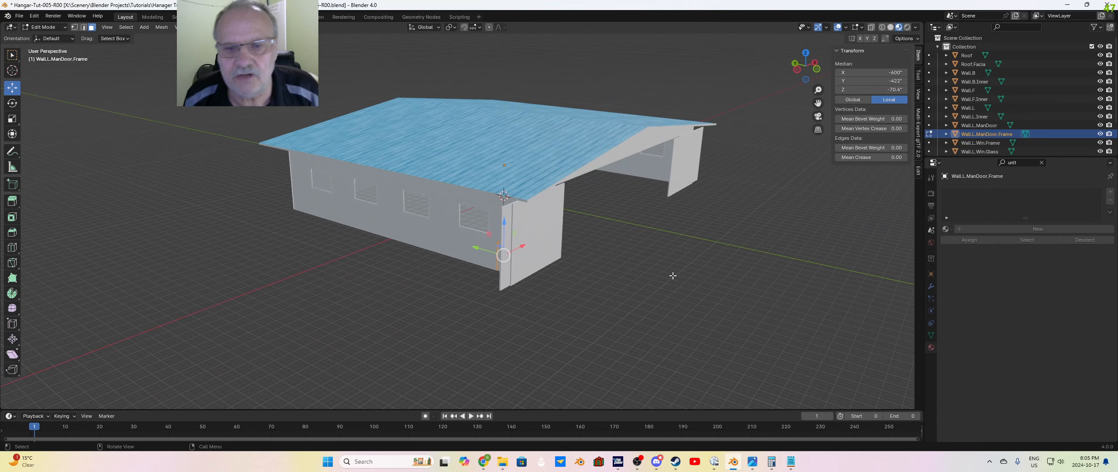
Step: Create a new material on the man door frame and set its MSFS material type to Standard
click(1039, 231)
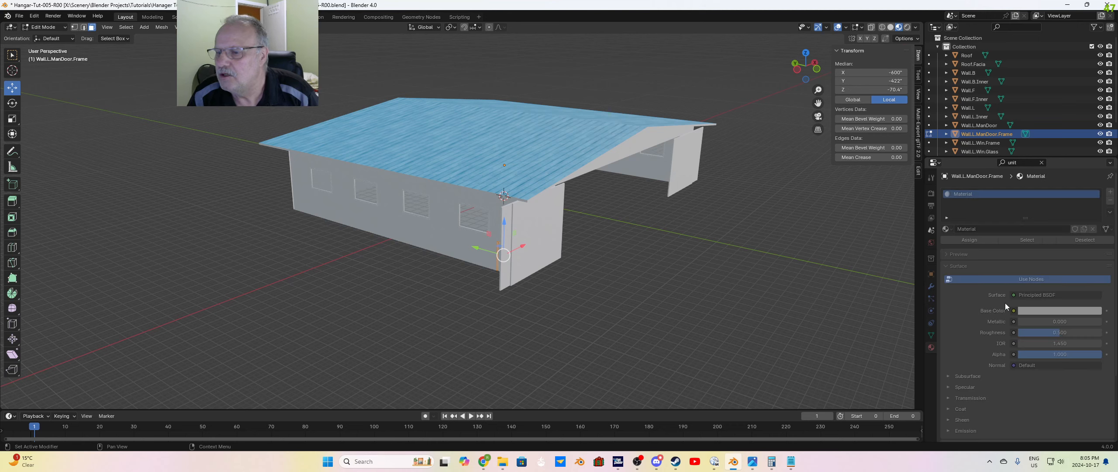
scroll(1004, 320, down, 5)
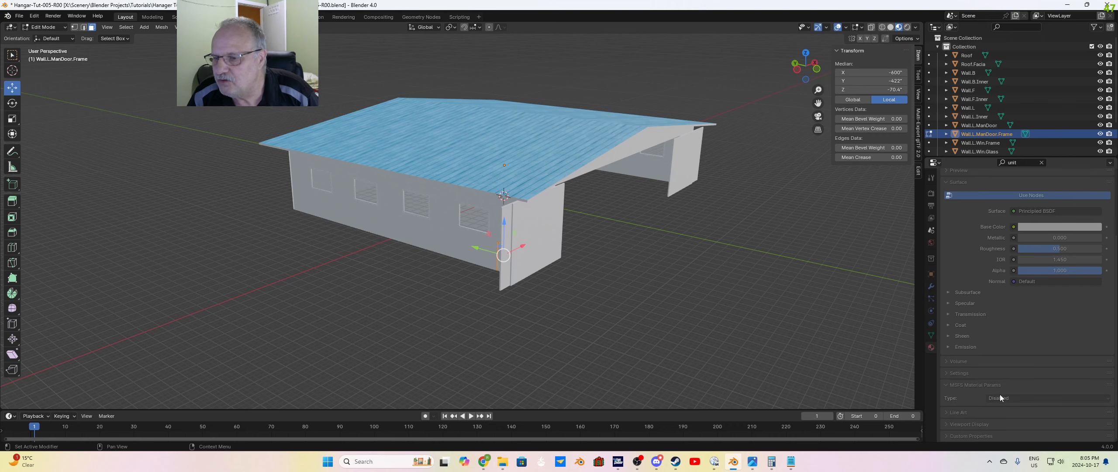
click(1018, 397)
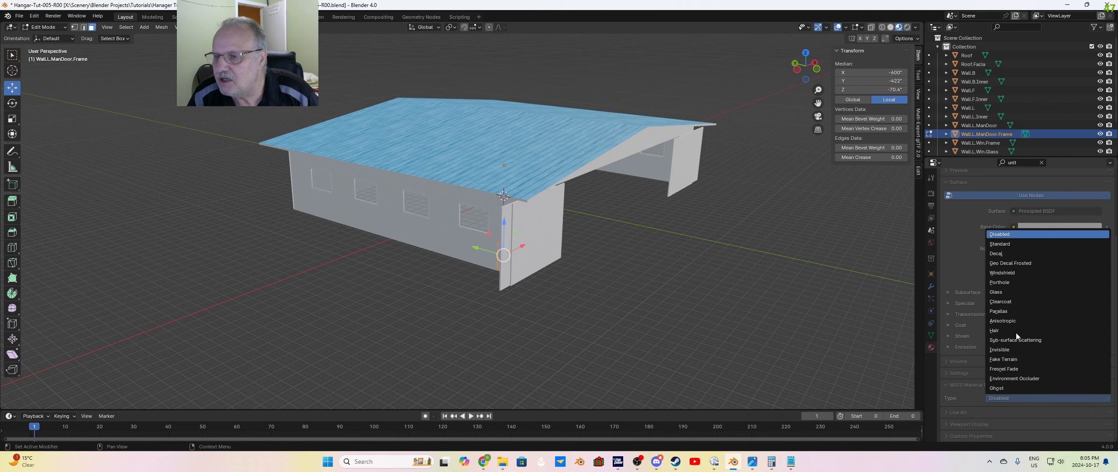
click(1005, 245)
Step: Set the door frame material's MSFS base color by sampling the blue of the corrugated roof
scroll(1041, 372, down, 2)
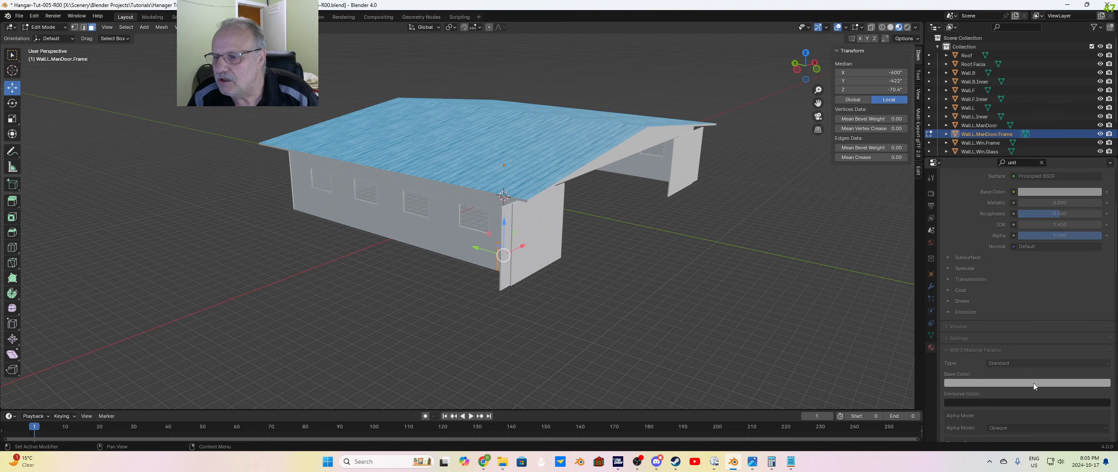
click(1033, 382)
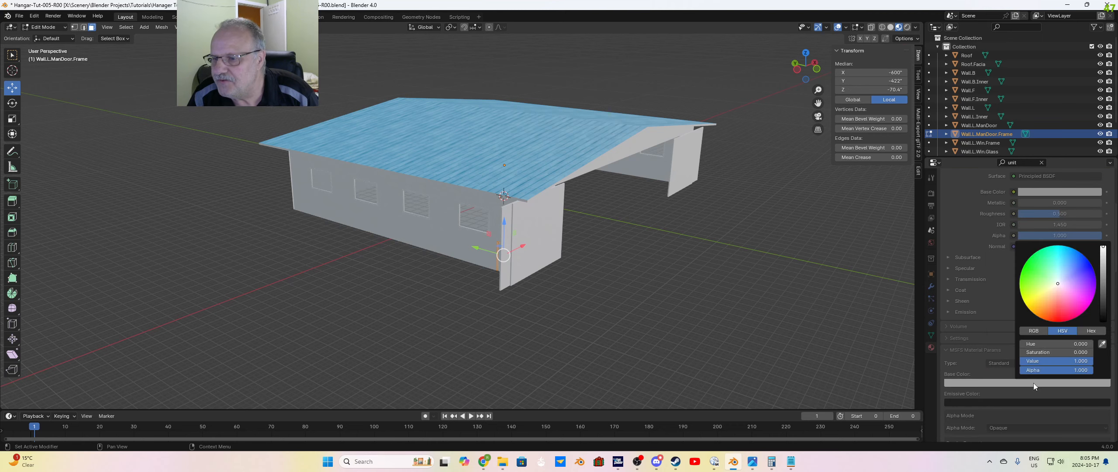
click(1101, 344)
click(532, 157)
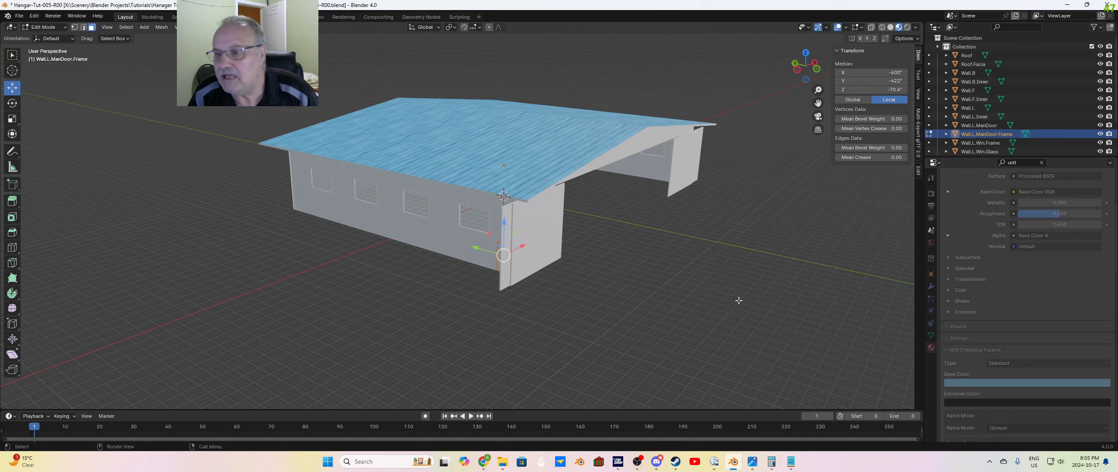
Step: Rename the man door frame's material as Trim and deselect the frame's faces
scroll(1014, 251, up, 5)
scroll(1012, 248, up, 2)
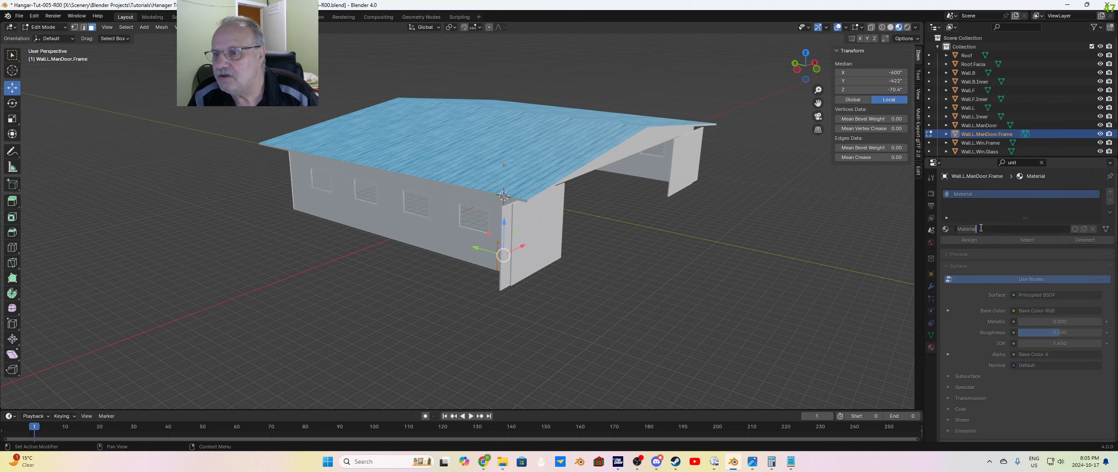
text(Trim)
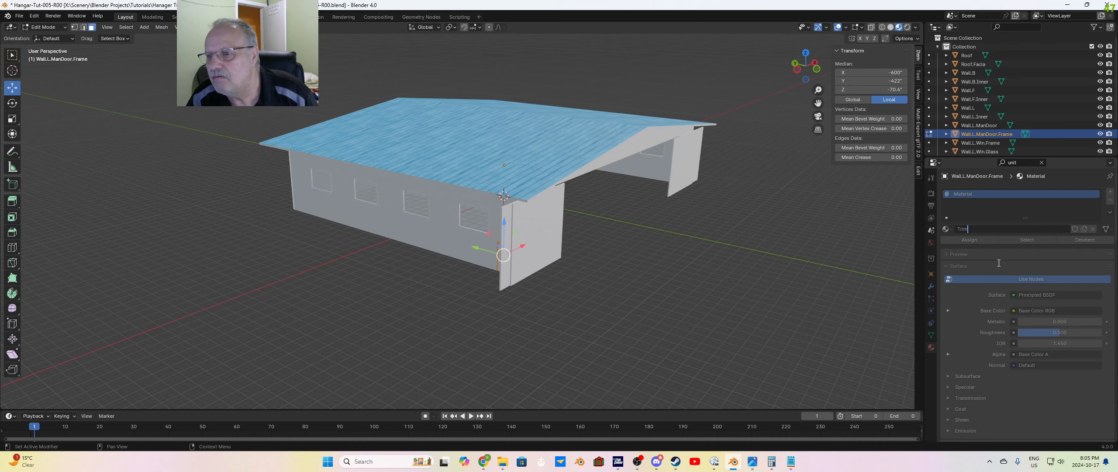
key(Return)
click(611, 299)
middle_drag(601, 297, 616, 298)
scroll(586, 280, up, 7)
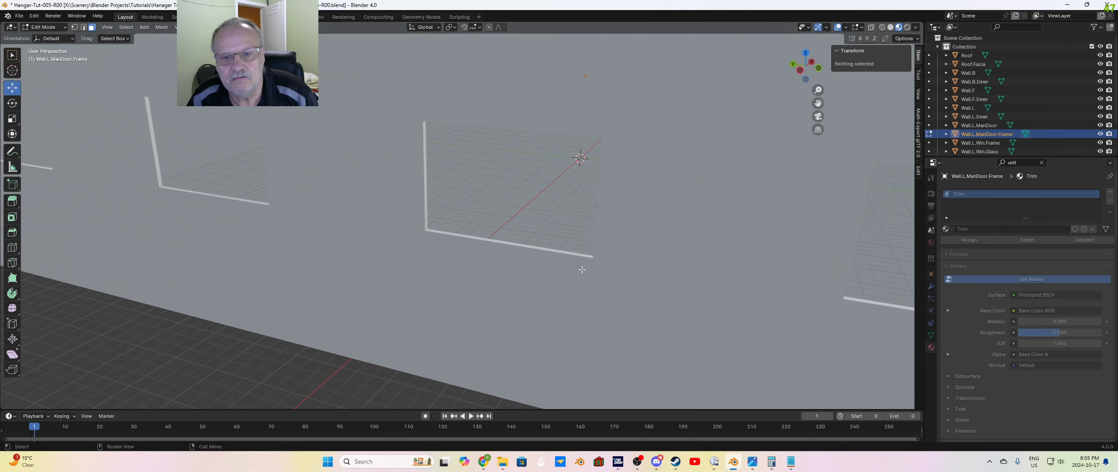
scroll(584, 268, down, 2)
shift+middle_drag(764, 317, 685, 300)
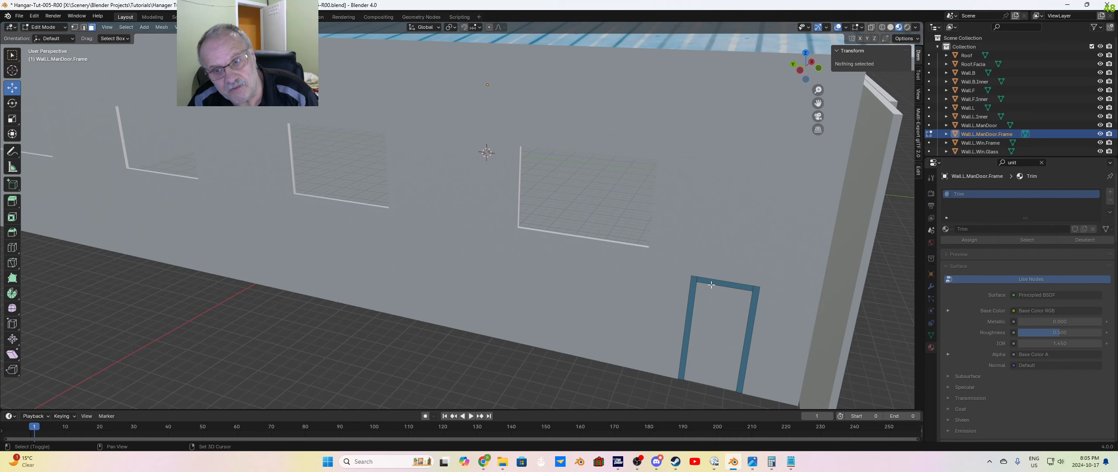
scroll(661, 289, down, 6)
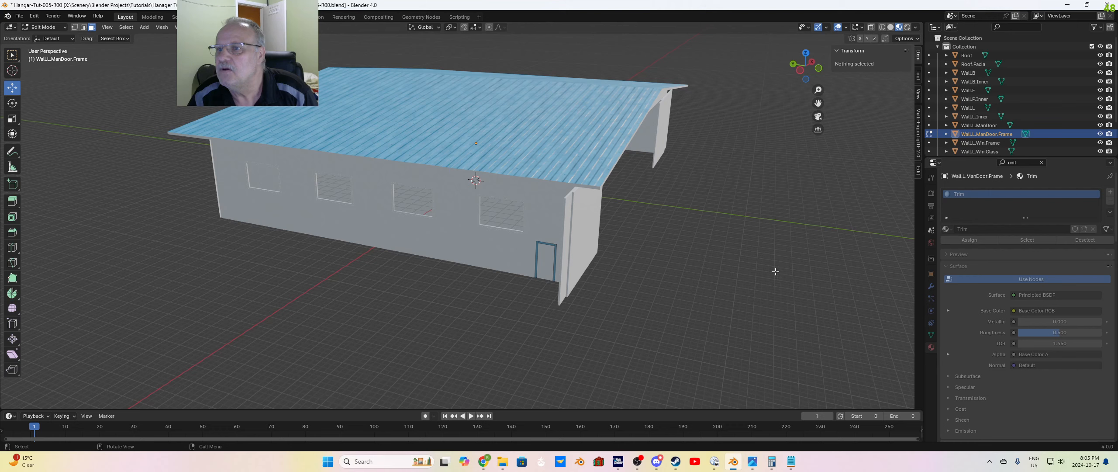
Step: Apply the existing Trim material to all of Wall.L.Win.Frame in Edit Mode, and deselect the window frames
click(982, 143)
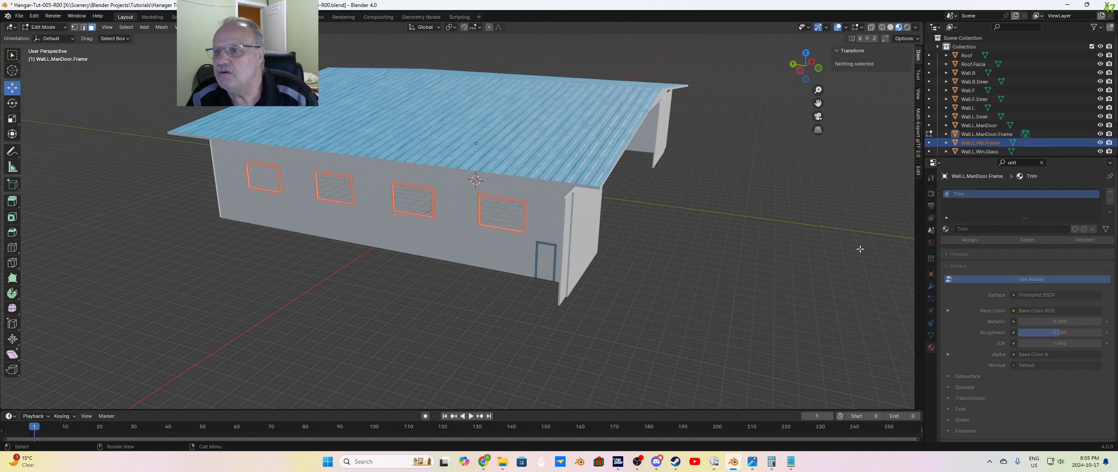
key(Tab)
key(Tab)
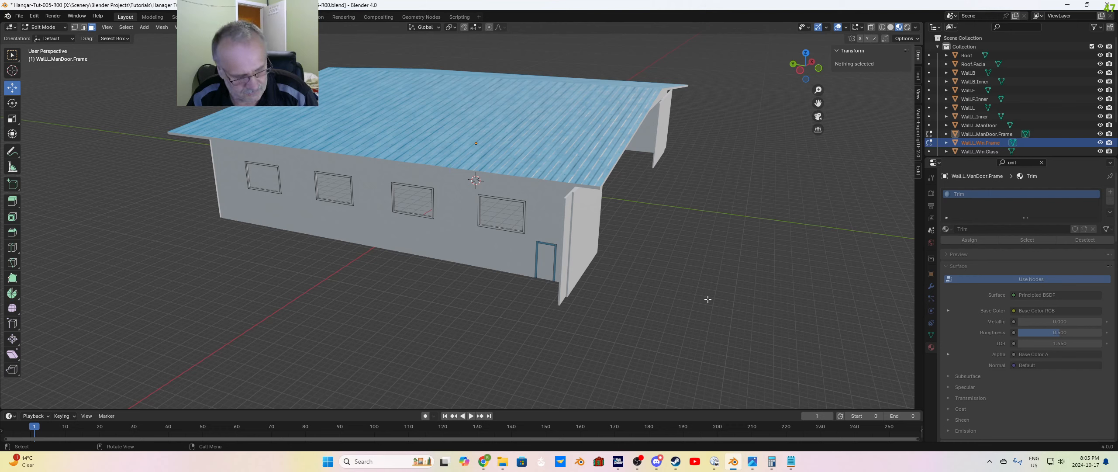
key(a)
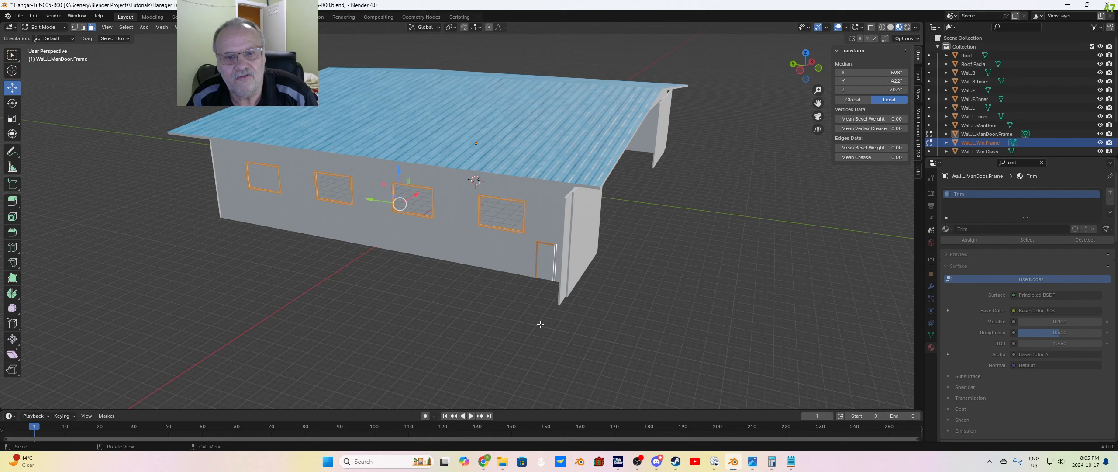
click(997, 143)
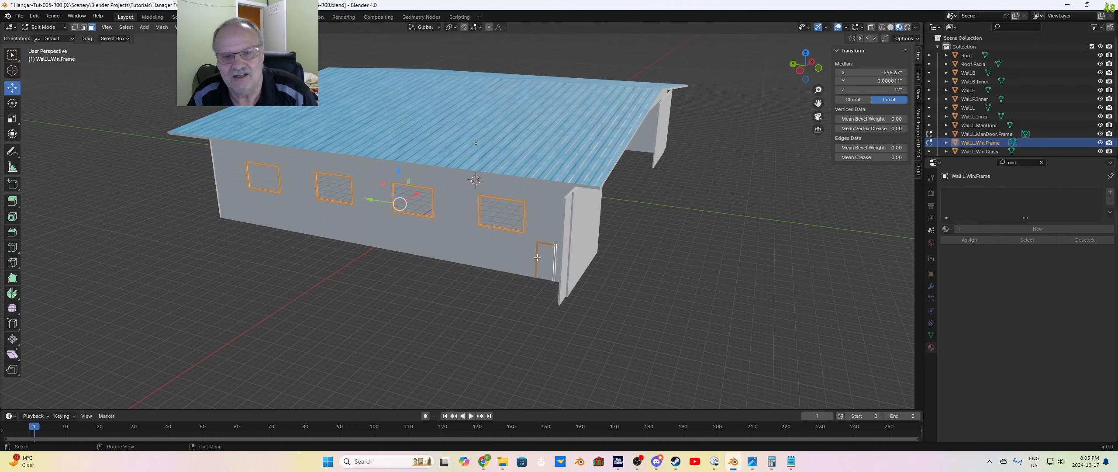
key(Tab)
key(Tab)
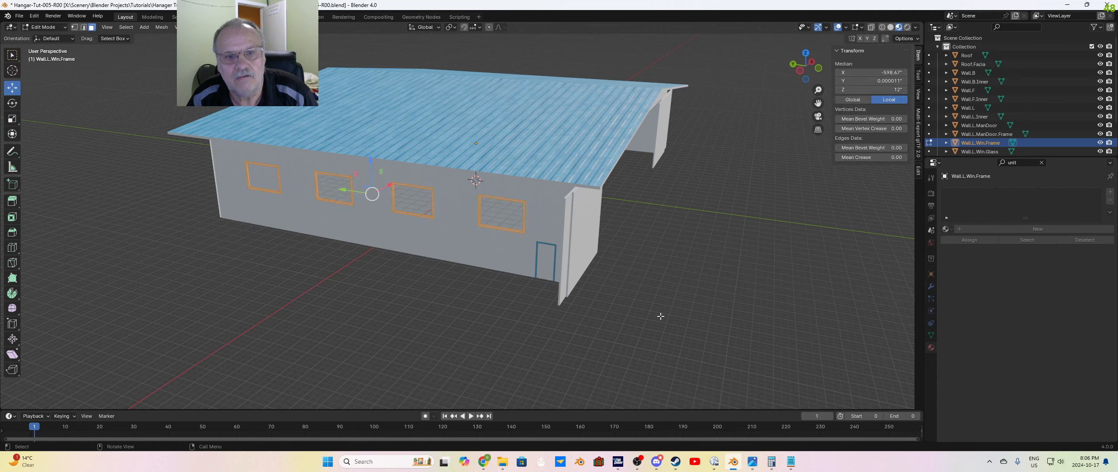
middle_drag(660, 316, 661, 304)
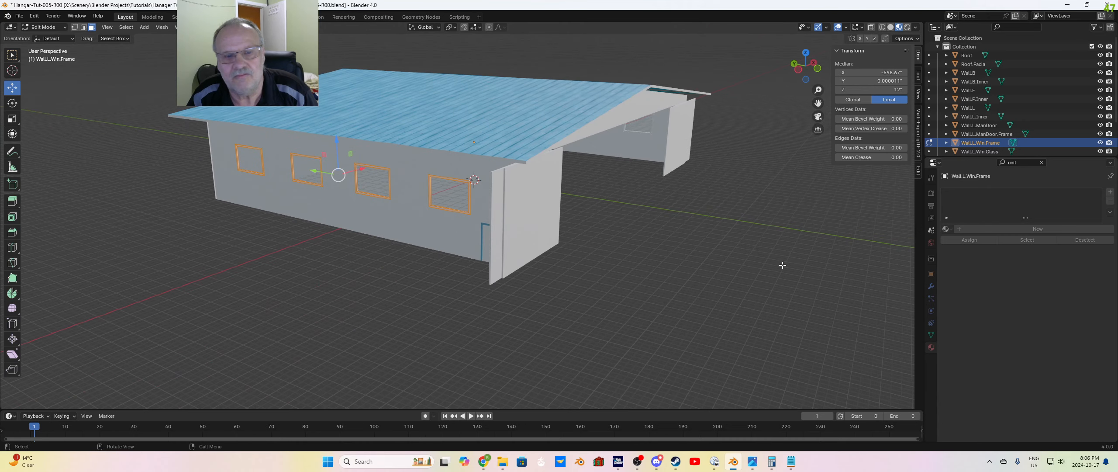
click(946, 229)
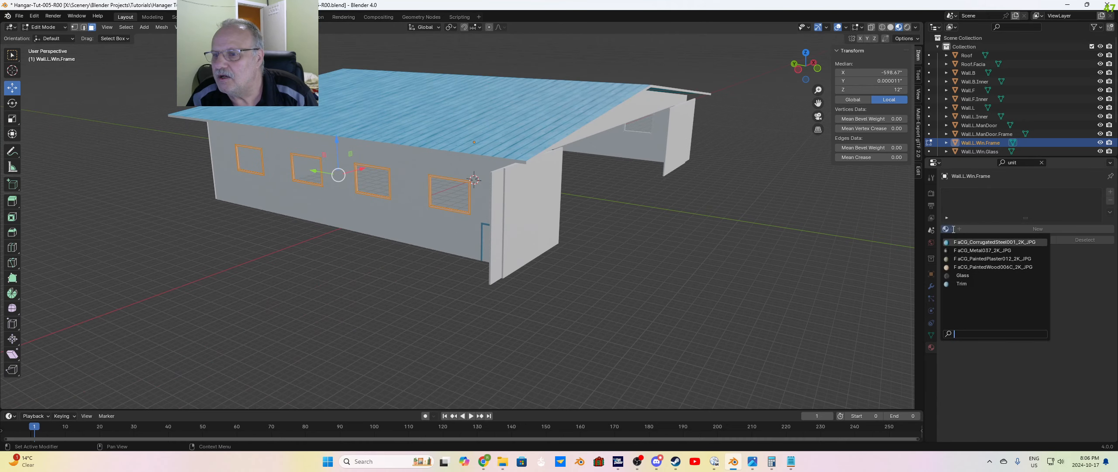
click(962, 284)
click(575, 285)
Step: Apply the existing Trim material to all of Wall.R.Win.Frame on the opposite wall, and deselect the window frames
middle_drag(595, 276, 838, 187)
scroll(980, 148, down, 2)
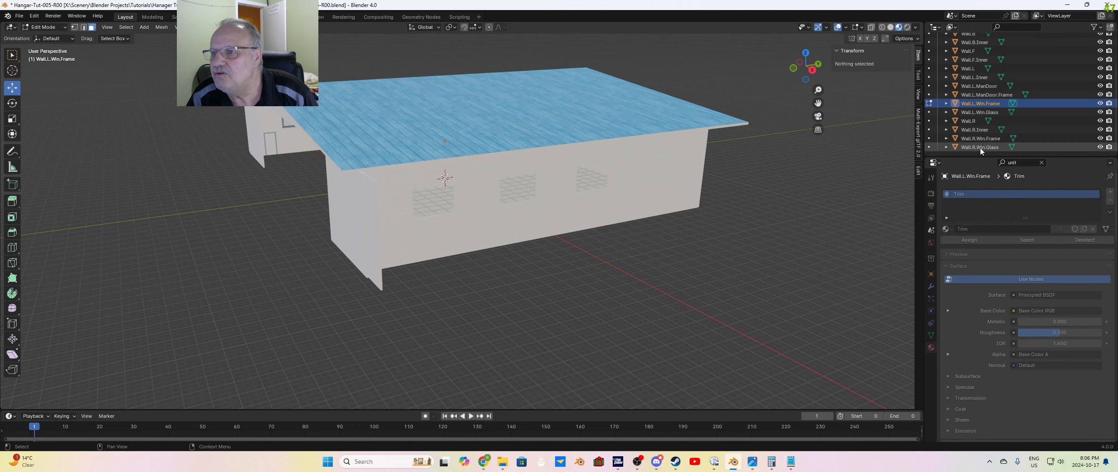
click(978, 138)
middle_drag(534, 318, 524, 316)
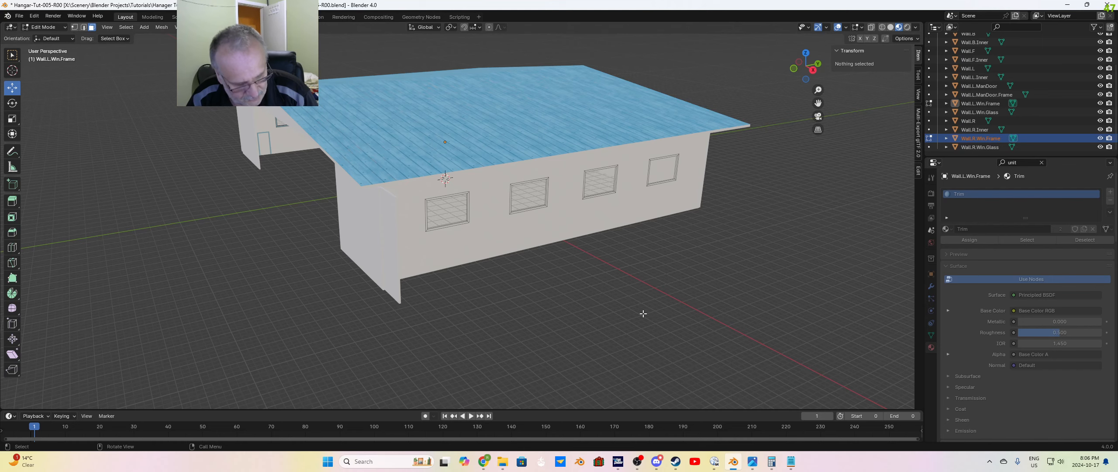
key(a)
mouse_move(569, 310)
middle_down()
mouse_move(610, 299)
mouse_move(563, 306)
middle_up()
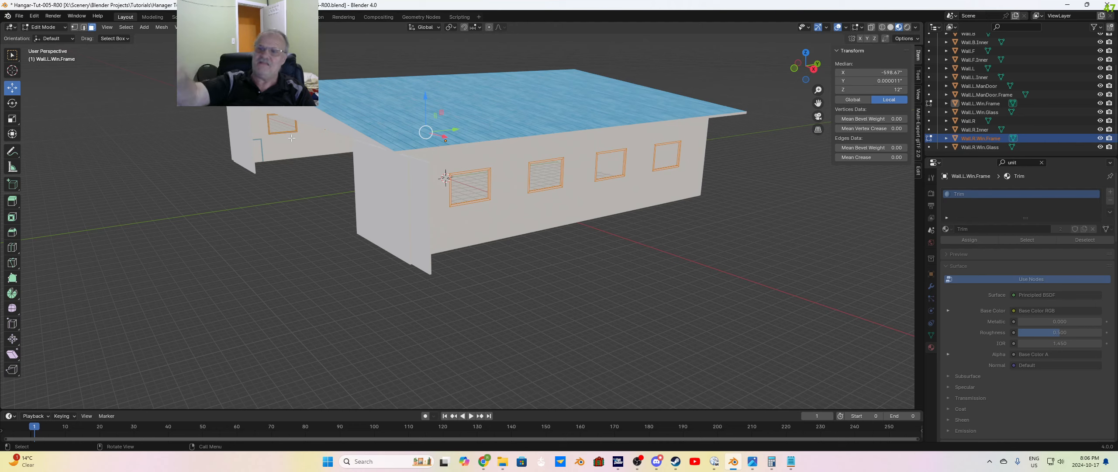
click(972, 138)
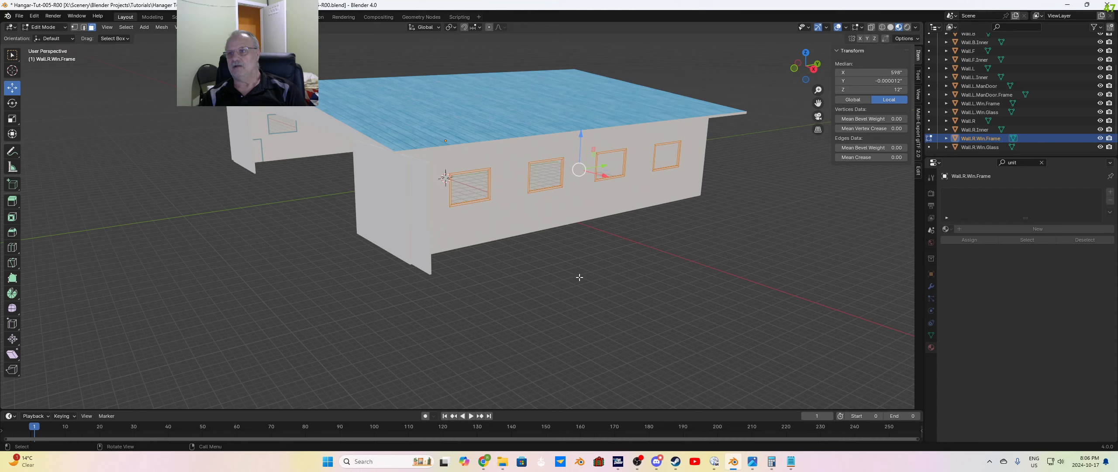
click(945, 229)
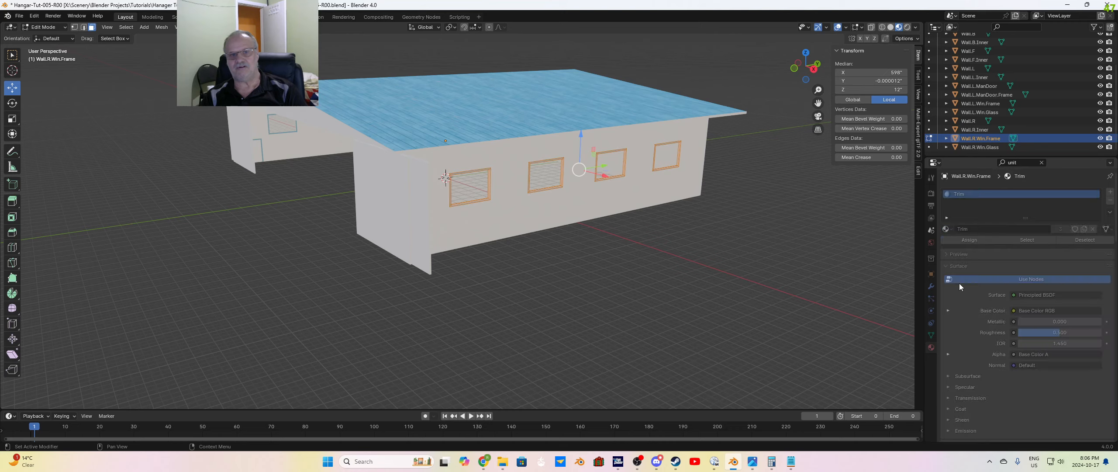
click(961, 283)
click(499, 312)
Step: Enter Edit Mode on Roof, select its underside and separate that selection into its own object
middle_drag(499, 312, 594, 210)
scroll(1013, 115, up, 3)
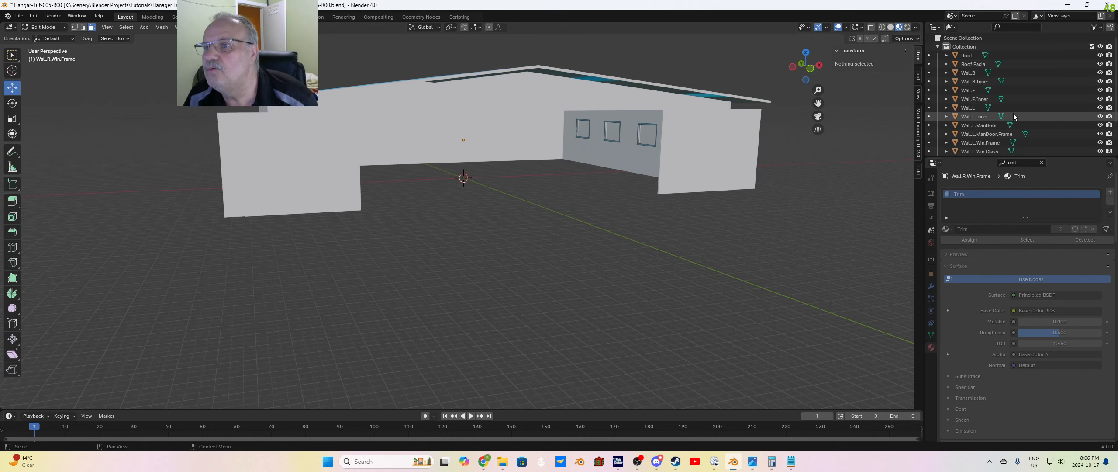
click(967, 55)
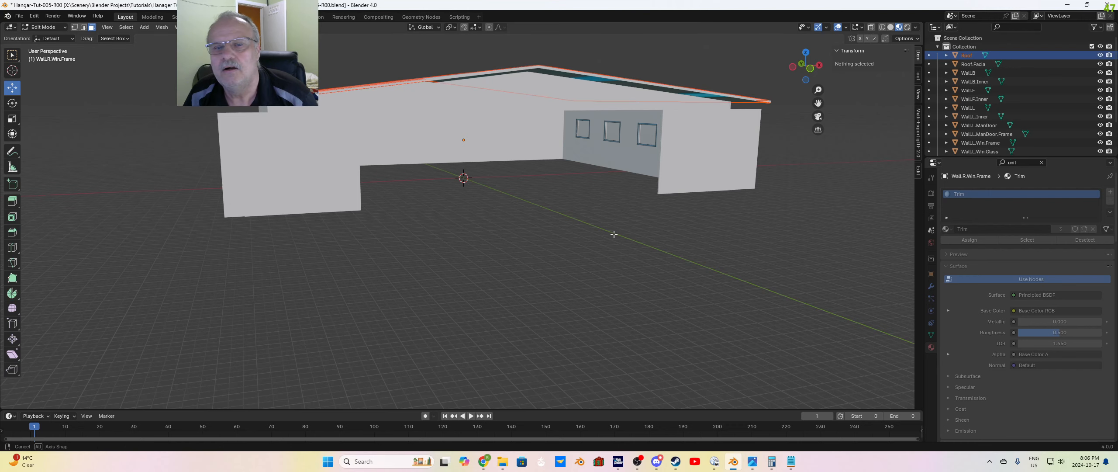
middle_drag(614, 234, 583, 171)
key(Tab)
key(Tab)
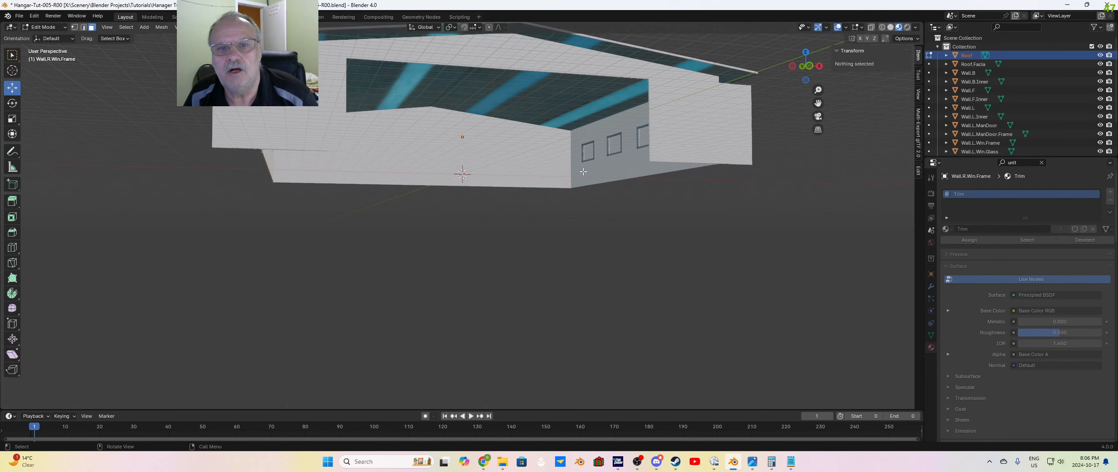
click(581, 101)
middle_drag(536, 245, 562, 269)
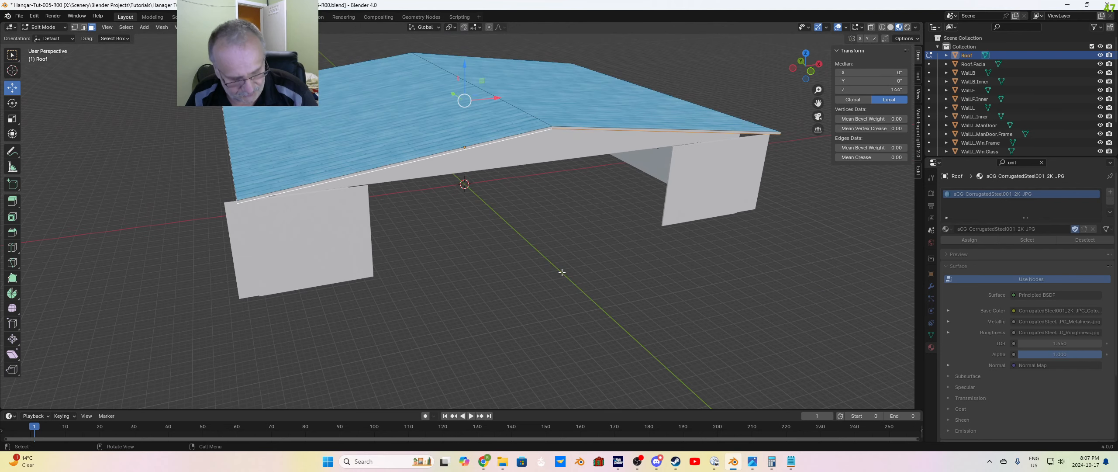
key(p)
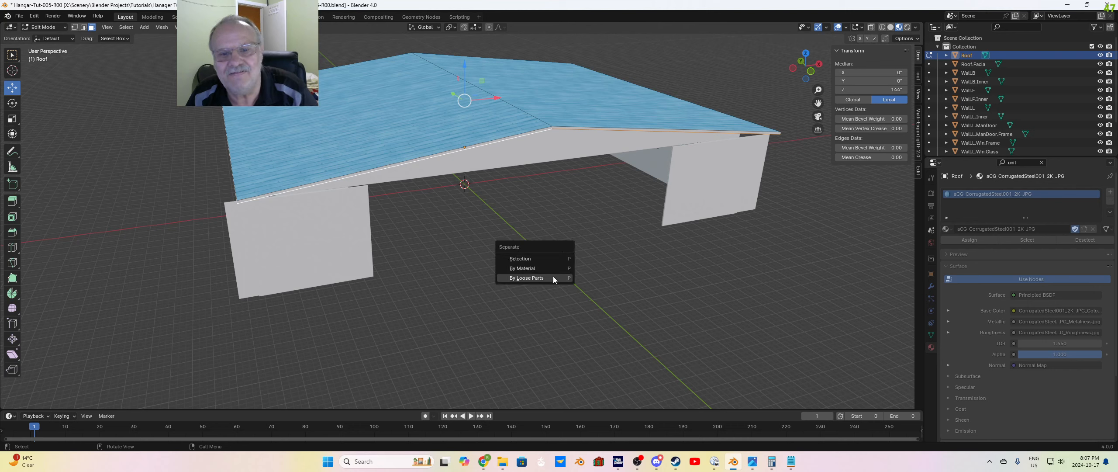
click(550, 261)
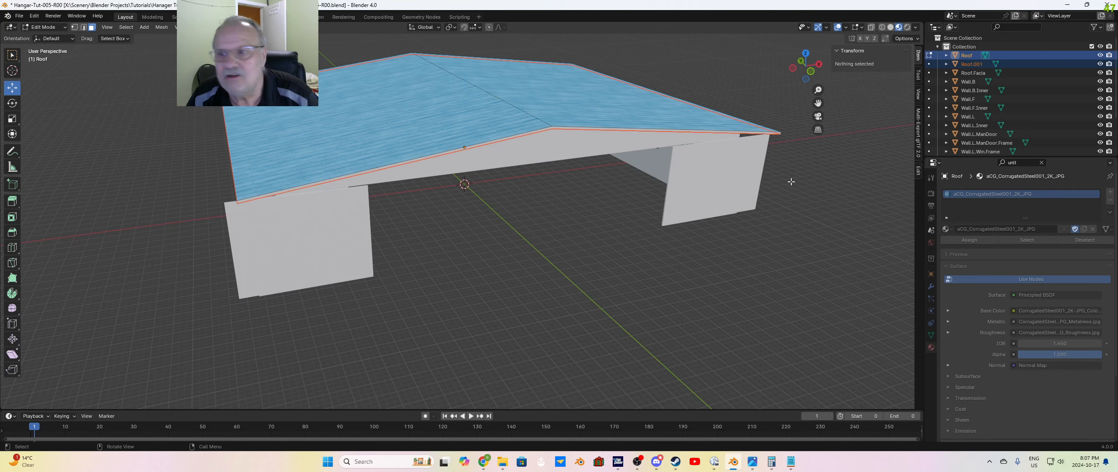
Step: Rename the object separated from the roof's underside as Roof.Inner
double_click(980, 64)
key(BackSpace)
key(BackSpace)
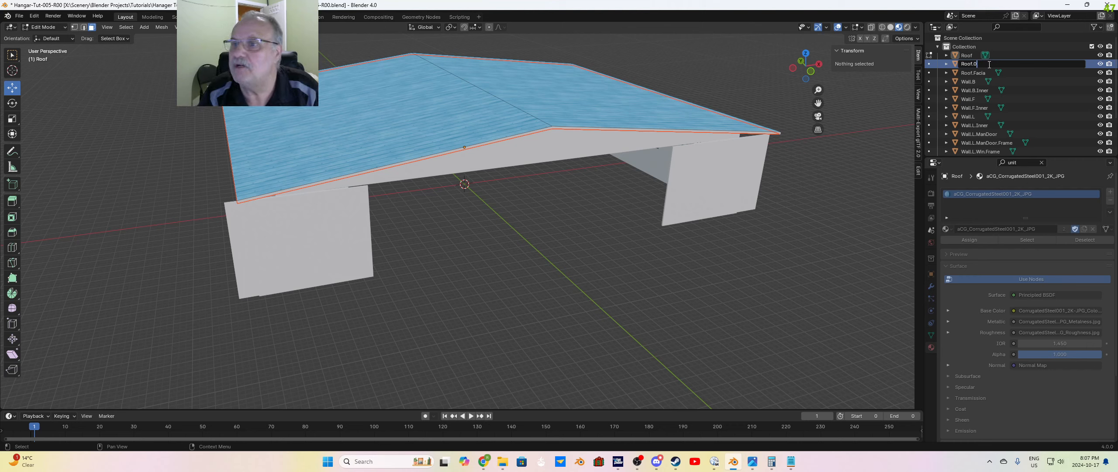
text(Inn)
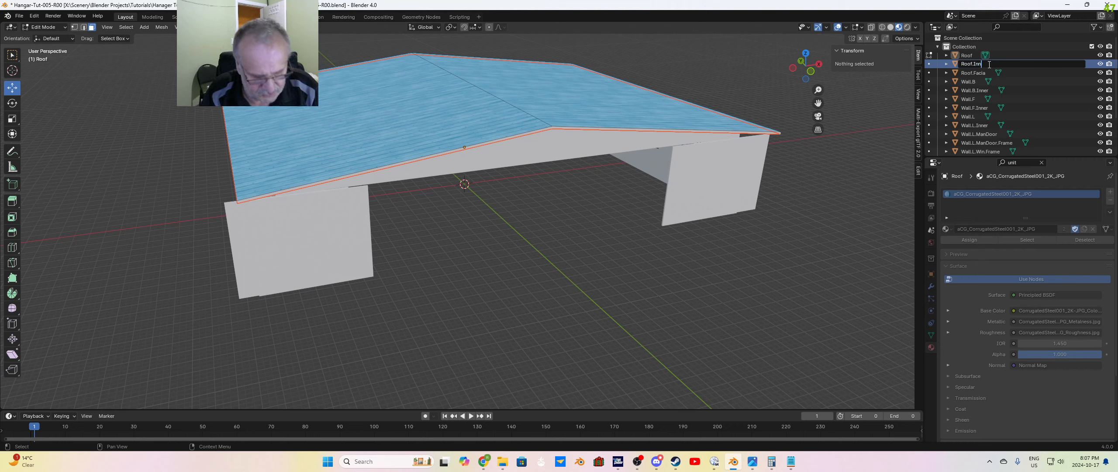
text(er)
key(Return)
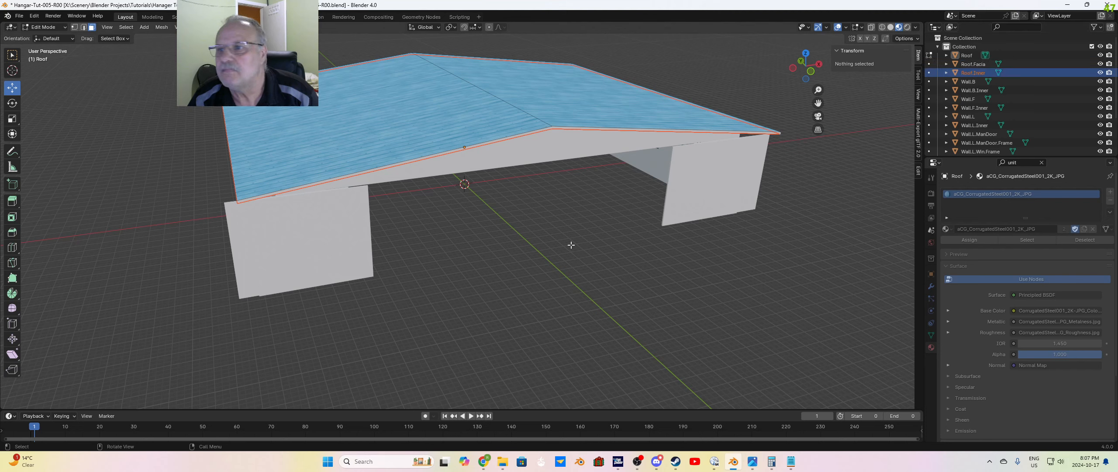
Step: Leave Edit Mode on Roof.Inner and remove its corrugated steel material slot
click(967, 65)
click(971, 73)
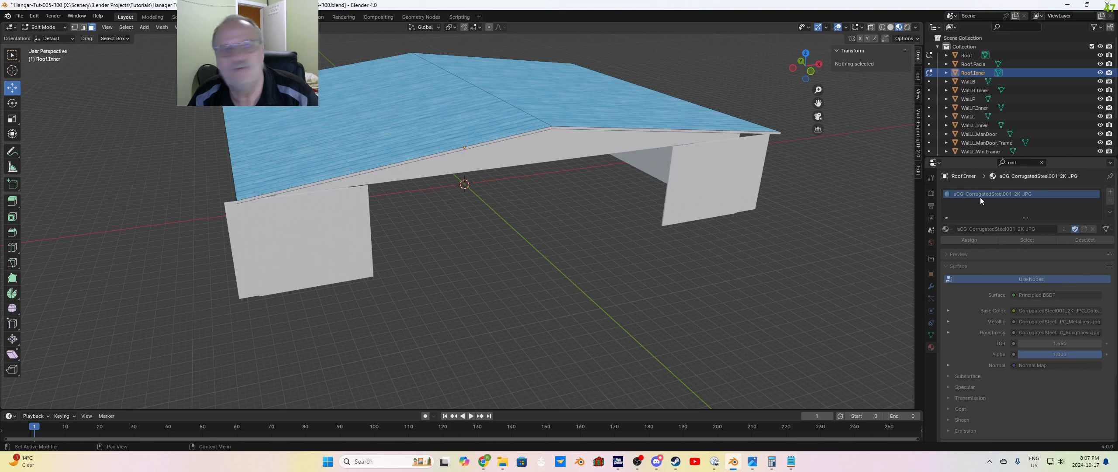
key(Tab)
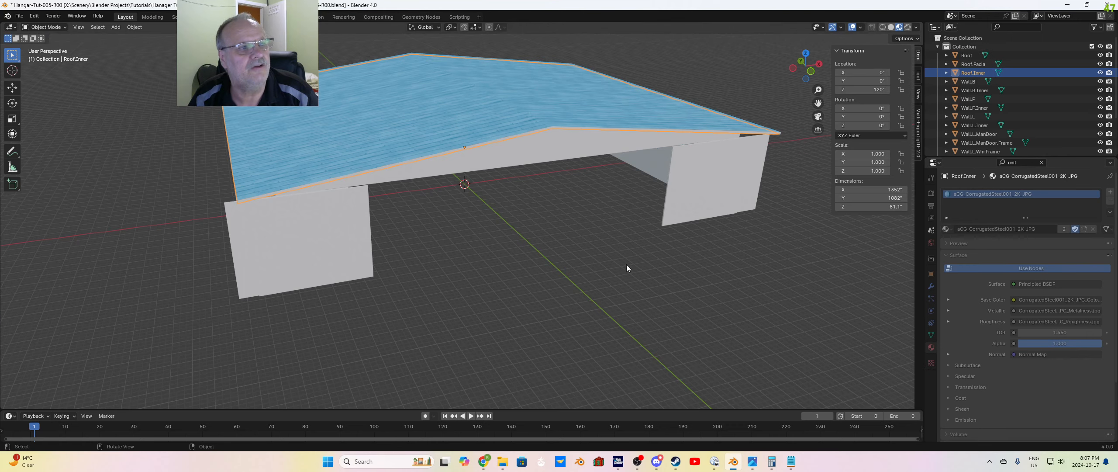
click(1110, 200)
middle_drag(632, 288, 634, 241)
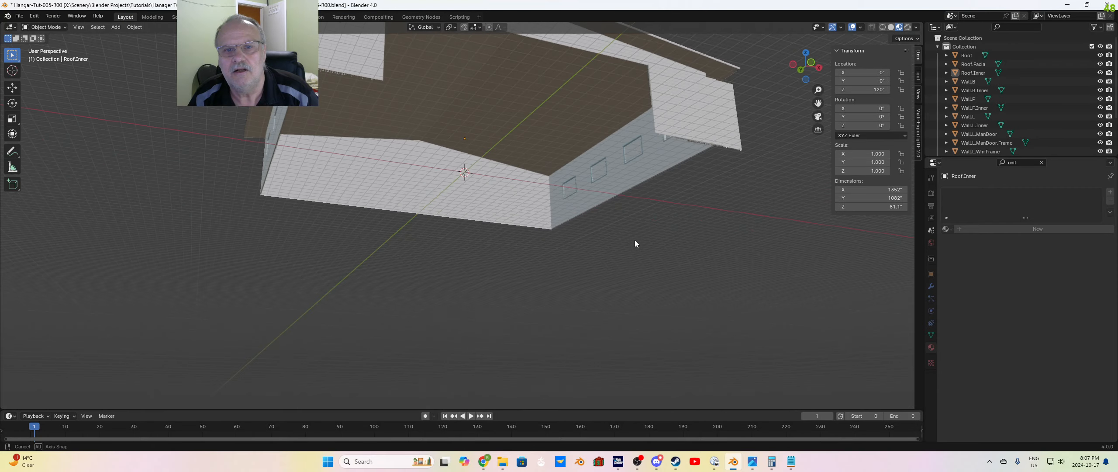
middle_drag(537, 127, 610, 166)
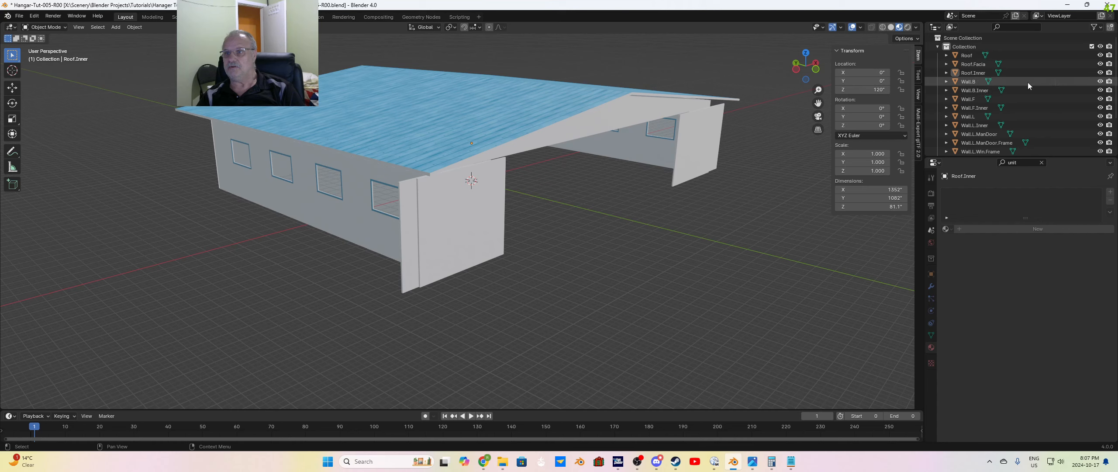
Step: Apply the existing Trim material to all of Roof.Facia in Edit Mode, and deselect its faces
click(972, 65)
key(Tab)
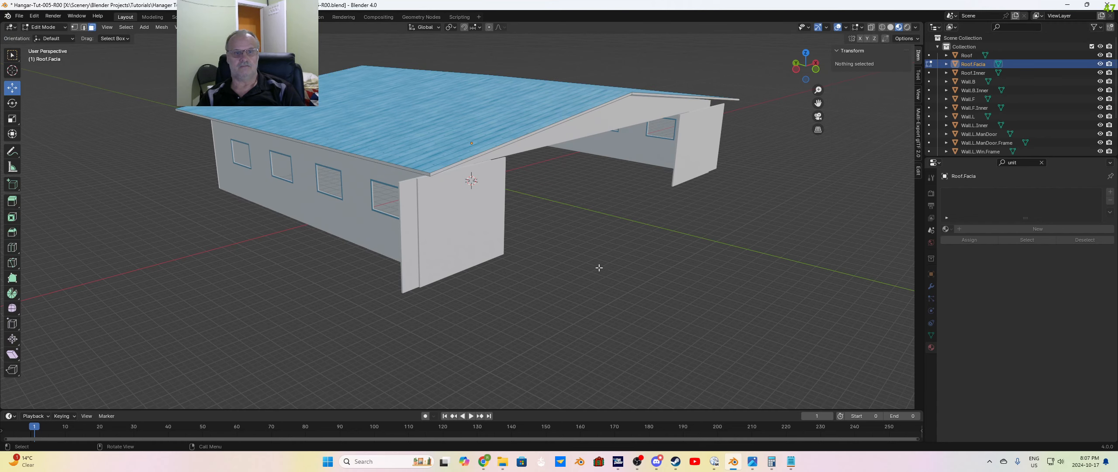
key(a)
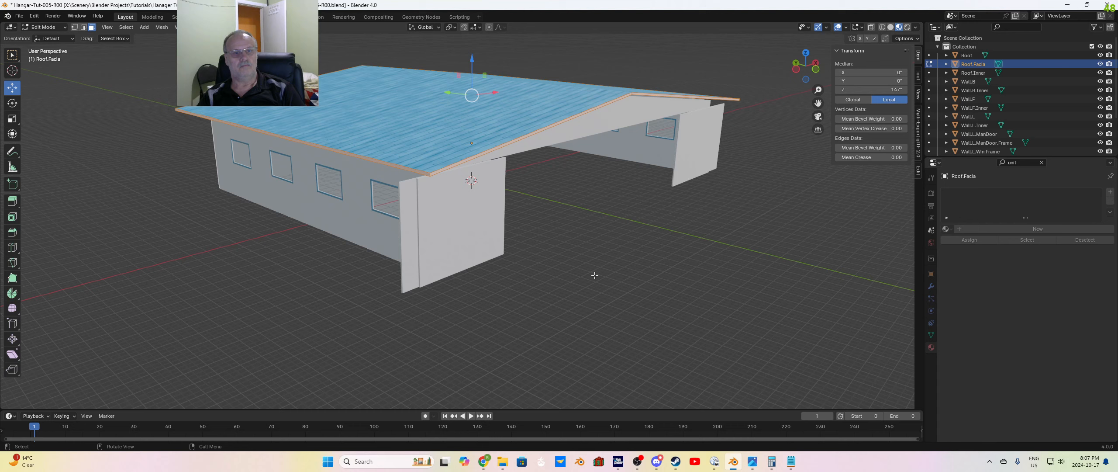
middle_drag(594, 275, 554, 276)
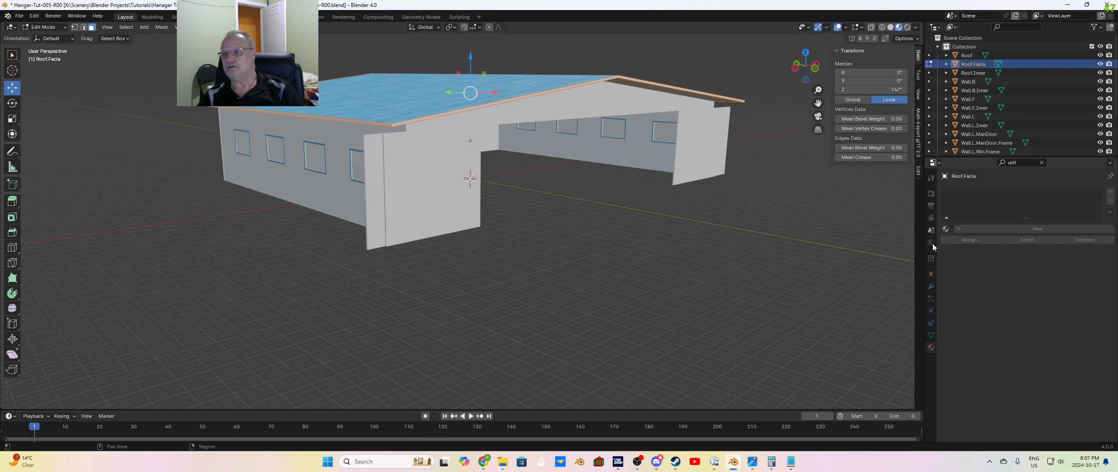
click(947, 229)
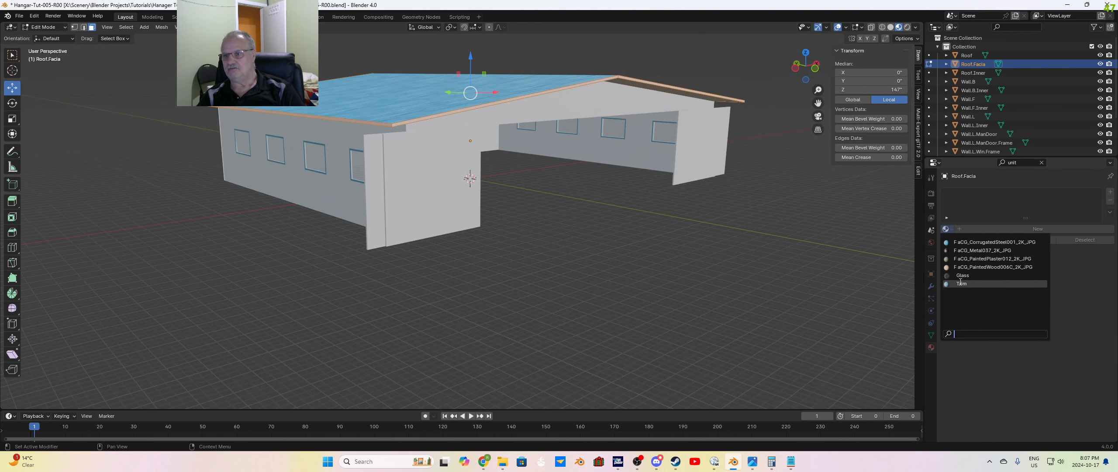
click(974, 280)
key(alt+a)
mouse_move(650, 282)
middle_down()
mouse_move(646, 297)
mouse_move(594, 290)
mouse_move(644, 279)
mouse_move(654, 296)
middle_up()
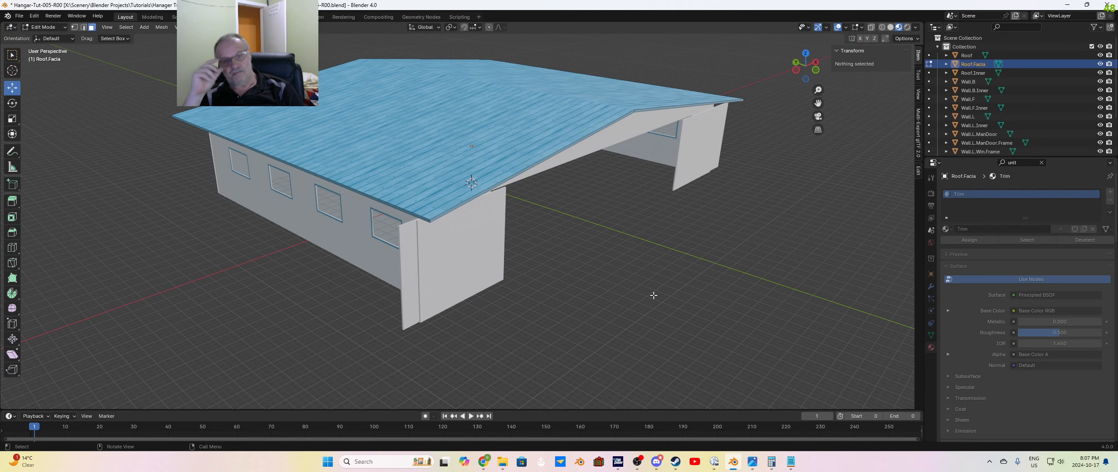
Step: Switch the viewport to Solid shading and view the hangar's long side wall with the windows and man door
scroll(564, 284, up, 6)
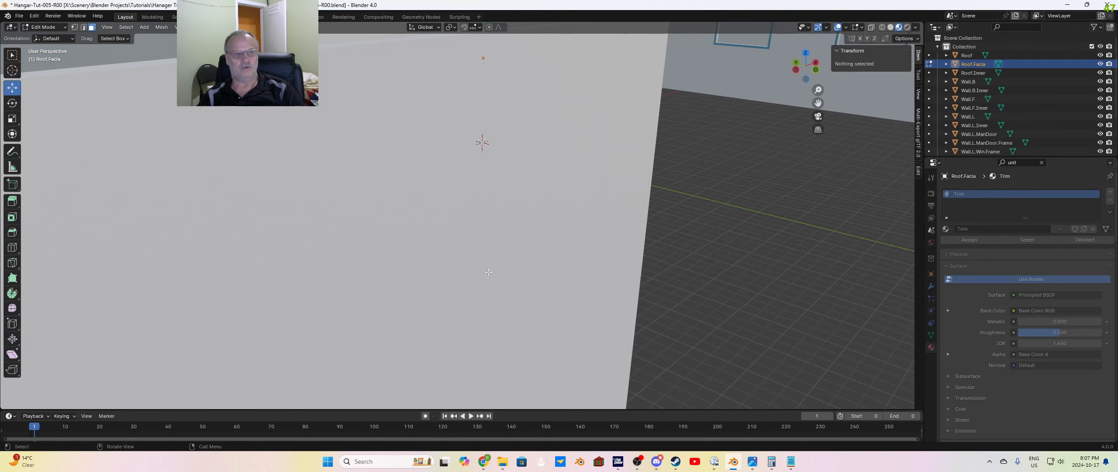
scroll(497, 277, down, 2)
middle_drag(497, 277, 496, 272)
middle_drag(579, 279, 576, 280)
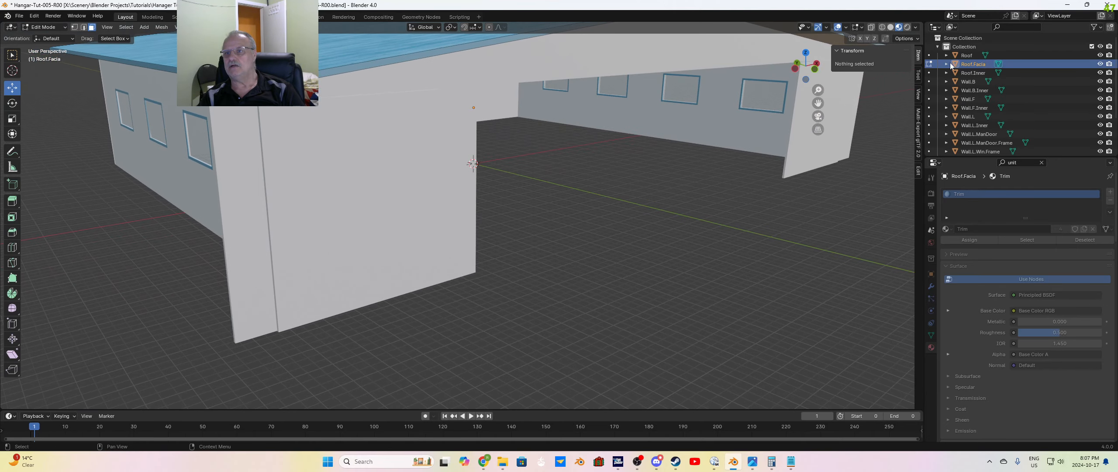
click(890, 30)
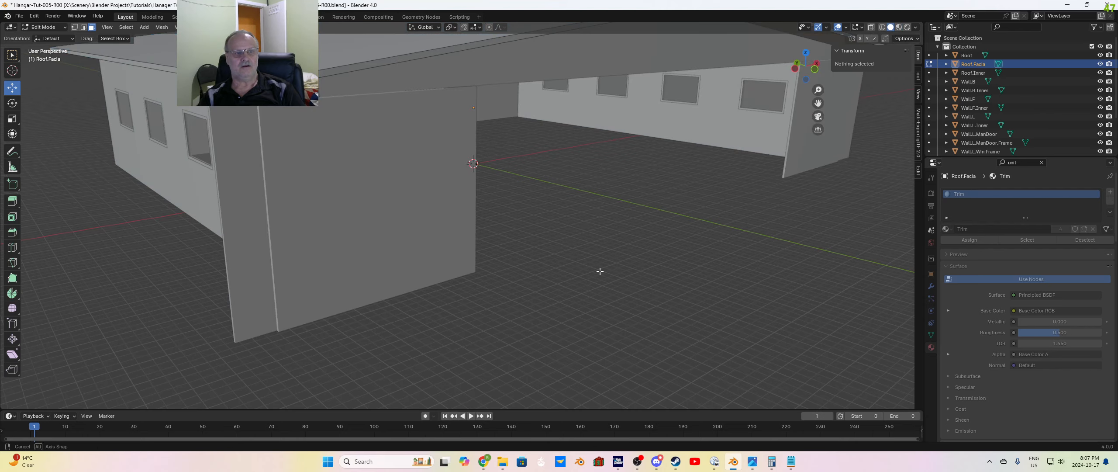
mouse_move(599, 270)
middle_down()
mouse_move(535, 278)
mouse_move(458, 262)
mouse_move(659, 265)
middle_up()
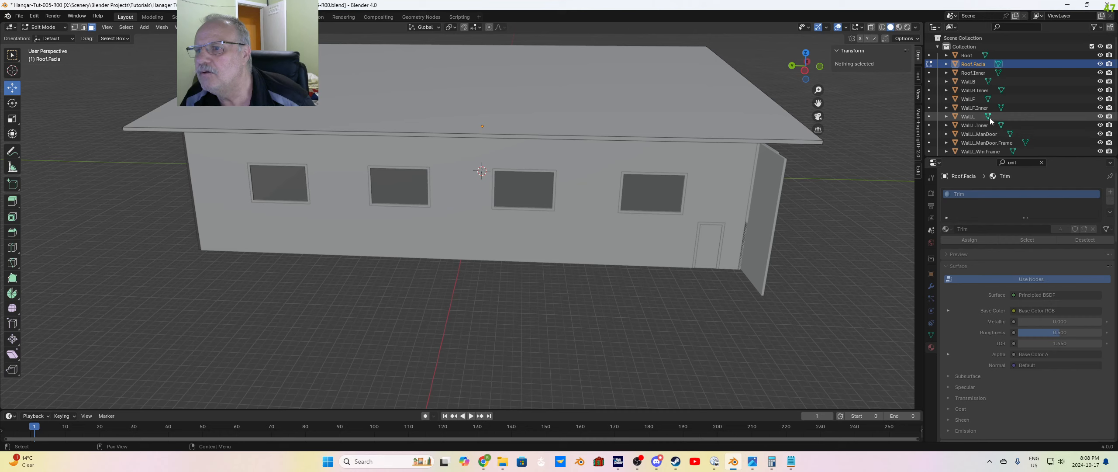
Step: Examine the object list against the model, highlighting Wall.L.ManDoor and Wall.L.ManDoor.Frame, to check which parts are already separate
scroll(1026, 118, down, 2)
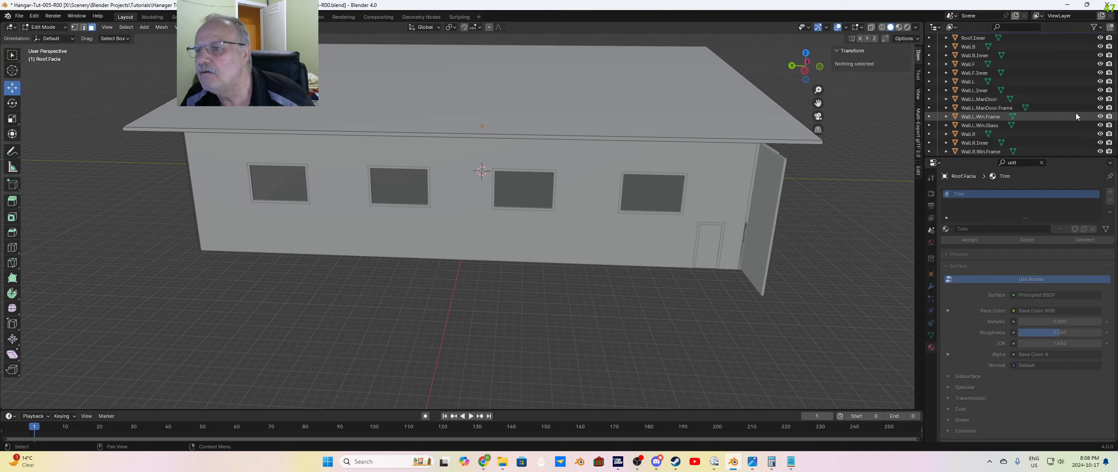
scroll(1076, 114, up, 1)
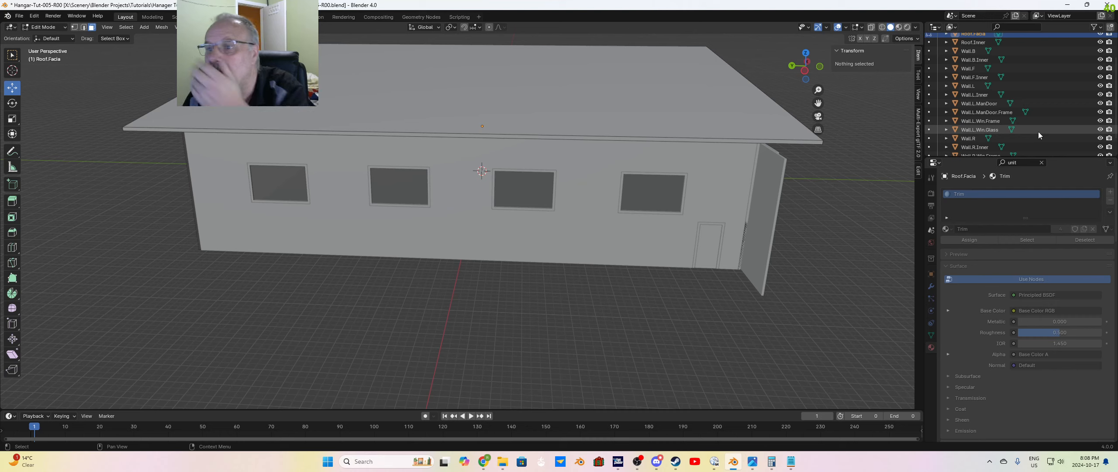
click(1004, 104)
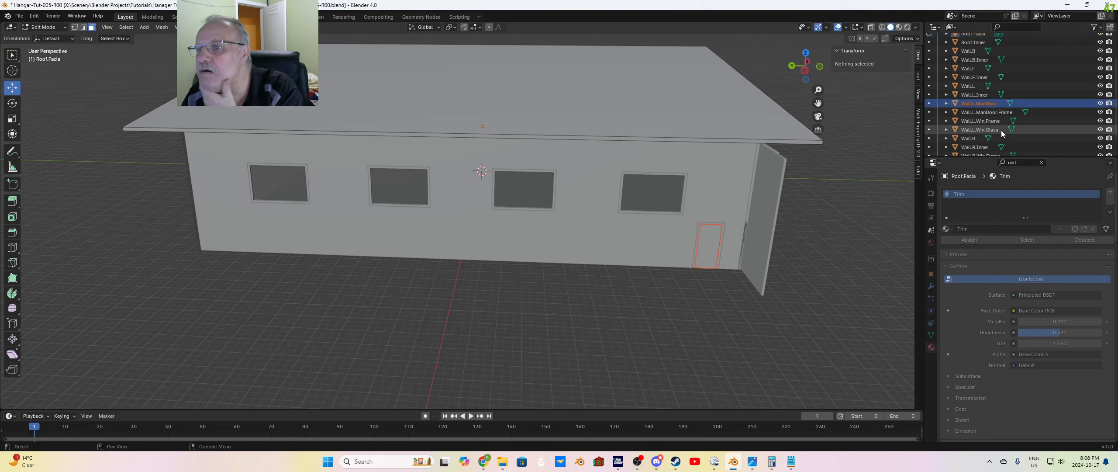
scroll(1001, 133, up, 3)
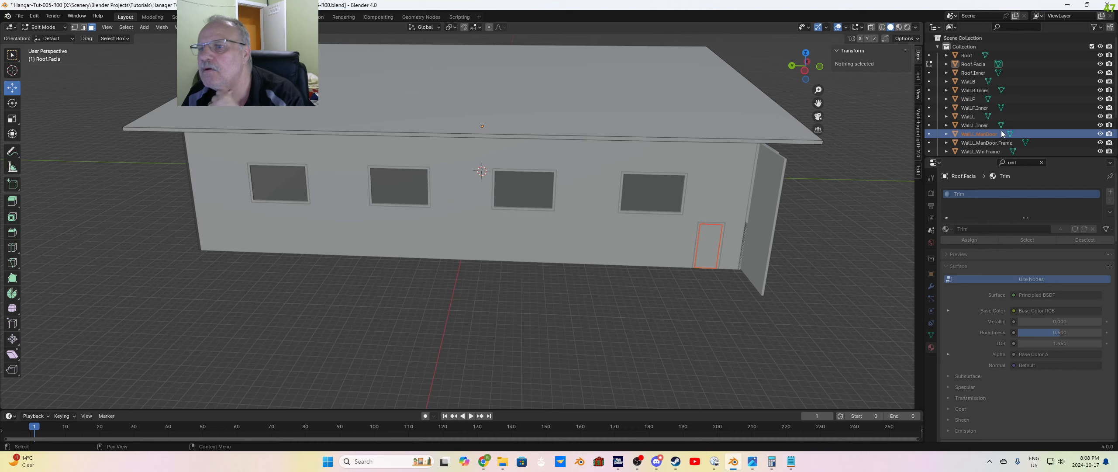
scroll(1017, 124, down, 4)
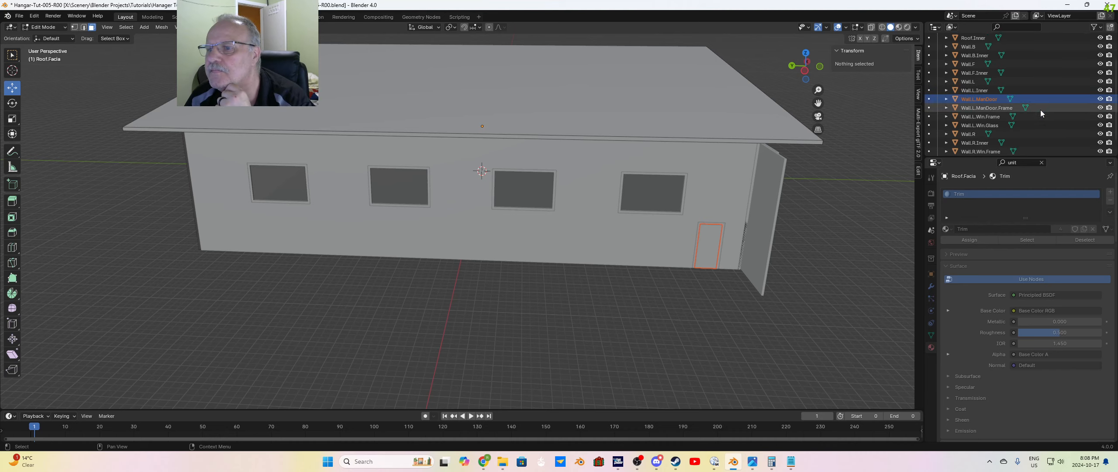
scroll(1040, 110, down, 2)
middle_drag(842, 227, 690, 226)
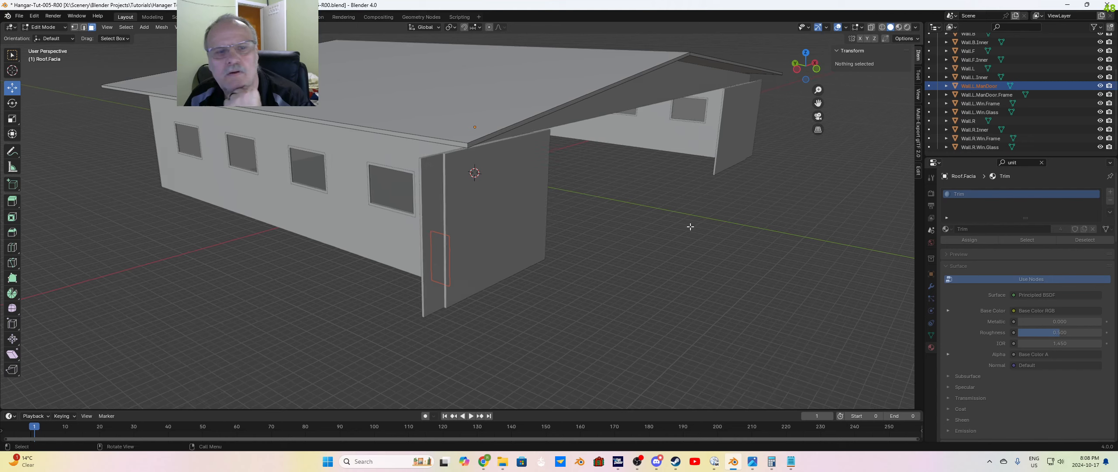
click(983, 95)
middle_drag(664, 247, 647, 247)
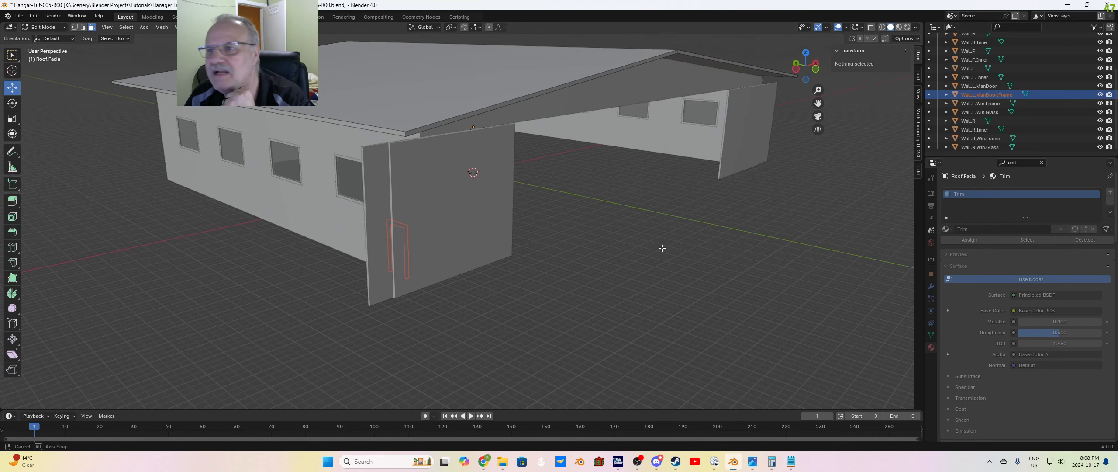
scroll(988, 122, up, 1)
scroll(988, 122, up, 1)
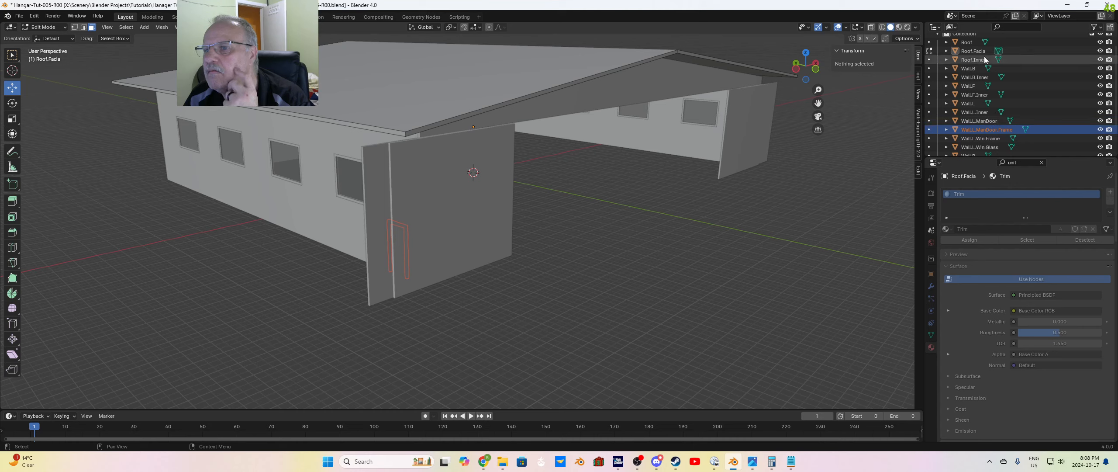
Step: Select Wall.F, the wall with the large hangar opening, and bring it into Edit Mode
click(984, 77)
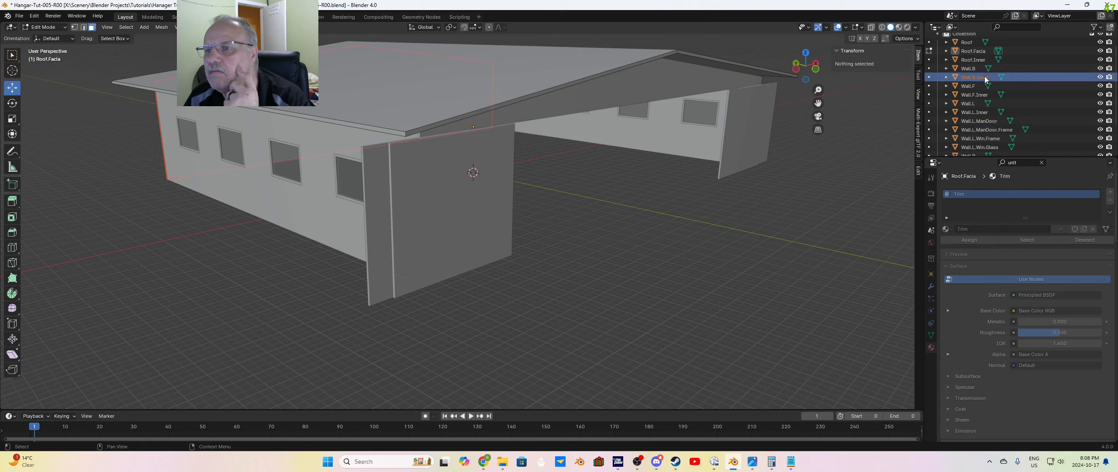
click(969, 88)
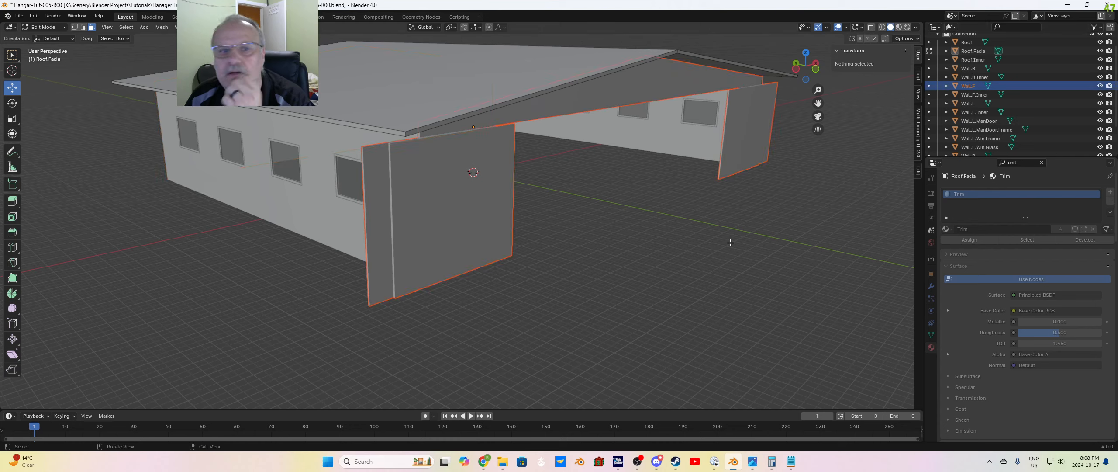
middle_drag(678, 240, 705, 255)
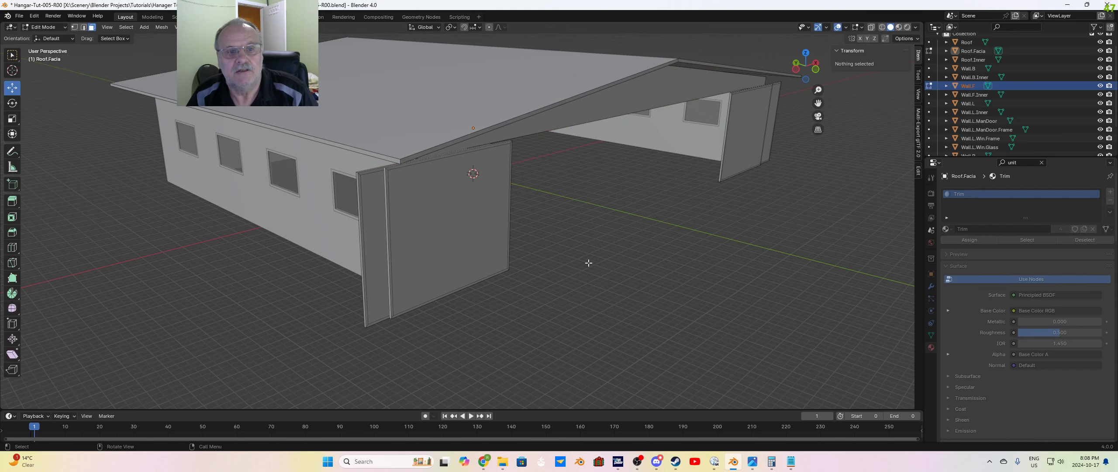
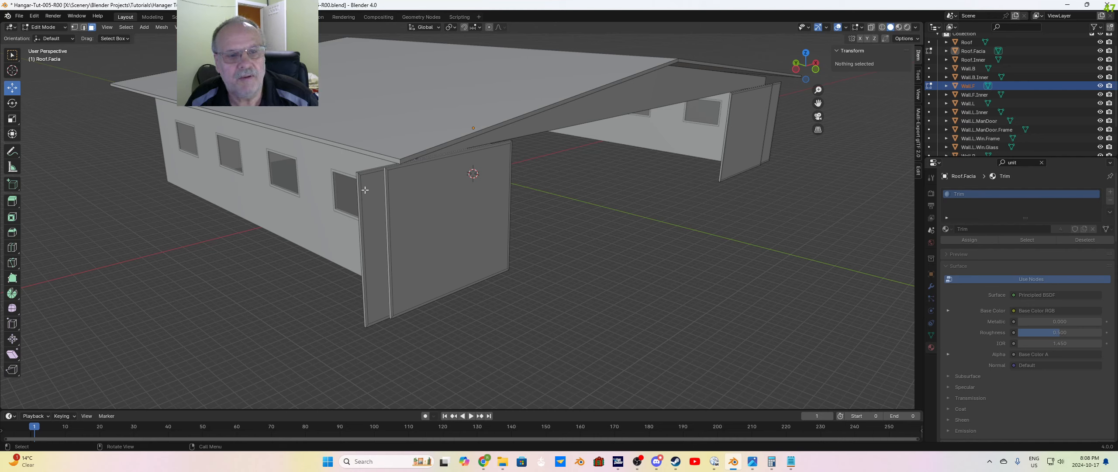
Step: Select the large front and back faces of the hangar door panels in Wall.F and separate them into their own object
shift+click(439, 221)
middle_drag(484, 252, 791, 239)
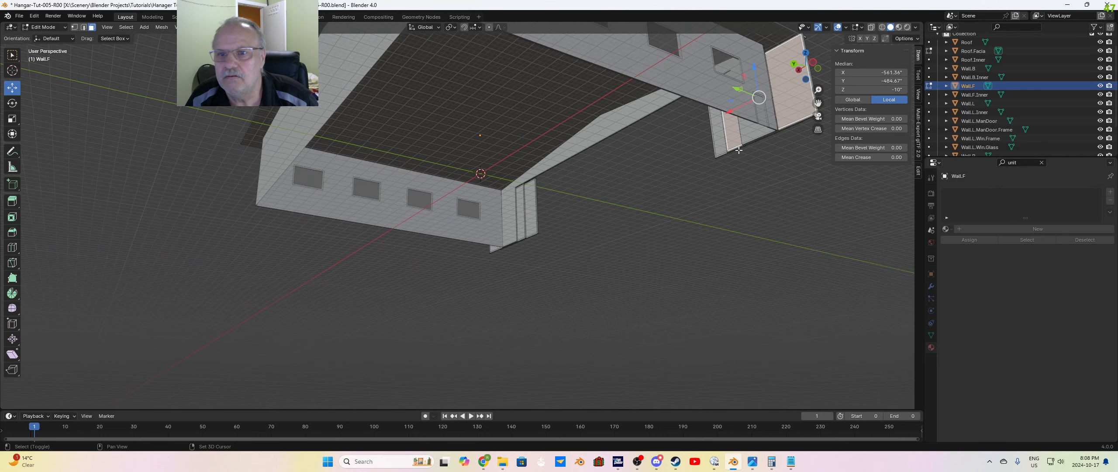
shift+click(721, 142)
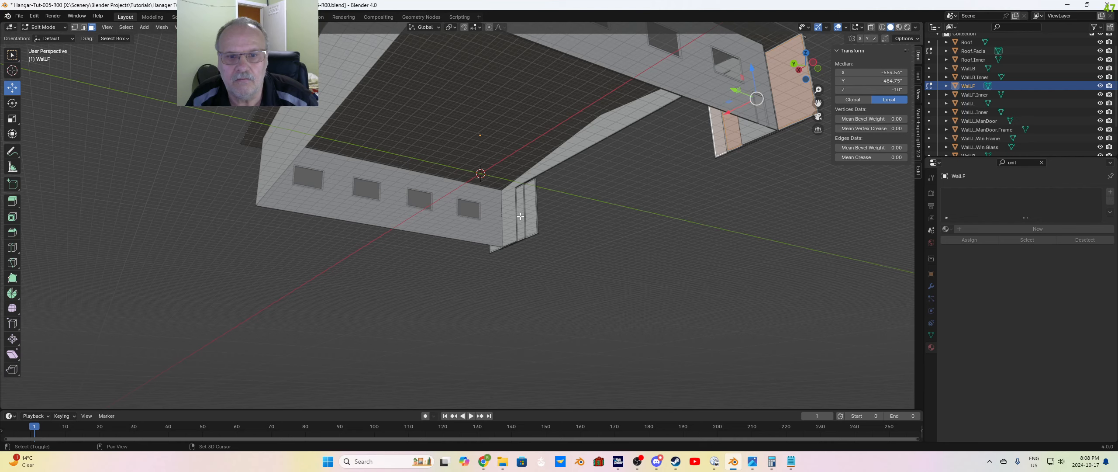
shift+click(521, 216)
middle_drag(520, 216, 598, 265)
shift+click(761, 163)
shift+click(813, 166)
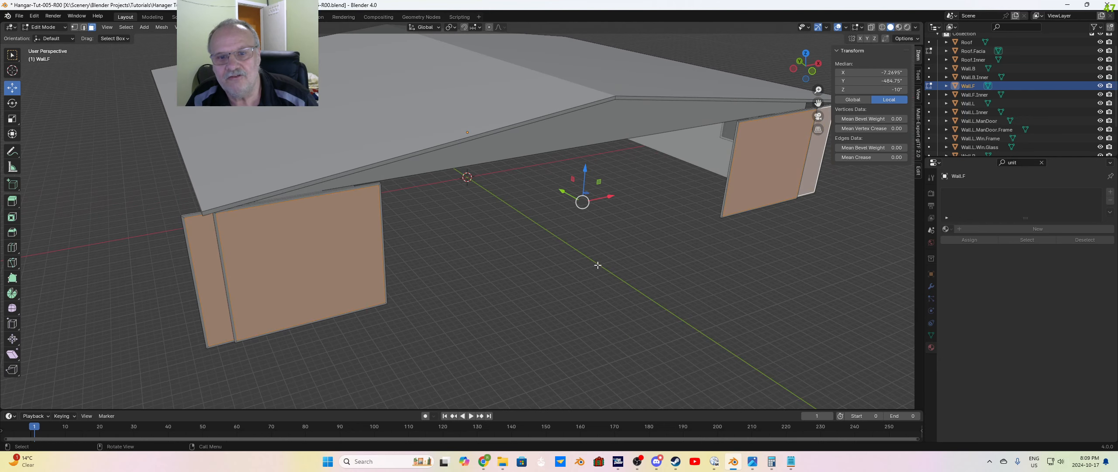
scroll(597, 265, down, 2)
key(p)
click(594, 263)
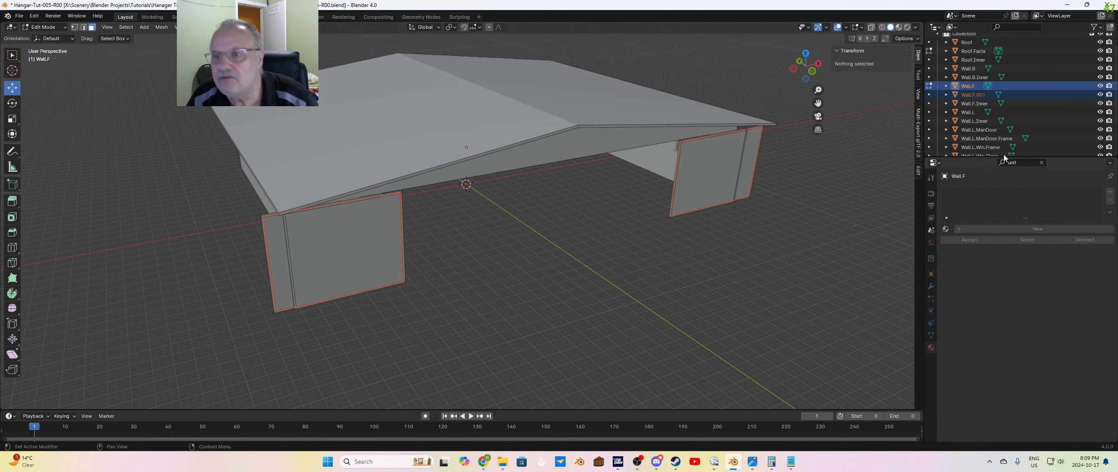
Step: Rename the separated door-panel object as Wall.F.MainDoor
double_click(1010, 94)
click(1010, 91)
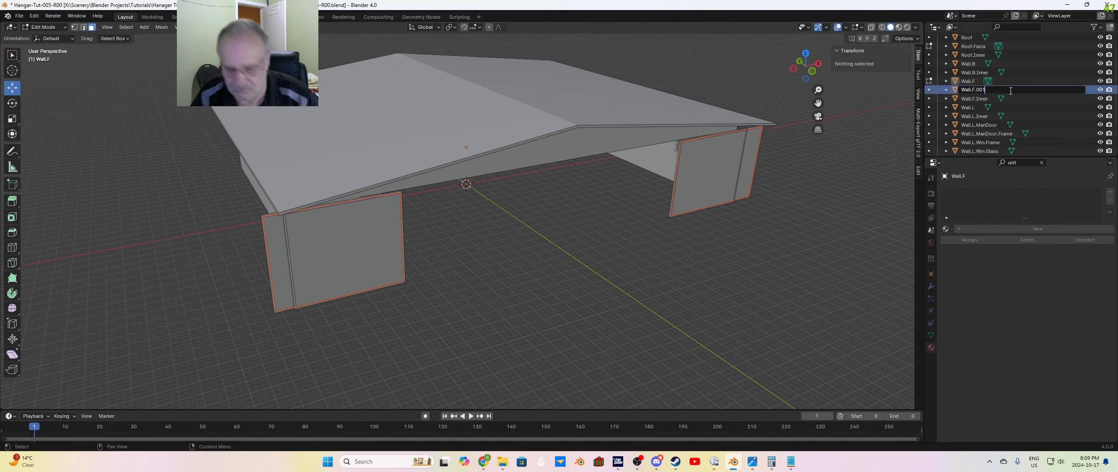
key(BackSpace)
key(BackSpace)
key(BackSpace)
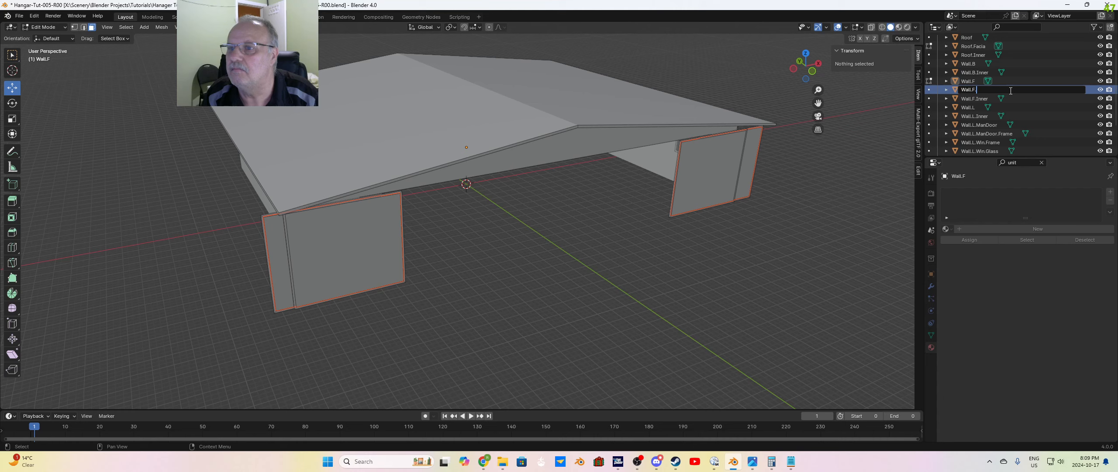
text(Main)
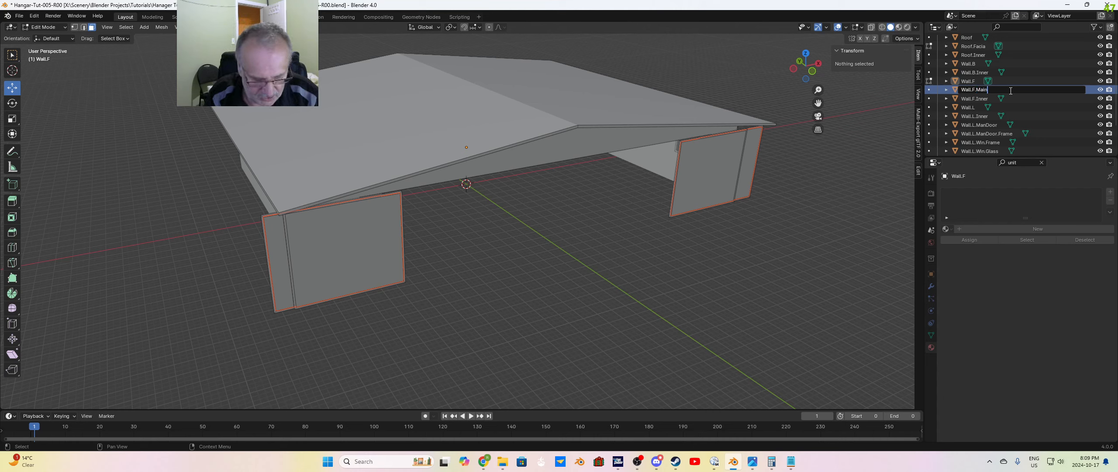
key(BackSpace)
key(BackSpace)
text(nDoor)
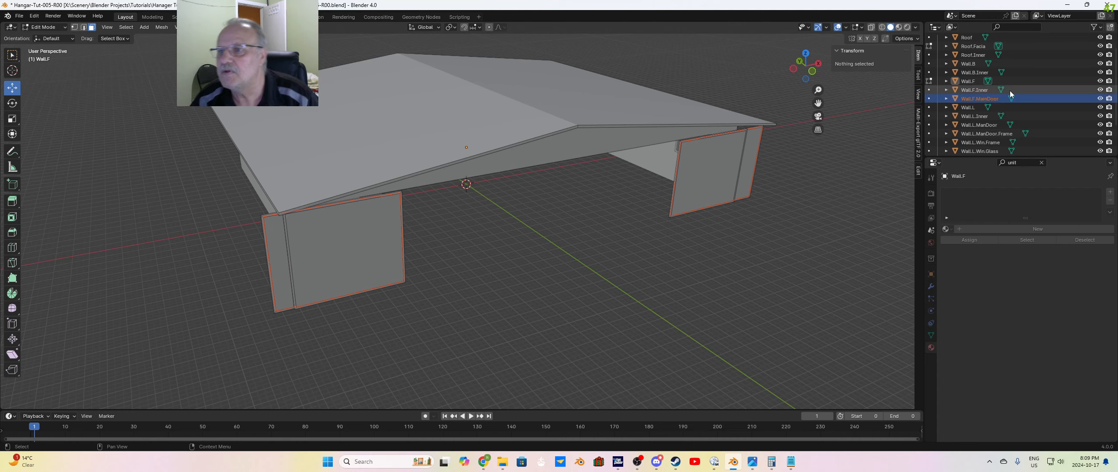
key(Return)
Step: Bring Wall.F back into Edit Mode with nothing selected and select the outer-face frame strips around both door panels beside the man door
middle_drag(732, 284, 713, 262)
key(Tab)
click(578, 250)
scroll(494, 157, up, 4)
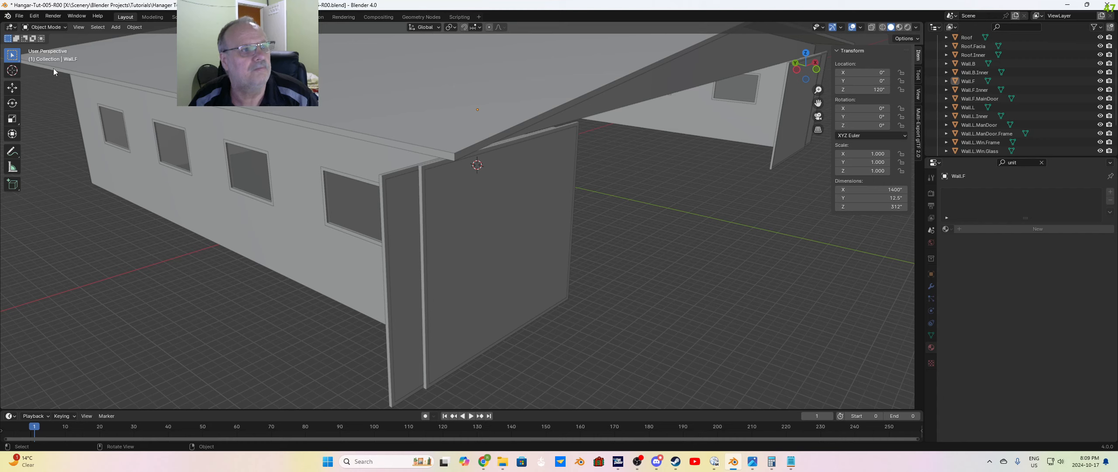
key(Tab)
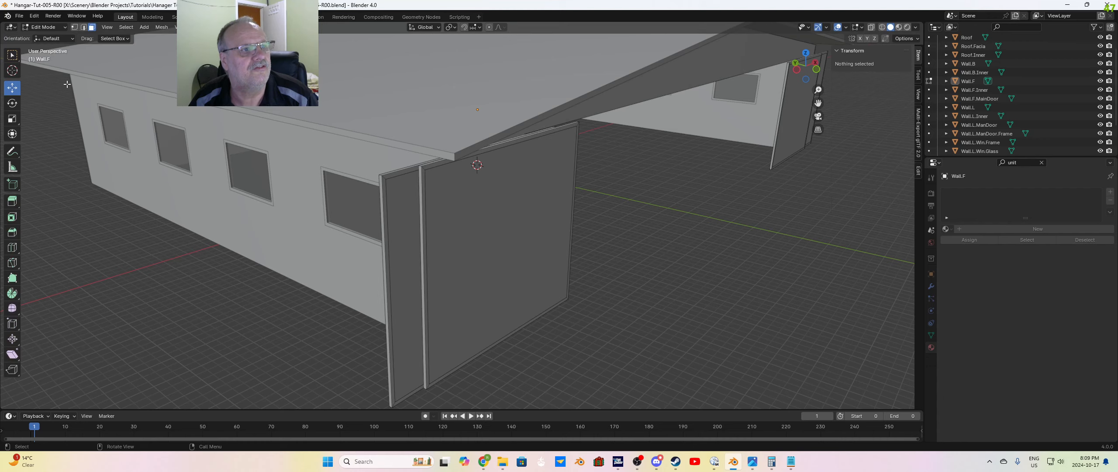
click(434, 165)
shift+click(426, 191)
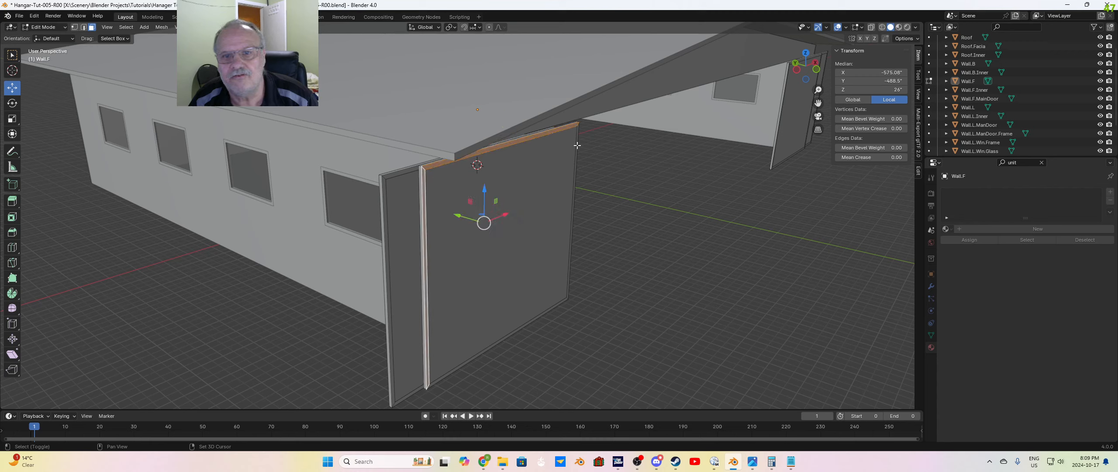
shift+click(560, 290)
shift+click(524, 326)
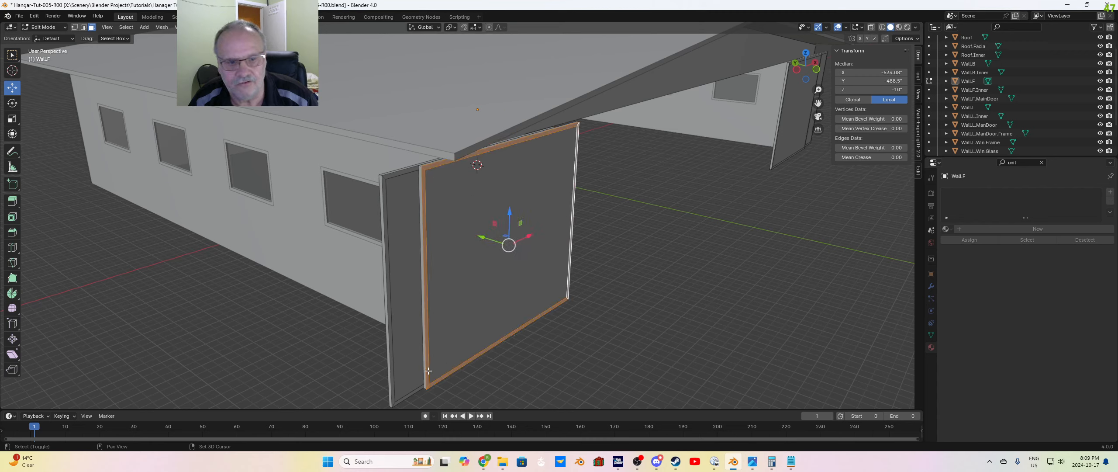
shift+click(413, 390)
shift+click(391, 379)
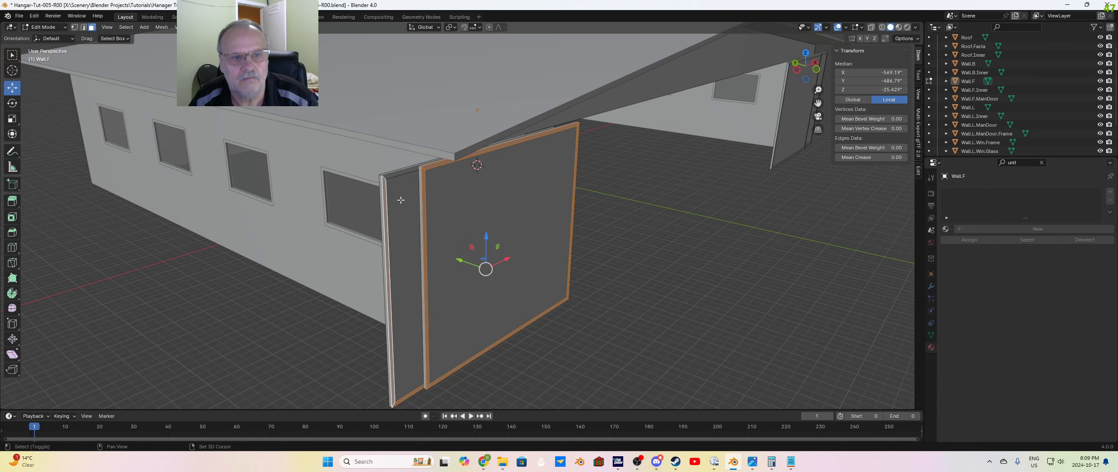
shift+click(398, 176)
Step: Add the rear frame strips and outer edges of the door panels beside the man door to the selection
middle_drag(527, 244, 571, 247)
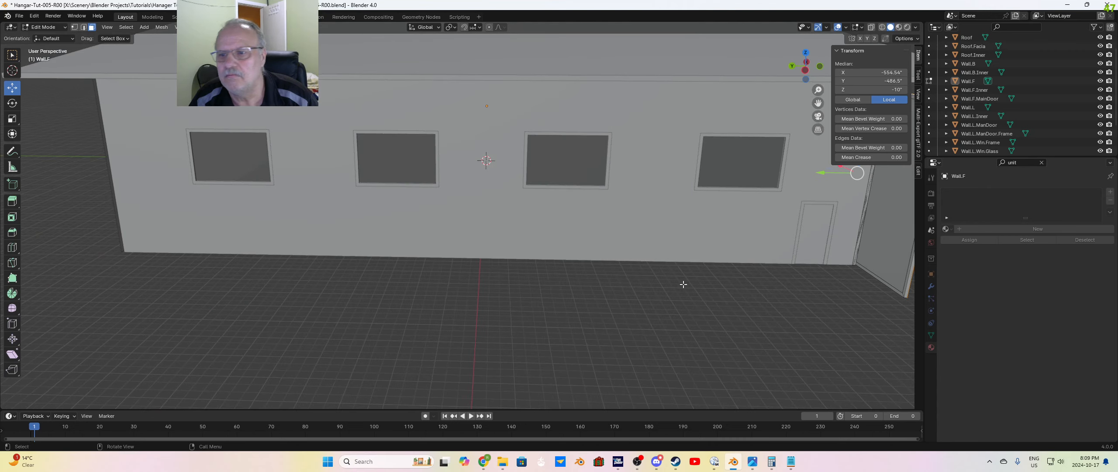
shift+click(898, 291)
shift+click(907, 287)
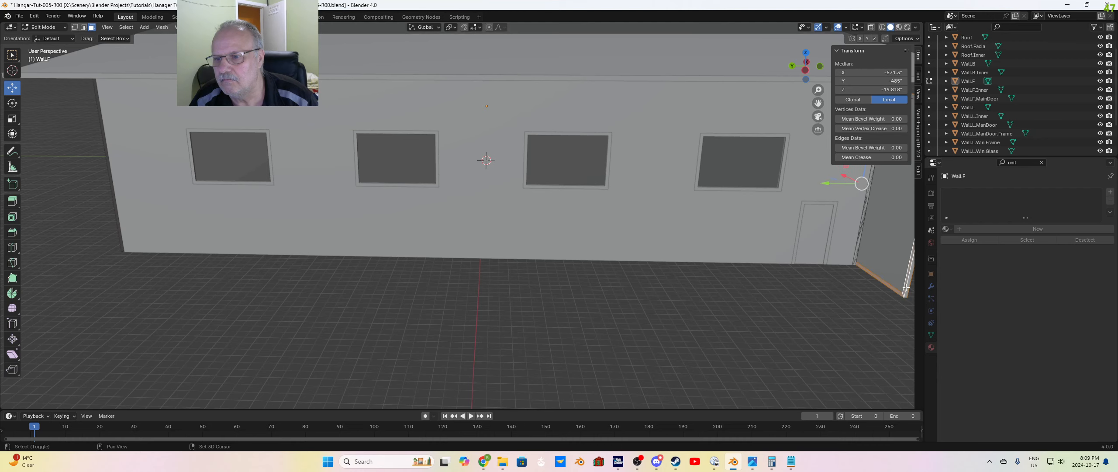
middle_drag(903, 291, 863, 314)
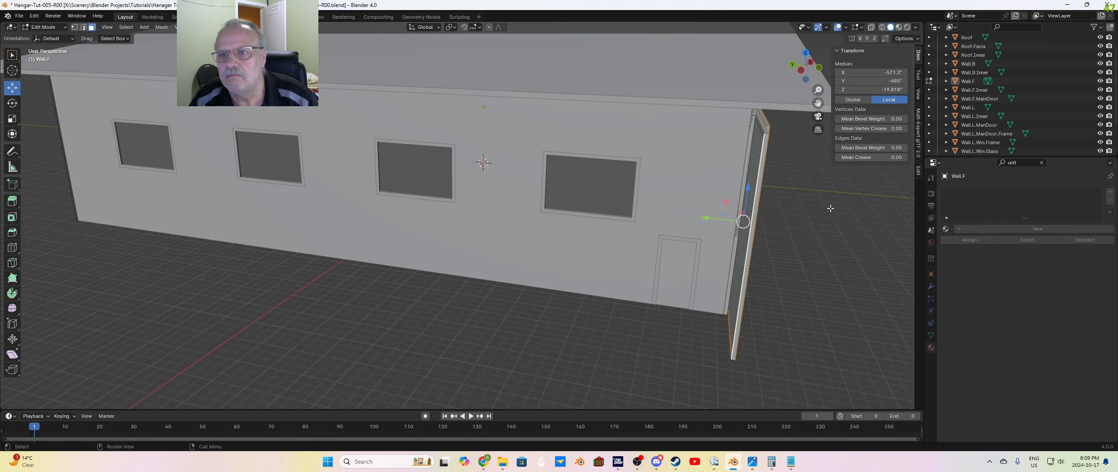
click(762, 129)
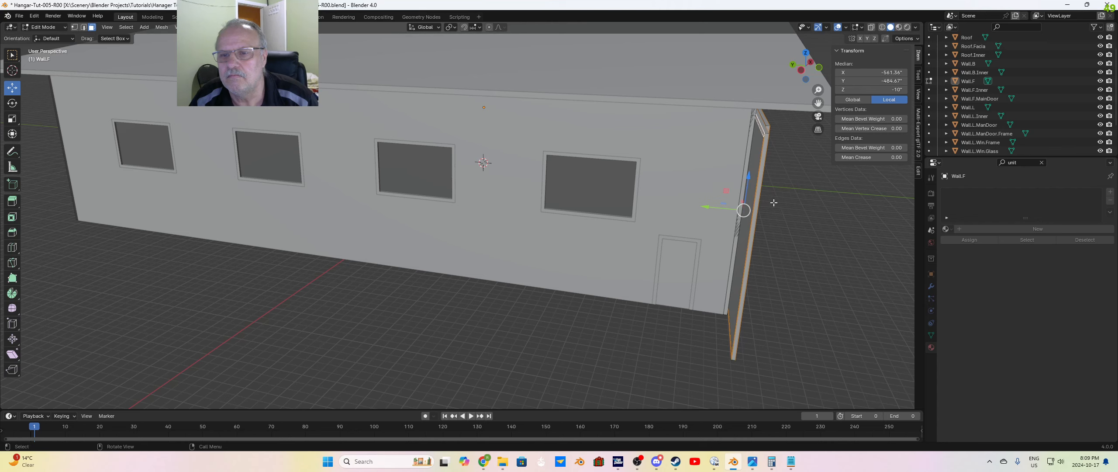
Step: Add the front frame strips around both door panels on the opposite side of the hangar opening to the selection
middle_drag(763, 129, 663, 201)
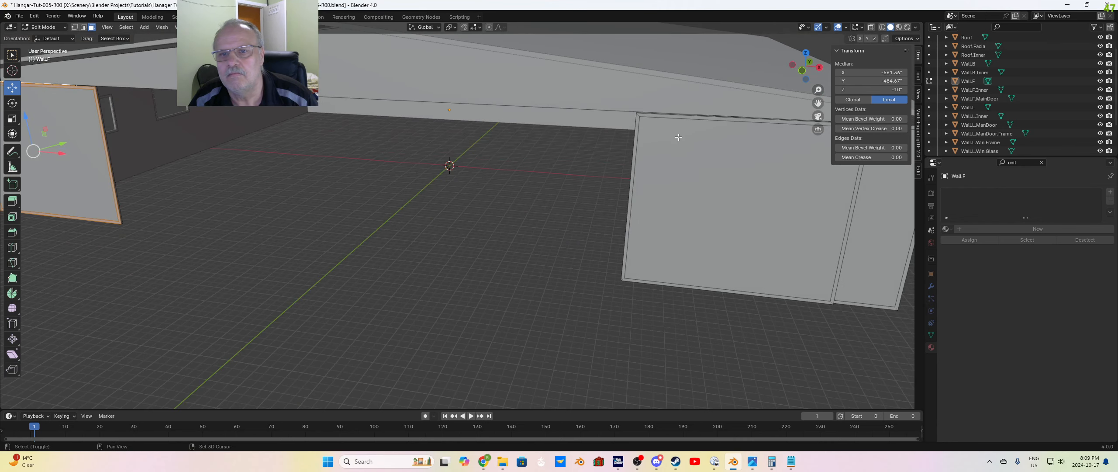
click(642, 117)
shift+click(655, 116)
middle_drag(744, 228, 708, 225)
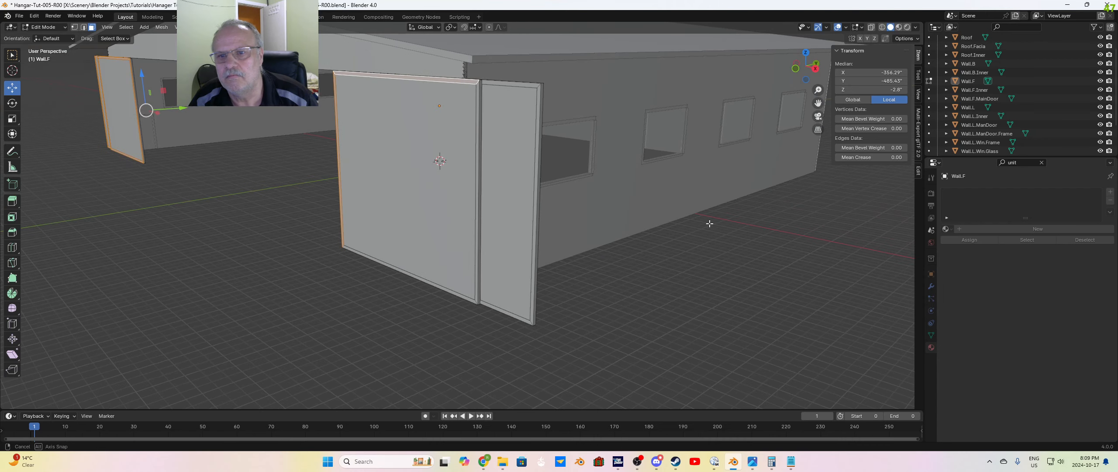
shift+click(481, 92)
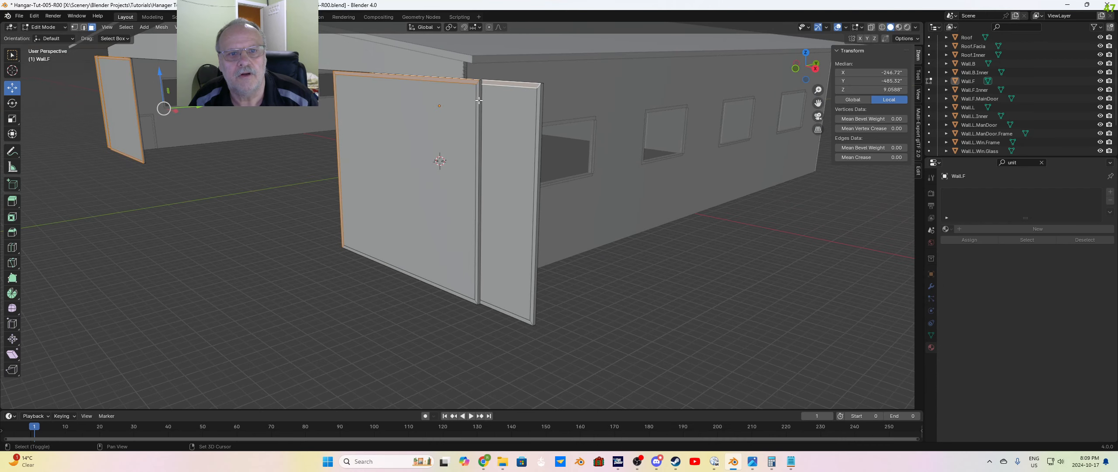
shift+click(476, 244)
shift+click(454, 292)
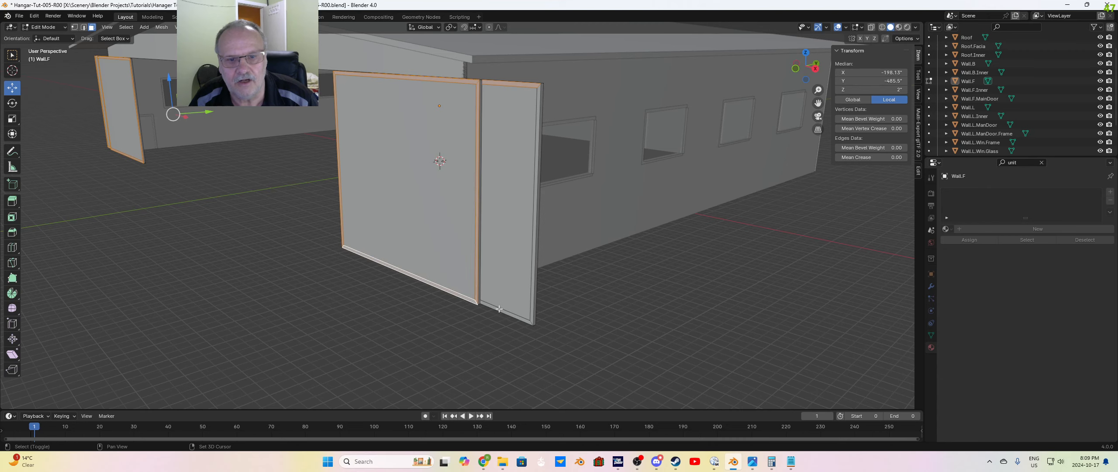
shift+click(529, 308)
shift+click(532, 301)
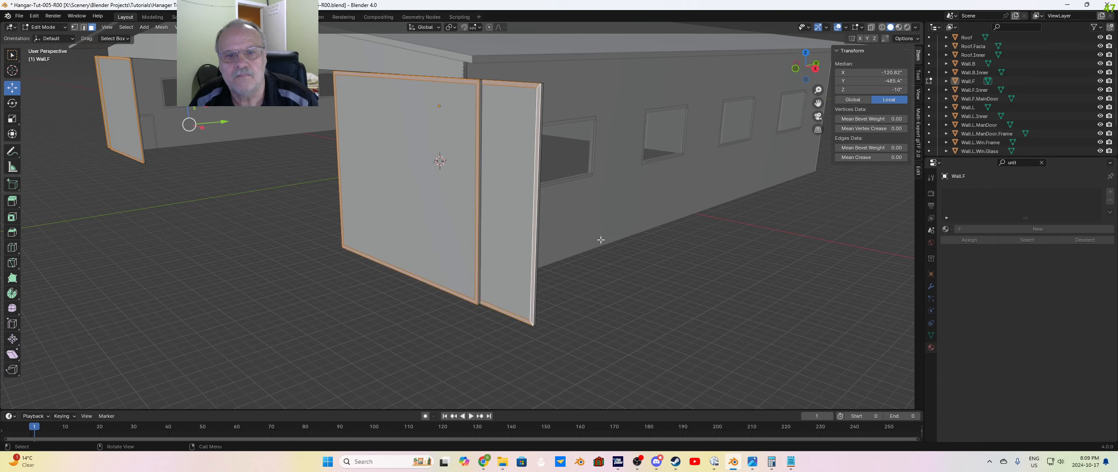
Step: Add the rear frame strips and edges of the outermost door panel on the opposite side to the selection
middle_drag(598, 249, 652, 229)
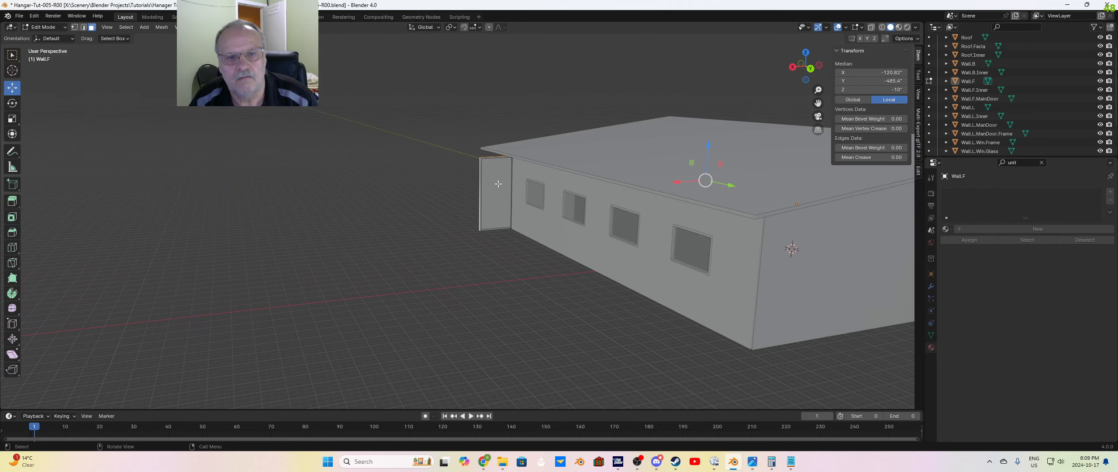
scroll(470, 180, up, 5)
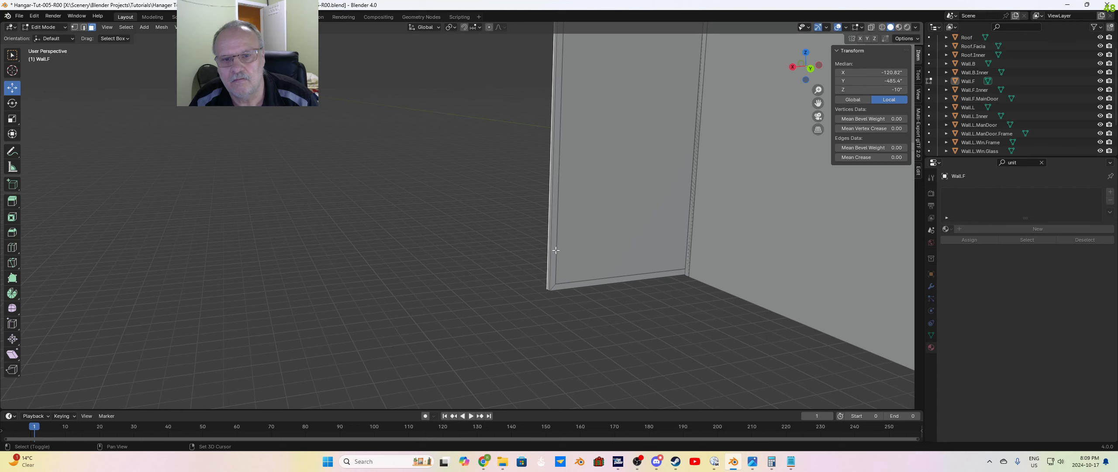
shift+click(555, 249)
shift+click(588, 281)
middle_drag(604, 300, 725, 238)
shift+click(744, 182)
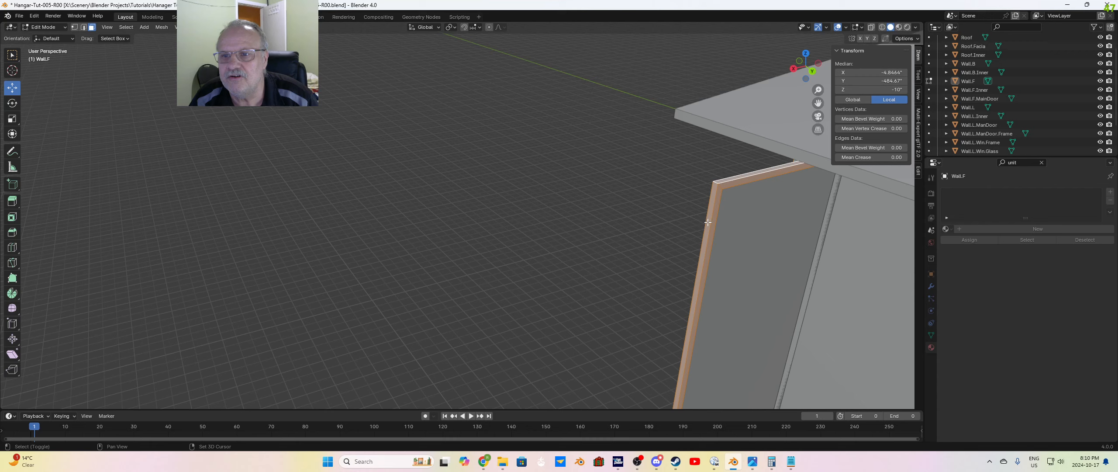
Step: Add the remaining frame edge between the two opposite-side door panels to the selection, reaching it from underneath
mouse_move(716, 183)
middle_down()
mouse_move(738, 224)
mouse_move(792, 206)
mouse_move(729, 188)
middle_up()
scroll(738, 217, down, 5)
scroll(728, 187, up, 4)
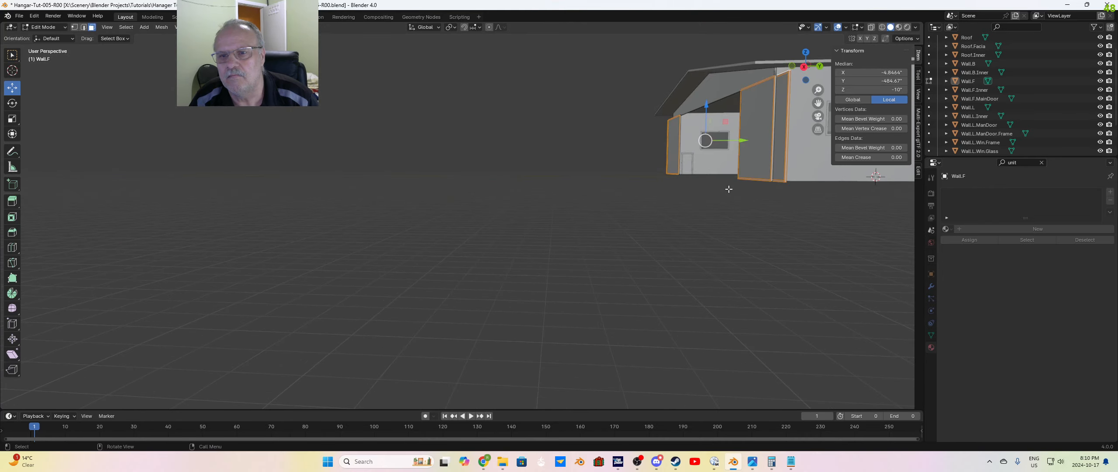
shift+middle_drag(794, 205, 569, 242)
scroll(706, 205, up, 2)
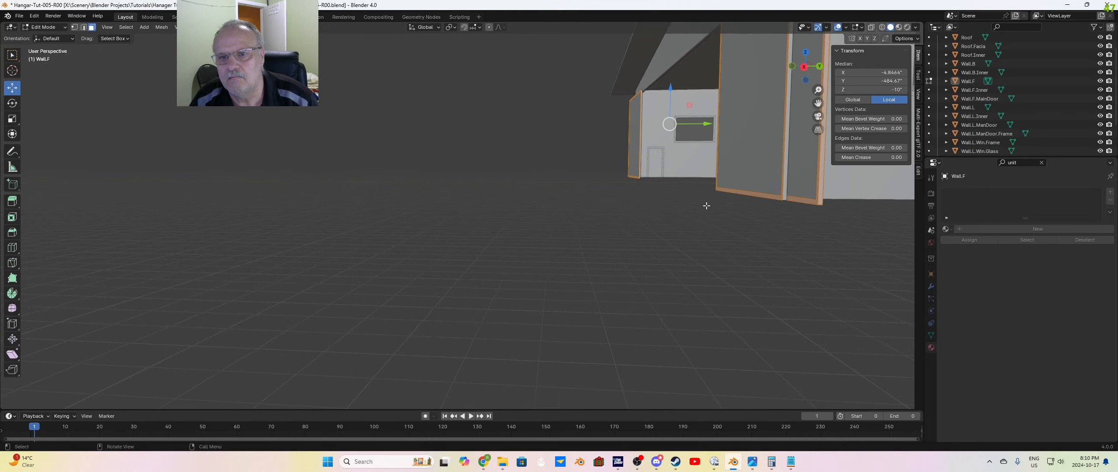
shift+middle_drag(739, 214, 602, 239)
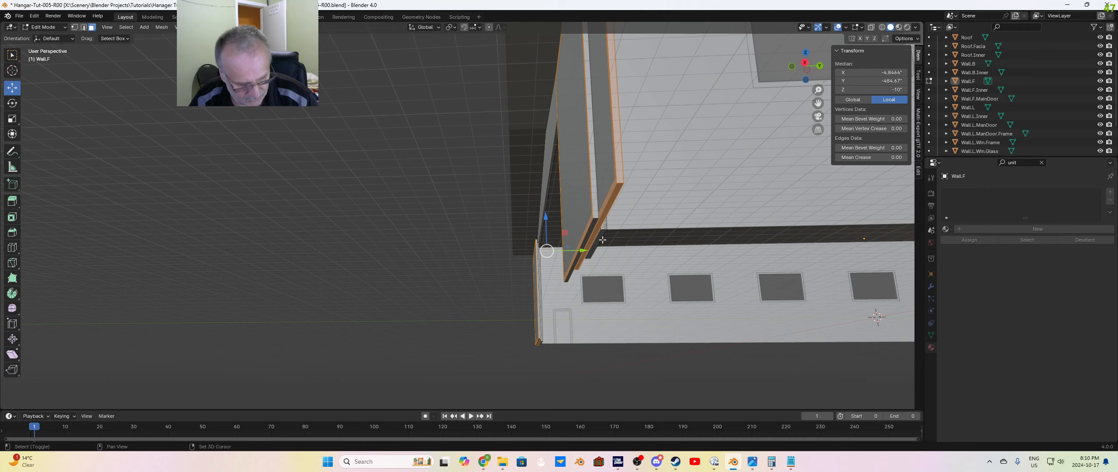
alt+shift+click(597, 217)
Step: Add the unselected side strip between the nearest door panels to the selection and check the frames on both sides of the opening
middle_drag(596, 218, 604, 177)
scroll(508, 343, up, 4)
scroll(549, 312, up, 5)
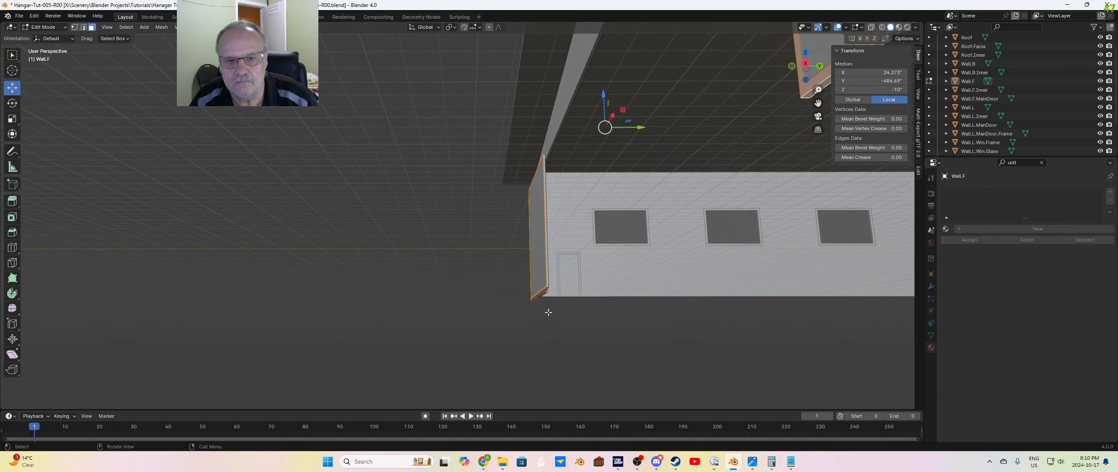
scroll(617, 301, up, 2)
scroll(623, 295, down, 4)
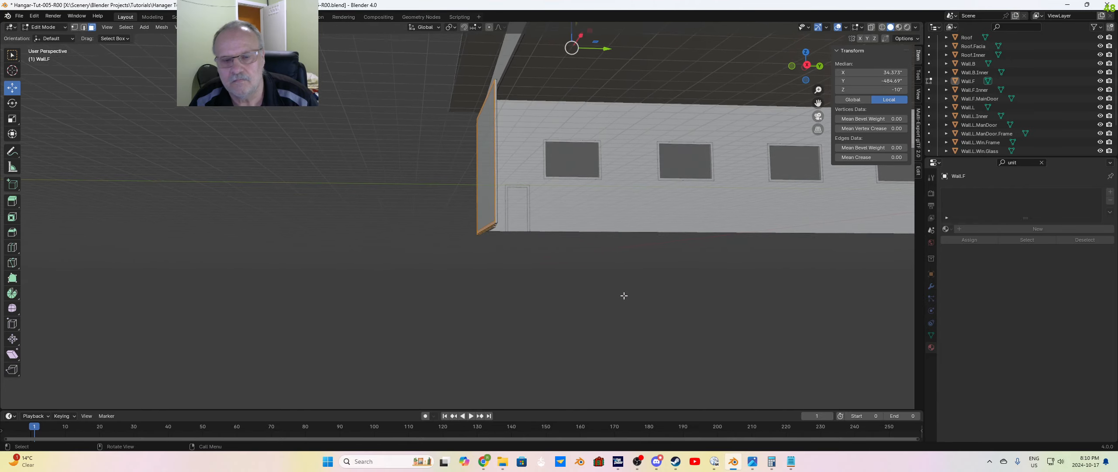
scroll(616, 276, down, 6)
middle_drag(534, 246, 629, 270)
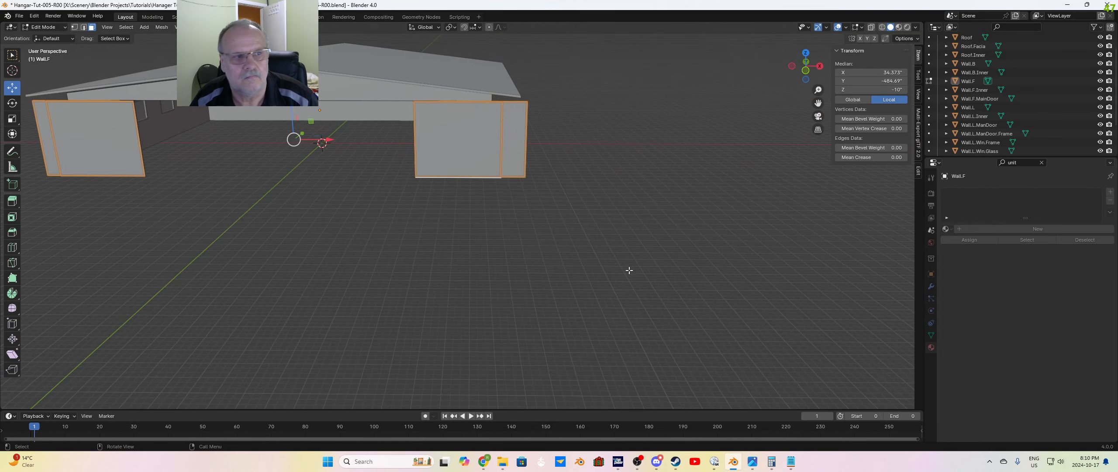
middle_drag(406, 240, 694, 164)
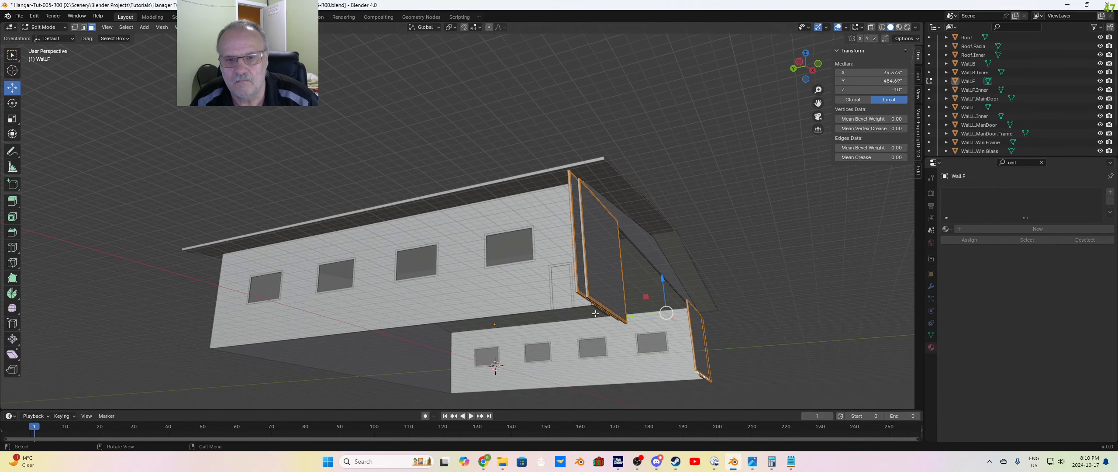
Step: Add the missing side strip between the door panels at the other end of the opening to the selection
scroll(644, 334, up, 3)
shift+middle_drag(695, 348, 679, 177)
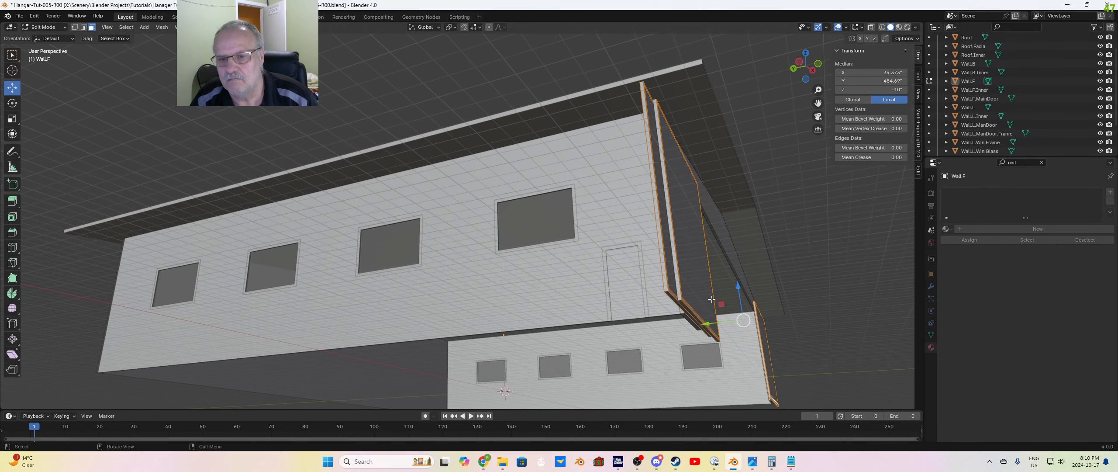
scroll(739, 318, up, 2)
scroll(739, 318, up, 3)
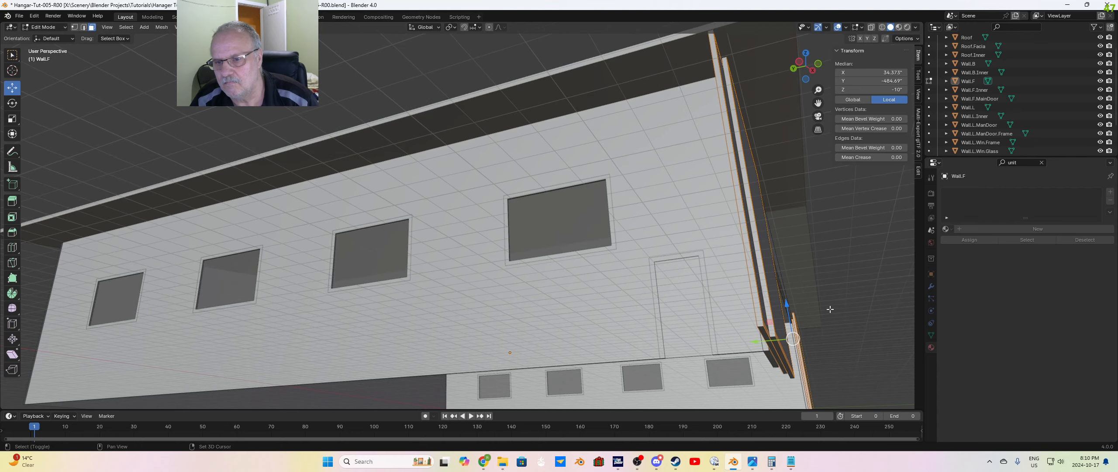
shift+middle_drag(828, 309, 724, 294)
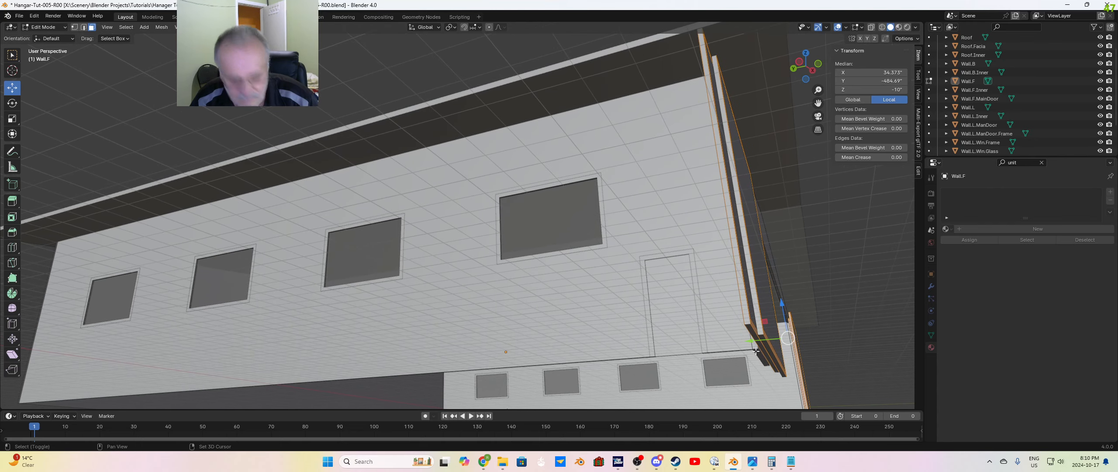
alt+click(760, 333)
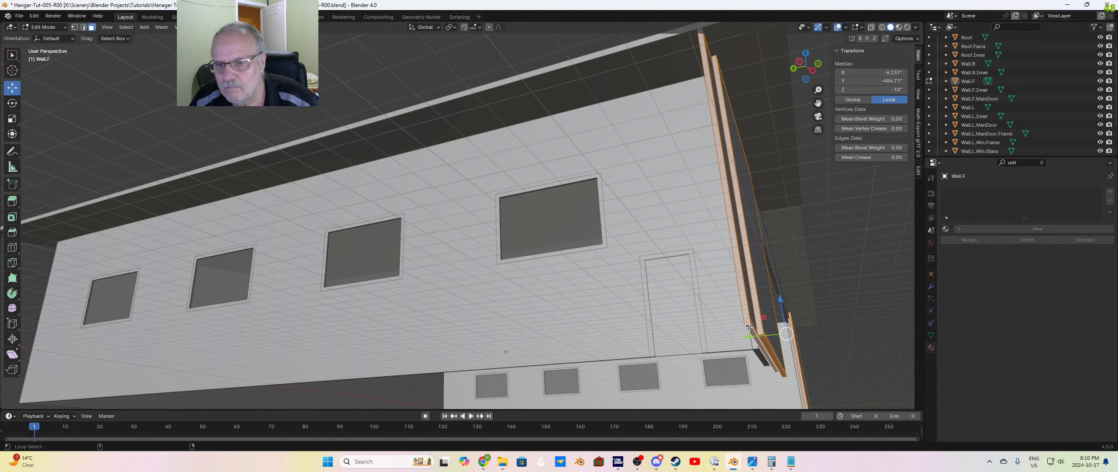
Step: From inside the hangar, add the inner-face vertical frame strips of the innermost door panel on one side to the selection
scroll(747, 325, down, 5)
middle_drag(771, 258, 408, 305)
scroll(681, 281, up, 6)
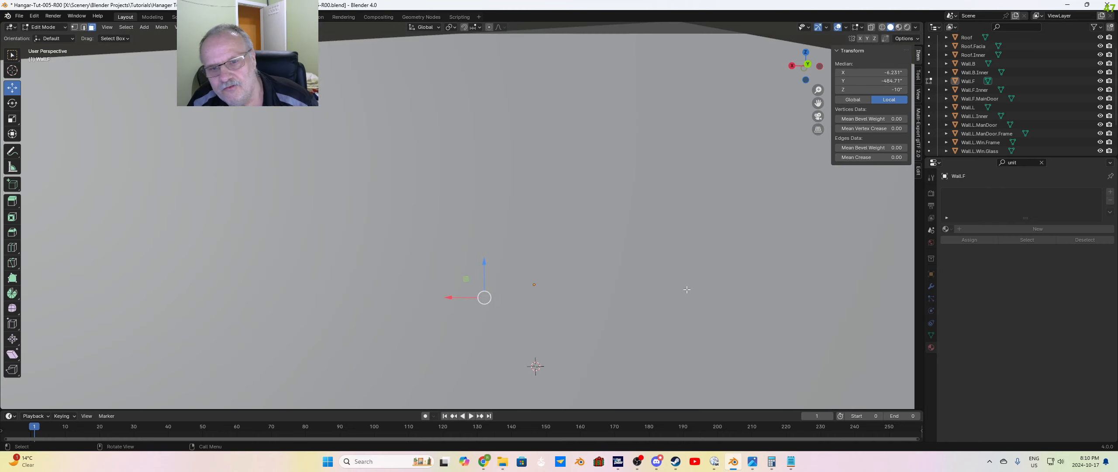
middle_drag(686, 310, 688, 292)
shift+middle_drag(737, 391, 467, 245)
scroll(481, 346, up, 1)
scroll(480, 346, up, 2)
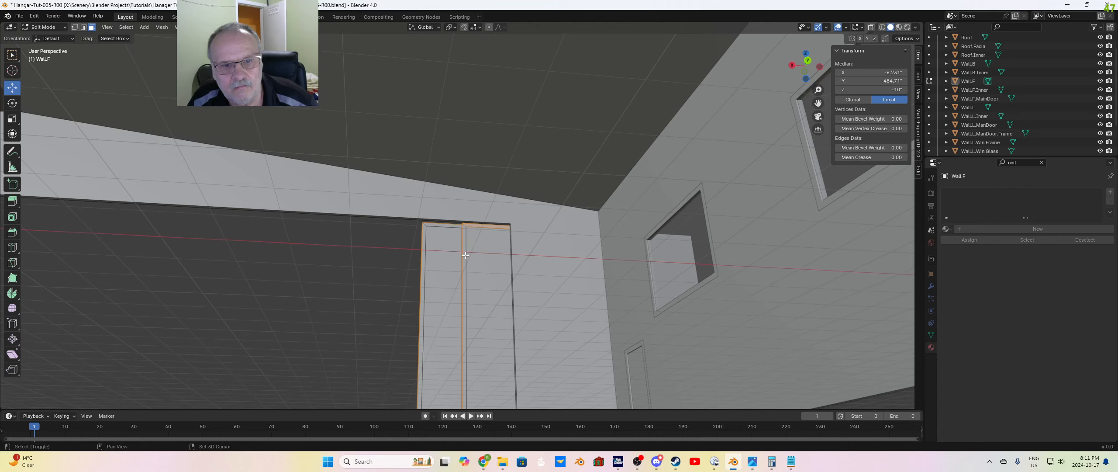
shift+click(465, 256)
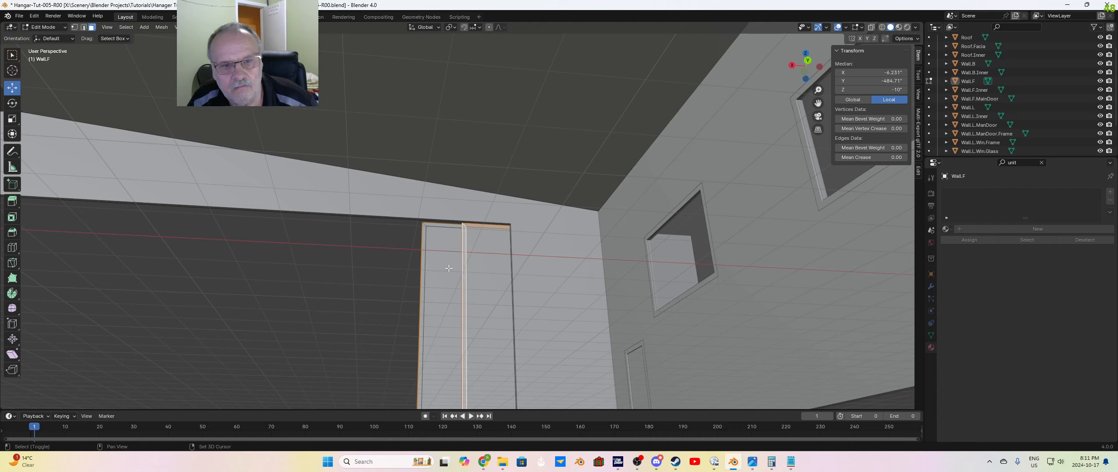
shift+click(422, 318)
middle_drag(422, 317, 451, 295)
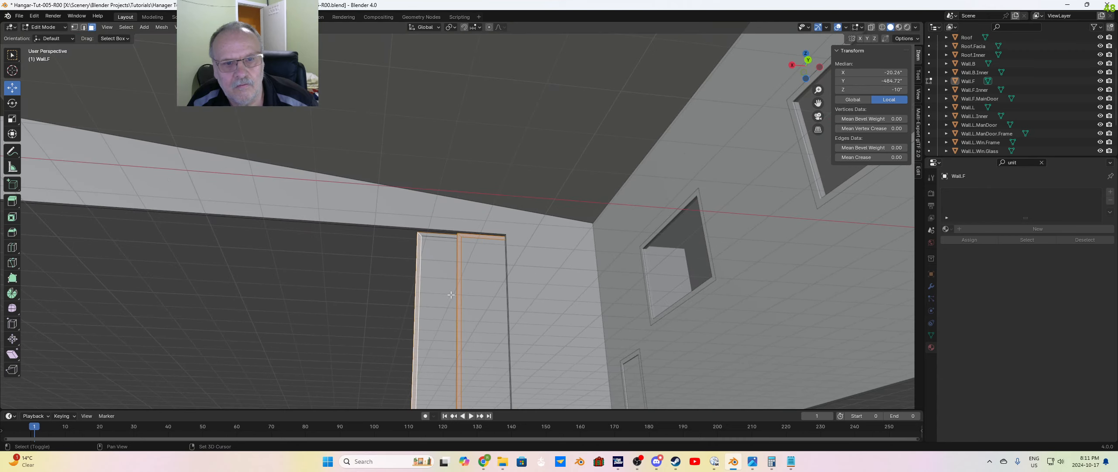
Step: Add the top and bottom frame strips on the inner face of the same door panel to the selection
shift+click(437, 235)
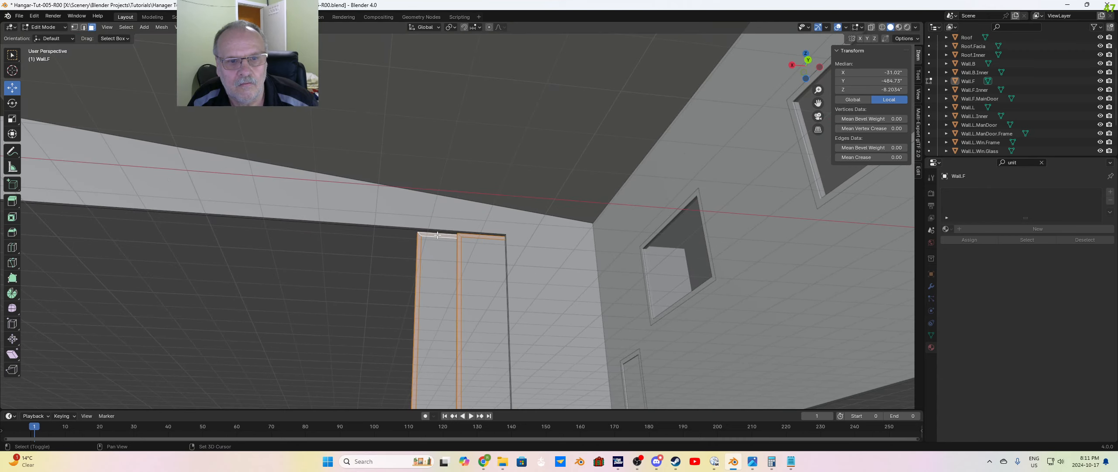
middle_drag(437, 235, 472, 307)
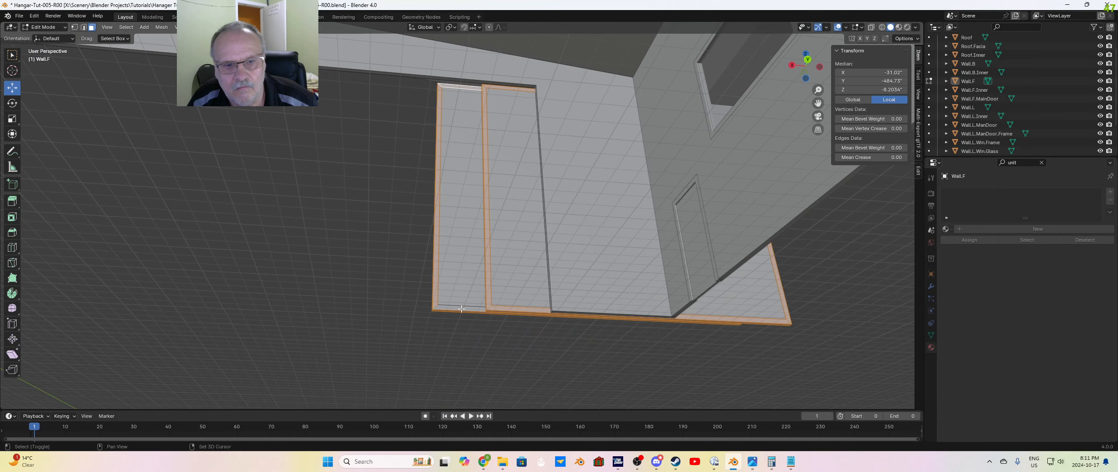
shift+click(461, 308)
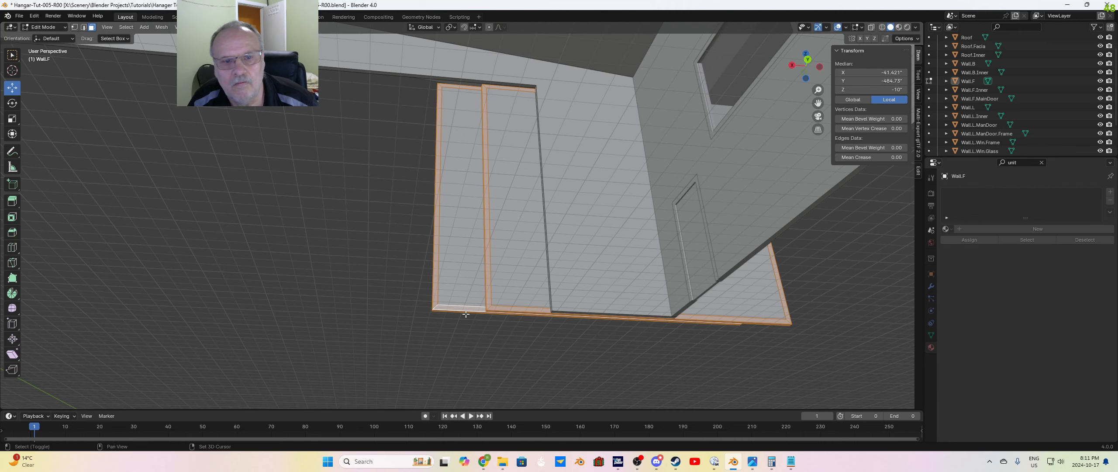
Step: Add the vertical, bottom and top inner-face frame strips of the innermost door panel on the opposite side to the selection
shift+middle_drag(461, 308, 703, 329)
shift+middle_drag(300, 307, 701, 322)
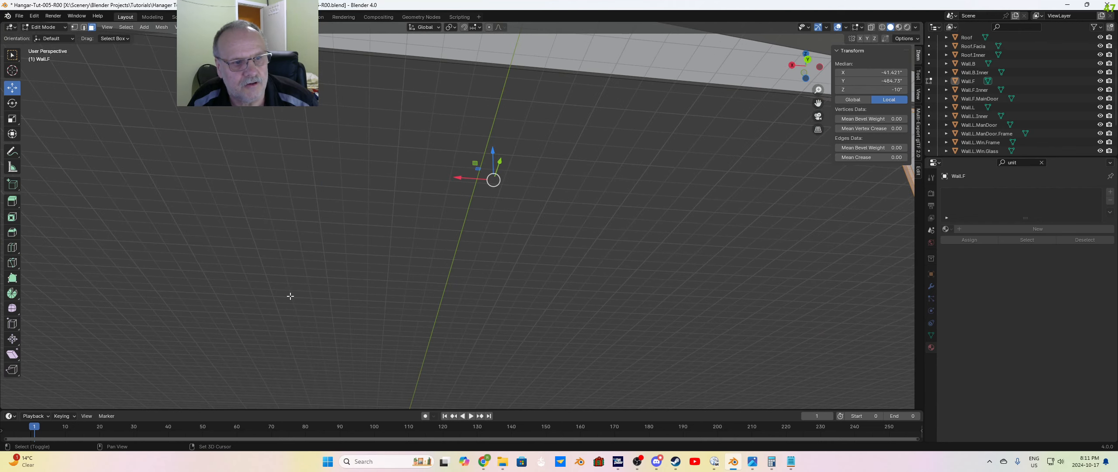
shift+middle_drag(289, 297, 649, 311)
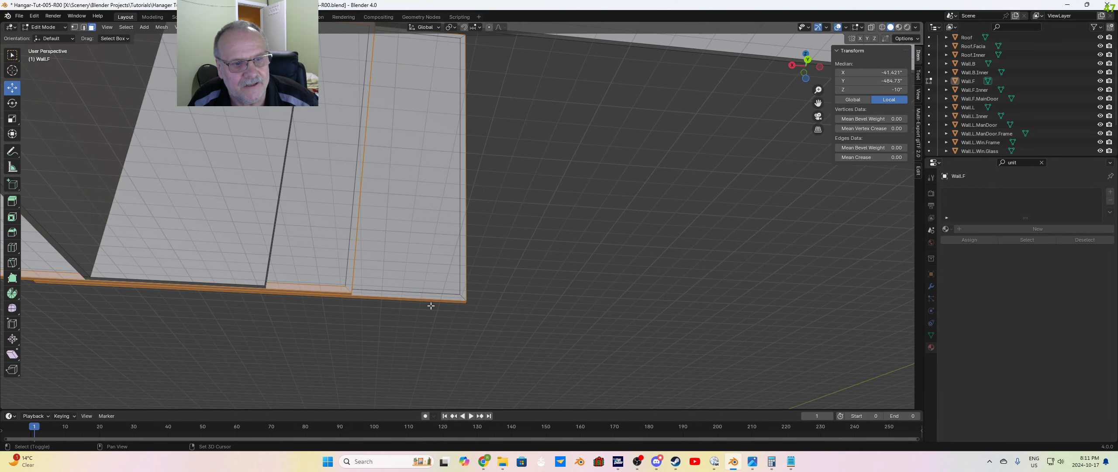
shift+click(349, 276)
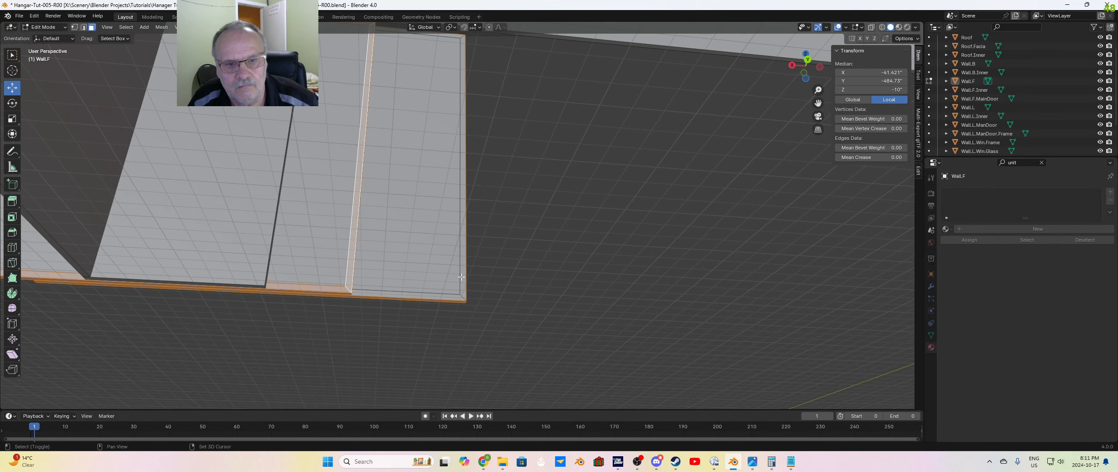
shift+click(455, 291)
shift+click(449, 296)
mouse_move(521, 259)
middle_down()
mouse_move(520, 282)
mouse_move(519, 267)
middle_up()
middle_drag(530, 203, 478, 221)
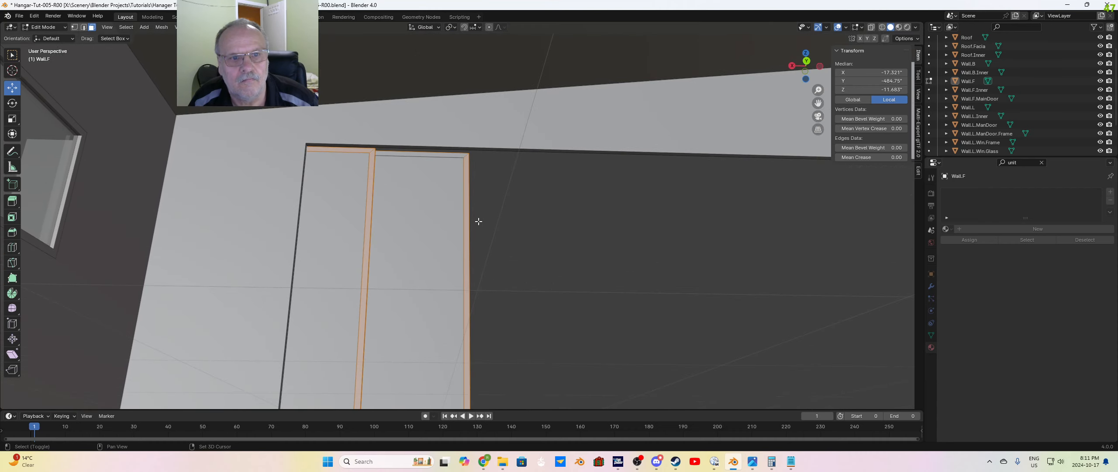
shift+click(437, 155)
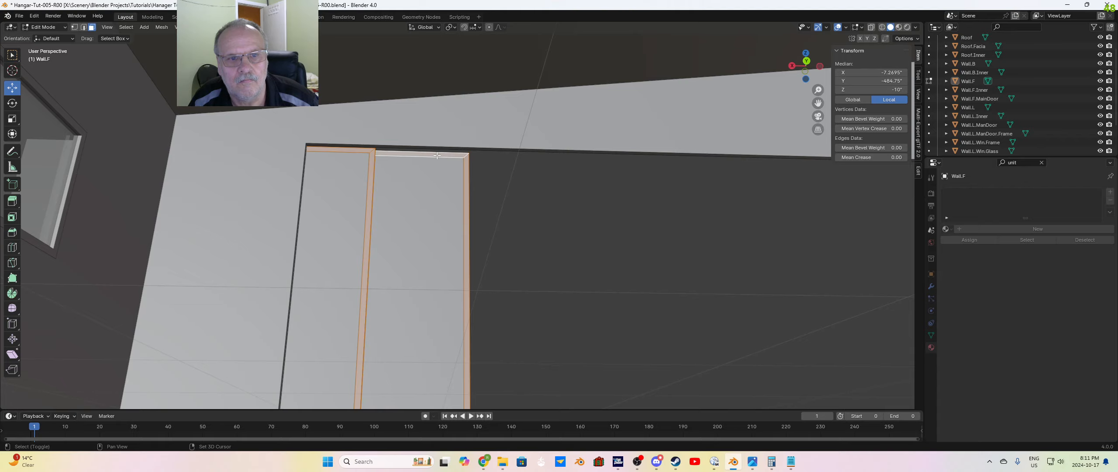
Step: Separate the selected door frame strips from Wall.F into their own object
middle_drag(483, 262, 684, 307)
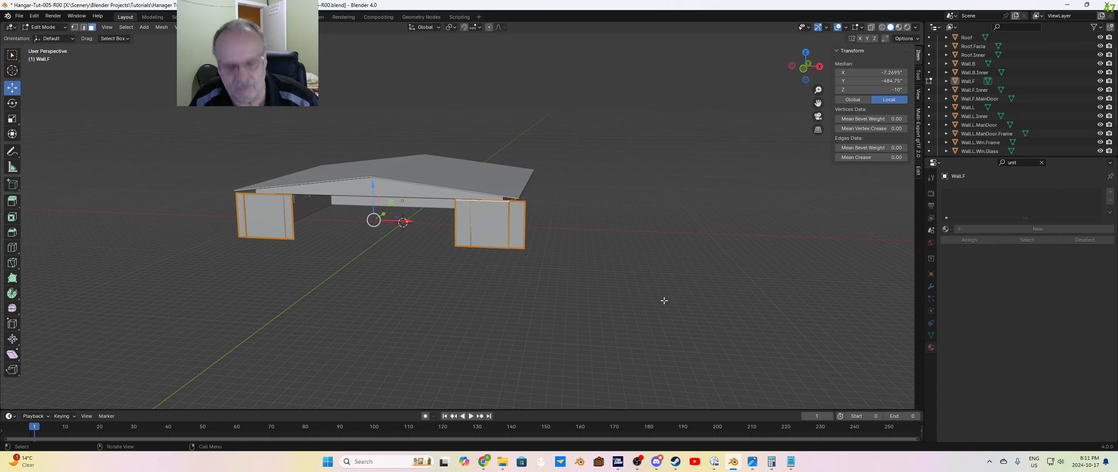
key(p)
click(618, 270)
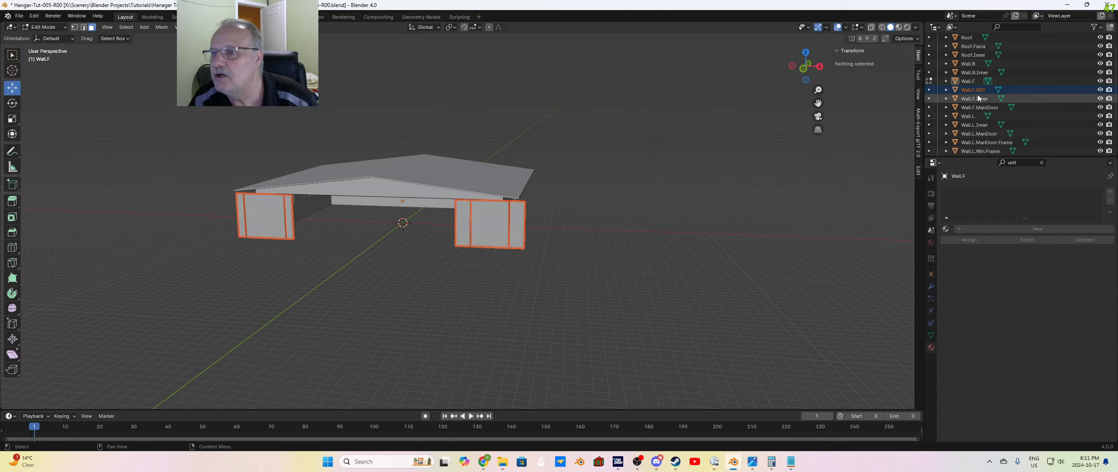
Step: Rename the separated frame strip object as Wall.F.MainDoor.Trim
double_click(991, 89)
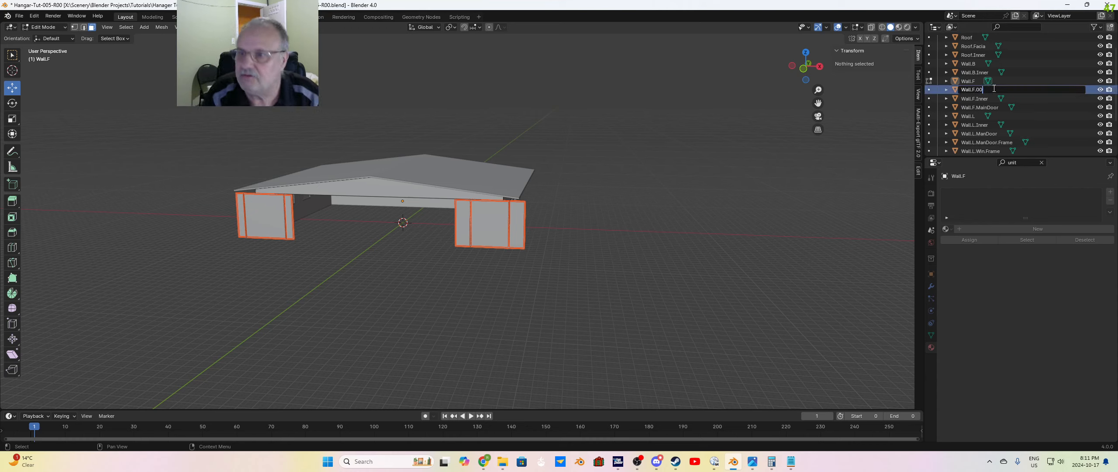
key(BackSpace)
text(Mai)
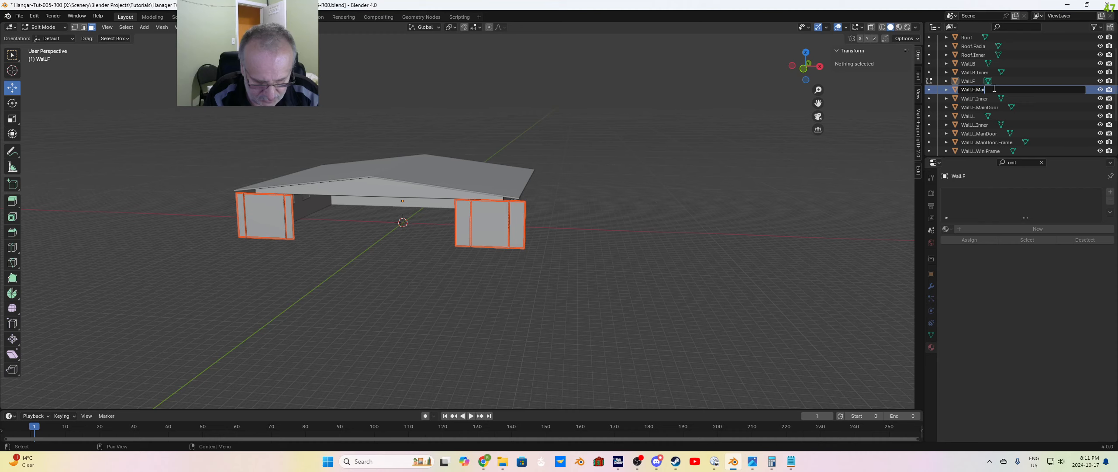
text(nDo)
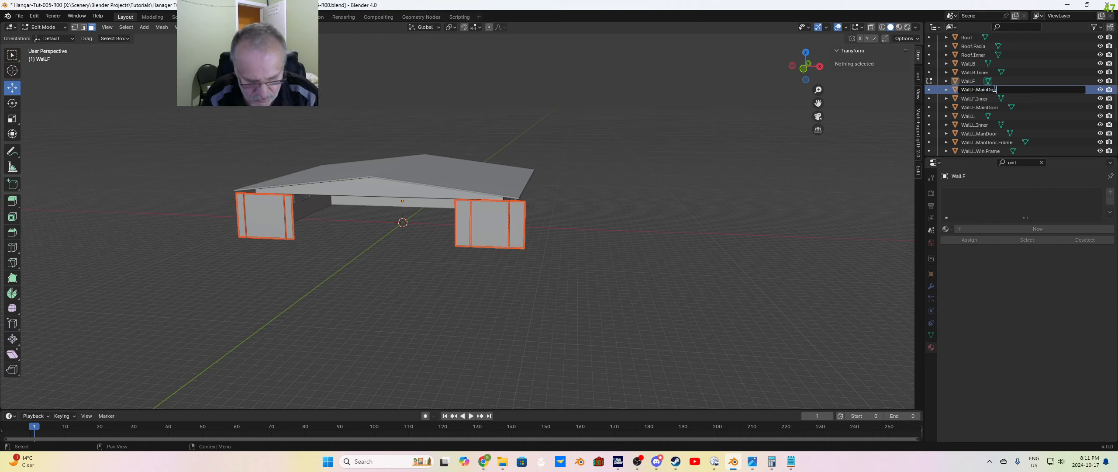
text(or.)
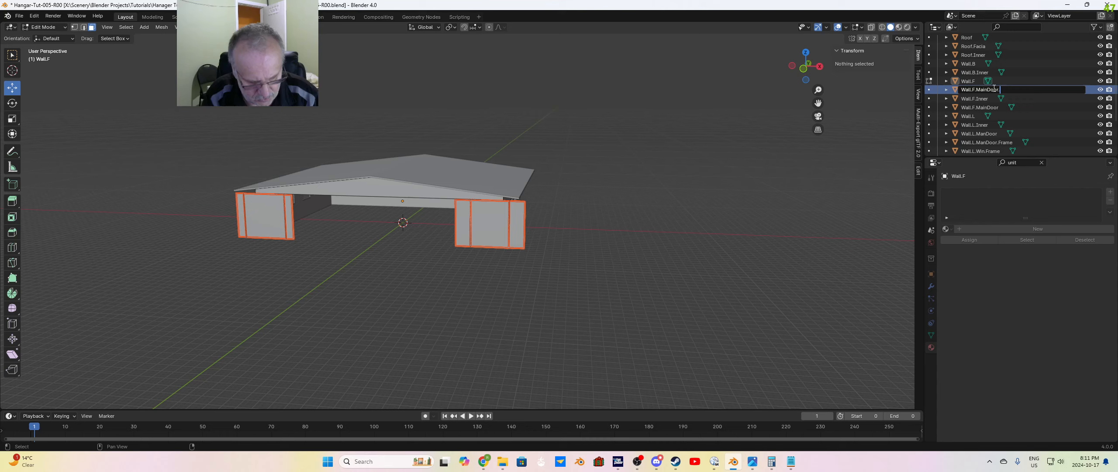
text(Trim)
key(Return)
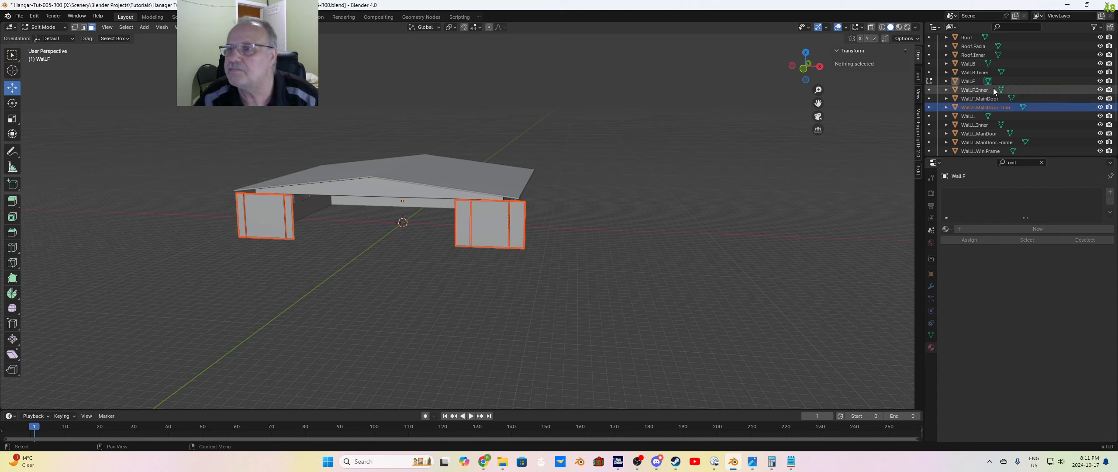
Step: Make Wall.F.MainDoor.Trim the only object in Edit Mode and select all its geometry
key(Tab)
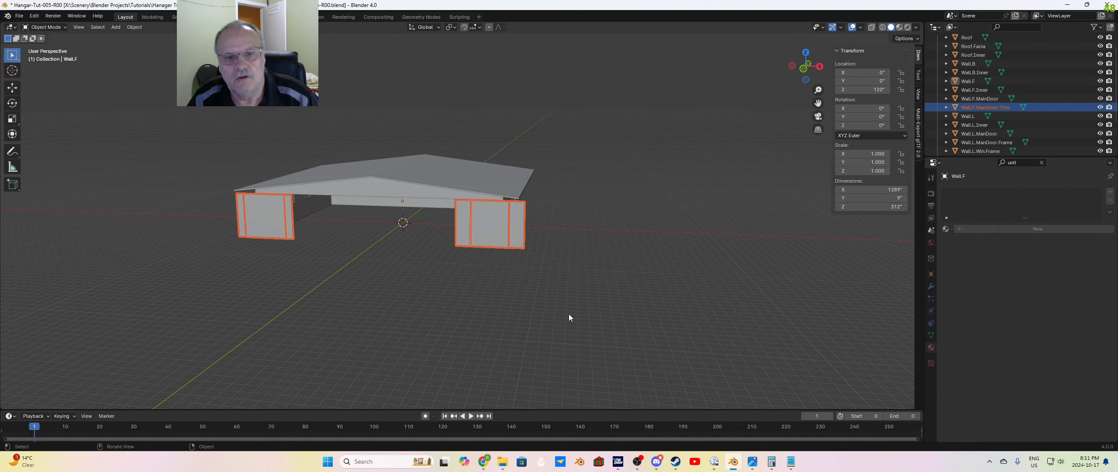
key(Tab)
middle_drag(549, 264, 558, 267)
shift+middle_drag(494, 276, 607, 284)
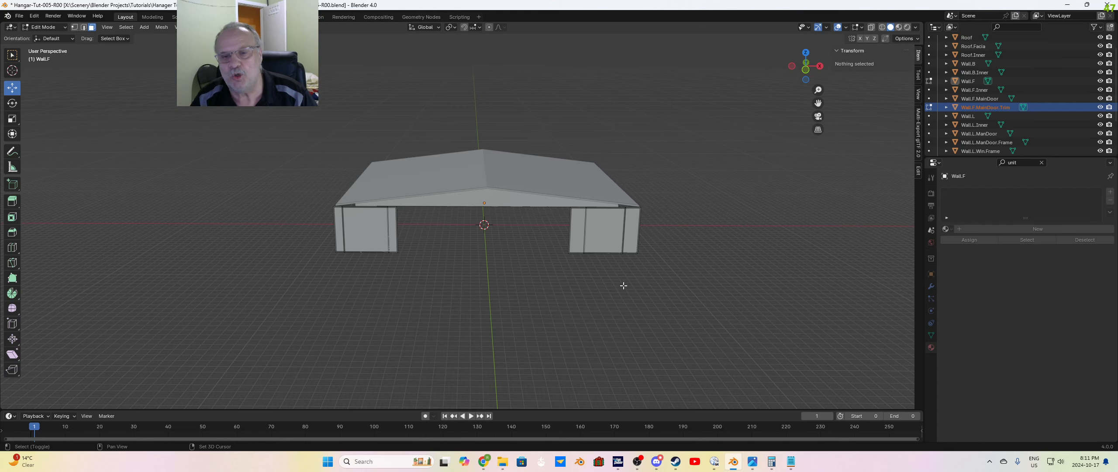
scroll(646, 267, up, 2)
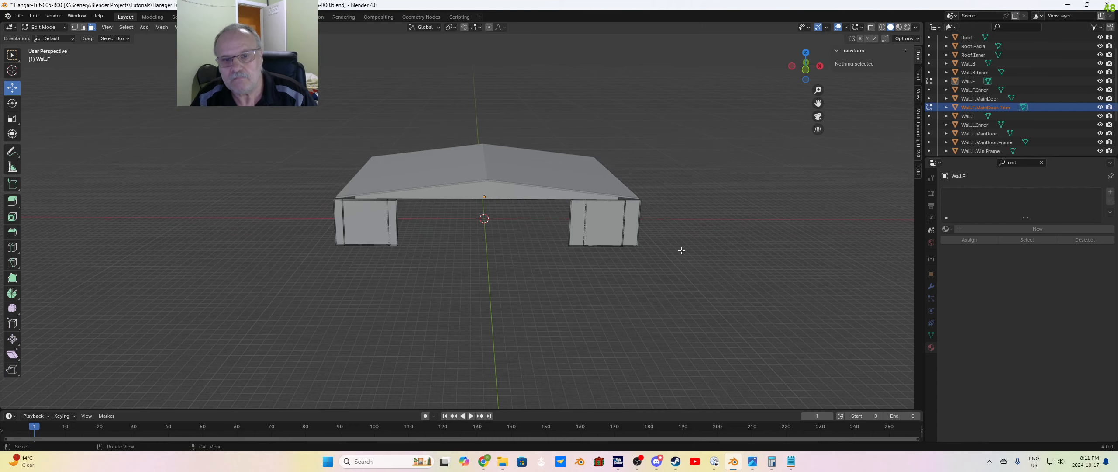
click(982, 107)
key(Tab)
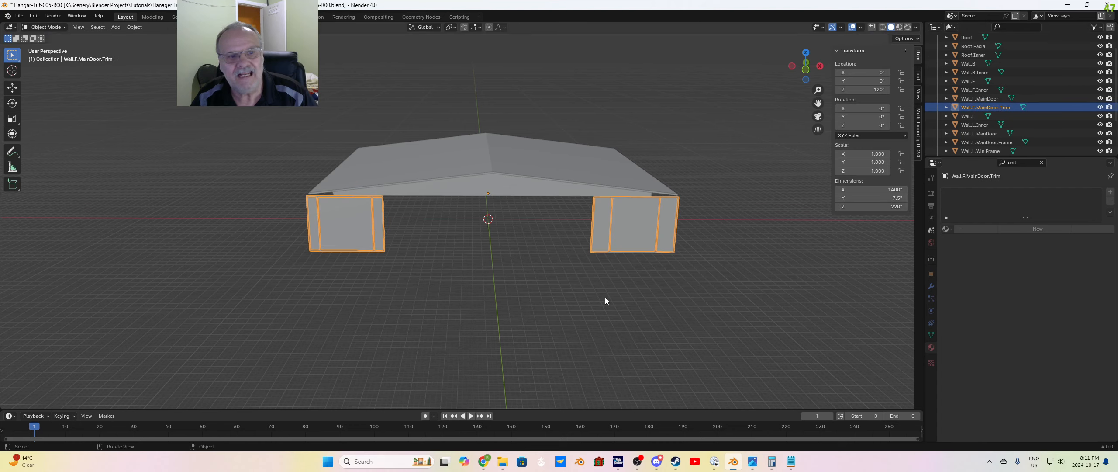
key(Tab)
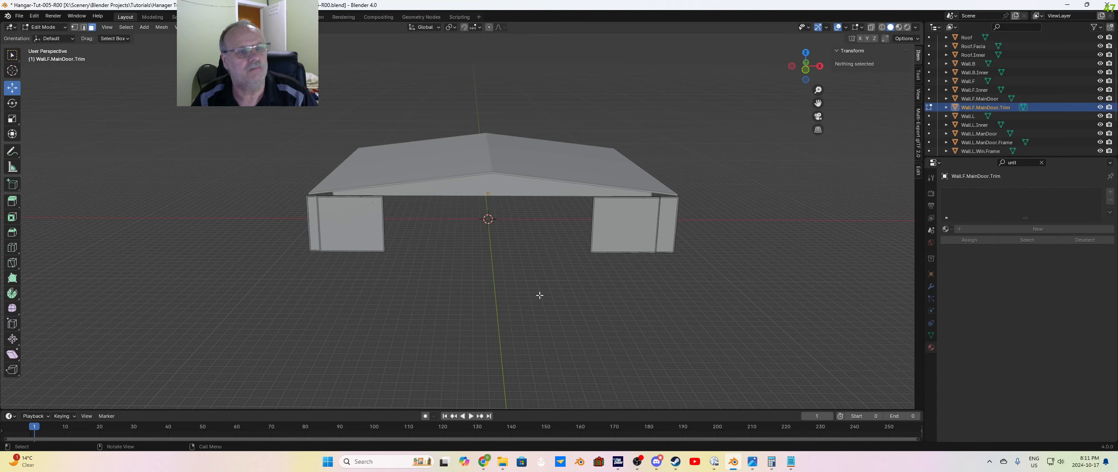
key(a)
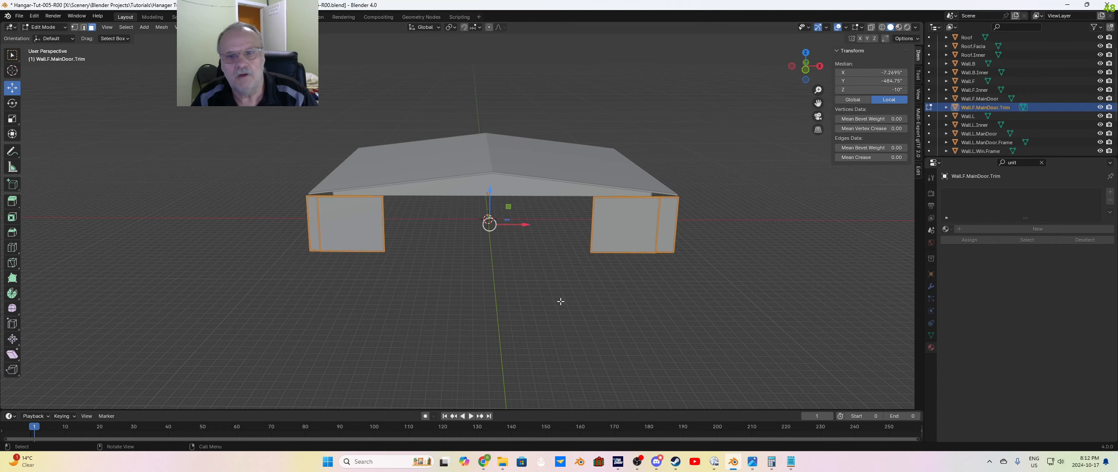
Step: Assign the existing aCG_Metal037_2K_JPG material to Wall.F.MainDoor.Trim and display the scene in Material Preview shading
middle_drag(540, 296, 534, 295)
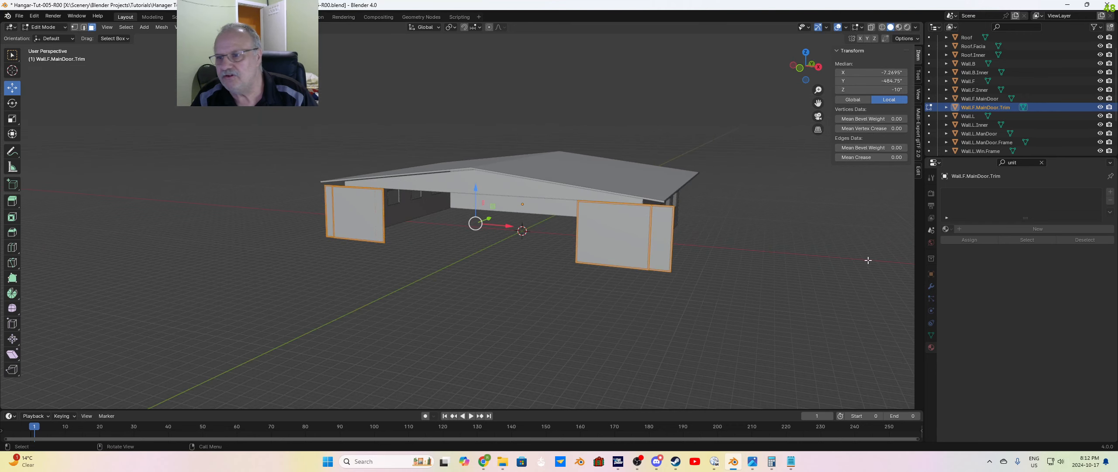
click(952, 230)
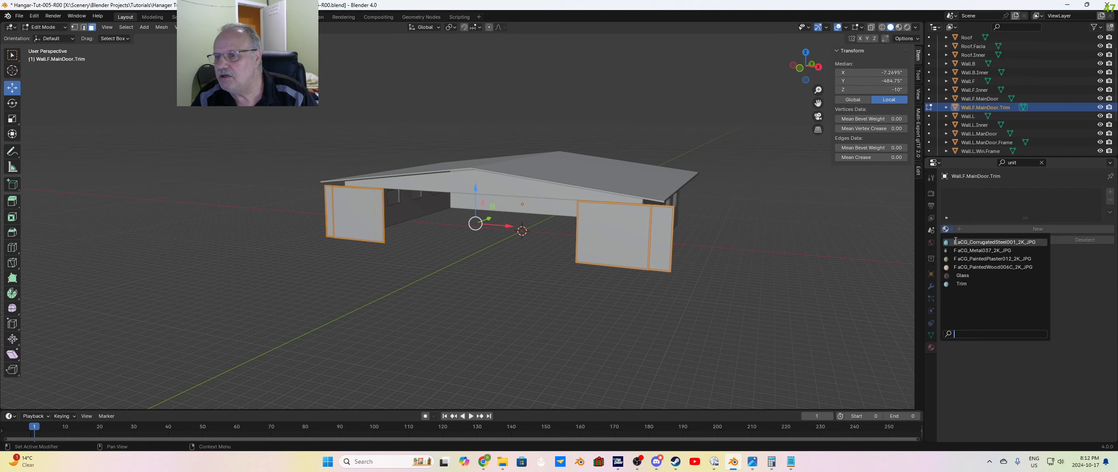
click(973, 251)
click(711, 300)
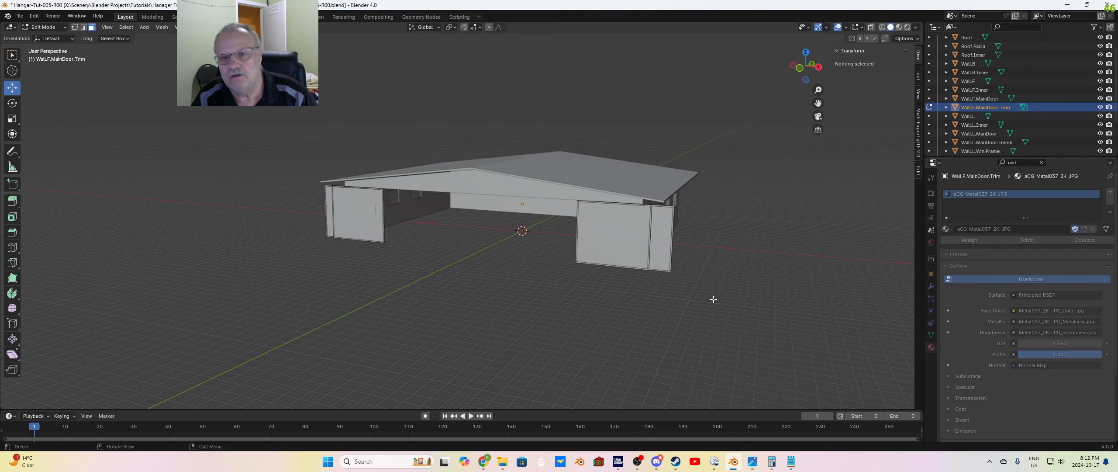
mouse_move(711, 300)
middle_down()
mouse_move(724, 362)
mouse_move(716, 312)
mouse_move(632, 201)
middle_up()
click(898, 27)
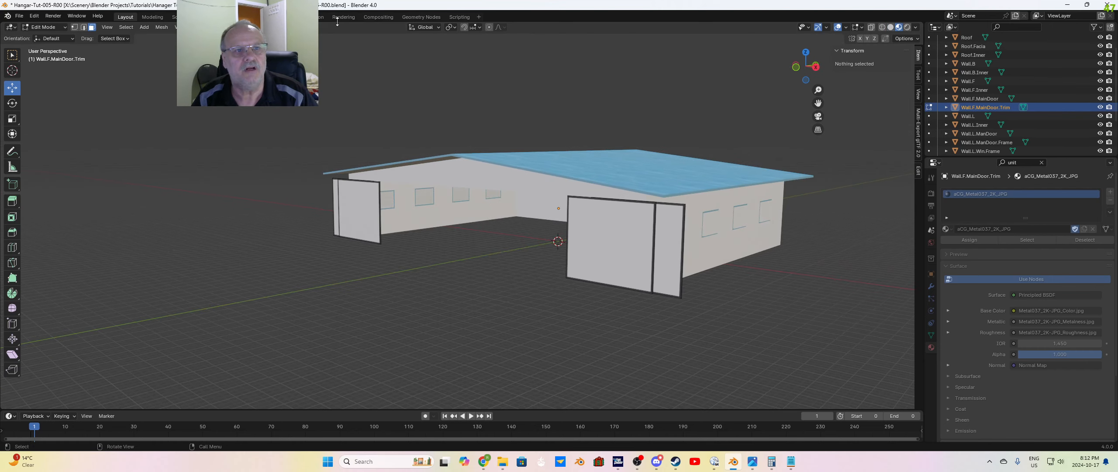
Step: Set the metal material's UV Map node to UVMap and check the textured door trim on the hangar model
click(286, 16)
click(401, 369)
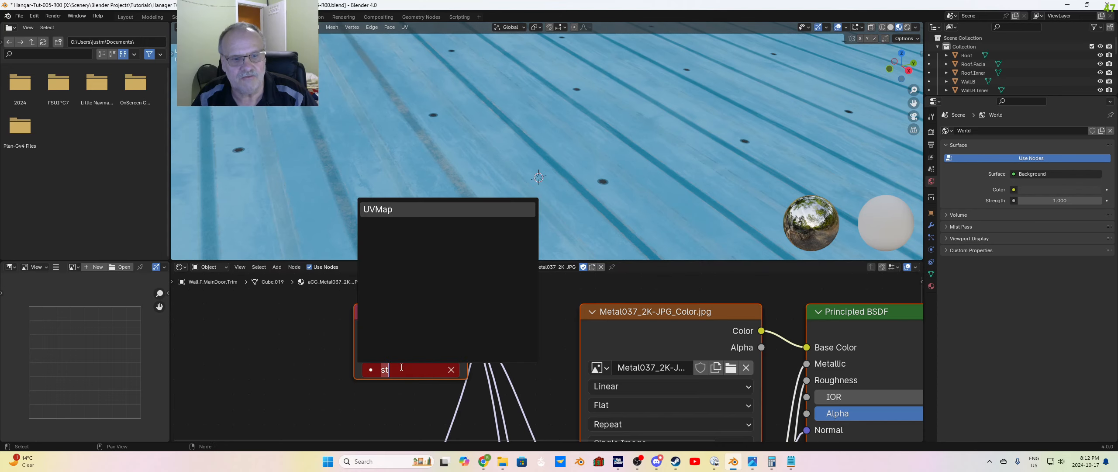
click(379, 210)
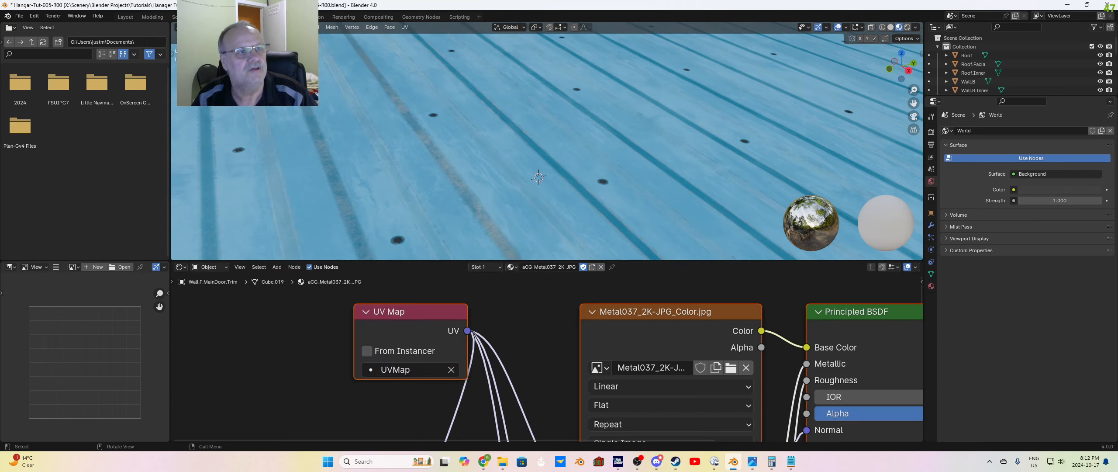
click(130, 18)
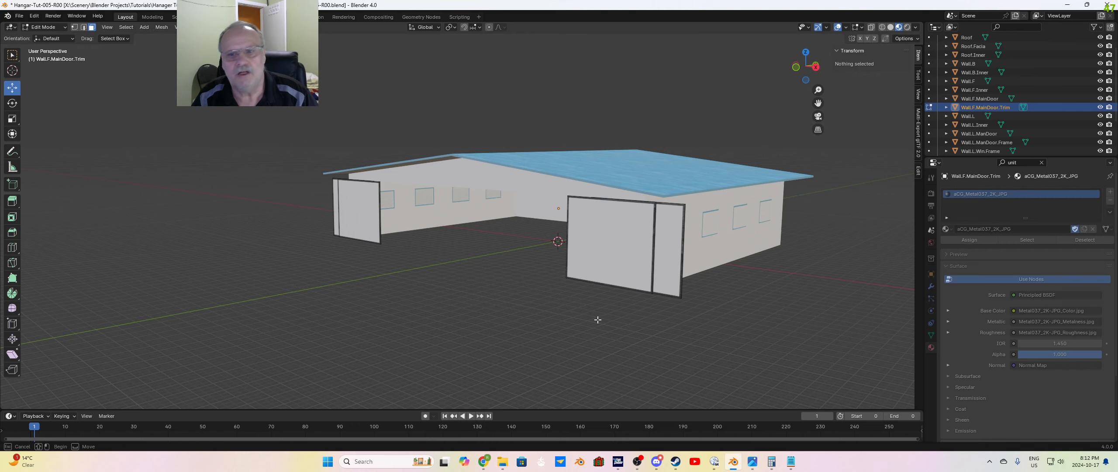
scroll(742, 310, up, 3)
shift+middle_drag(778, 310, 631, 292)
scroll(632, 222, up, 2)
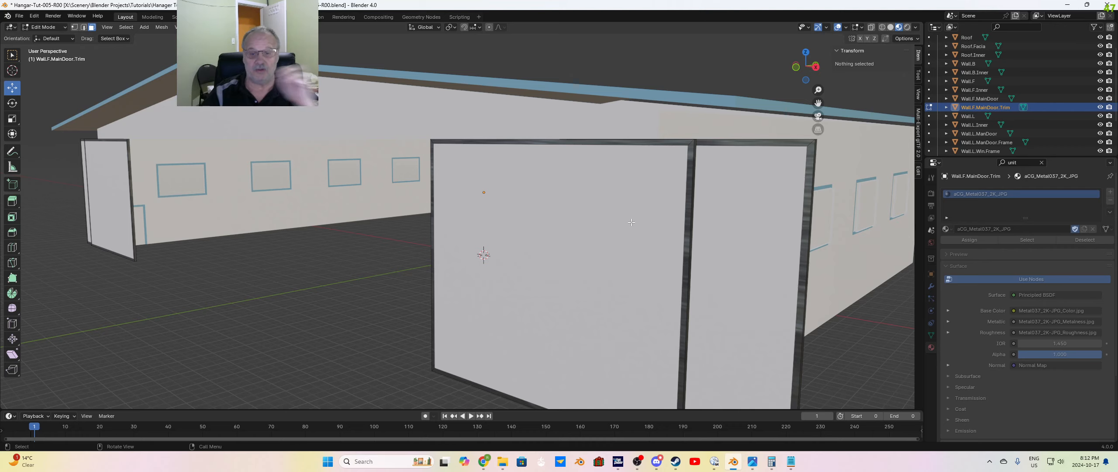
scroll(632, 222, down, 5)
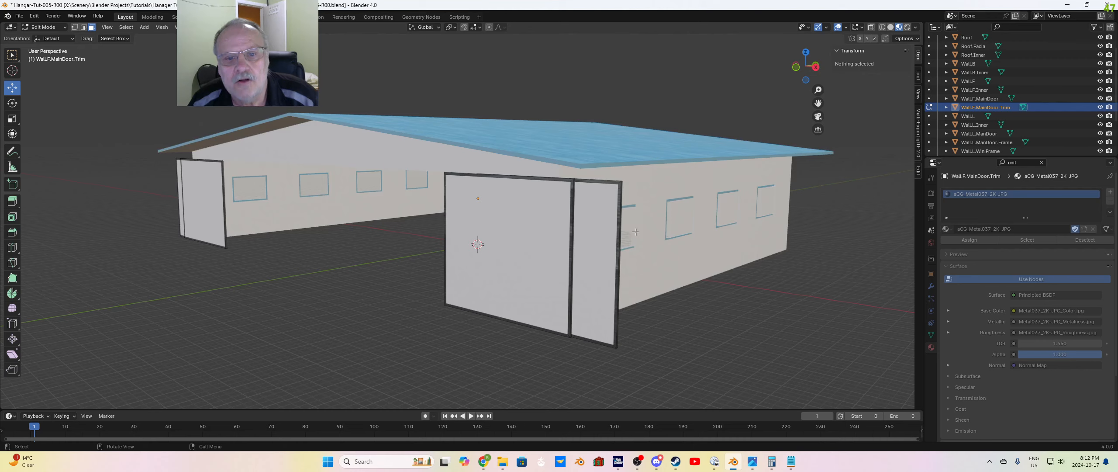
middle_drag(613, 298, 623, 306)
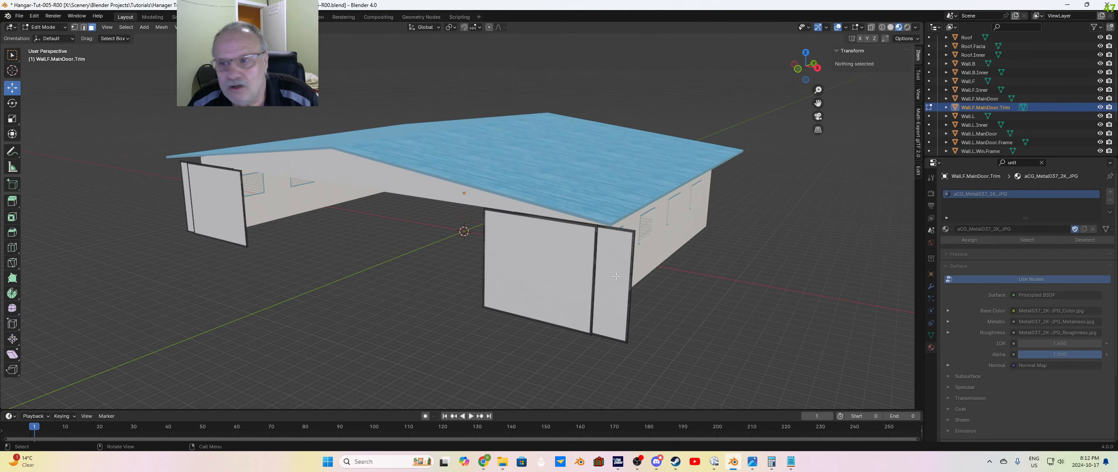
Step: Make Wall.F.MainDoor the only object in Edit Mode with all its geometry selected
click(979, 98)
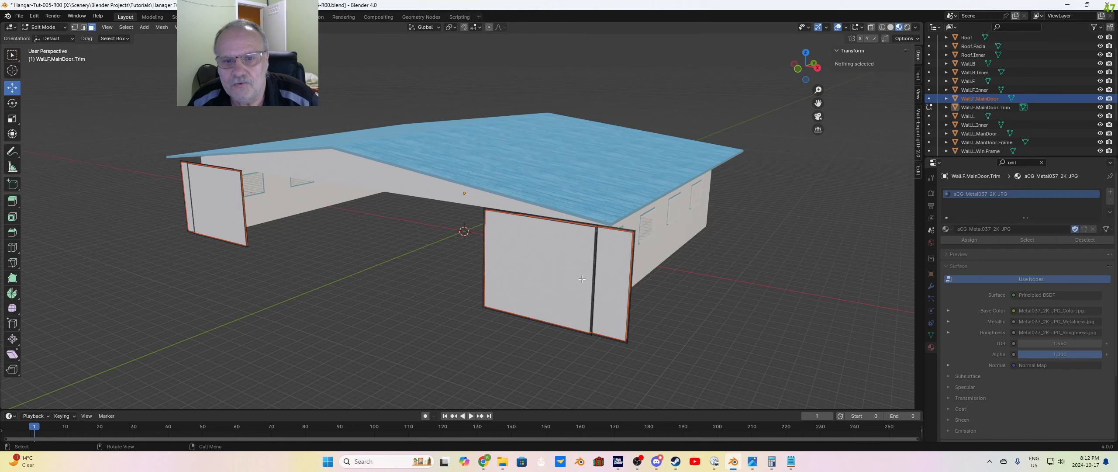
key(Tab)
key(Tab)
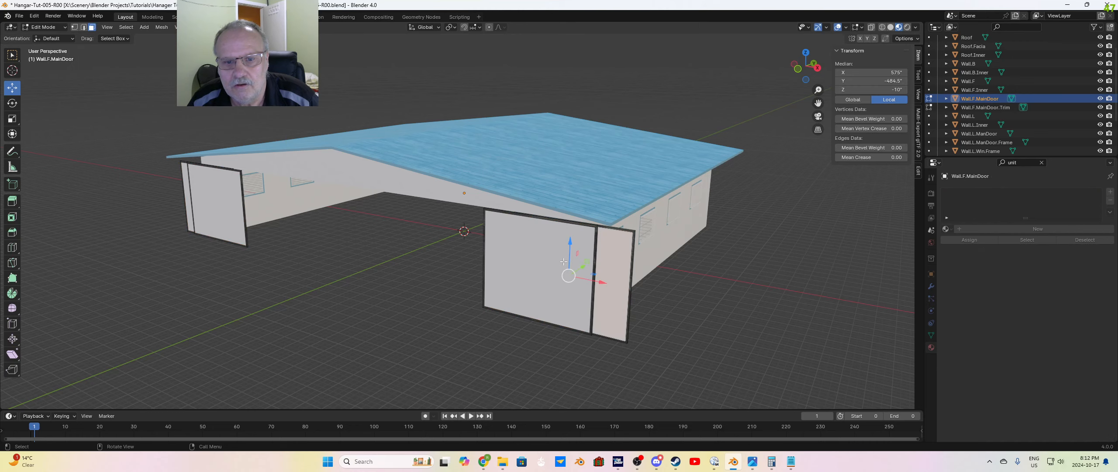
click(689, 327)
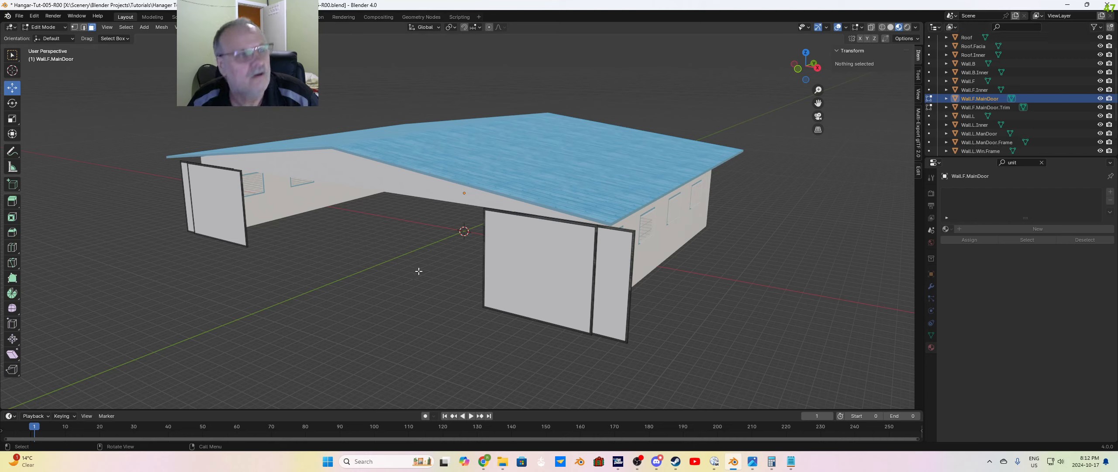
key(a)
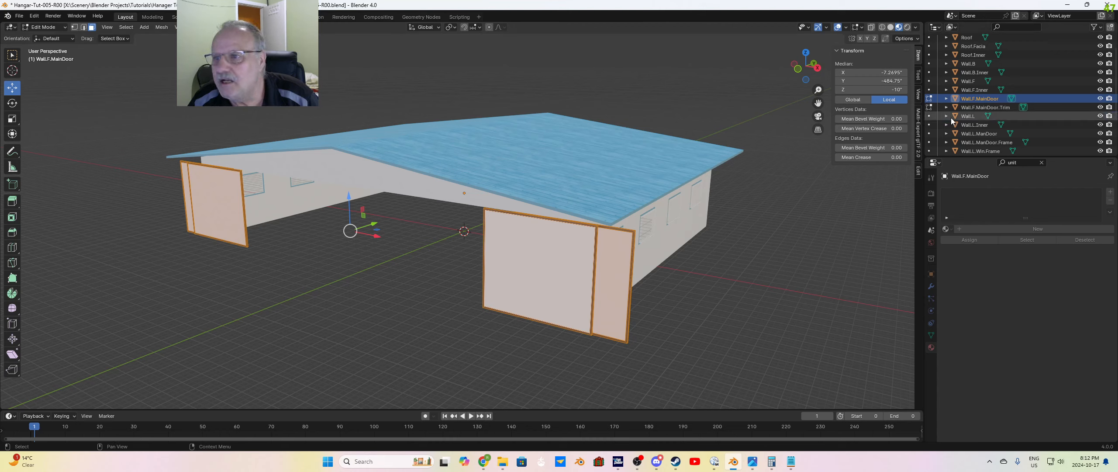
key(Tab)
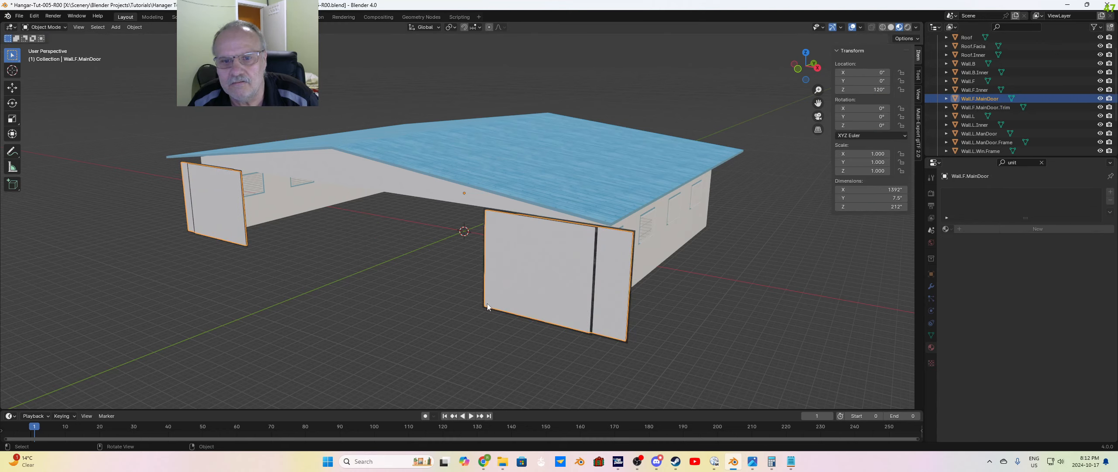
key(Tab)
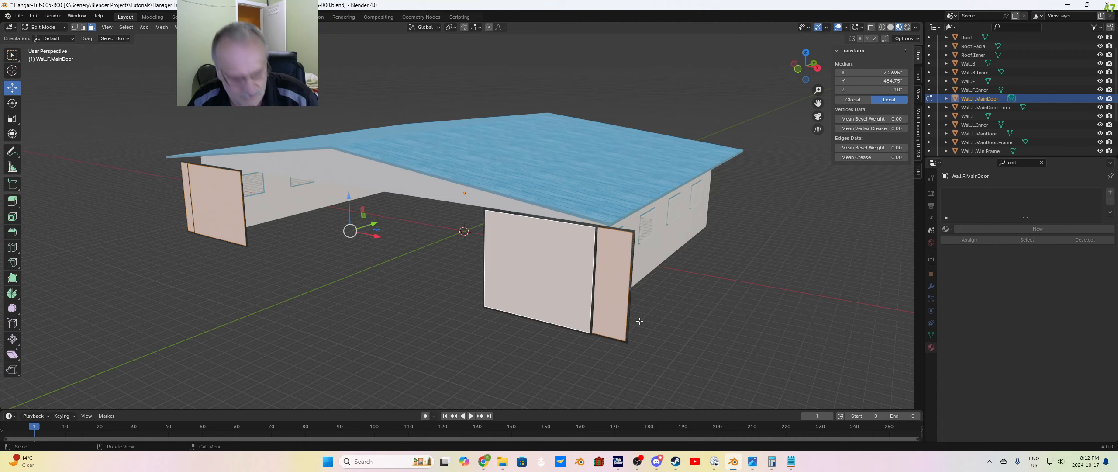
middle_drag(640, 328, 720, 330)
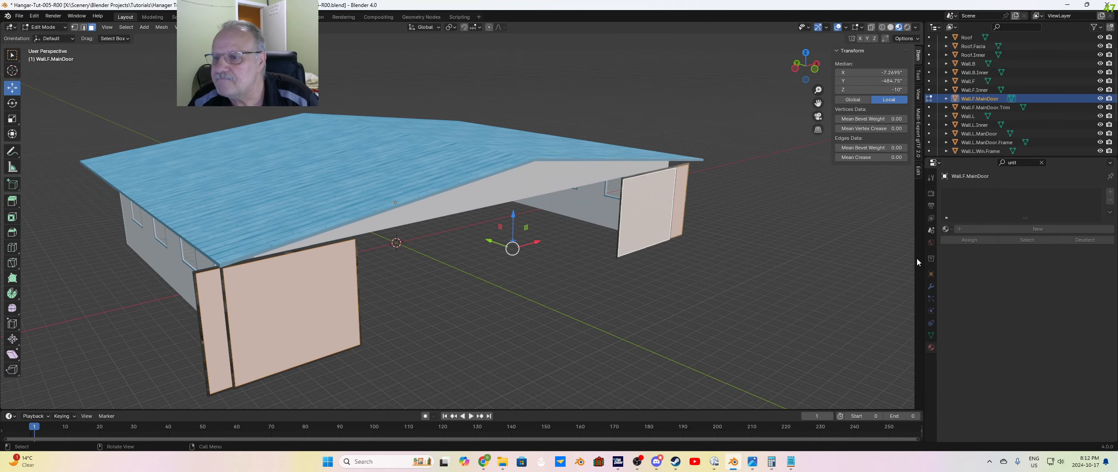
Step: Assign the existing aCG_PaintedWood006C_2K_JPG material to Wall.F.MainDoor and deselect its geometry
click(946, 229)
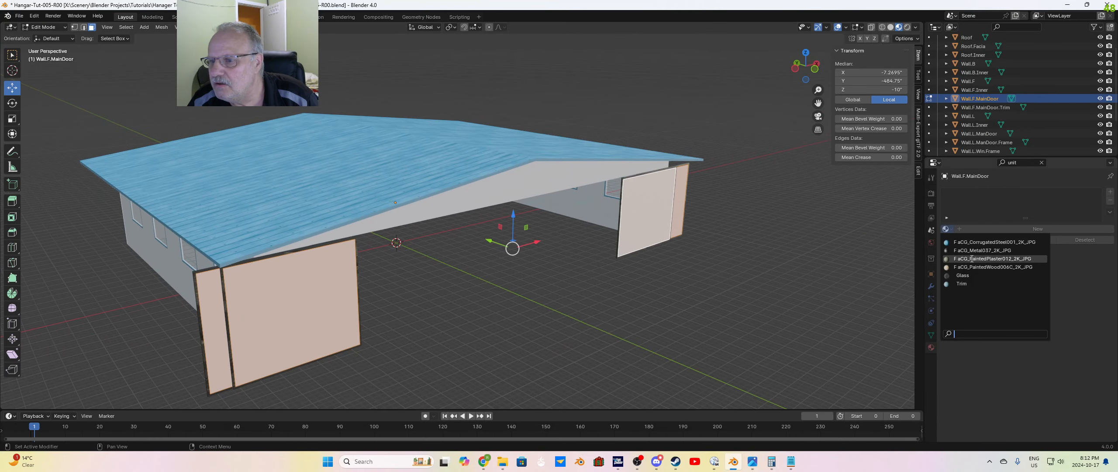
click(1003, 267)
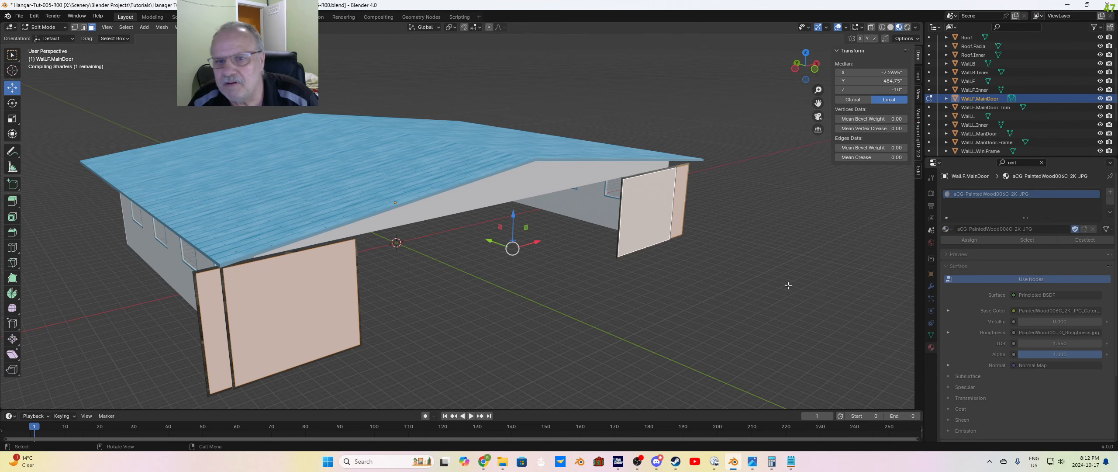
click(633, 316)
middle_drag(633, 316, 627, 313)
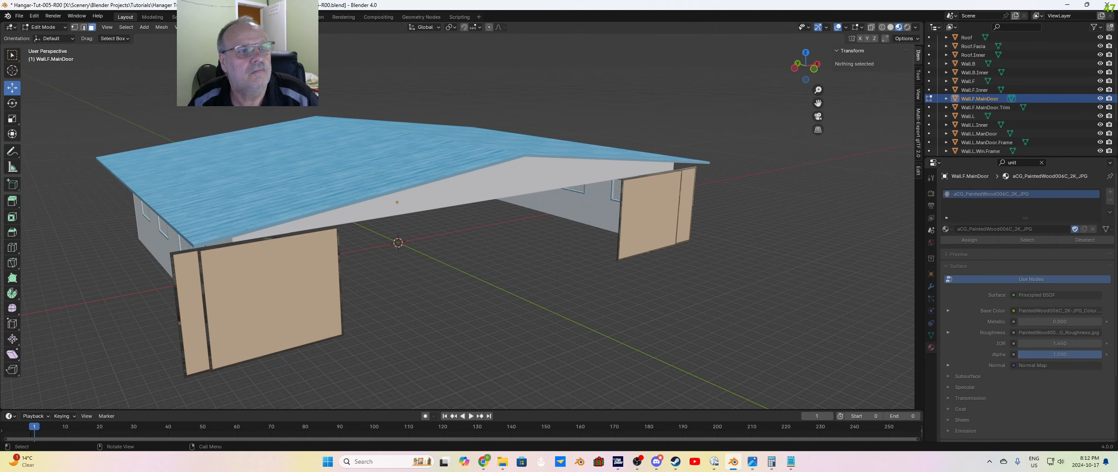
Step: Set the UV Map node of the painted wood material to UVMap and return to the hangar layout view
click(284, 17)
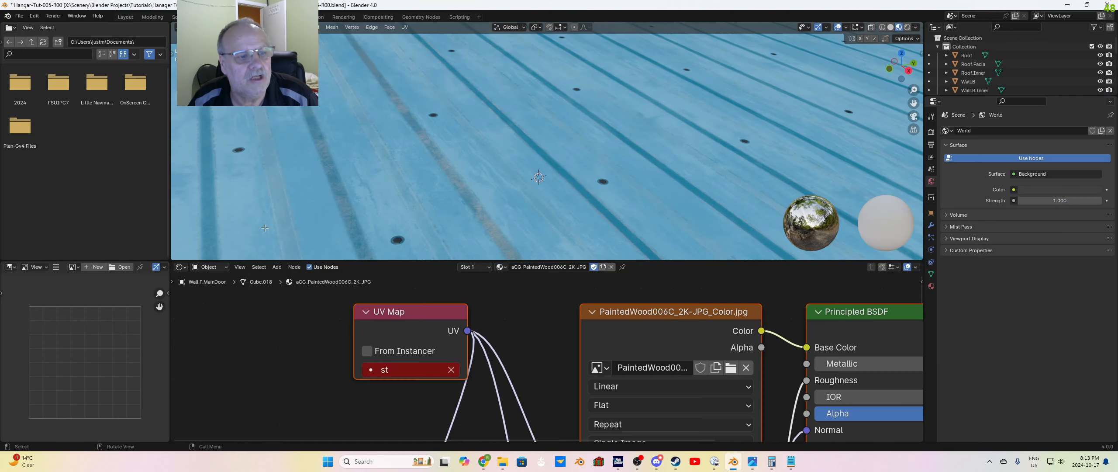
click(384, 369)
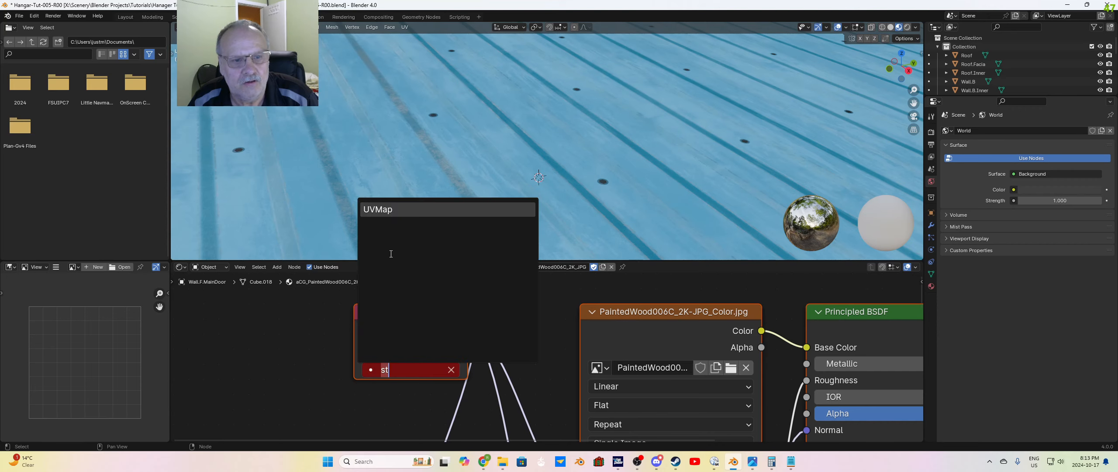
click(390, 208)
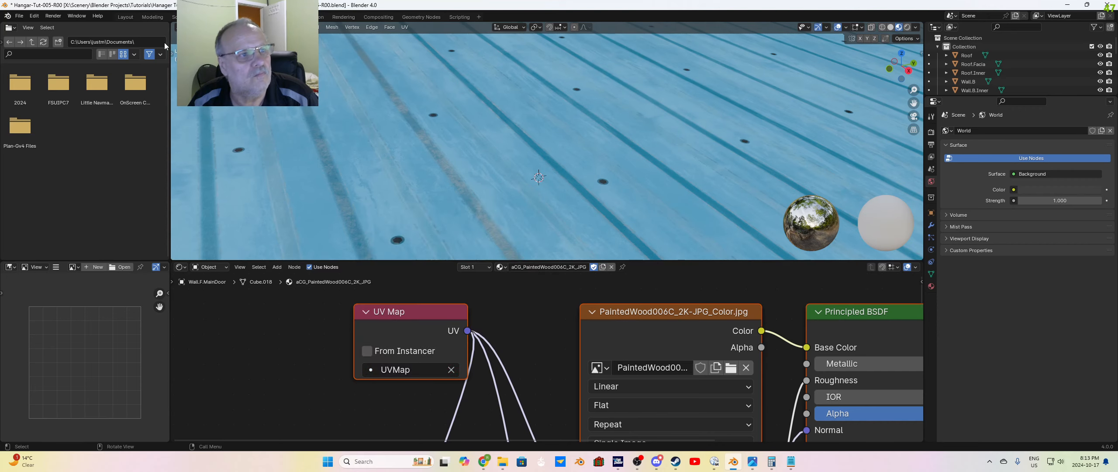
click(126, 17)
middle_drag(528, 280, 489, 304)
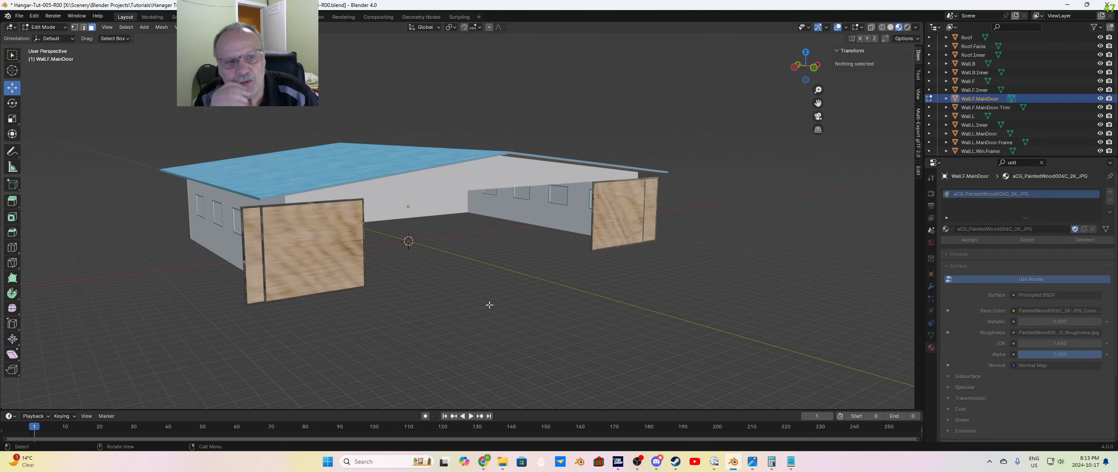
Step: Select the outer and inner faces of all four main door panels on both sides of the hangar opening
shift+click(347, 262)
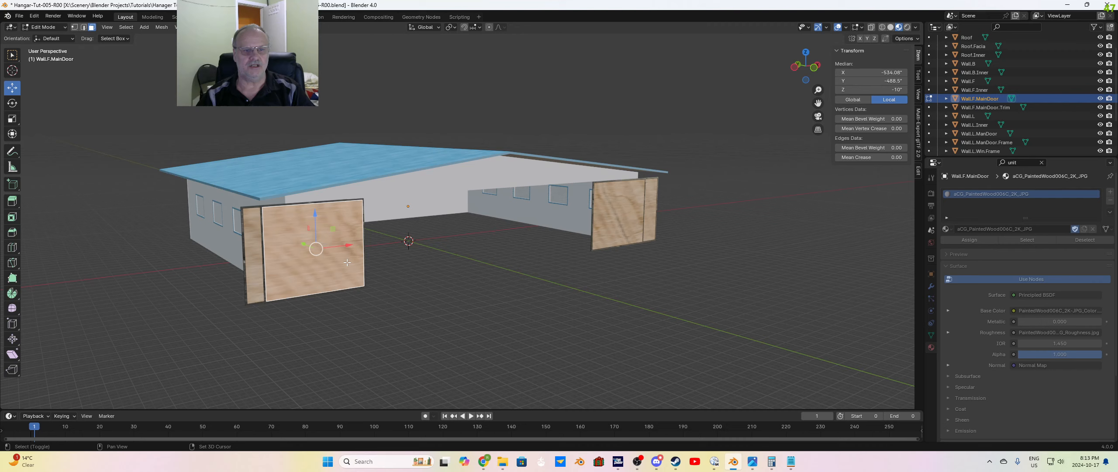
shift+click(260, 257)
shift+click(616, 225)
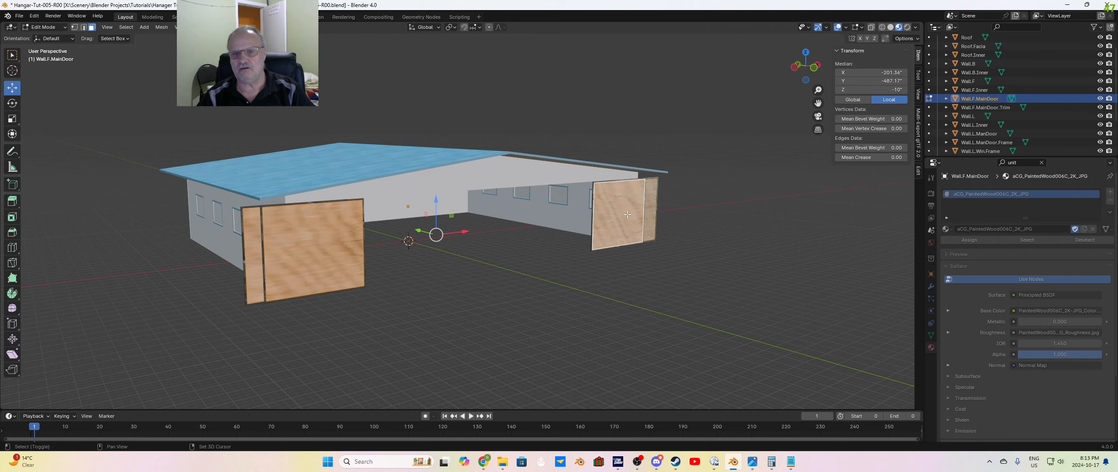
shift+click(654, 214)
middle_drag(654, 214, 660, 264)
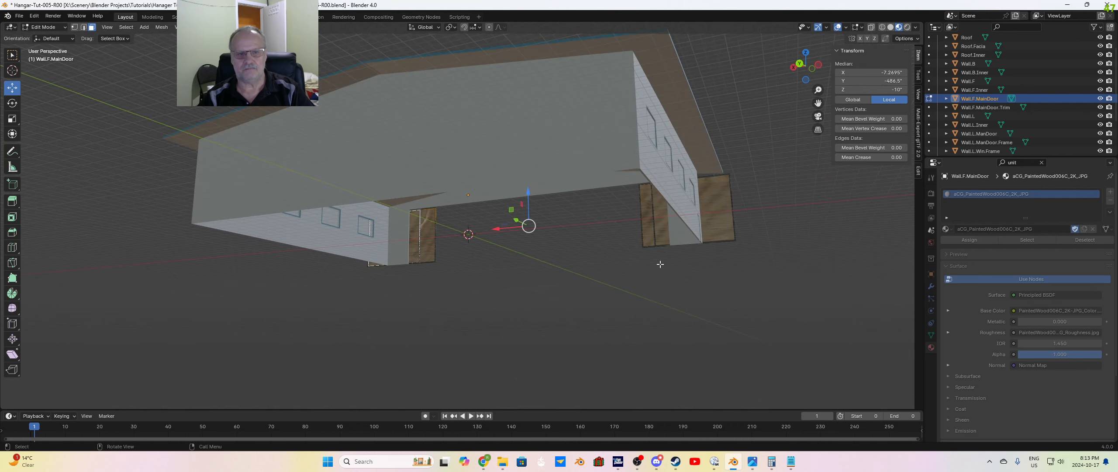
shift+click(413, 228)
shift+click(427, 230)
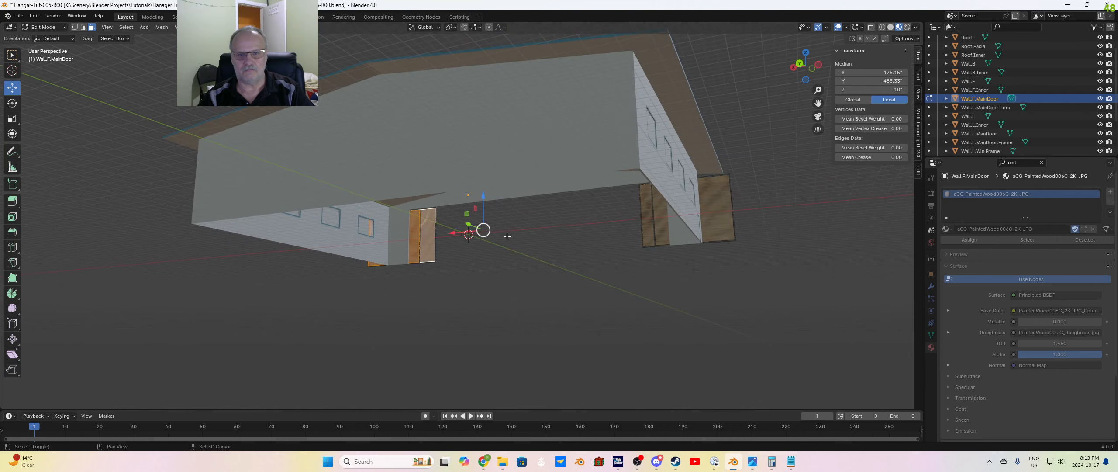
shift+click(649, 234)
shift+click(659, 229)
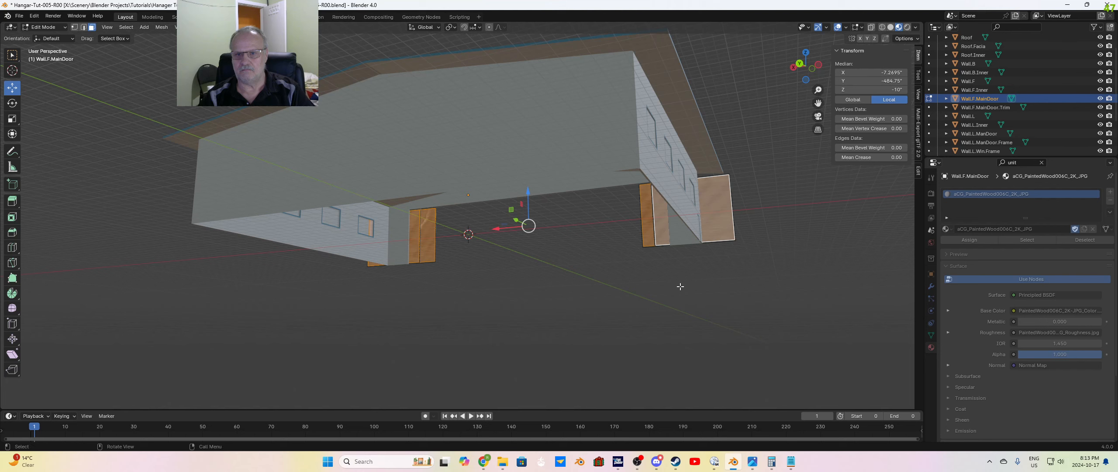
middle_drag(678, 282, 546, 326)
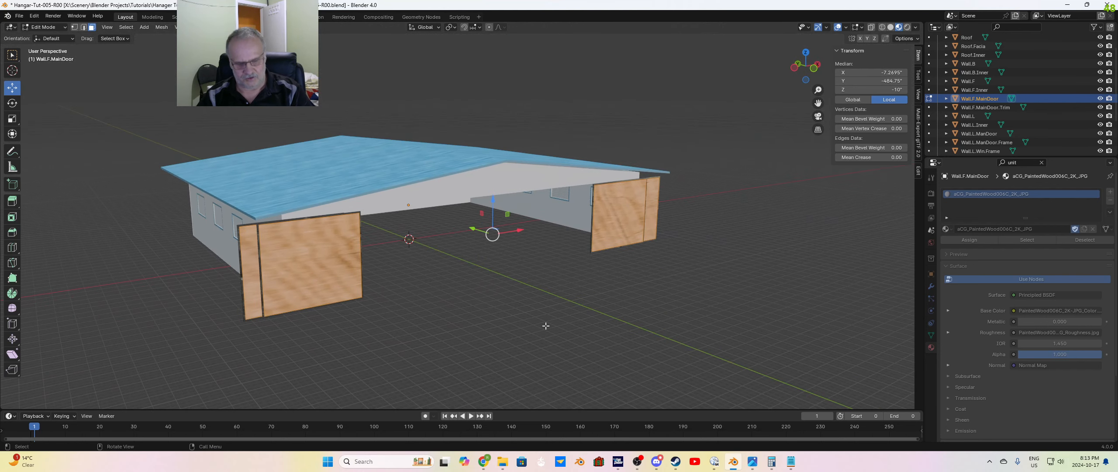
Step: Unwrap the selected door panel faces with Smart UV Project at its default settings and check the wood grain
key(u)
click(541, 326)
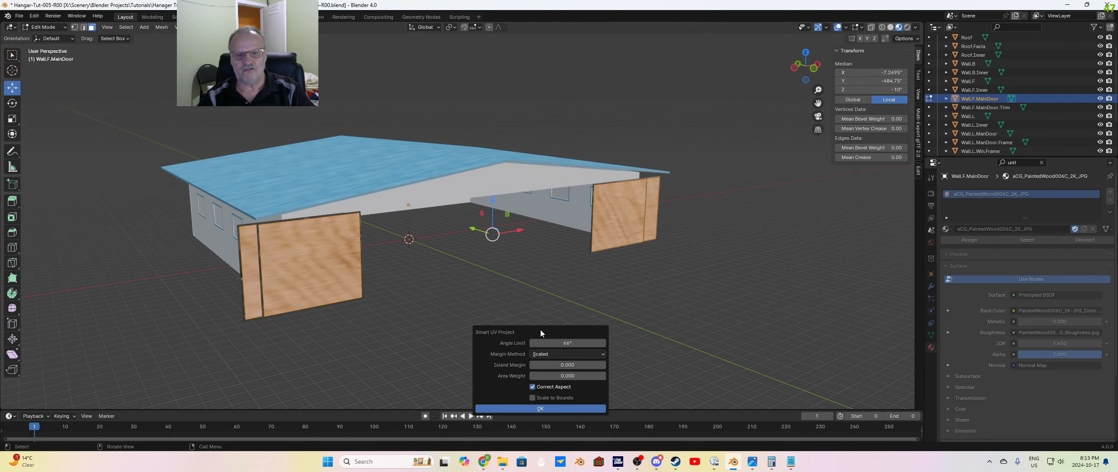
click(548, 407)
click(480, 330)
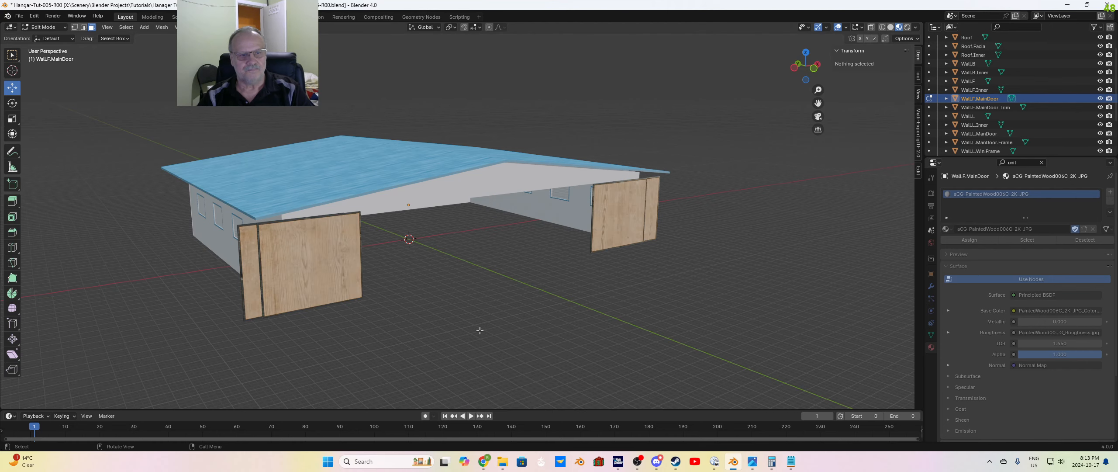
scroll(451, 331, up, 2)
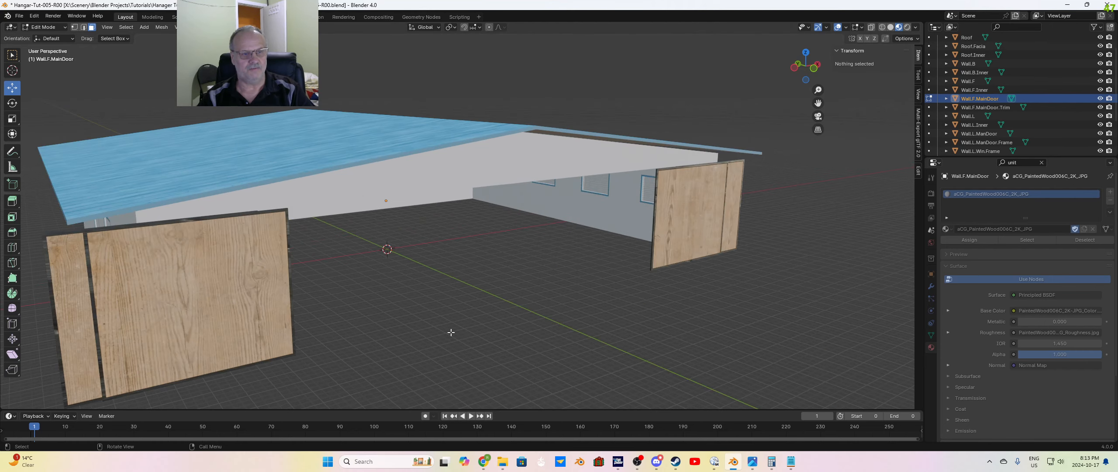
scroll(264, 274, down, 1)
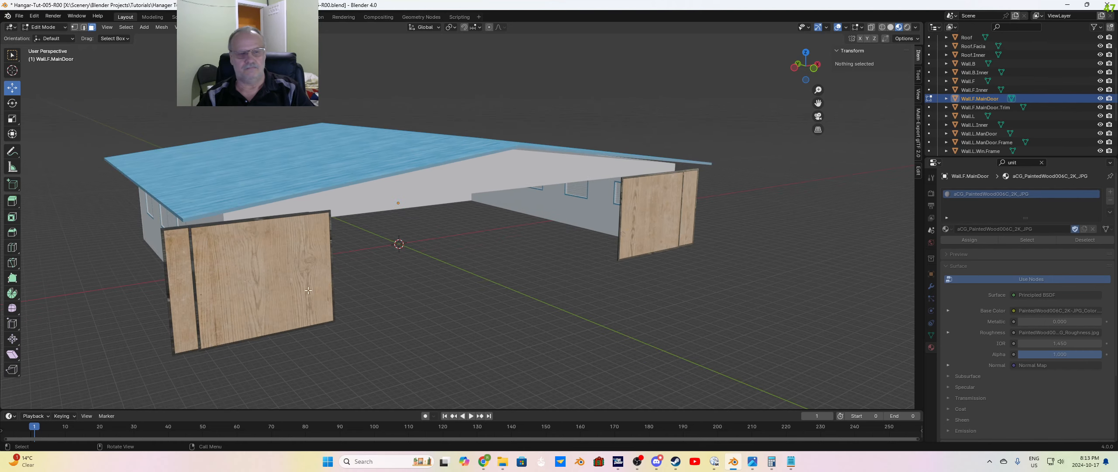
middle_drag(309, 290, 420, 286)
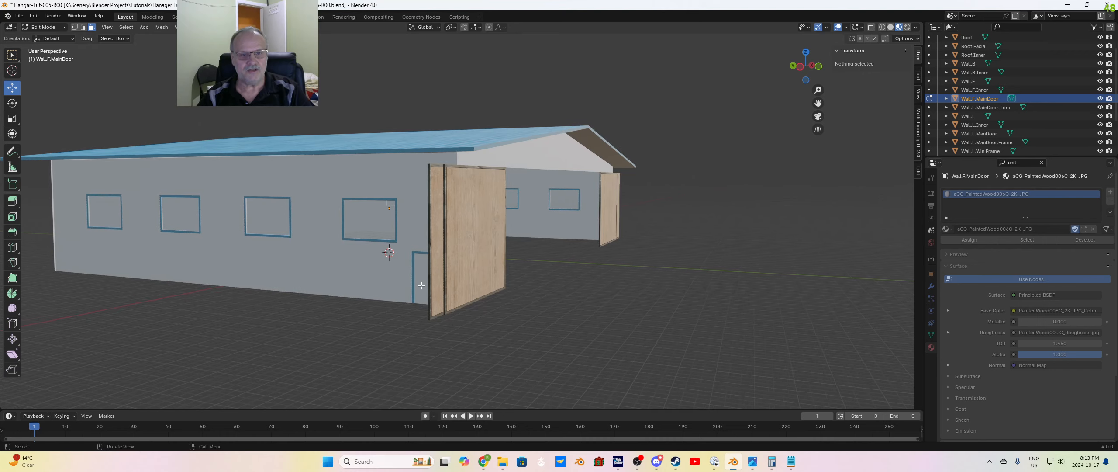
Step: Put Wall.L.ManDoor into Edit Mode and select both its outer and inner faces
click(978, 116)
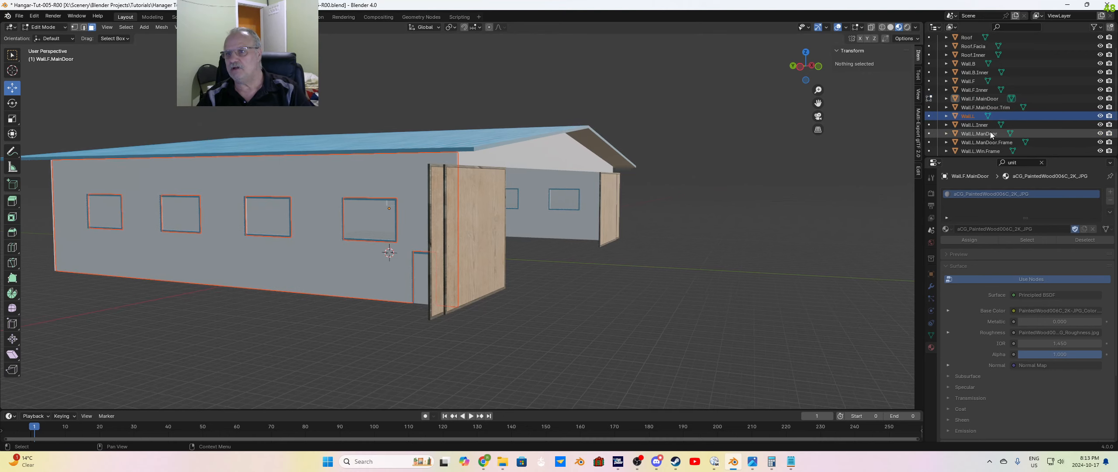
click(983, 134)
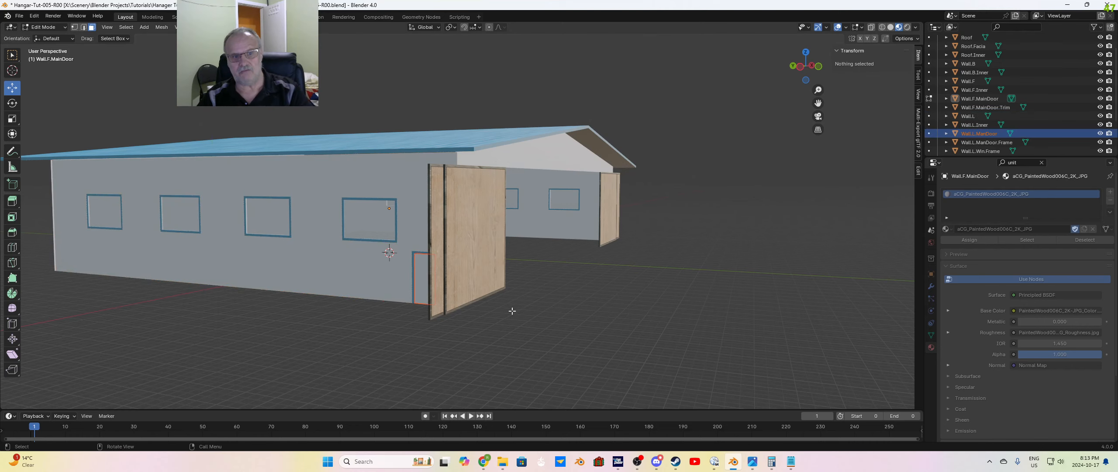
middle_drag(512, 310, 524, 322)
key(Tab)
key(Tab)
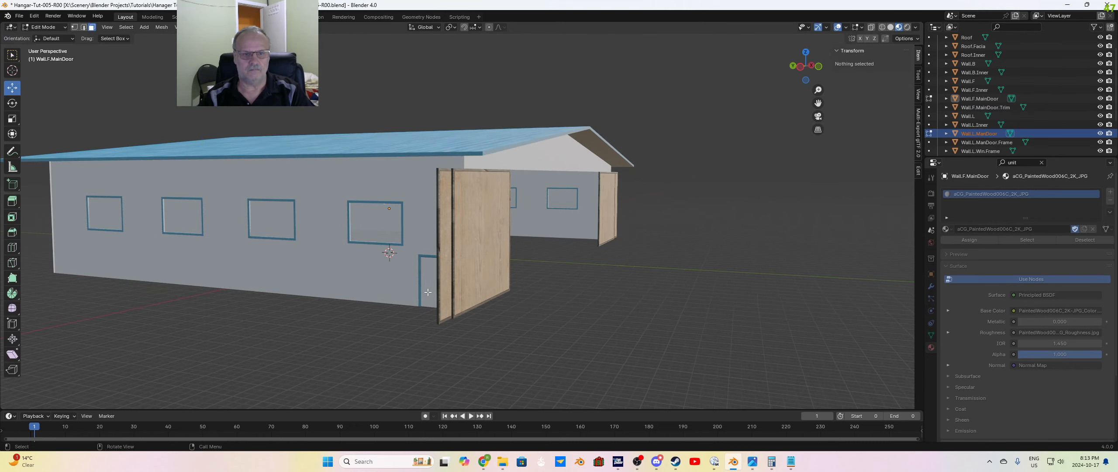
click(428, 292)
middle_drag(541, 335, 364, 272)
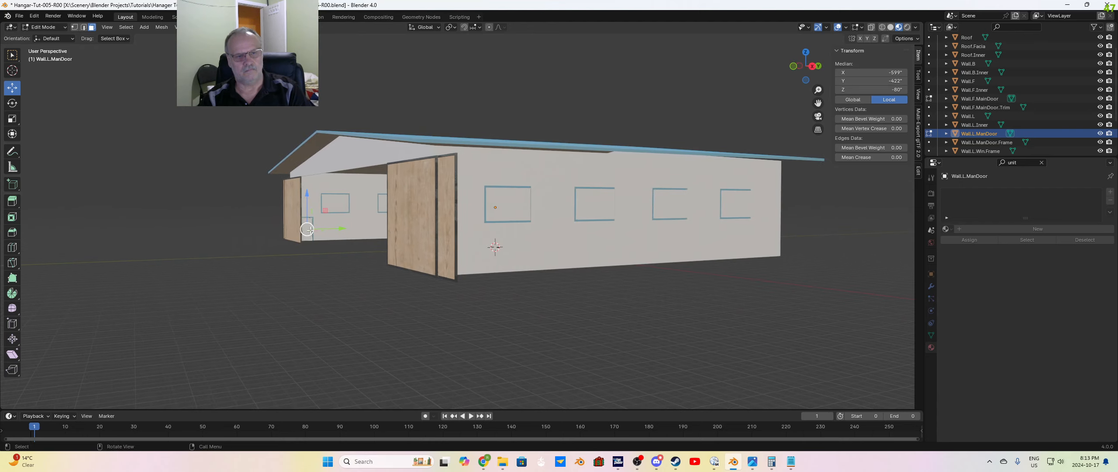
scroll(280, 241, up, 5)
middle_drag(196, 260, 207, 263)
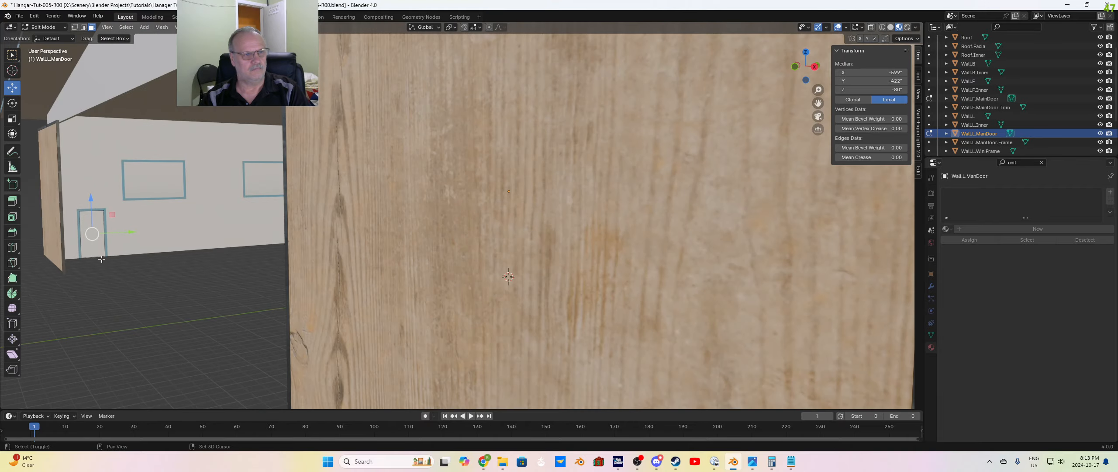
shift+click(98, 251)
middle_drag(98, 251, 243, 285)
scroll(245, 285, down, 6)
middle_drag(374, 279, 374, 287)
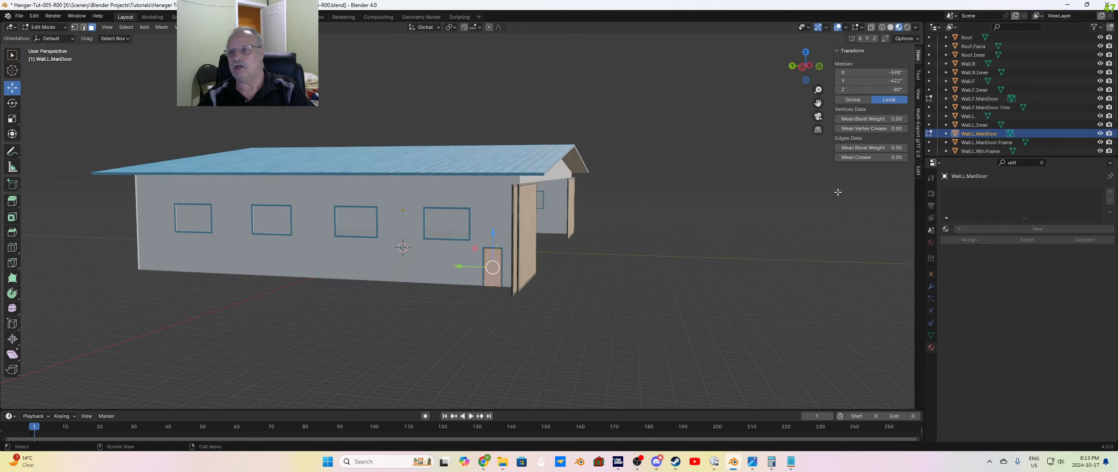
Step: Assign the existing aCG_Metal037_2K_JPG material to Wall.L.ManDoor and deselect its faces
click(945, 229)
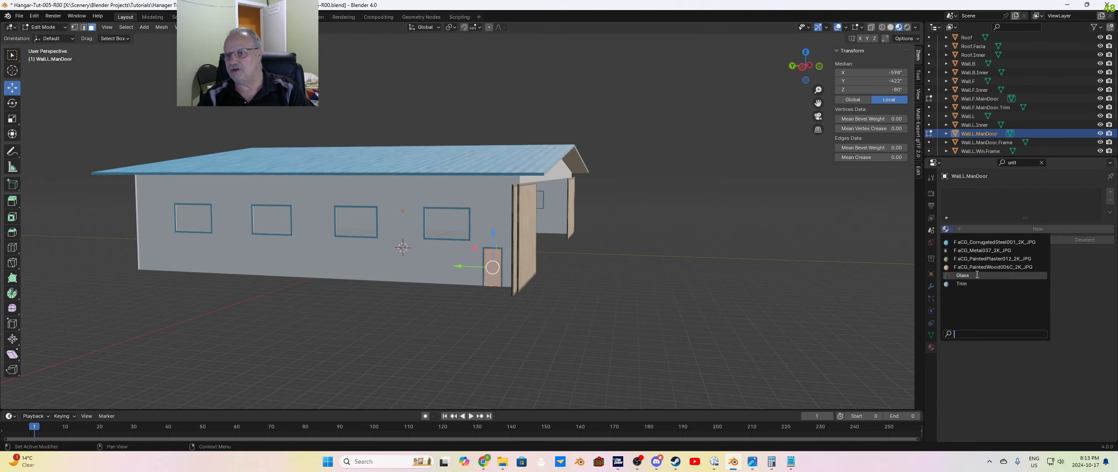
click(981, 250)
click(524, 318)
scroll(524, 319, up, 4)
scroll(524, 320, down, 2)
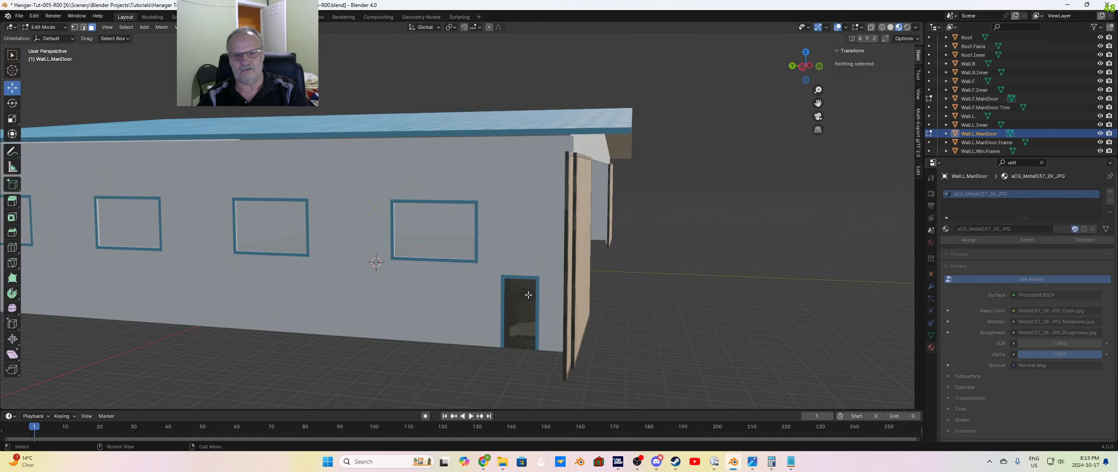
Step: Unwrap the outer face of Wall.L.ManDoor with Smart UV Project at its default settings and deselect it
scroll(524, 321, up, 3)
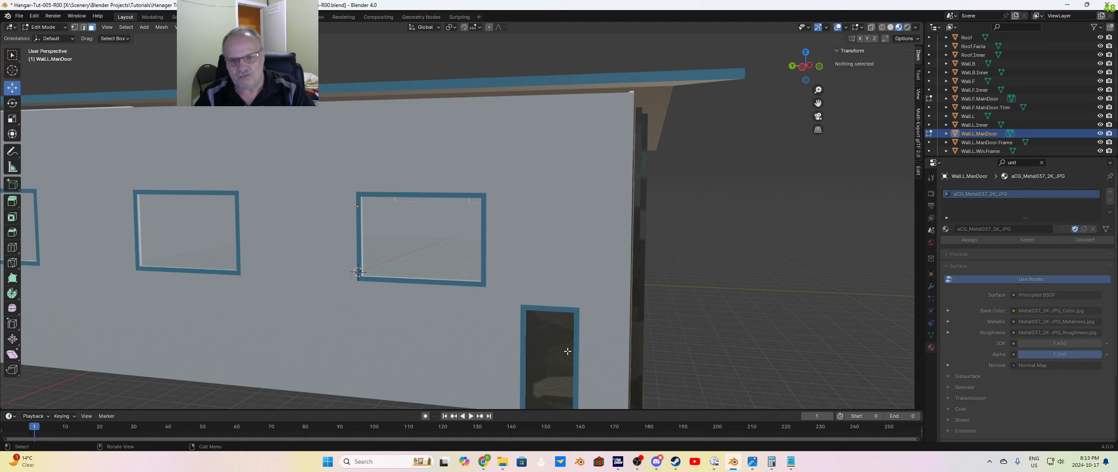
shift+middle_drag(568, 351, 567, 188)
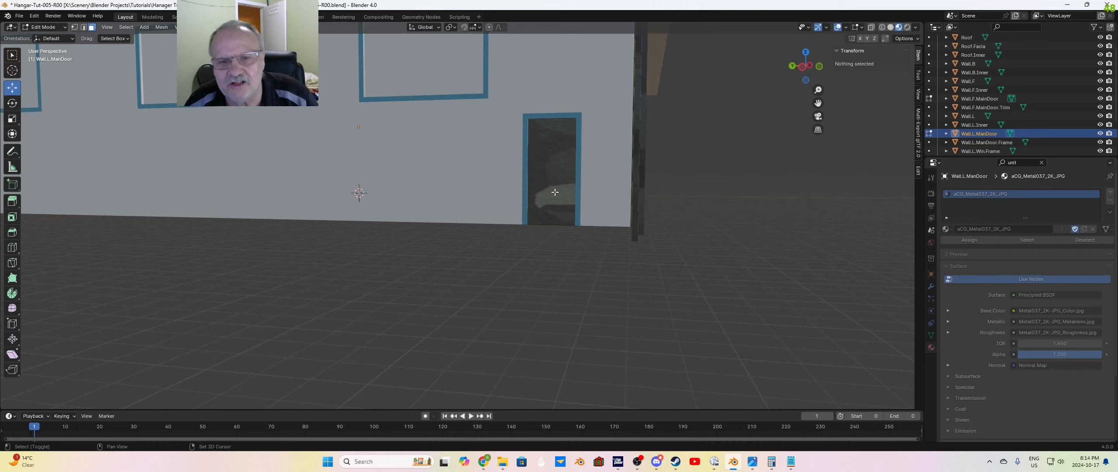
click(547, 159)
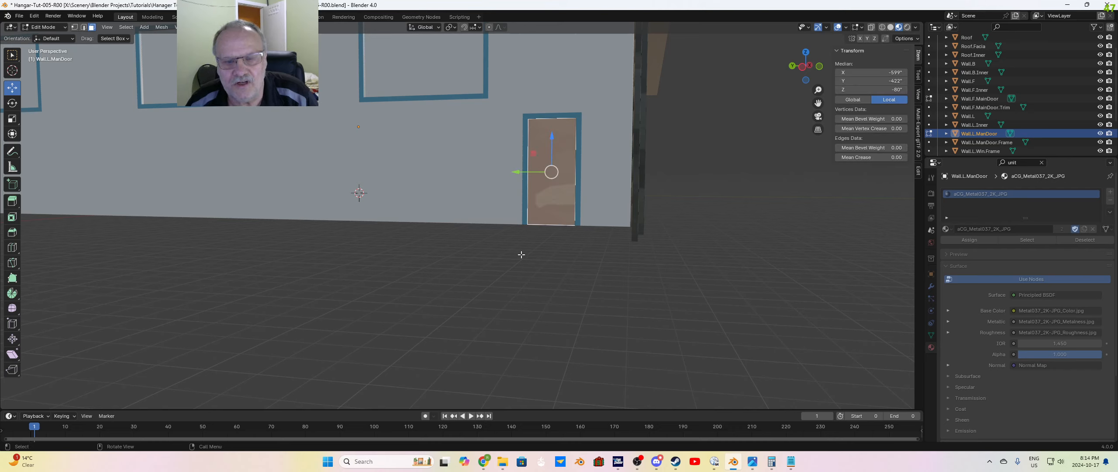
key(u)
click(601, 267)
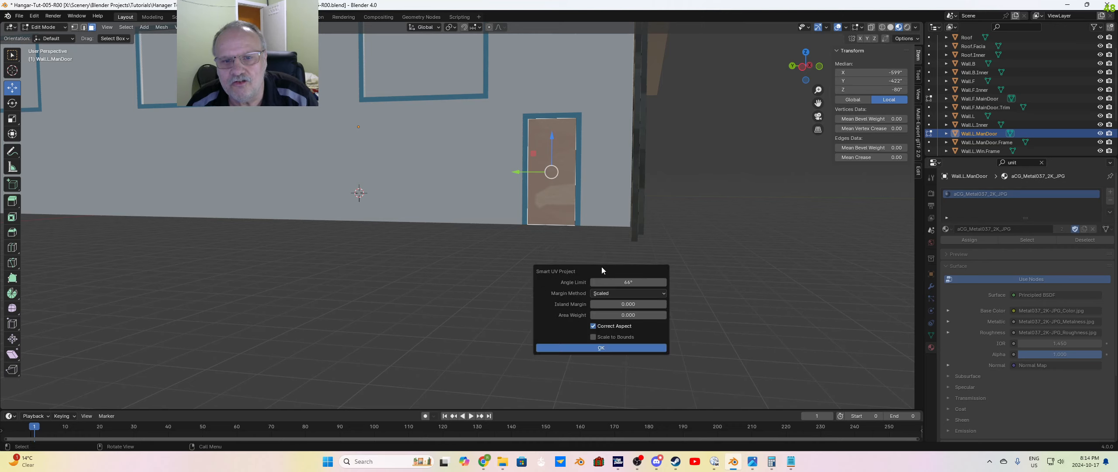
click(591, 348)
key(alt+a)
Step: Unwrap the inner face of Wall.L.ManDoor with Smart UV Project at default settings and clear the selection
middle_drag(594, 234, 399, 231)
click(283, 165)
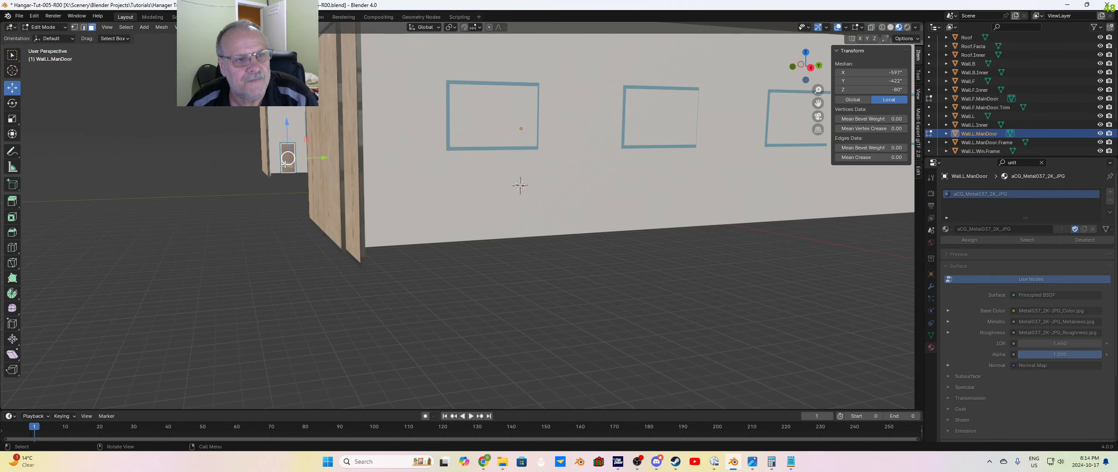
key(u)
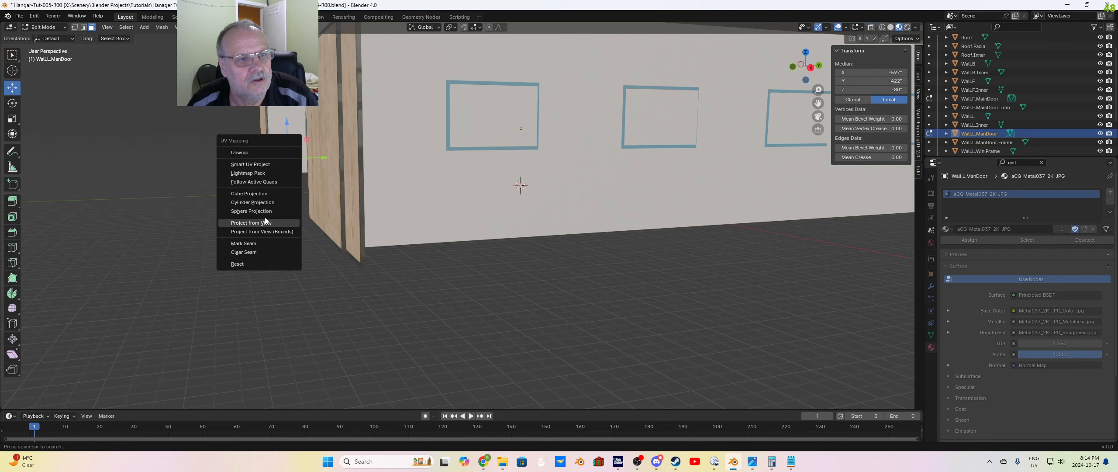
click(250, 164)
click(267, 243)
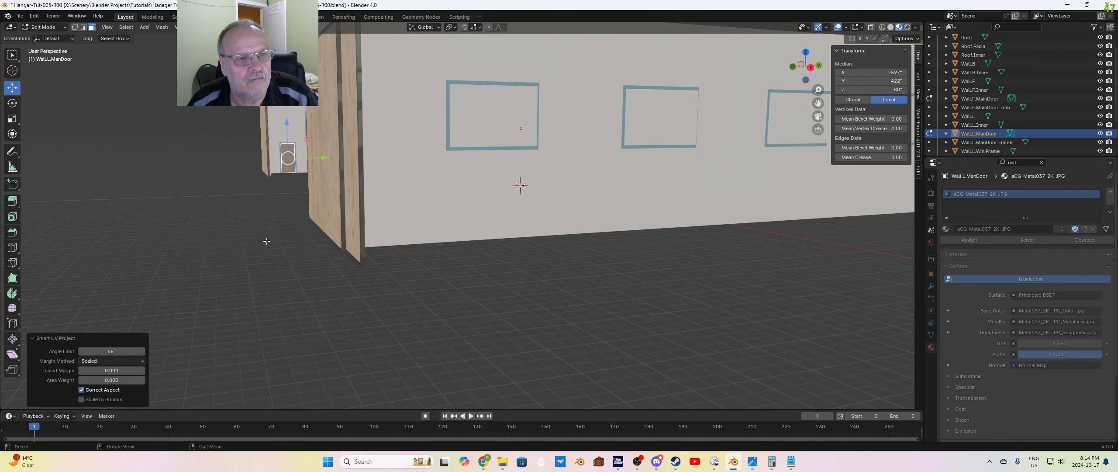
click(274, 242)
middle_drag(274, 241, 432, 207)
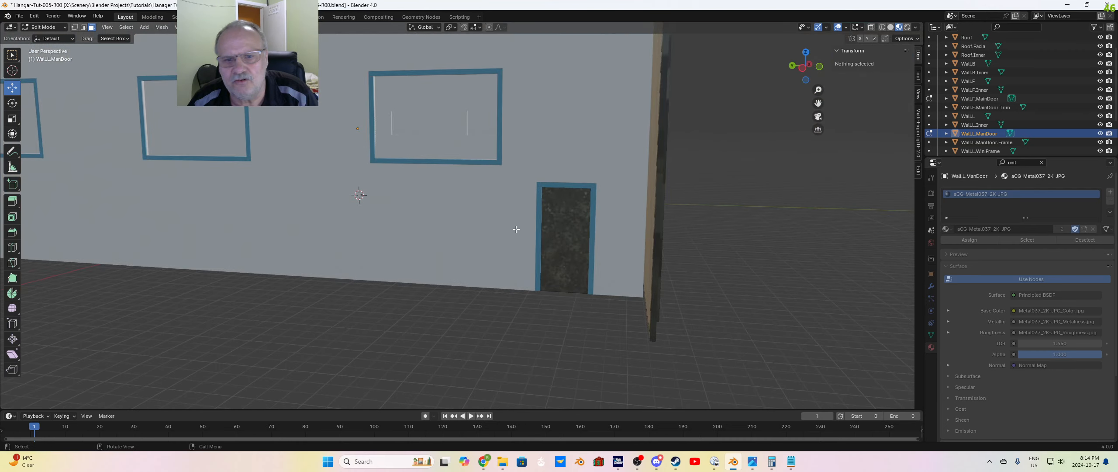
Step: Examine the metal texture on the side man door up close, and look over the hangar's front and main doors
scroll(568, 248, up, 8)
scroll(609, 263, down, 5)
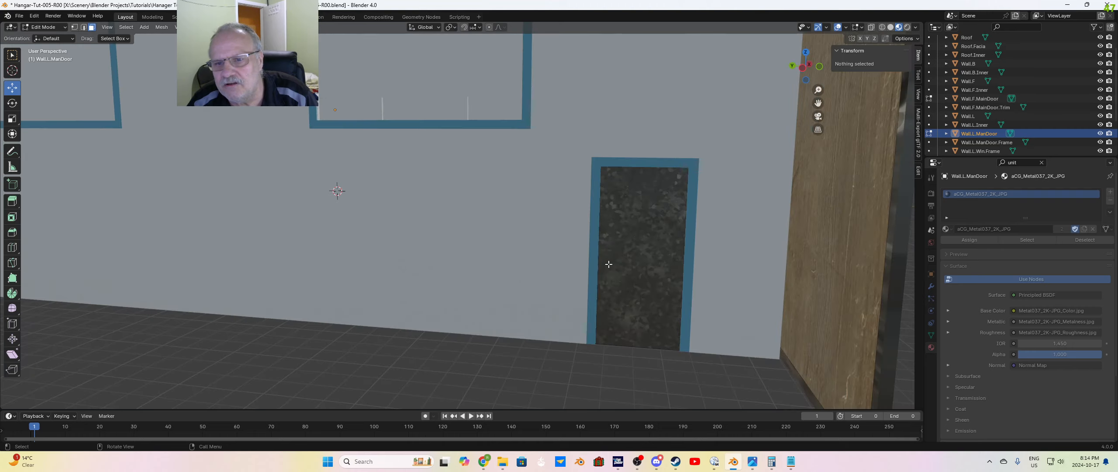
scroll(703, 257, up, 5)
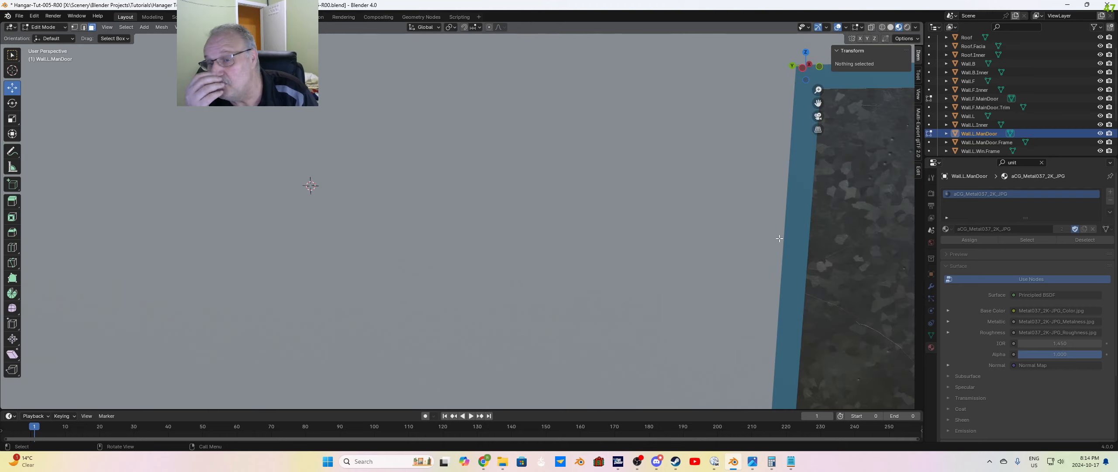
scroll(779, 238, down, 5)
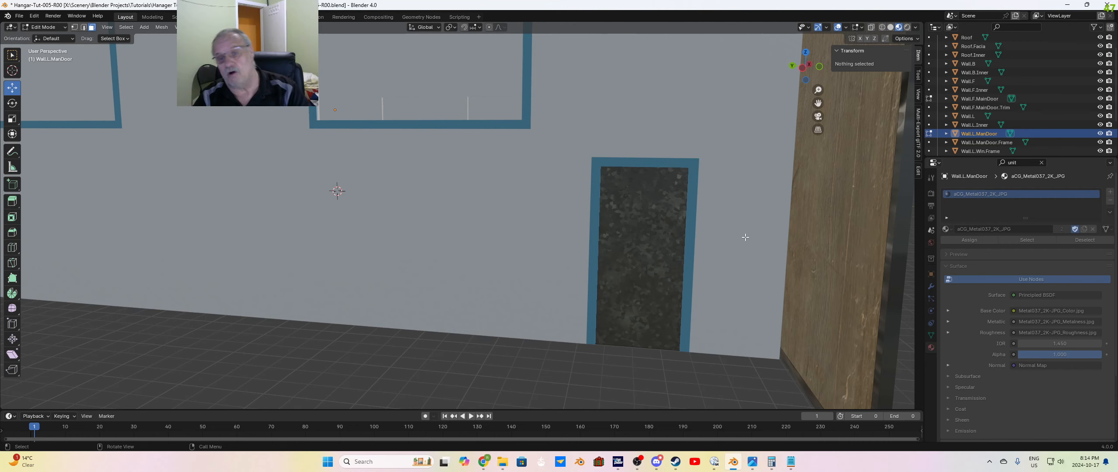
scroll(702, 236, down, 8)
middle_drag(702, 236, 667, 259)
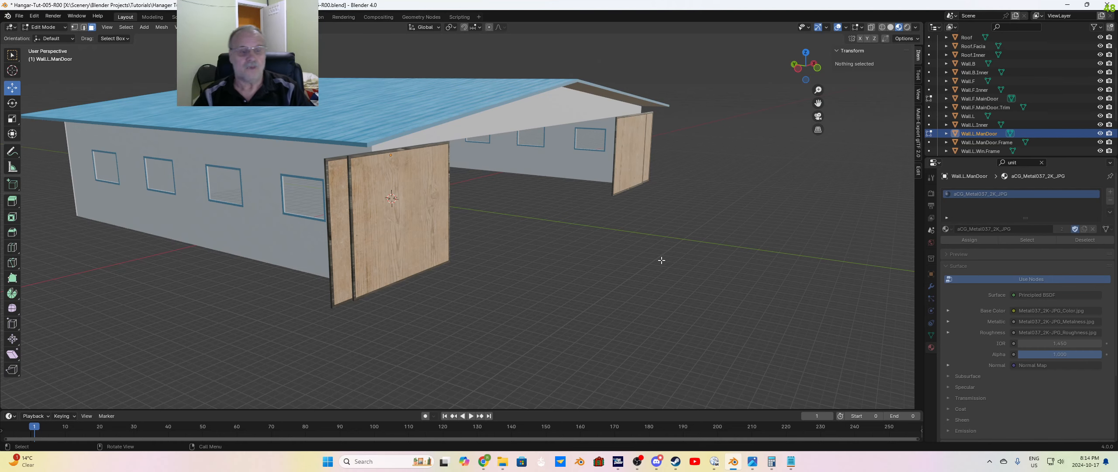
middle_drag(657, 258, 583, 257)
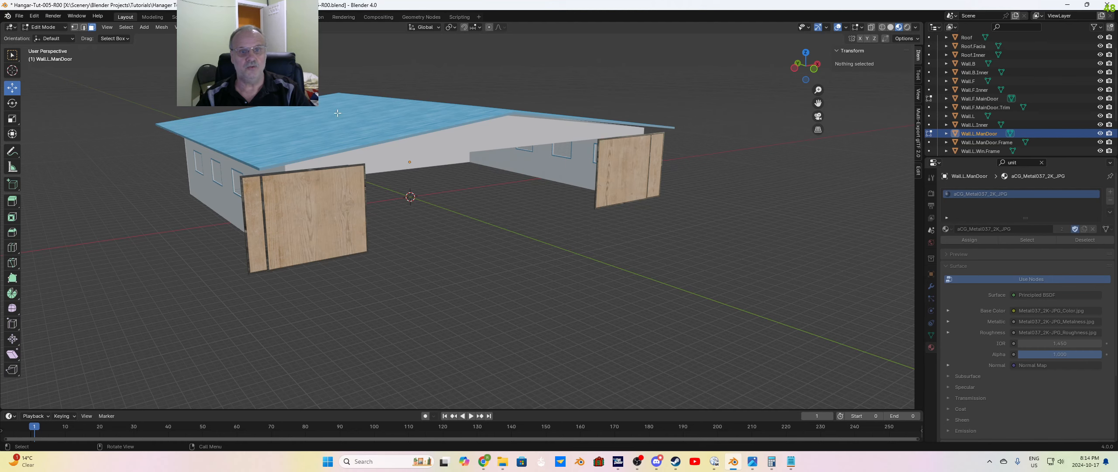
middle_drag(477, 259, 324, 222)
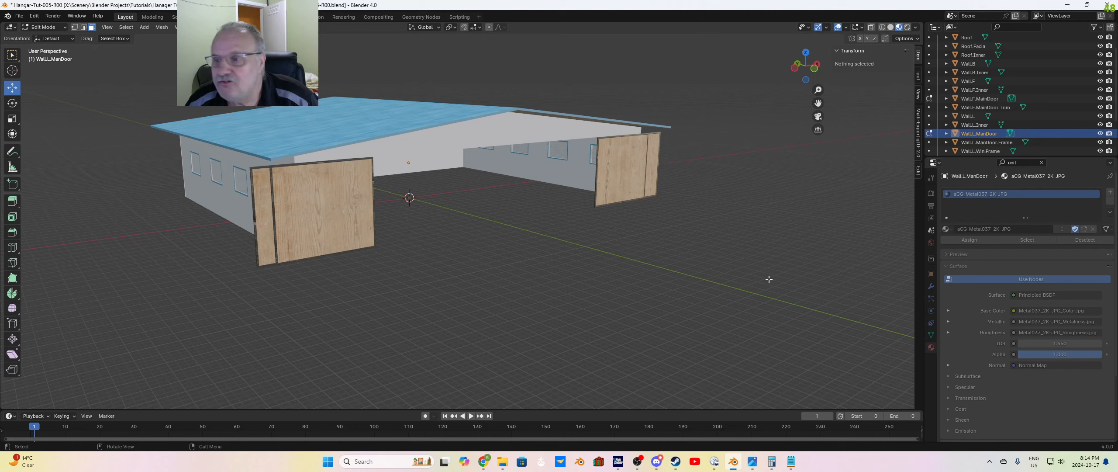
Step: Select the back wall face of Wall.B.Inner in Edit Mode, assign it the existing aCG_PaintedPlaster012_2K_JPG material, and deselect it
scroll(974, 92, up, 2)
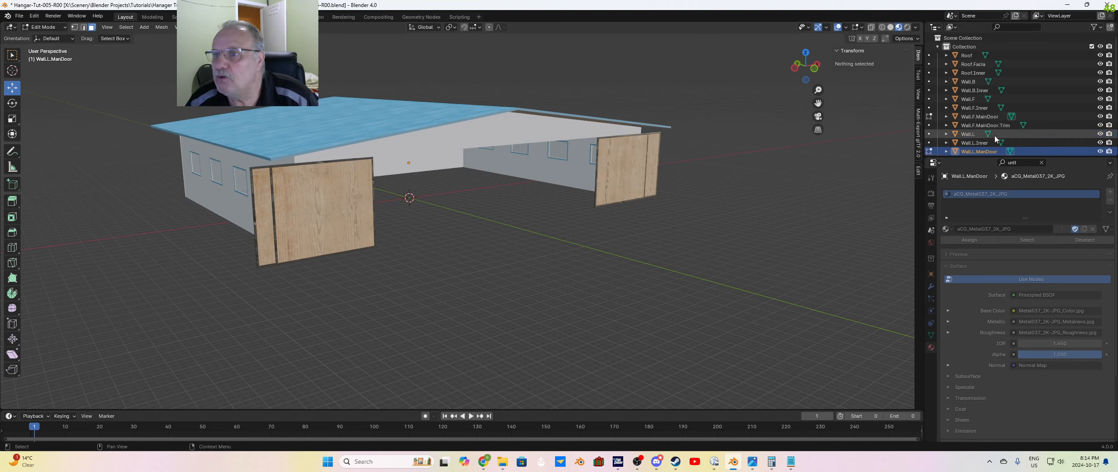
click(969, 82)
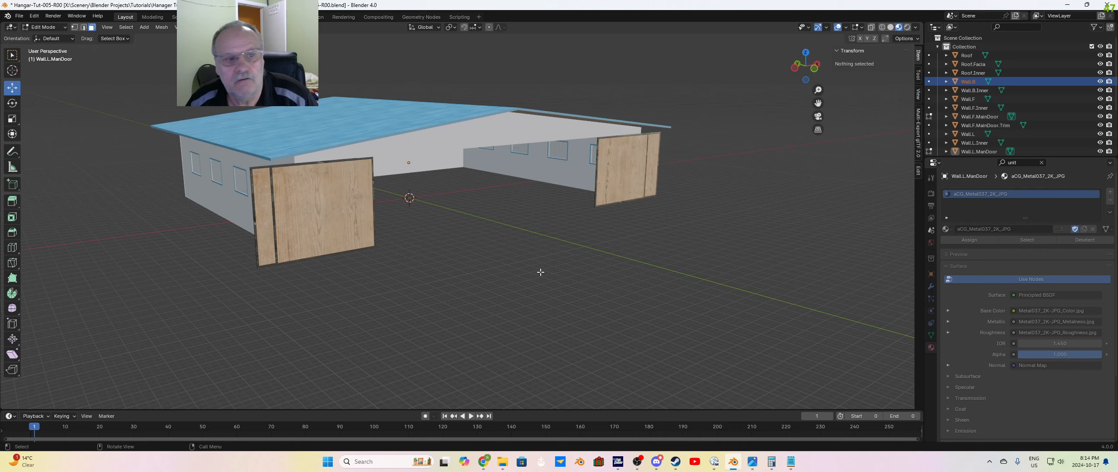
middle_drag(540, 272, 585, 268)
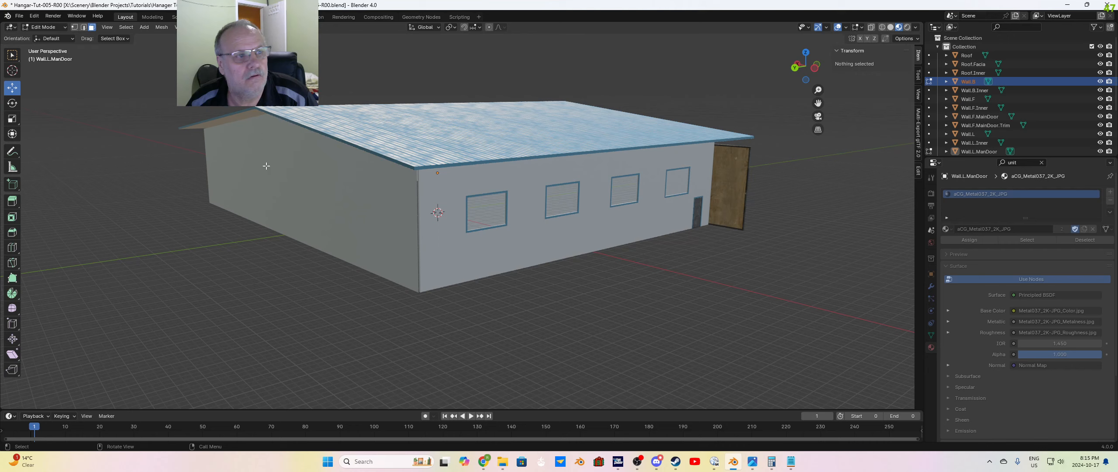
key(Tab)
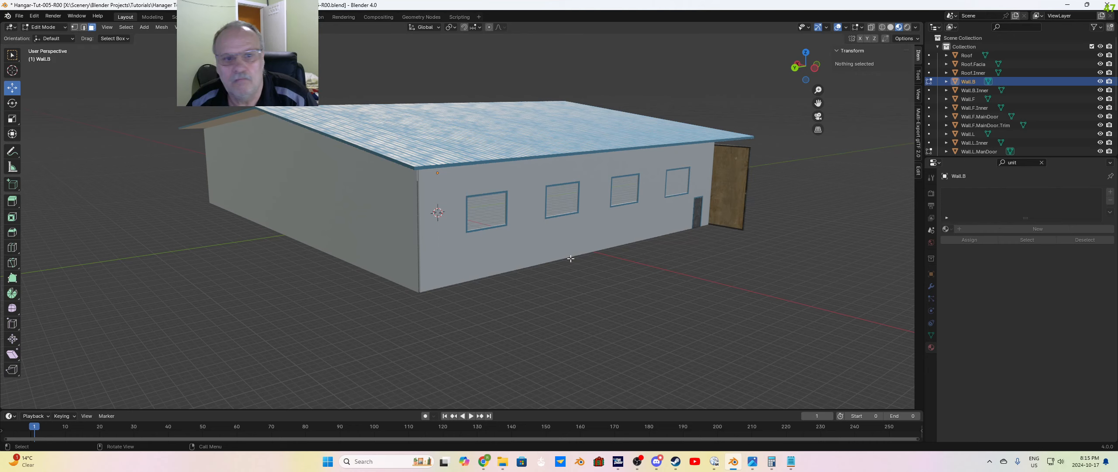
click(305, 216)
key(Tab)
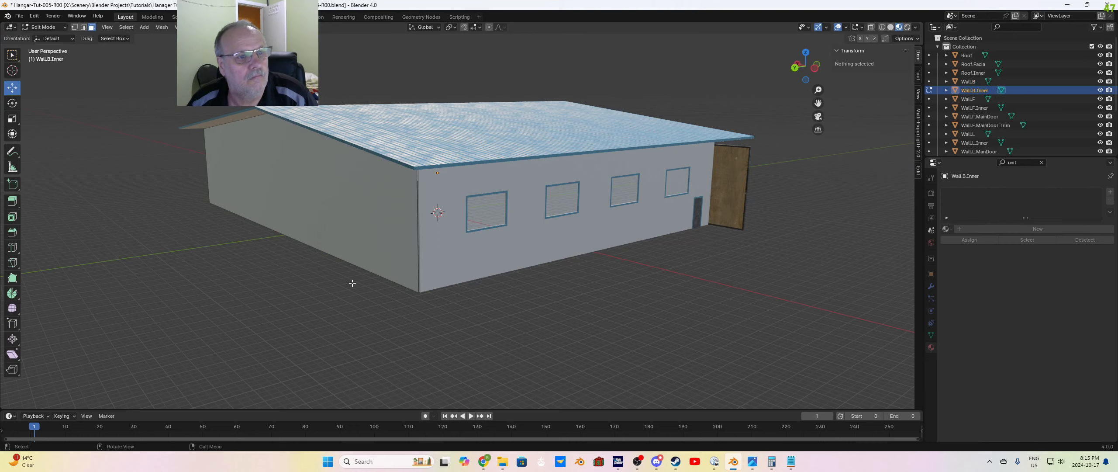
click(237, 192)
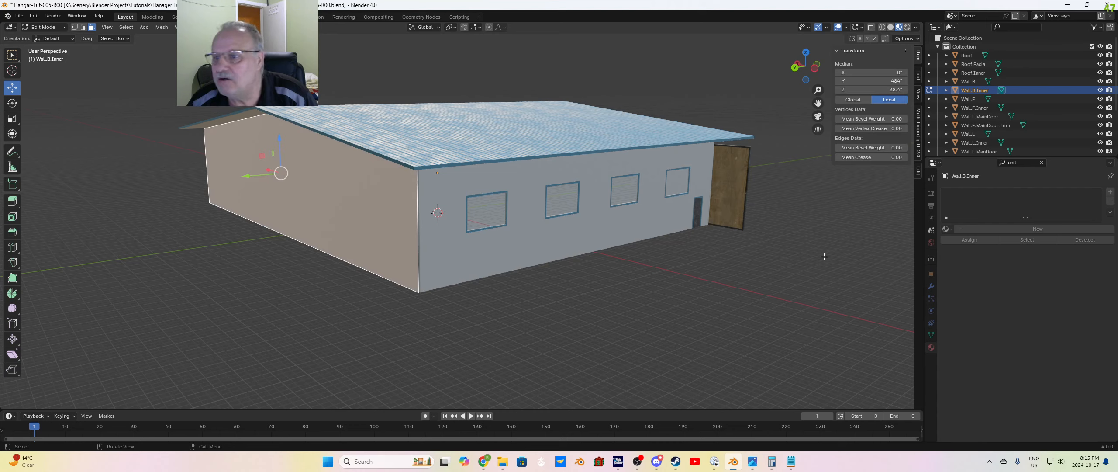
click(947, 229)
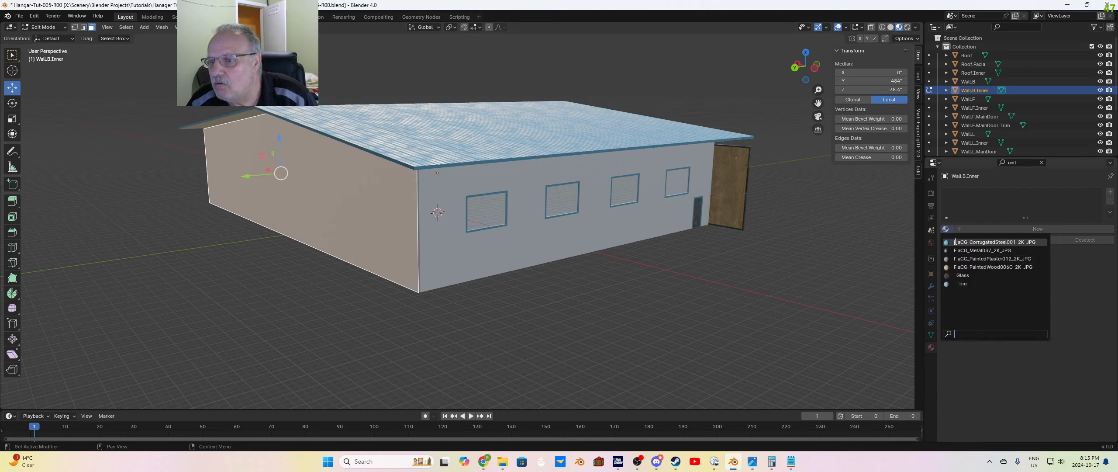
click(990, 258)
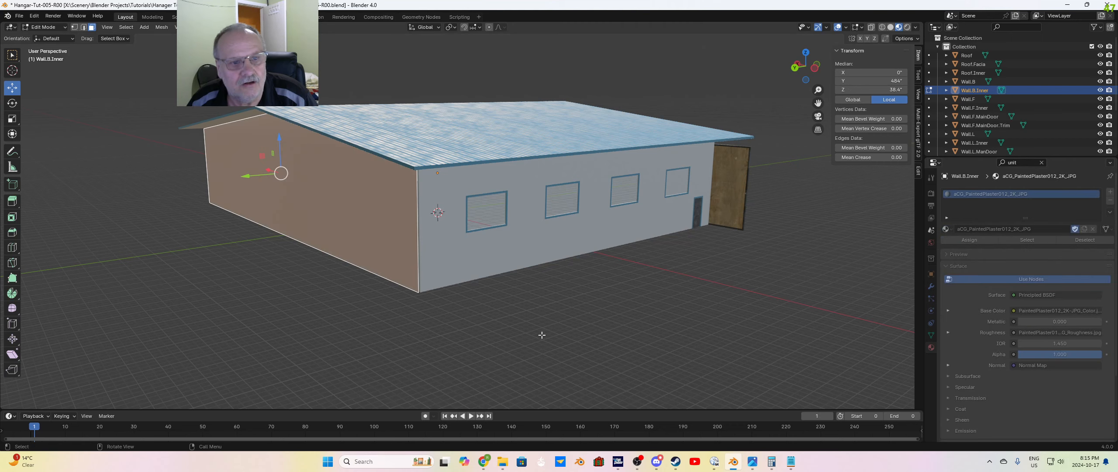
click(510, 286)
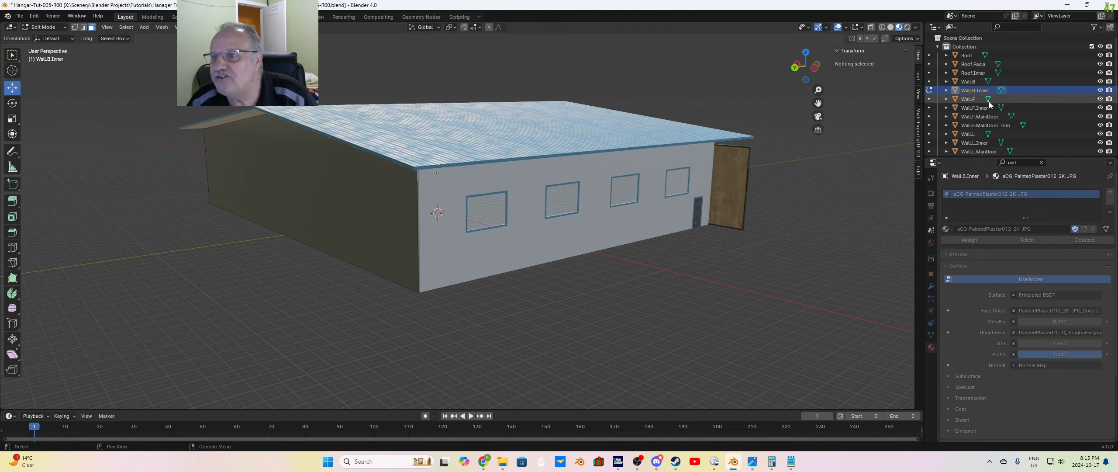
Step: Select the front gable face of Wall.F in Edit Mode, assign the existing aCG_PaintedPlaster012_2K_JPG material, and deselect it
click(976, 100)
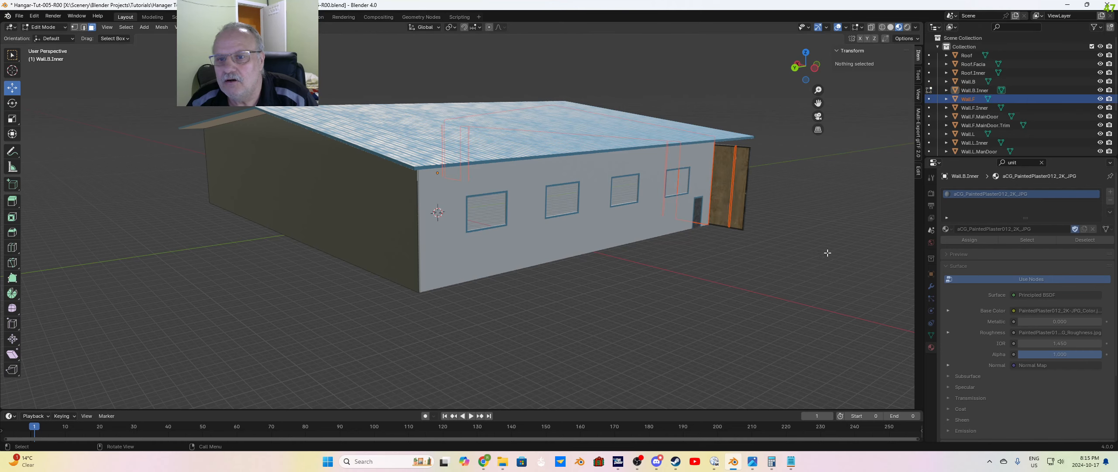
middle_drag(826, 250, 735, 241)
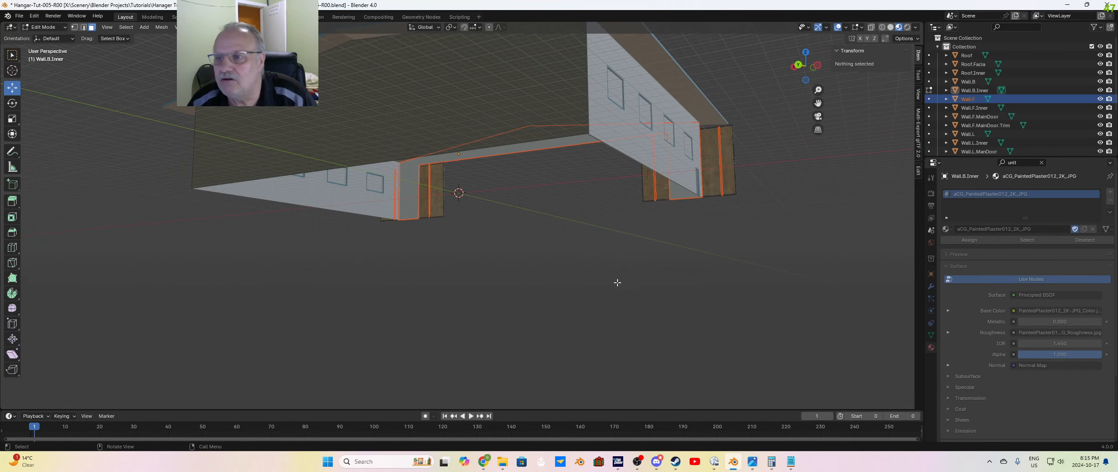
middle_drag(617, 283, 663, 232)
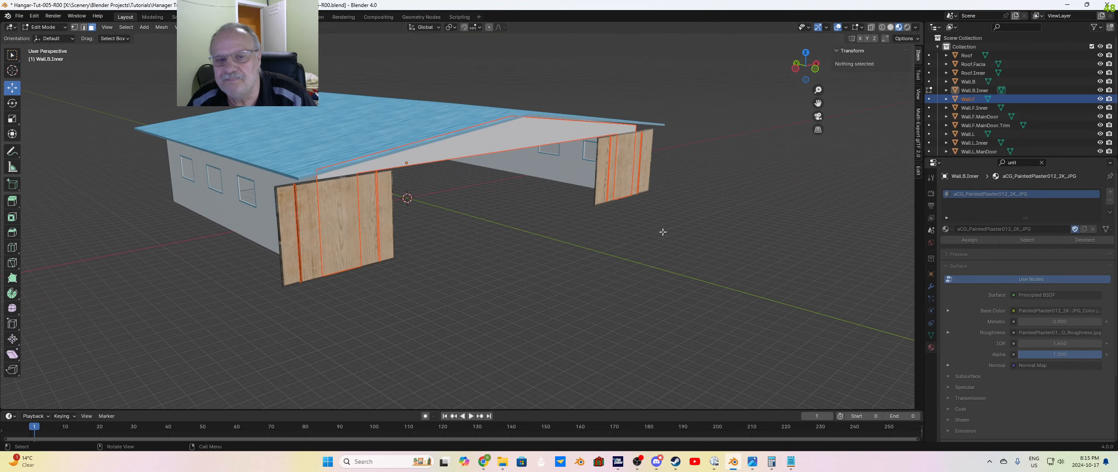
key(Tab)
key(Tab)
click(525, 136)
middle_drag(609, 329, 737, 298)
click(946, 228)
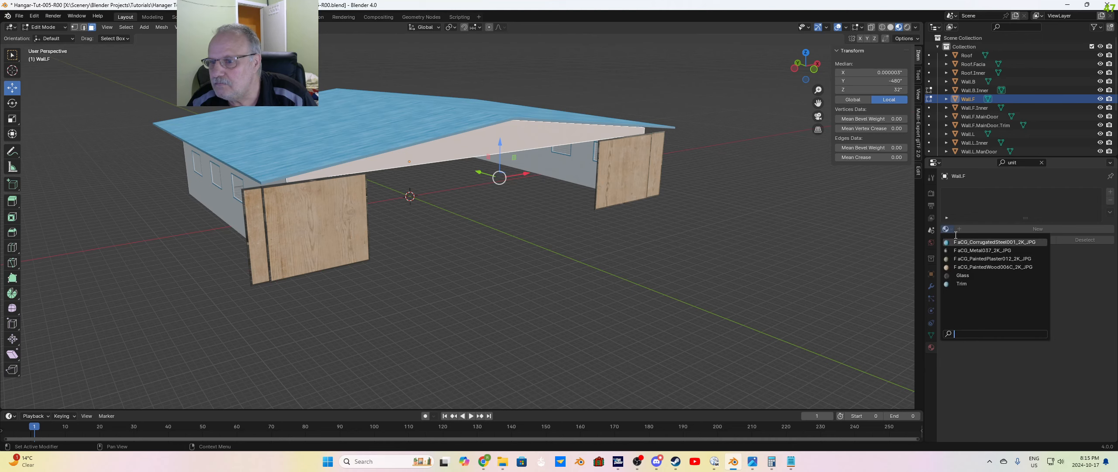
click(1001, 260)
click(651, 297)
Step: Select the lower and upper outer faces of Wall.L in Edit Mode, assign the existing aCG_PaintedPlaster012_2K_JPG material, and clear the selection
middle_drag(388, 269, 430, 267)
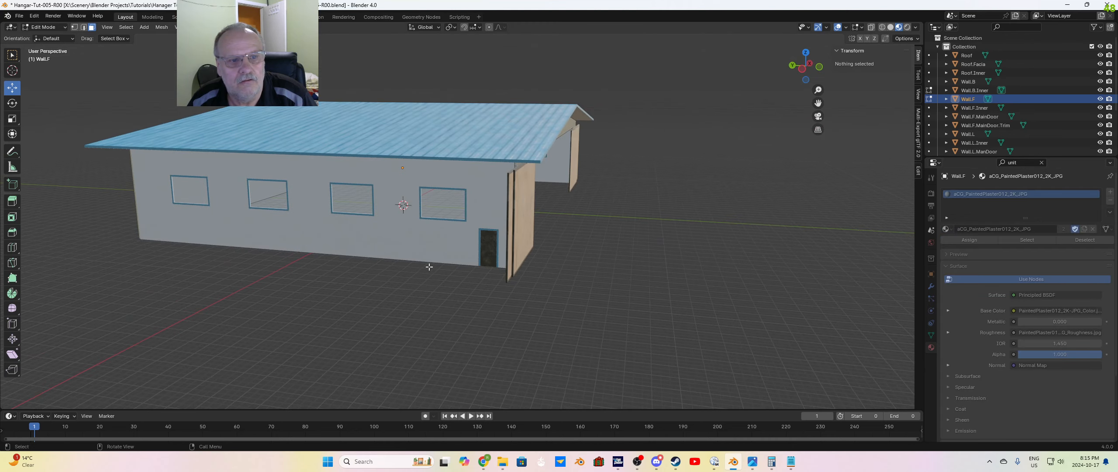
click(968, 134)
key(Tab)
key(Tab)
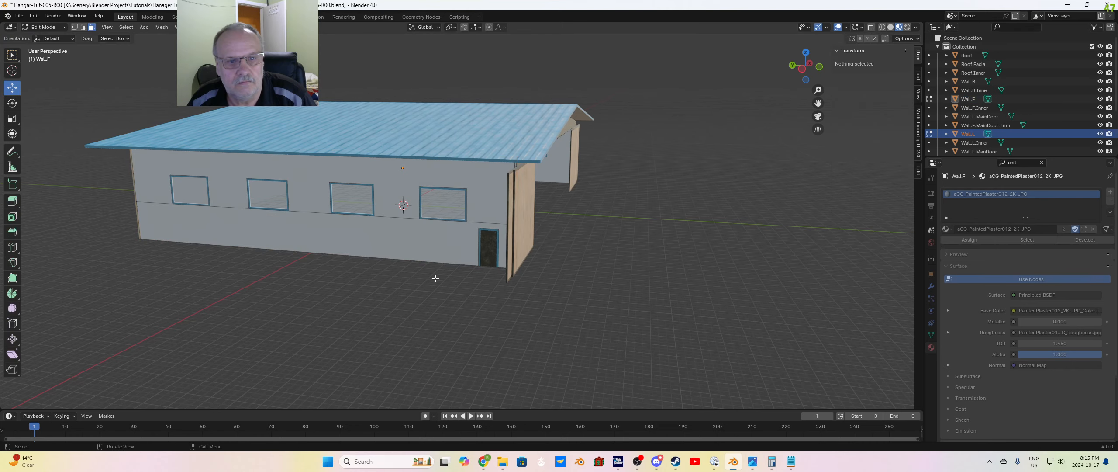
click(403, 236)
shift+click(383, 192)
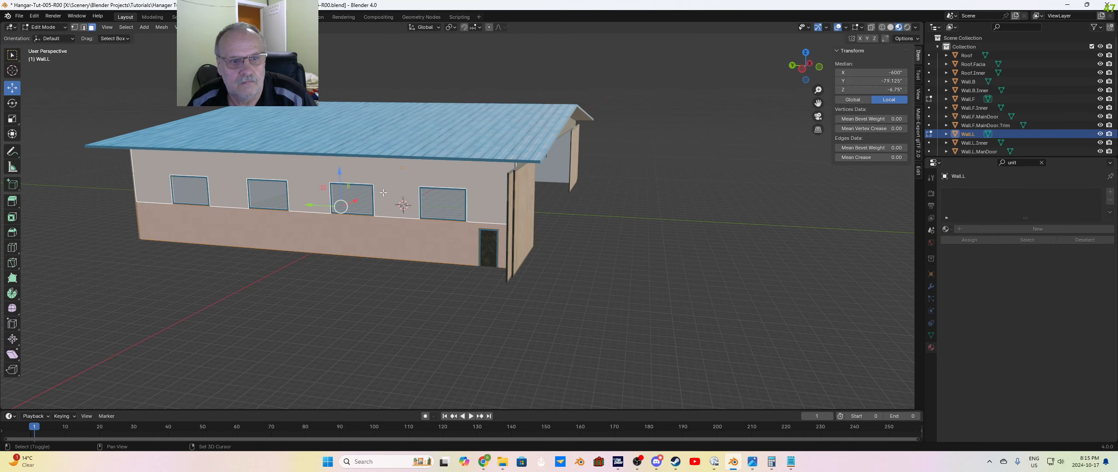
click(945, 228)
click(985, 258)
click(684, 281)
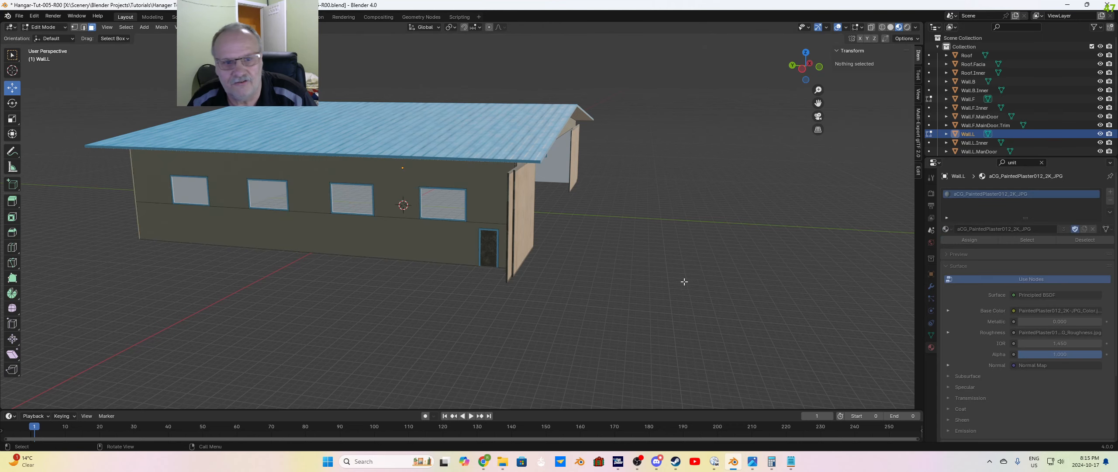
Step: Select the lower and upper outer faces of Wall.R in Edit Mode, assign the existing aCG_PaintedPlaster012_2K_JPG material, and clear the selection
mouse_move(684, 282)
middle_down()
mouse_move(628, 270)
mouse_move(527, 275)
middle_up()
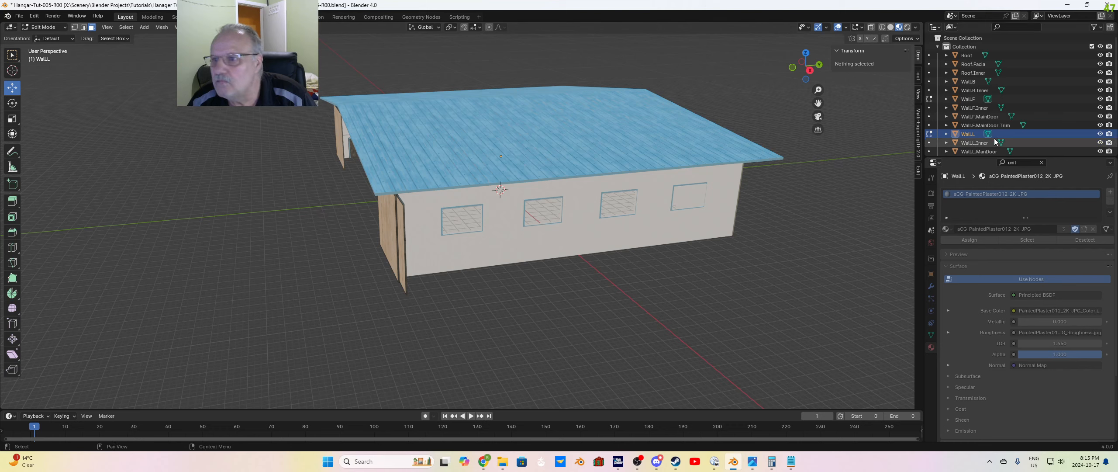
scroll(965, 140, down, 3)
click(967, 134)
key(Tab)
key(Tab)
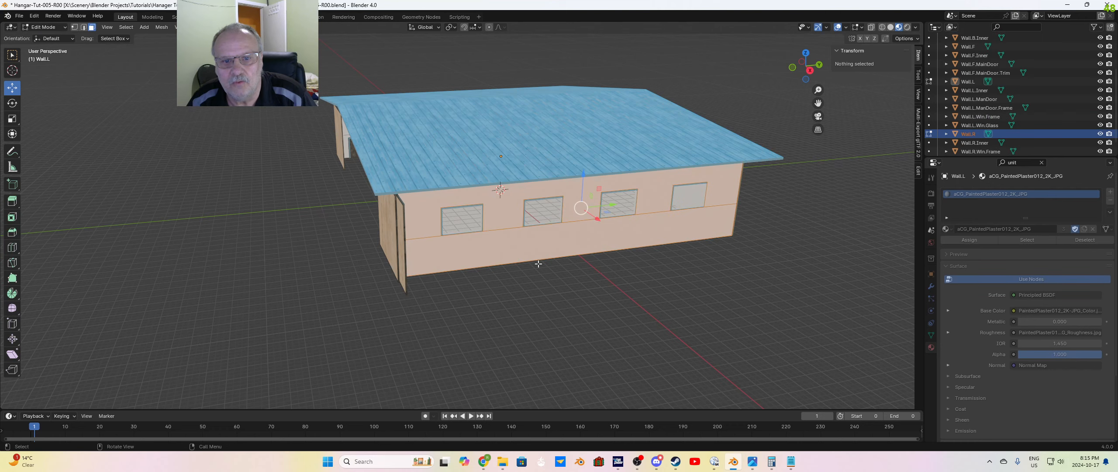
click(531, 246)
shift+click(507, 220)
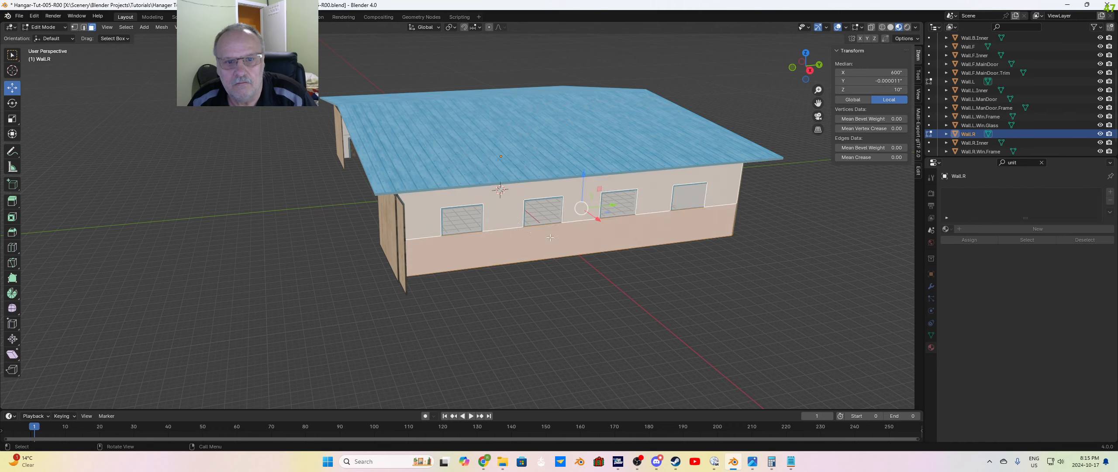
click(950, 231)
click(991, 262)
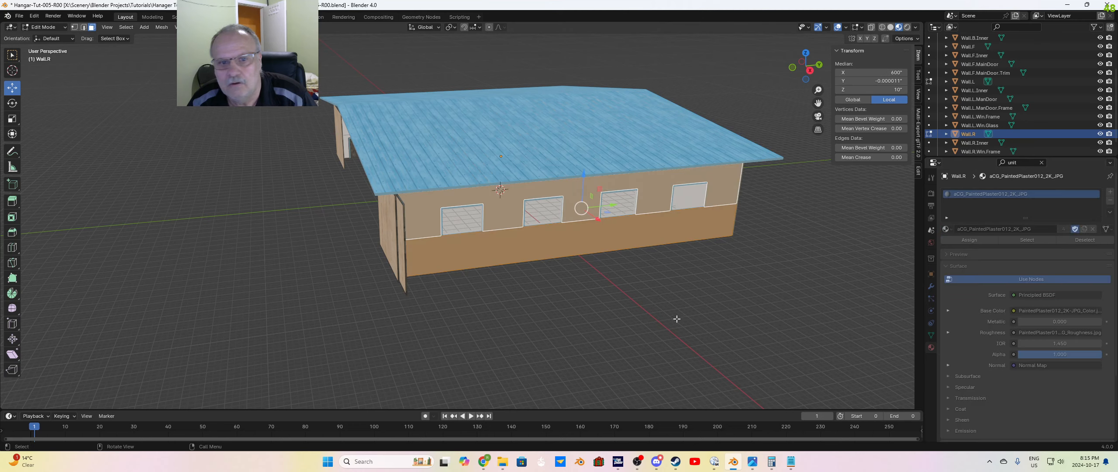
click(676, 318)
Step: Set the UV Map node of the aCG_PaintedPlaster012_2K_JPG material to UVMap in the Shading workspace, and return to the Layout workspace
middle_drag(676, 319, 720, 315)
click(280, 17)
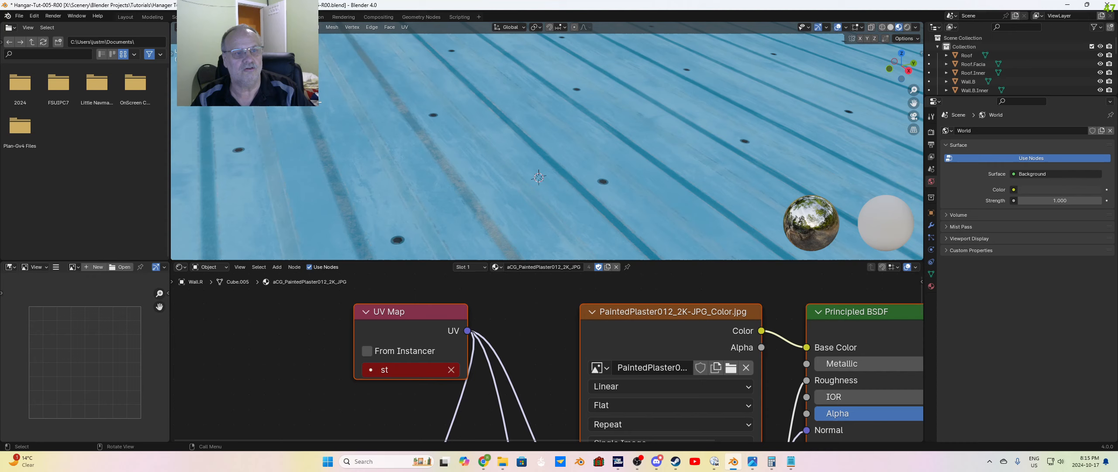
click(384, 369)
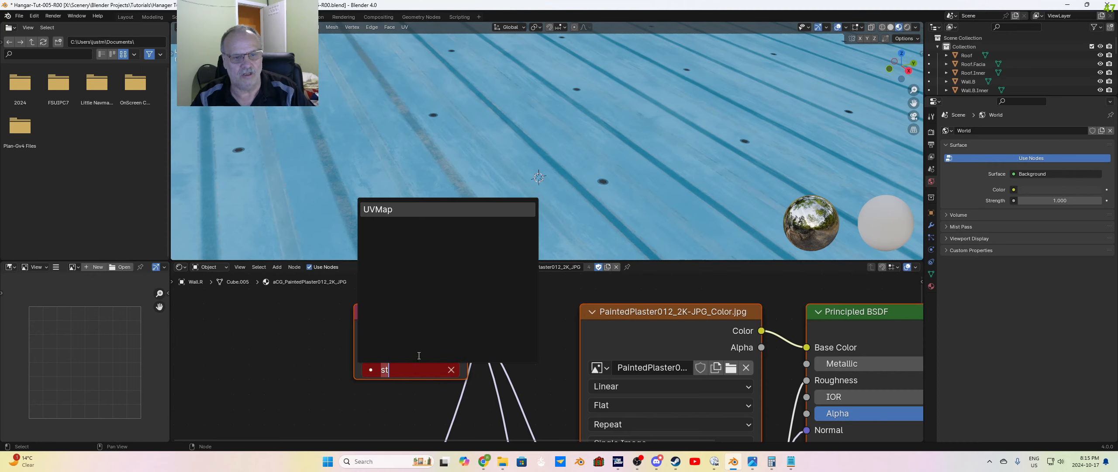
click(399, 210)
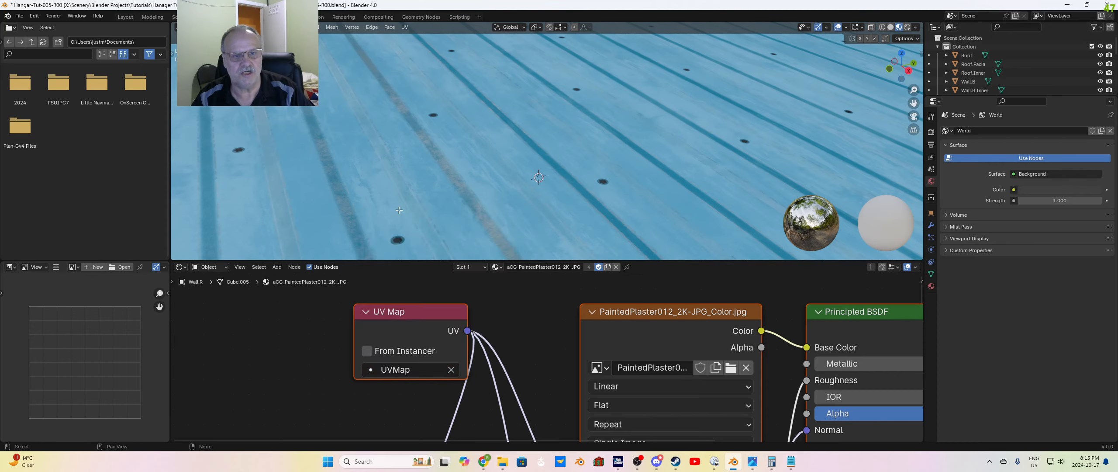
click(127, 17)
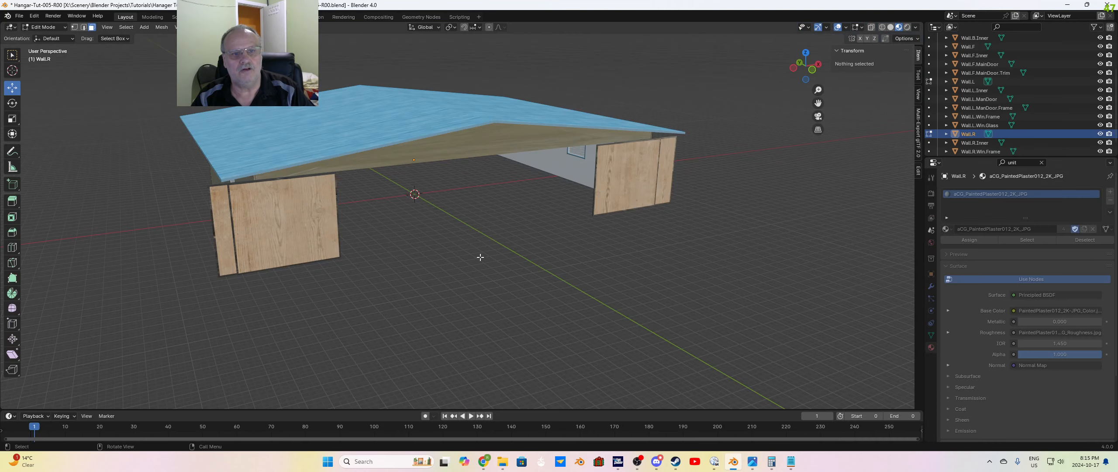
middle_drag(542, 255, 498, 144)
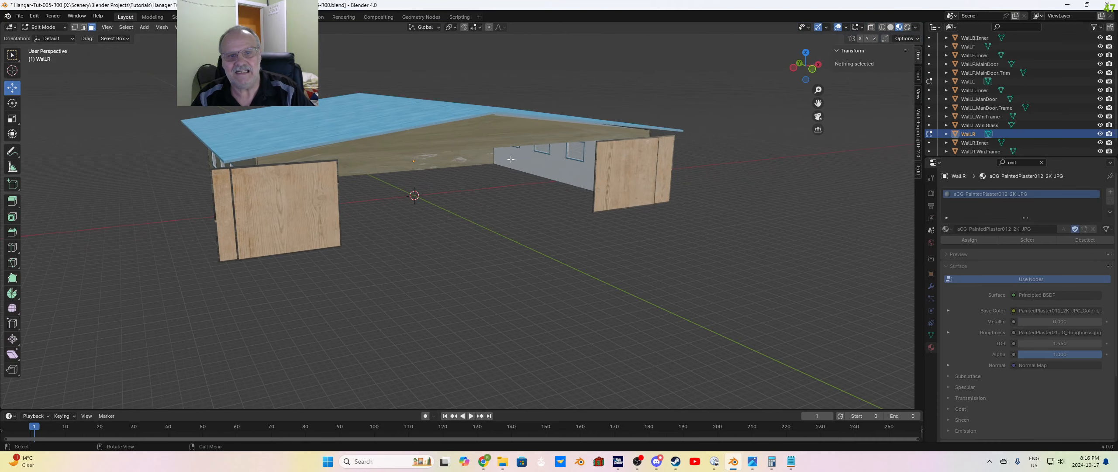
click(491, 132)
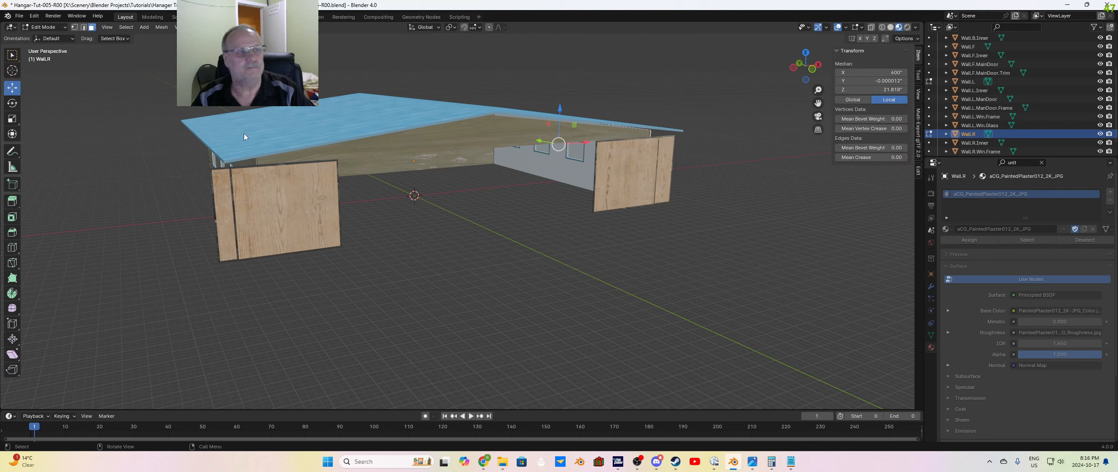
click(421, 276)
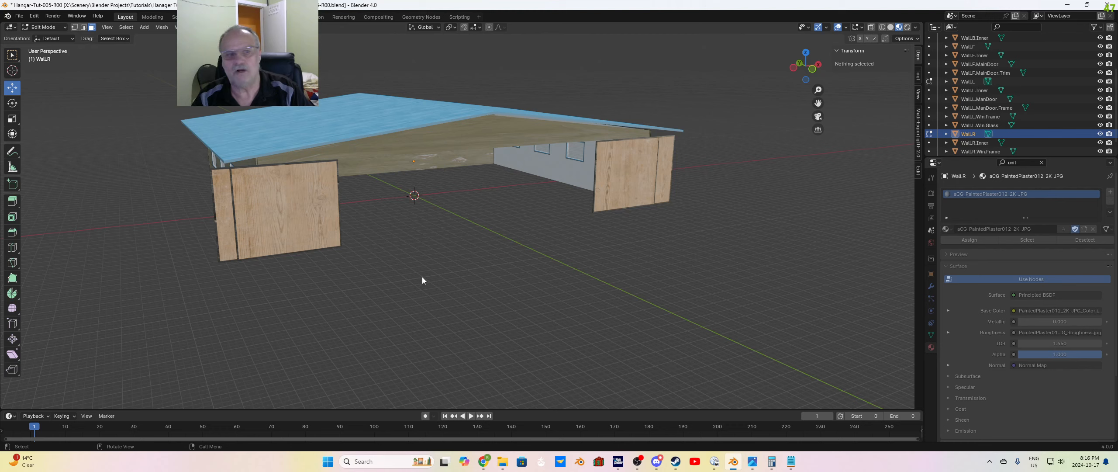
Step: Unwrap the lower and upper outer faces of Wall.R with Smart UV Project at default settings and clear the selection
middle_drag(448, 272, 495, 261)
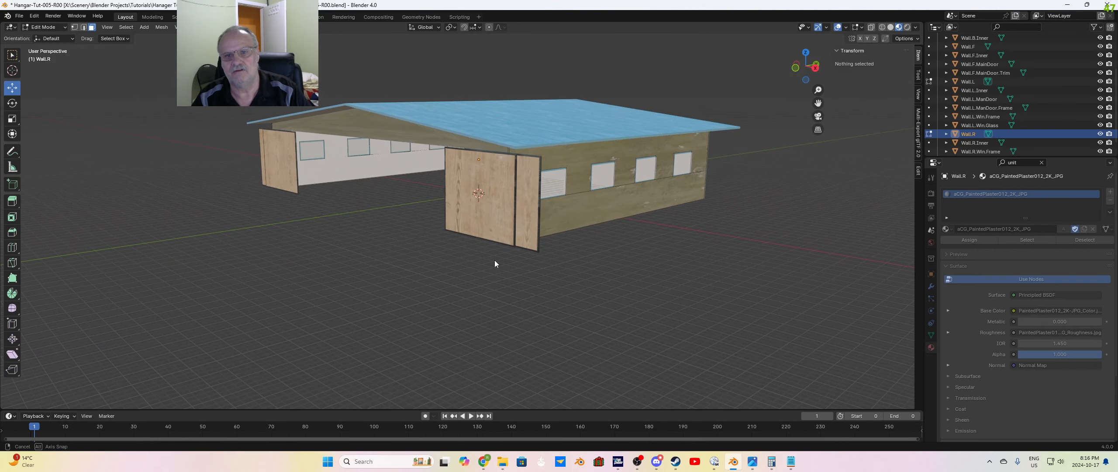
click(594, 200)
shift+click(591, 159)
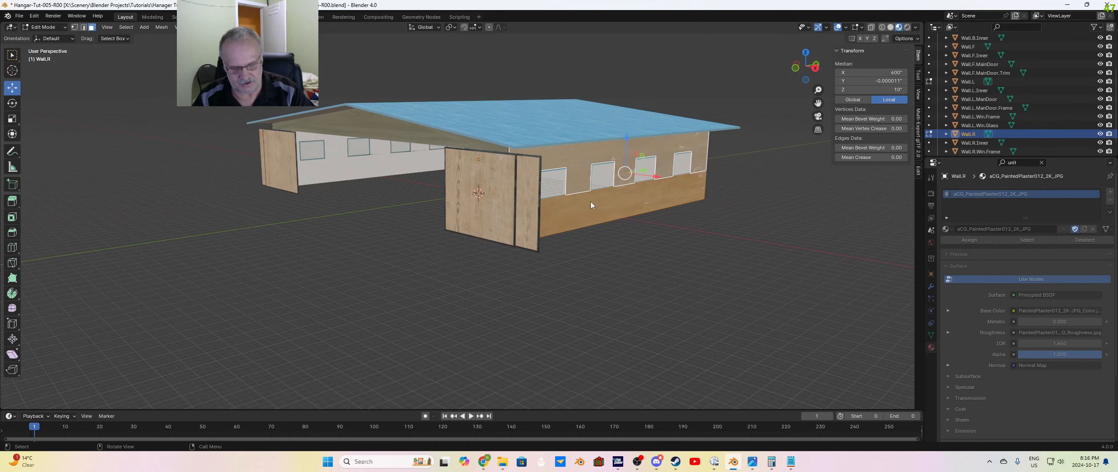
key(u)
click(568, 202)
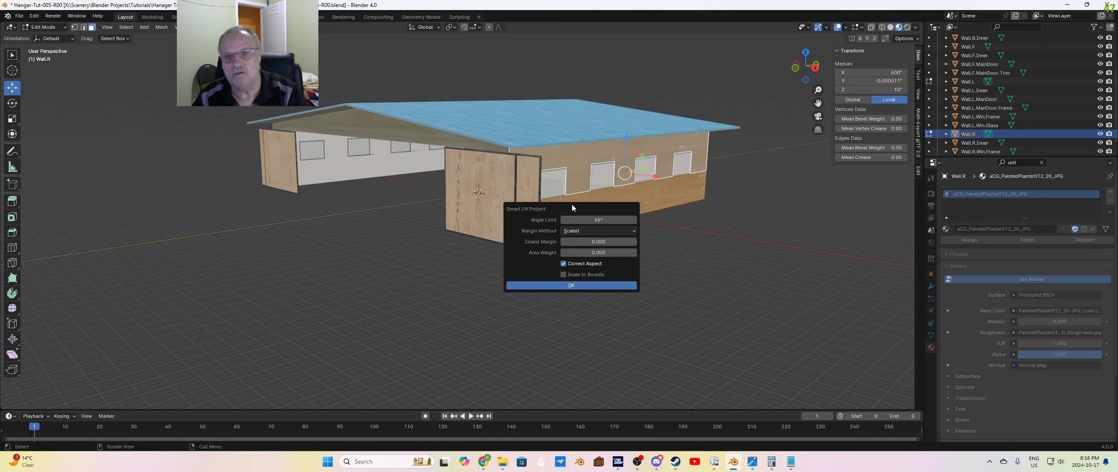
click(587, 284)
key(alt+a)
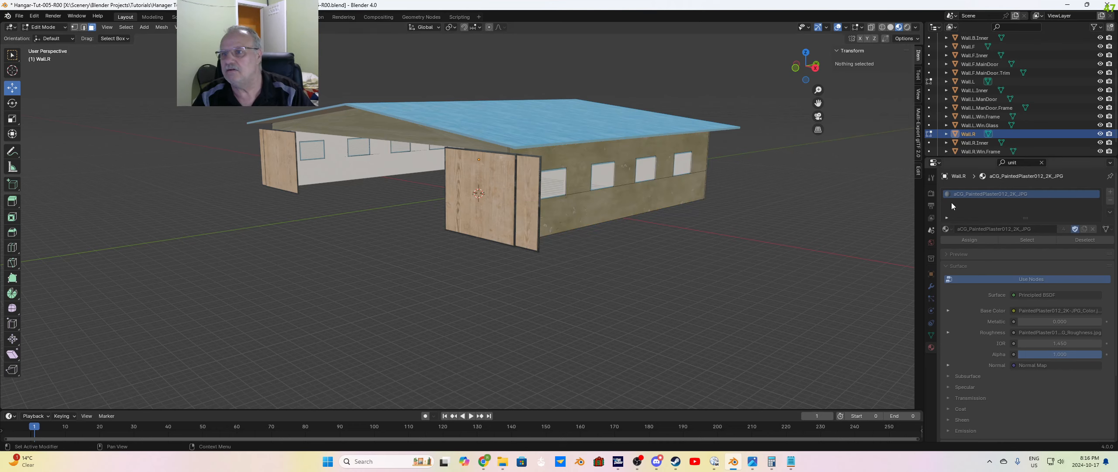
Step: Unwrap the lower and upper outer faces of Wall.L with Smart UV Project at default settings and clear the selection
click(968, 81)
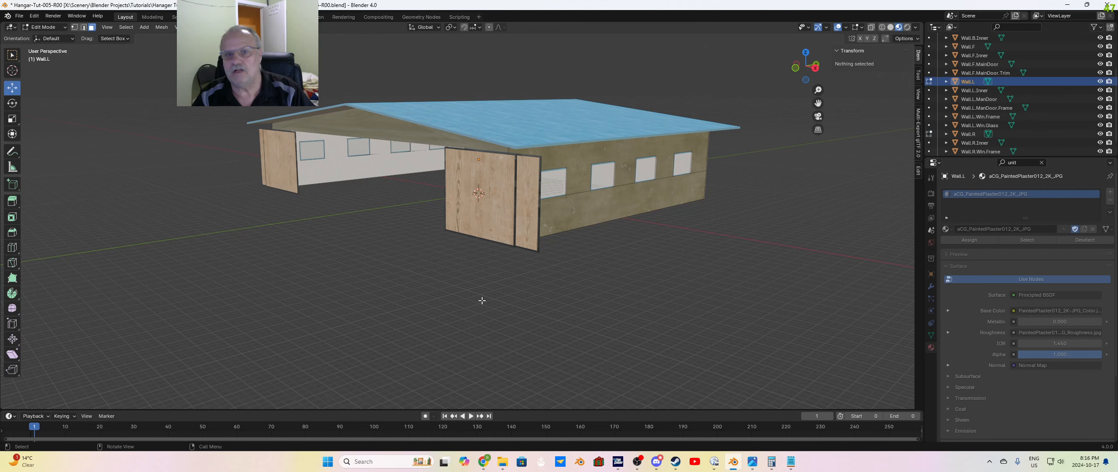
middle_drag(611, 314, 458, 260)
click(370, 222)
shift+click(363, 183)
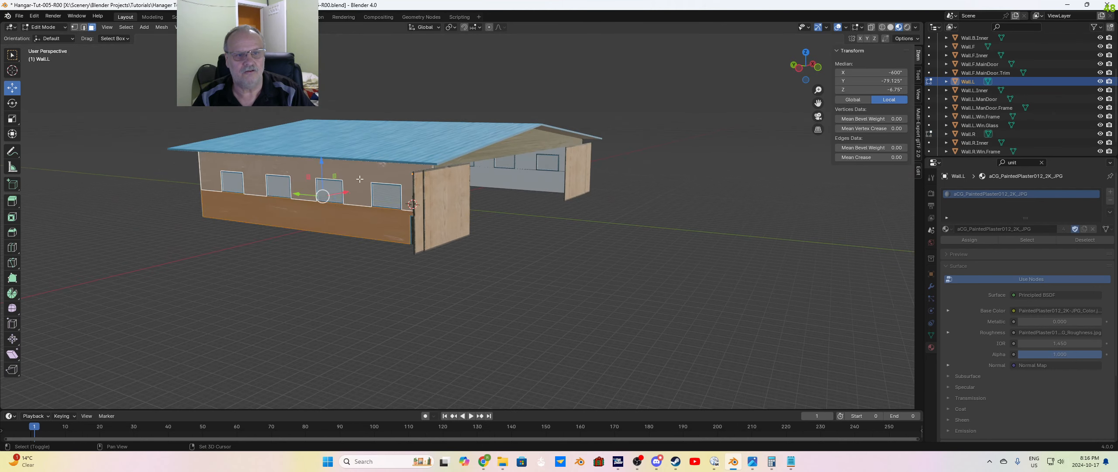
right_click(360, 180)
click(361, 231)
shift+click(358, 191)
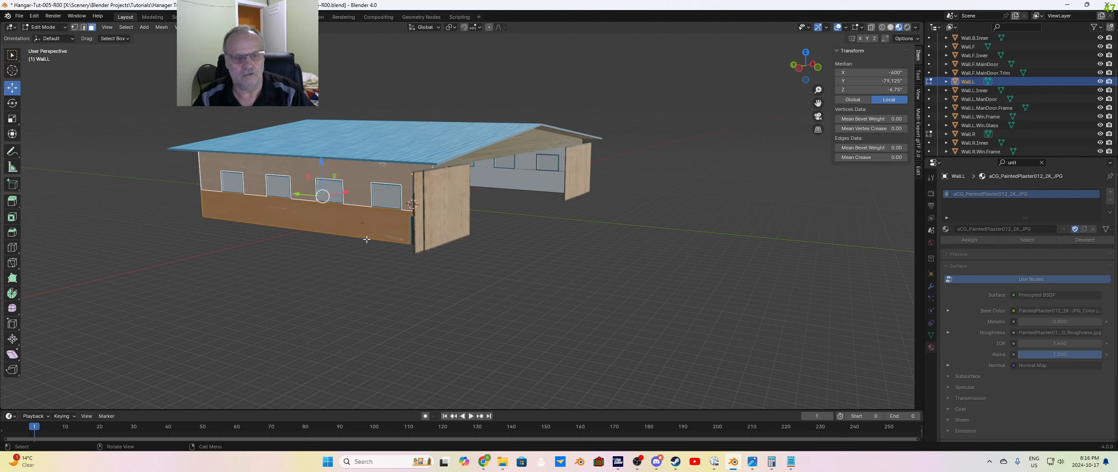
key(u)
click(326, 239)
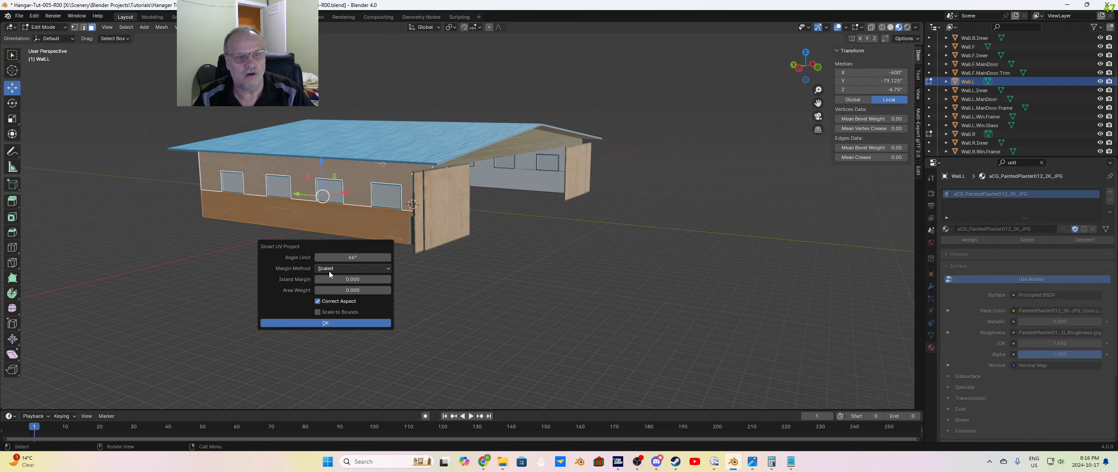
click(342, 321)
click(341, 319)
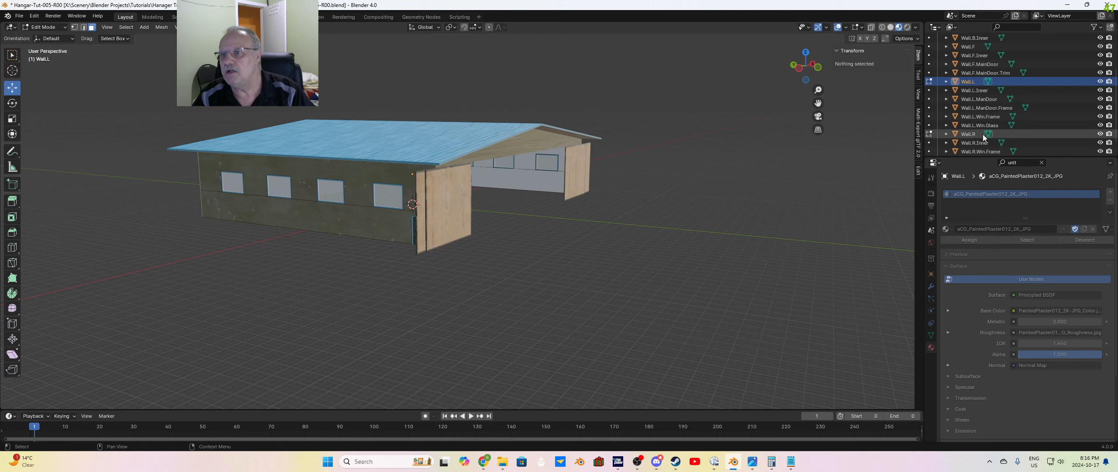
Step: Unwrap the front gable face of Wall.F in Edit Mode with Smart UV Project at default settings and deselect it
scroll(981, 125, up, 4)
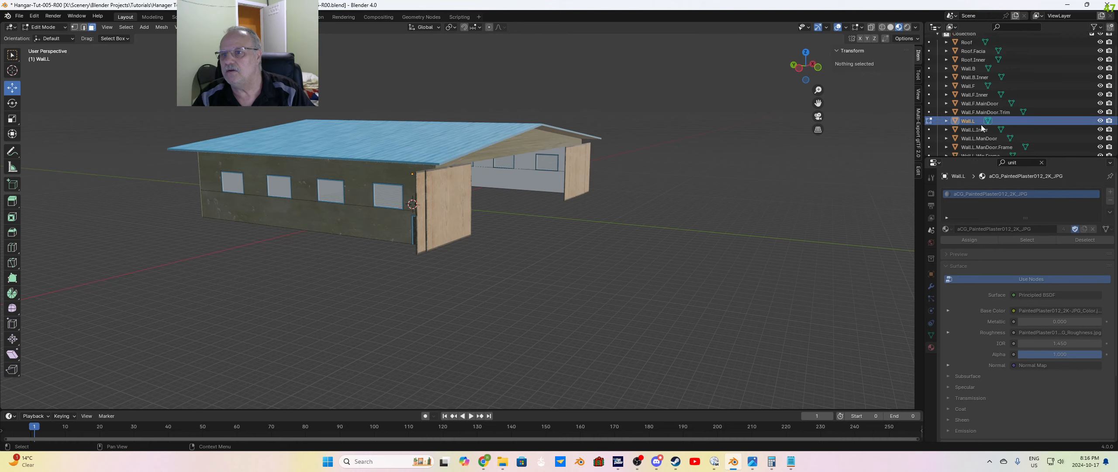
click(972, 87)
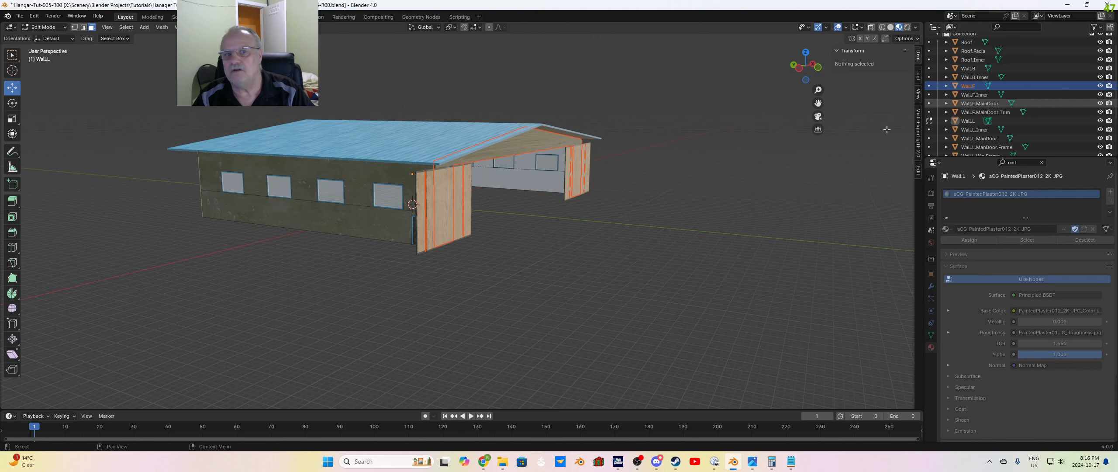
key(Tab)
middle_drag(527, 287, 515, 192)
key(Tab)
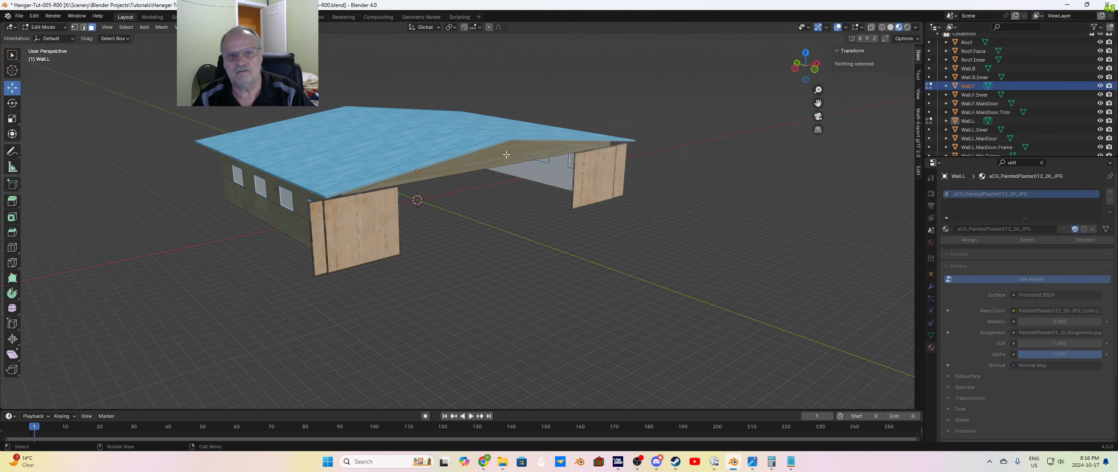
click(510, 160)
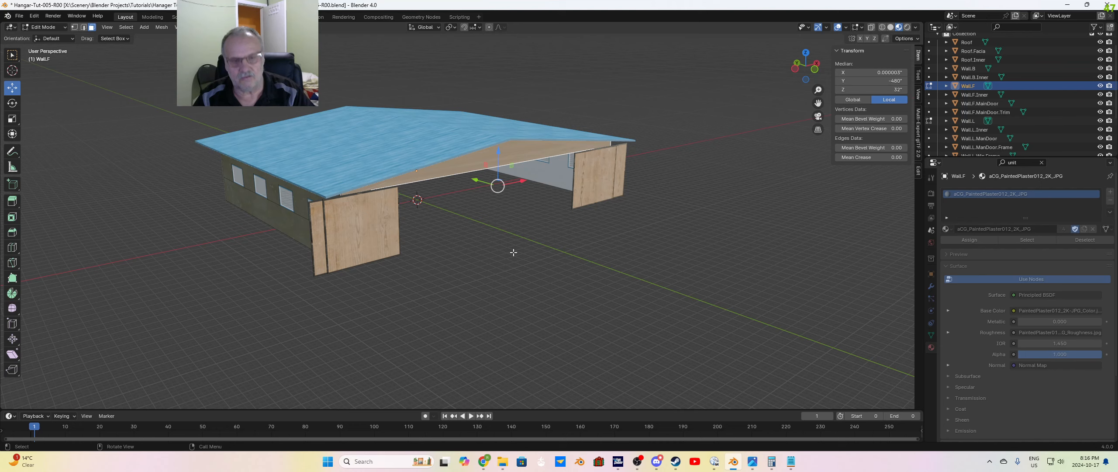
key(u)
click(488, 252)
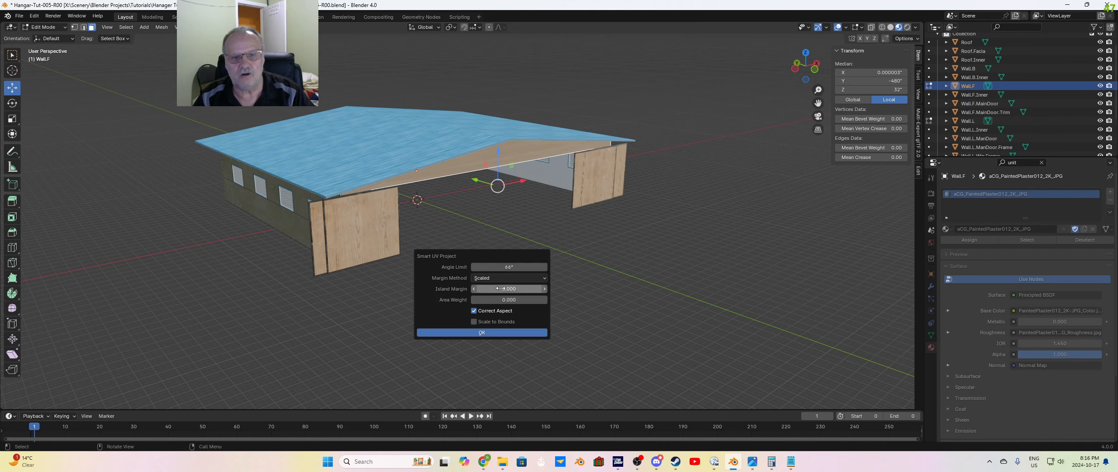
click(496, 332)
click(516, 294)
Step: Leave Edit Mode on Wall.F, unwrap the back gable face of Wall.B.Inner with Smart UV Project at default settings, and deselect it
middle_drag(511, 266, 570, 241)
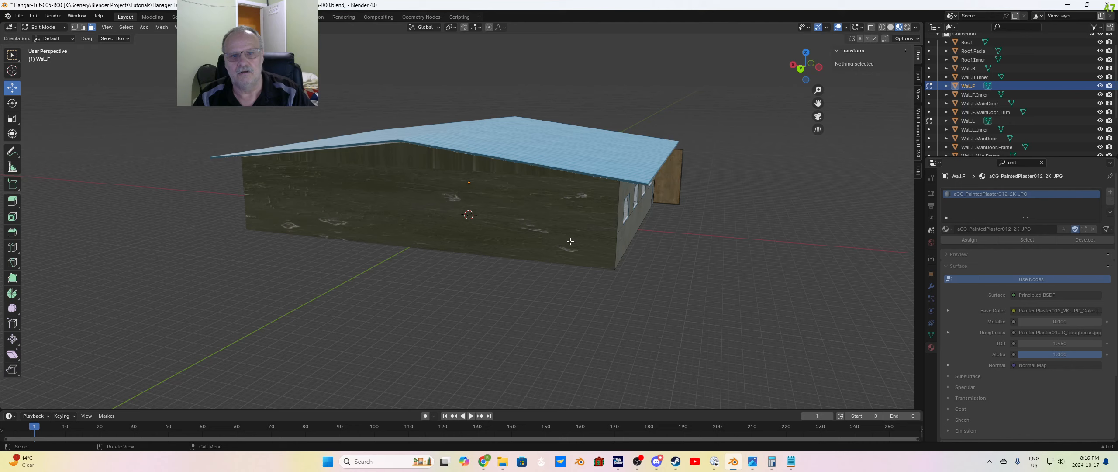
click(967, 68)
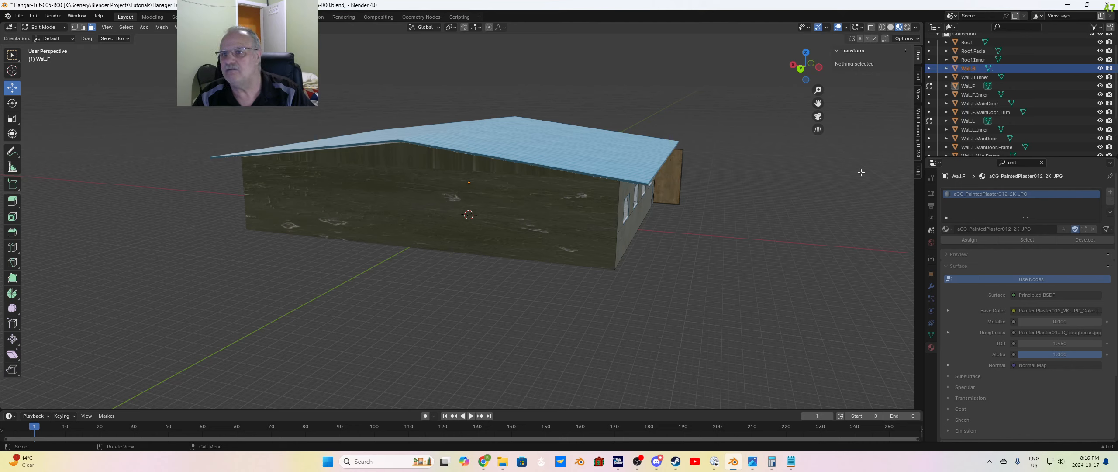
key(Tab)
key(Tab)
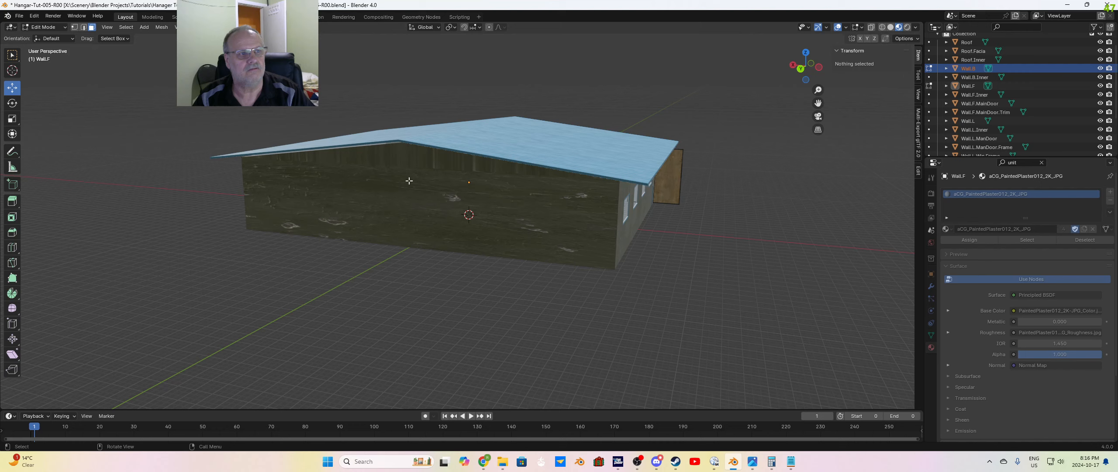
key(Tab)
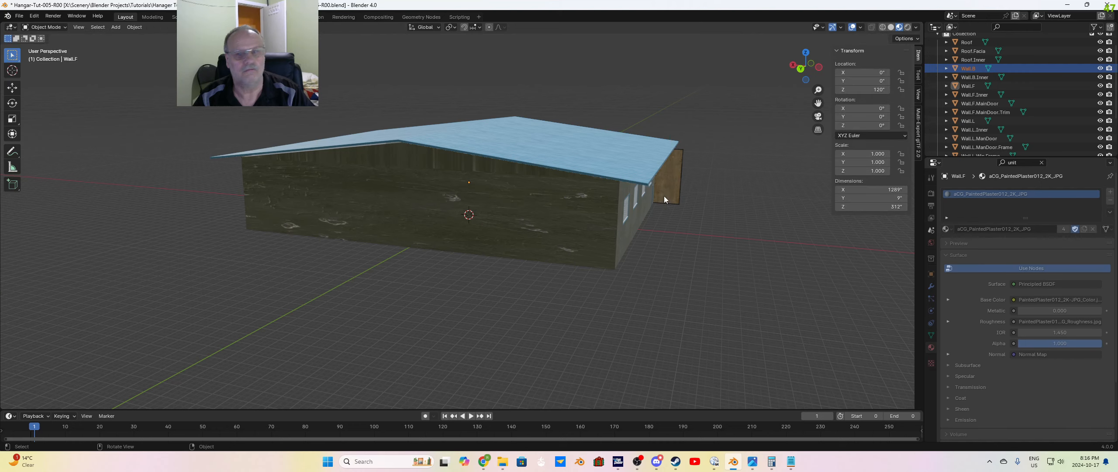
click(971, 77)
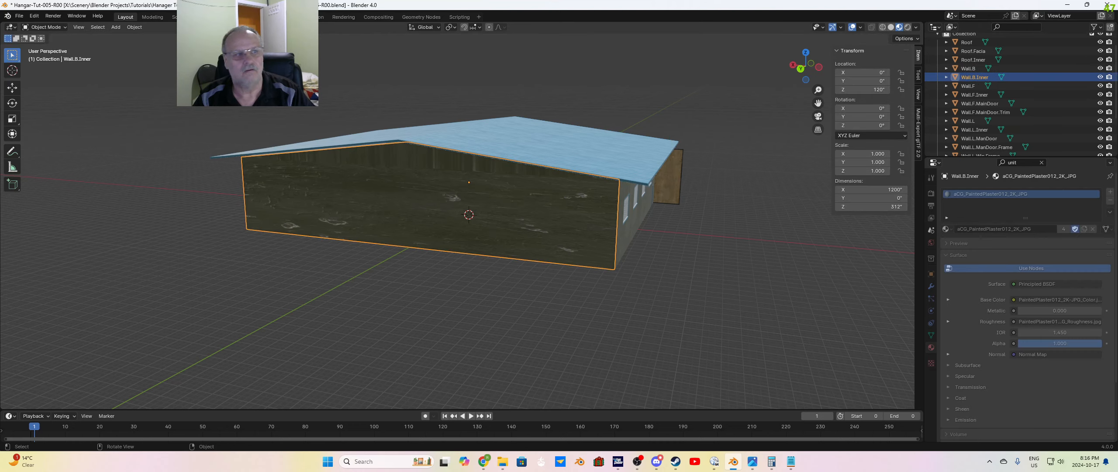
key(Tab)
click(438, 194)
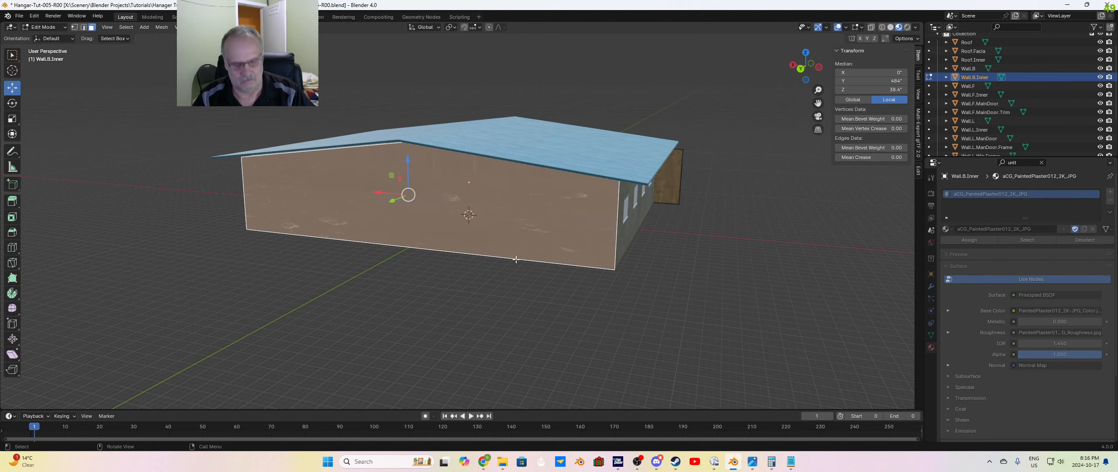
key(u)
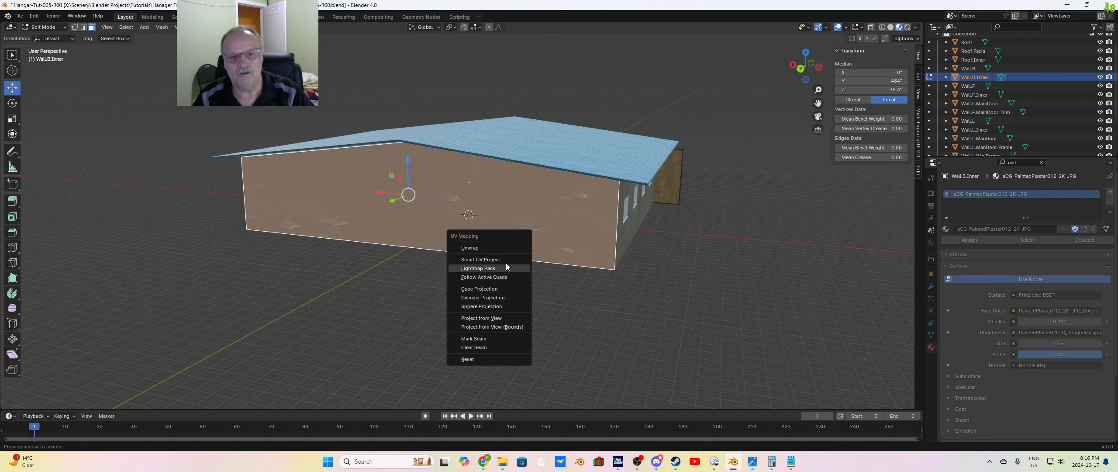
click(480, 249)
click(486, 339)
click(585, 316)
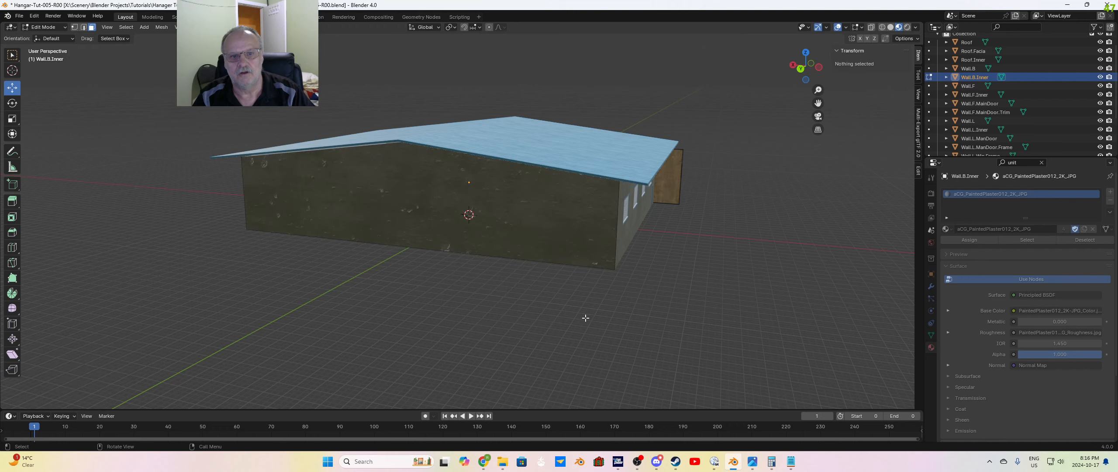
Step: Select the back gable face of Wall.B.Inner and scale up its UV island by about 5.26 in the UV Editing workspace
middle_drag(581, 313, 579, 315)
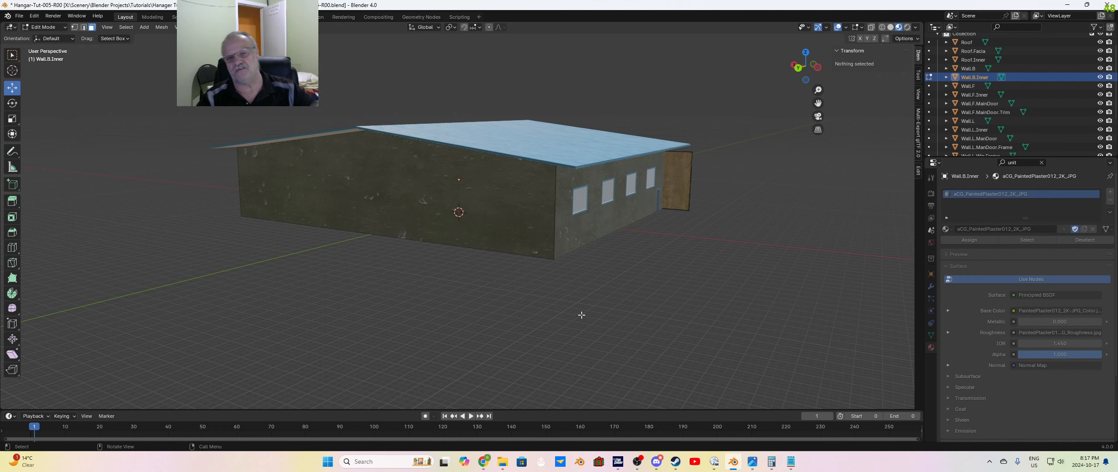
middle_drag(579, 315, 567, 315)
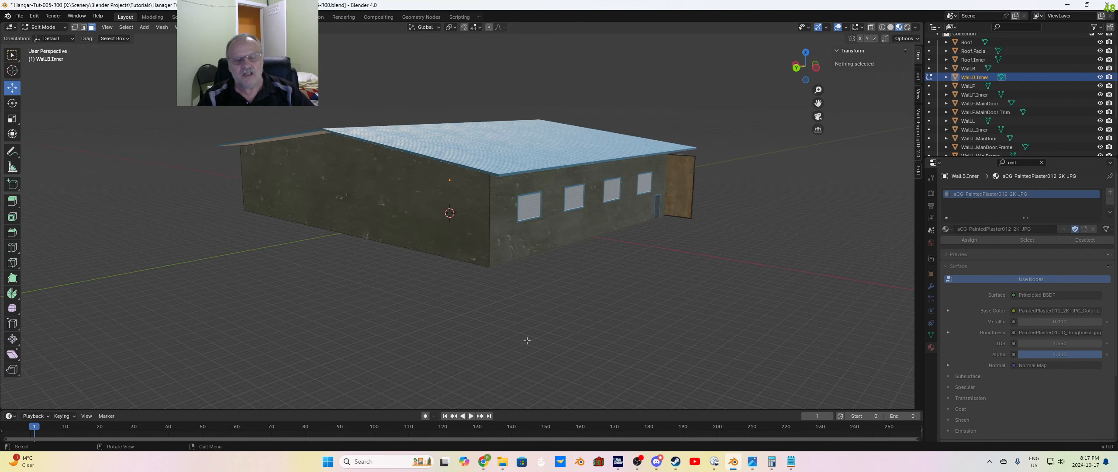
middle_drag(455, 366, 464, 365)
click(397, 222)
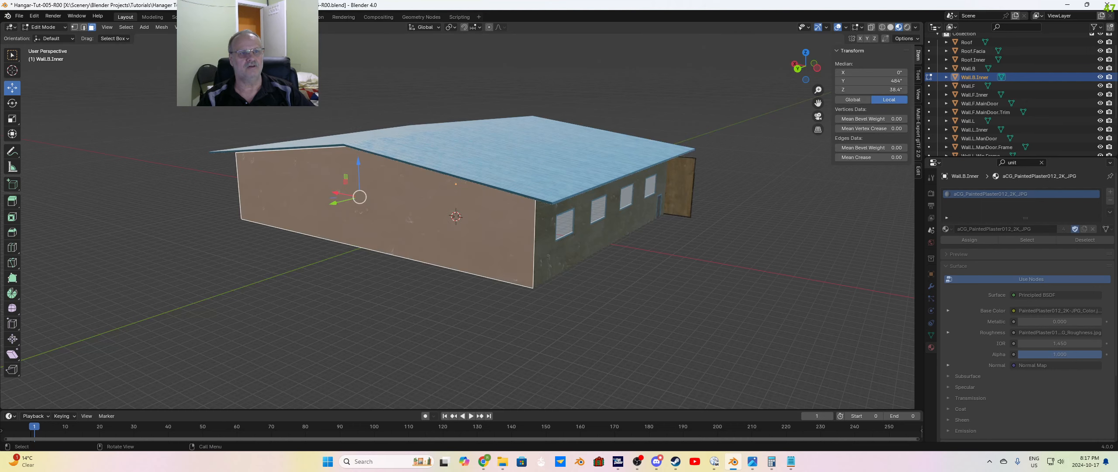
click(213, 17)
drag(125, 132, 243, 367)
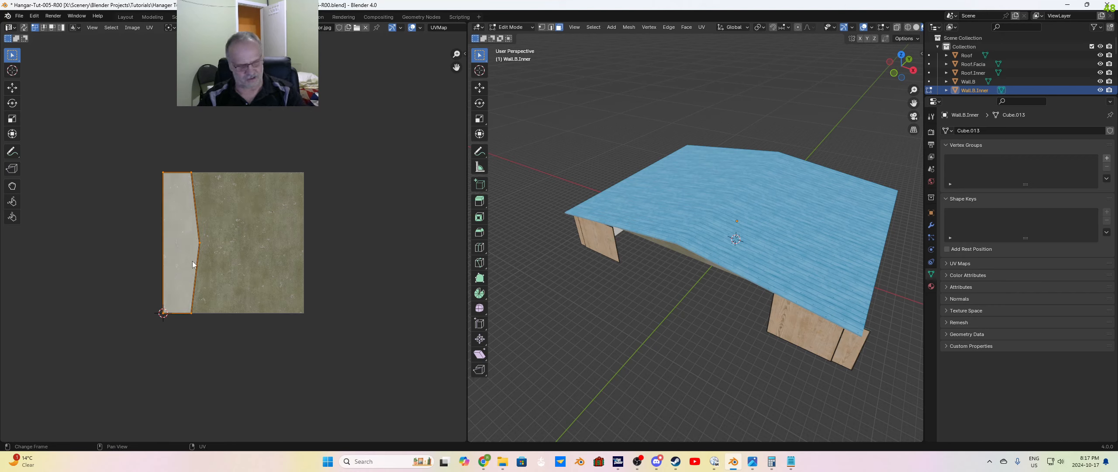
key(s)
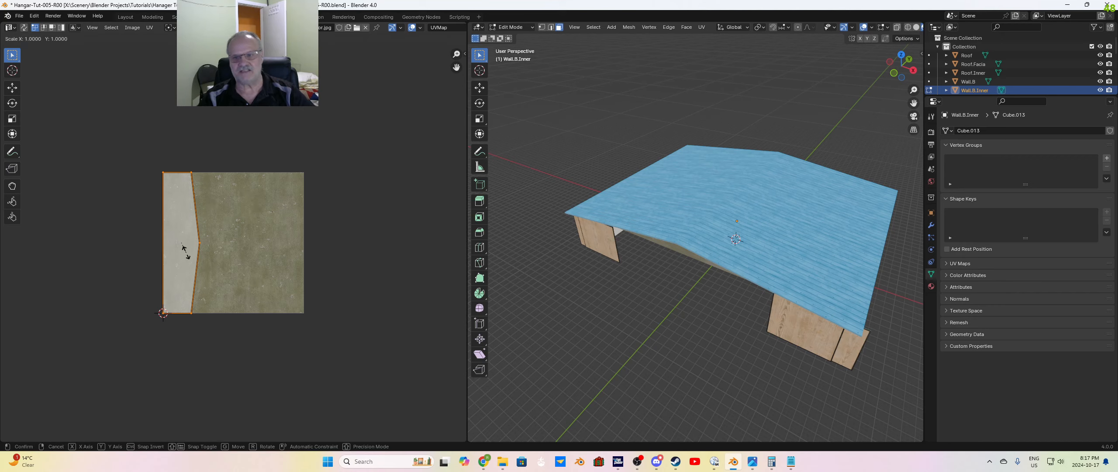
click(237, 260)
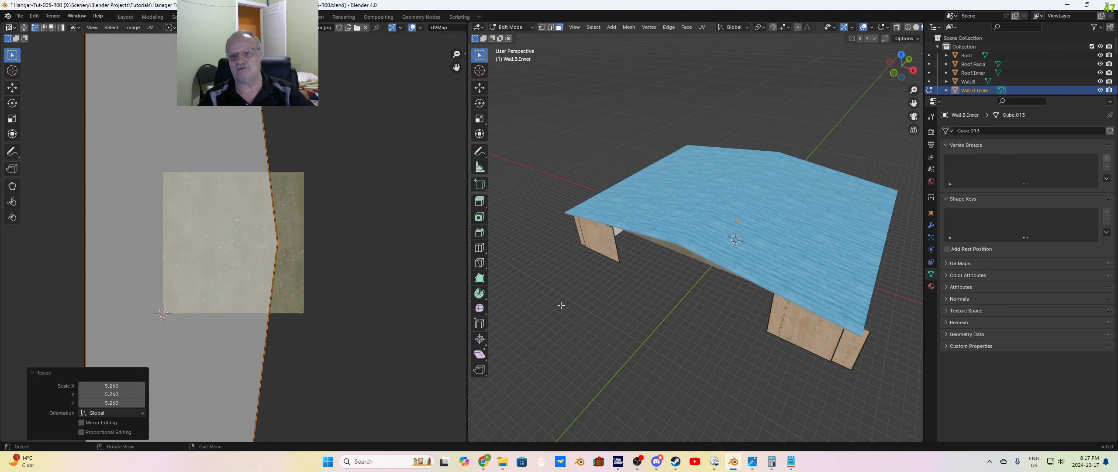
Step: Inspect the texture on the hangar's back wall, undo the UV island scaling, and clear the selection
middle_drag(561, 304, 658, 338)
click(643, 327)
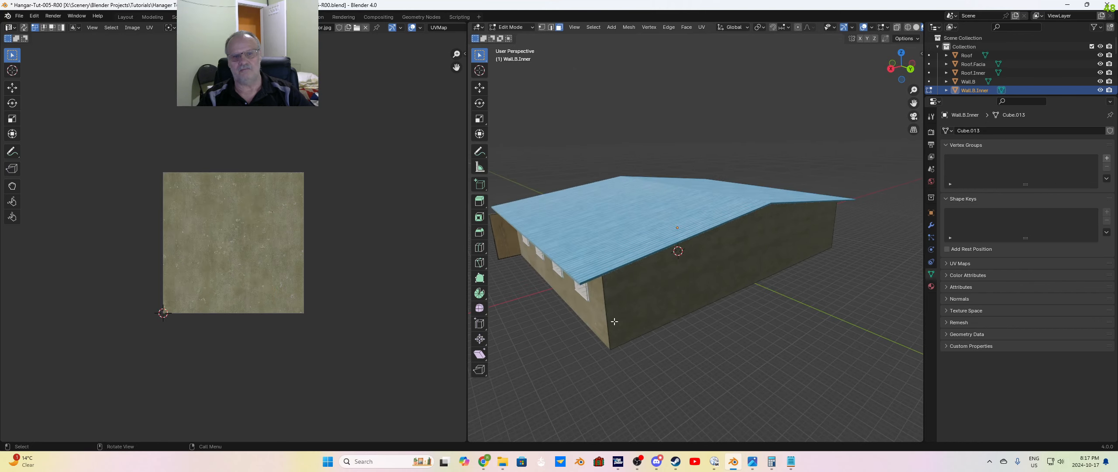
scroll(380, 307, down, 1)
key(a)
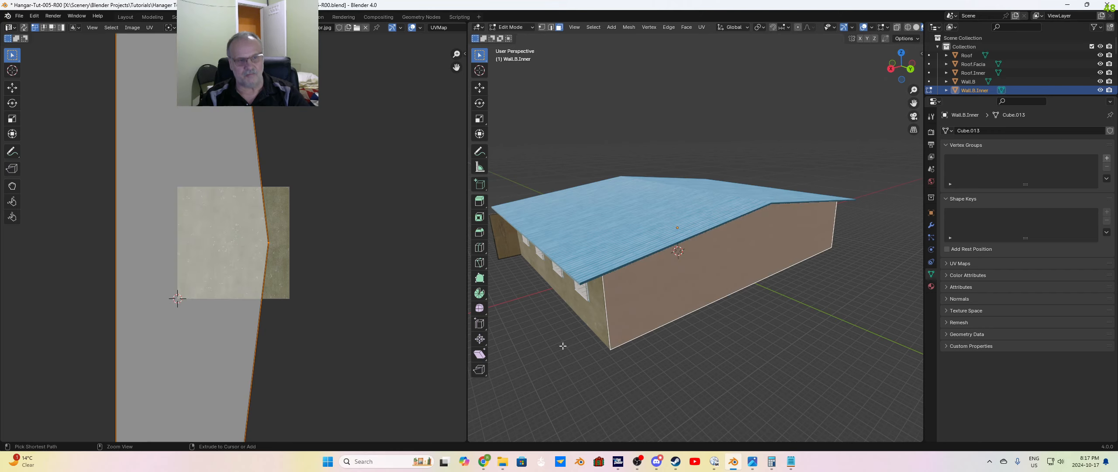
click(640, 382)
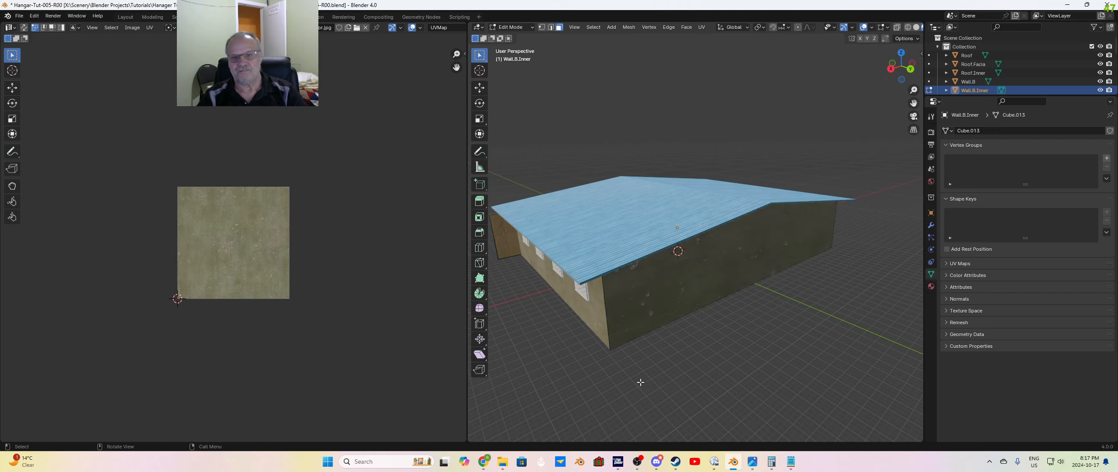
Step: Reselect the back gable face of Wall.B.Inner and try rescaling its UV island once more
middle_drag(658, 362, 658, 348)
click(658, 271)
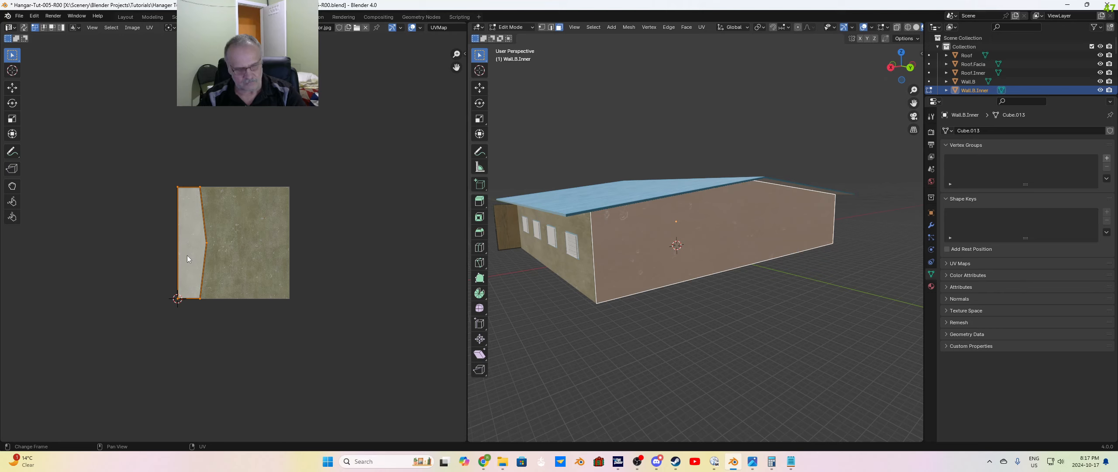
key(s)
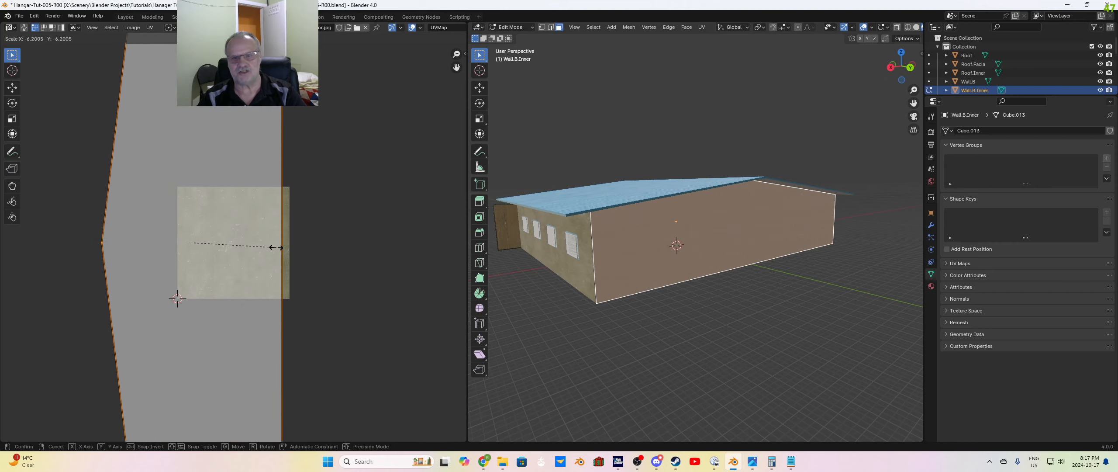
click(239, 253)
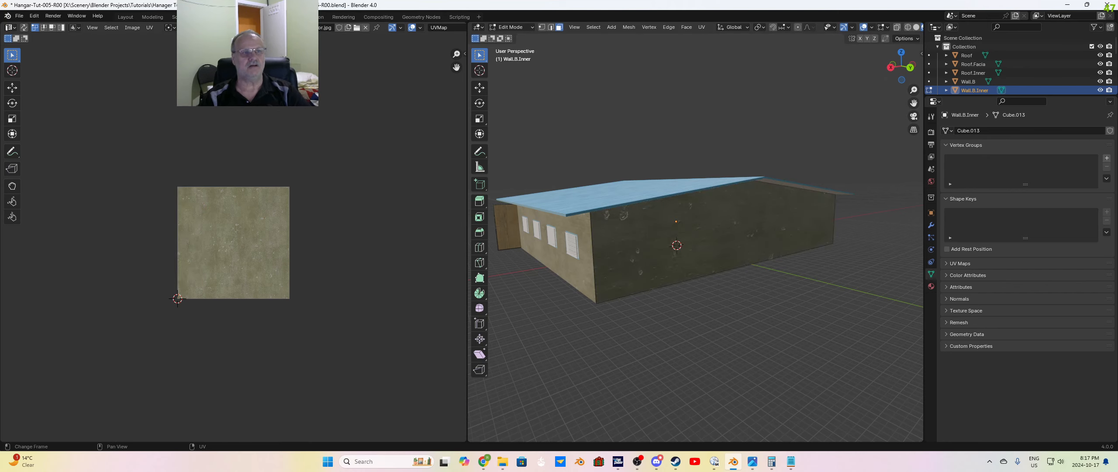
Step: Return to the Layout workspace and save the project over the existing Hangar-Tut-005-R00.blend
click(126, 17)
middle_drag(577, 314, 396, 324)
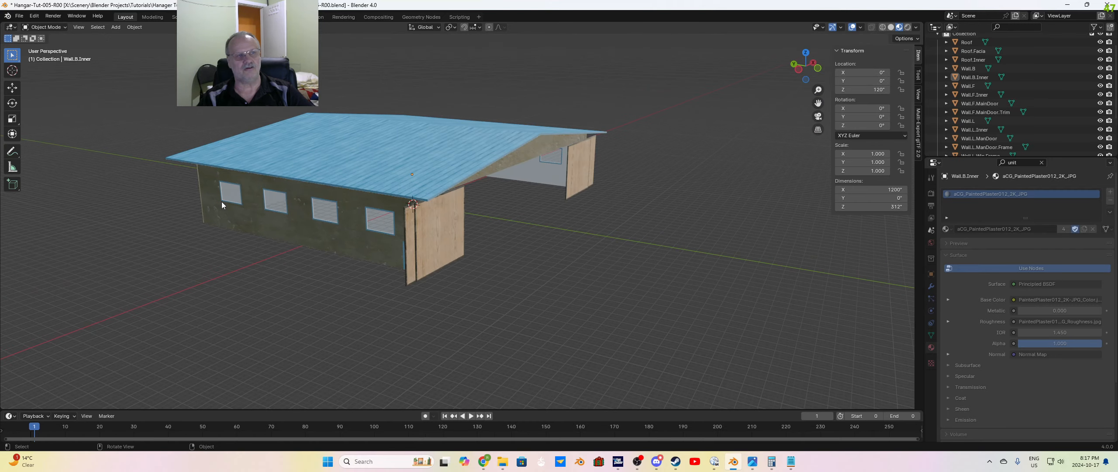
click(20, 16)
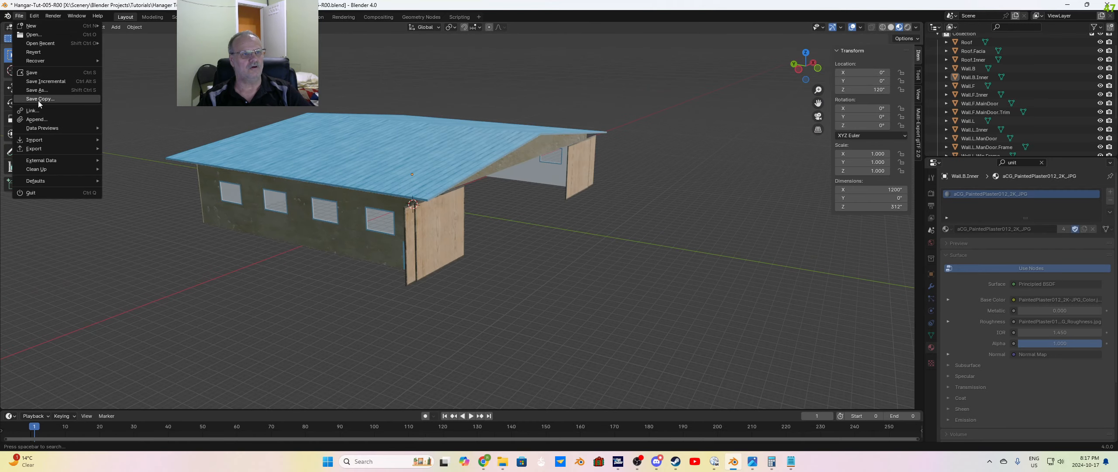
click(35, 82)
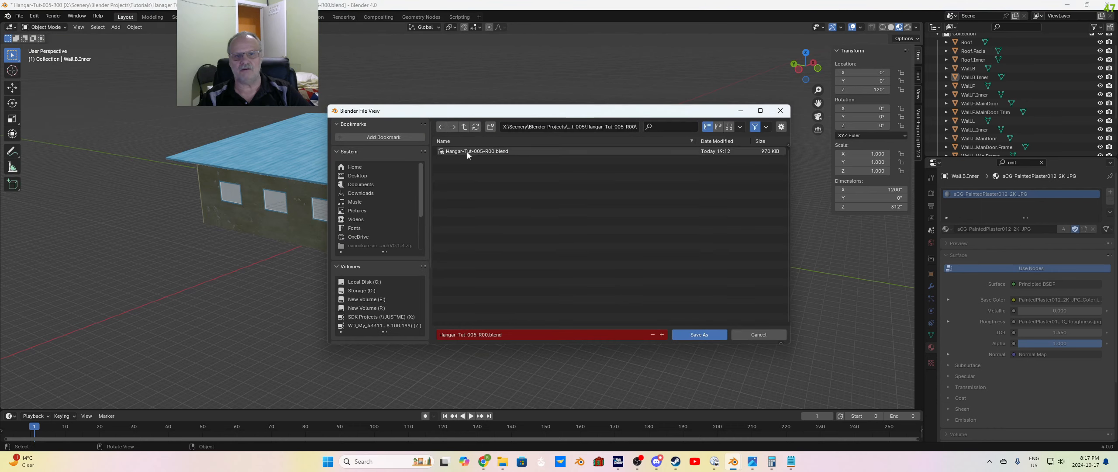
click(698, 335)
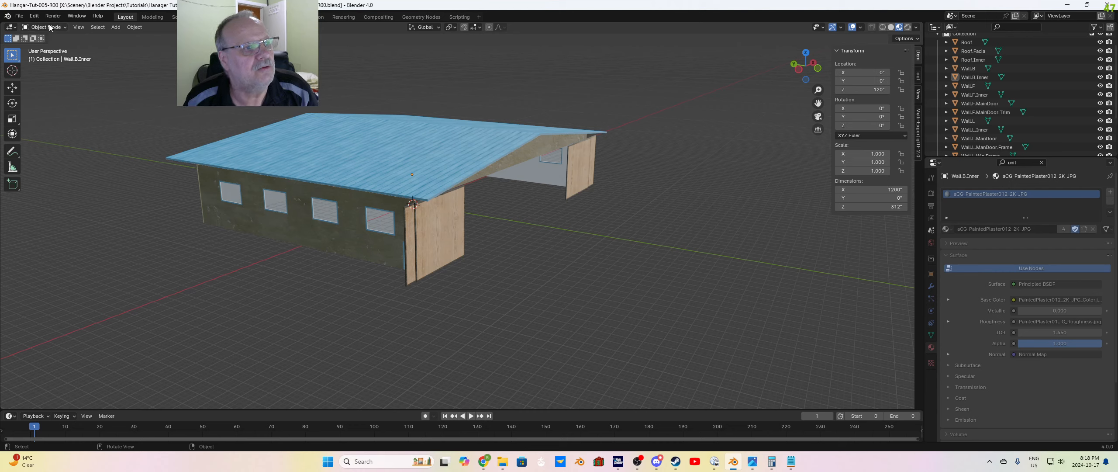
Step: Start an Append and open Hangar-Light-002-R01.blend from the Hangar-Light-002 folder within Blender Projects\Lights
click(19, 15)
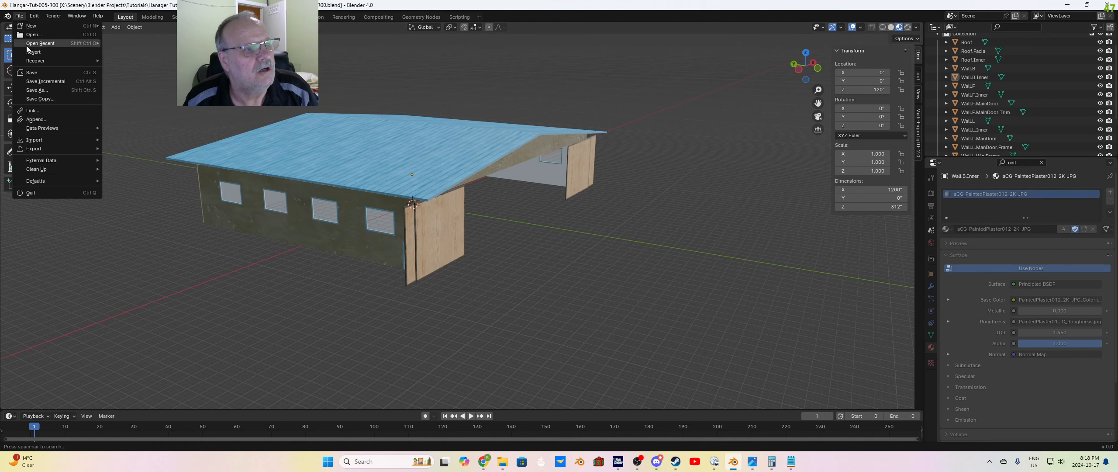
click(42, 124)
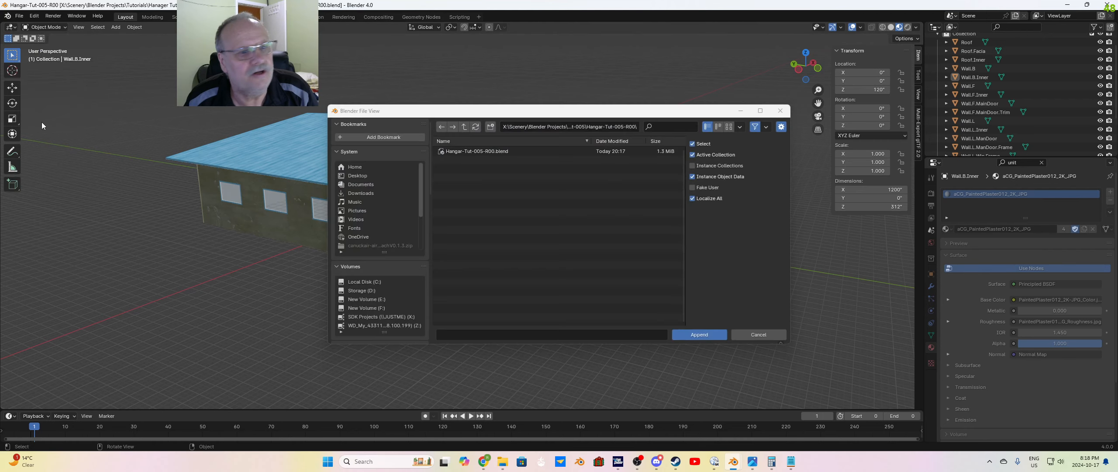
click(464, 127)
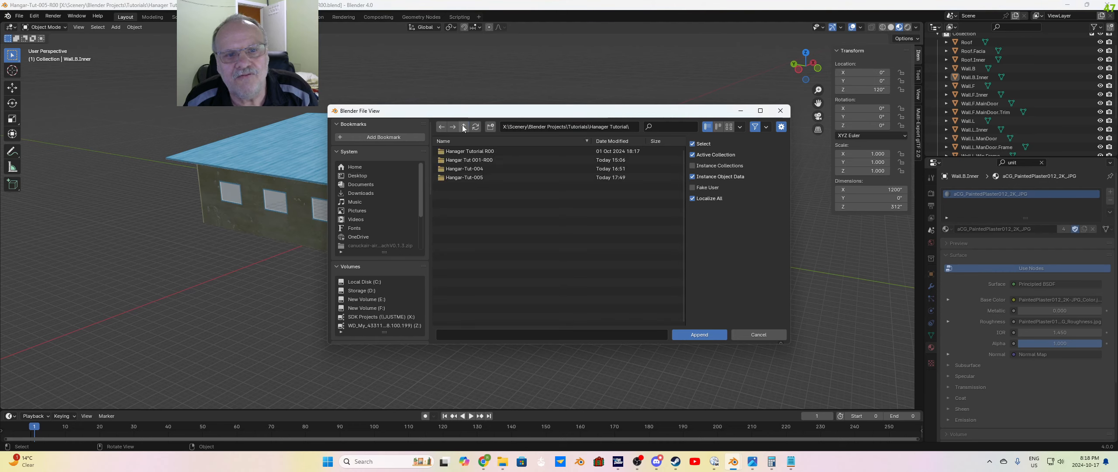
click(464, 127)
click(464, 127)
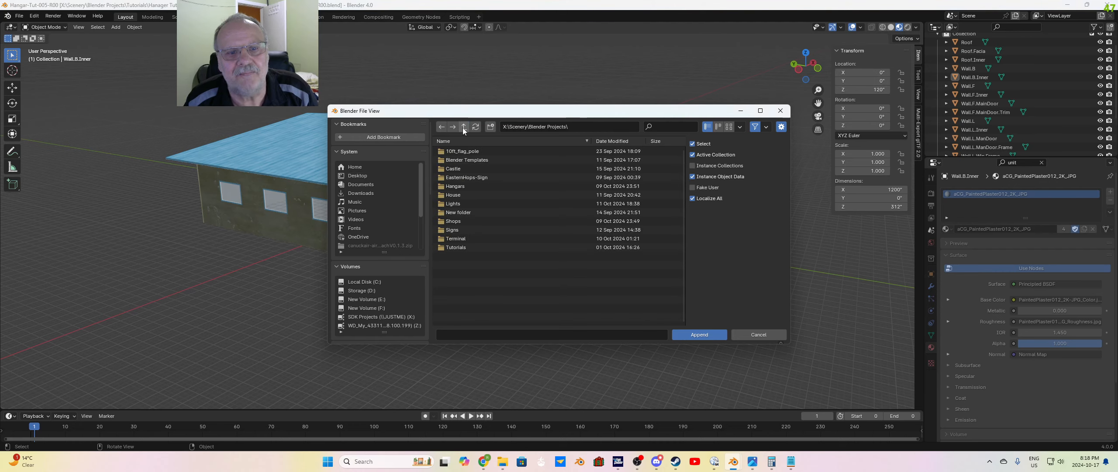
double_click(457, 203)
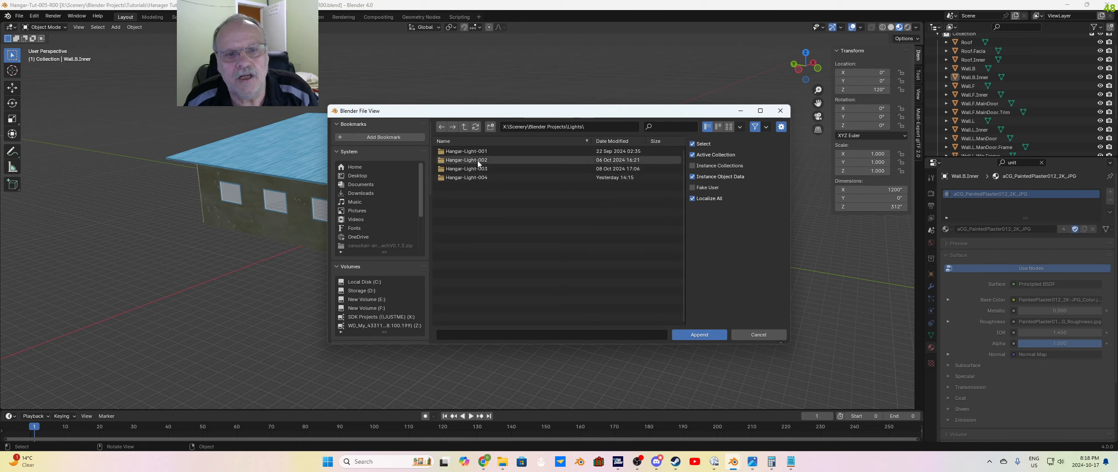
double_click(478, 162)
click(485, 162)
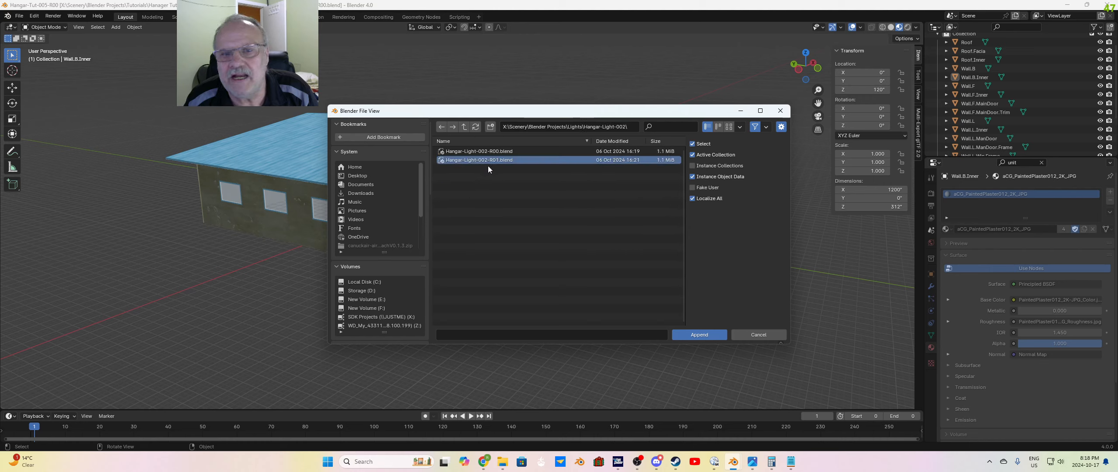
click(710, 338)
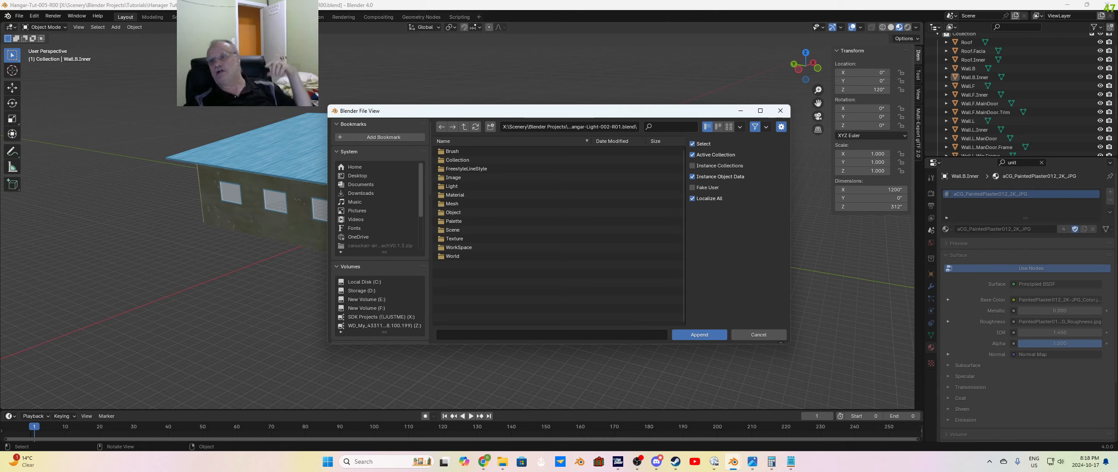
Step: Append the Cube, Plane.001 and Plane.002 meshes from the light file's Mesh category into the hangar scene
scroll(973, 107, up, 2)
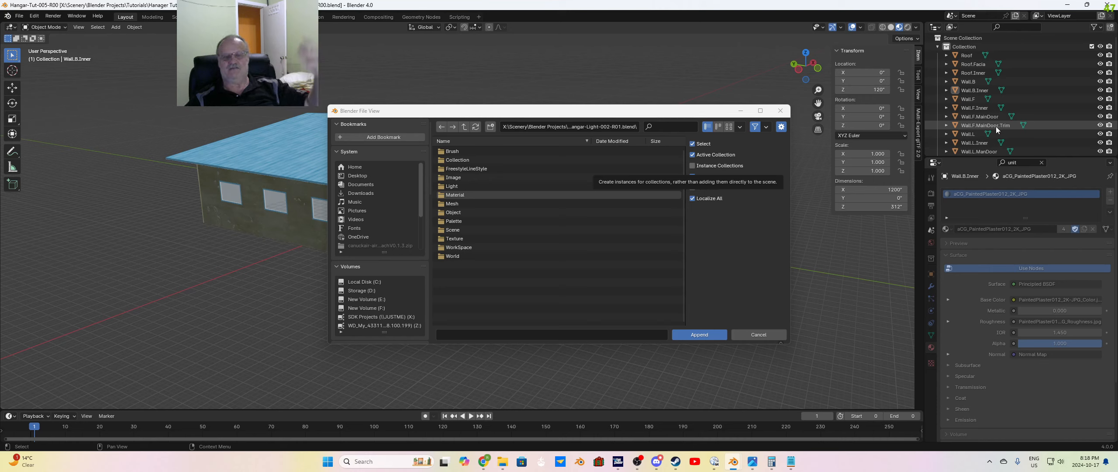
click(455, 204)
double_click(470, 203)
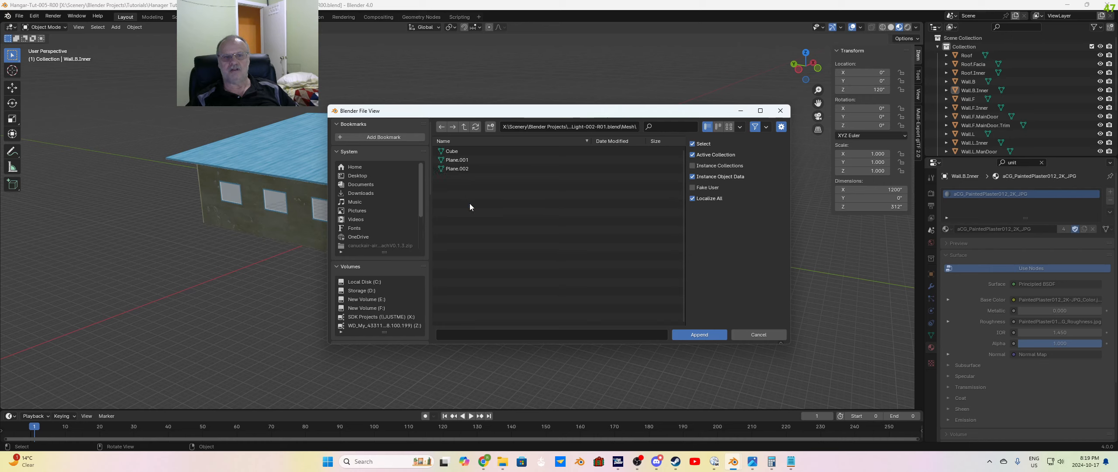
drag(505, 198, 447, 153)
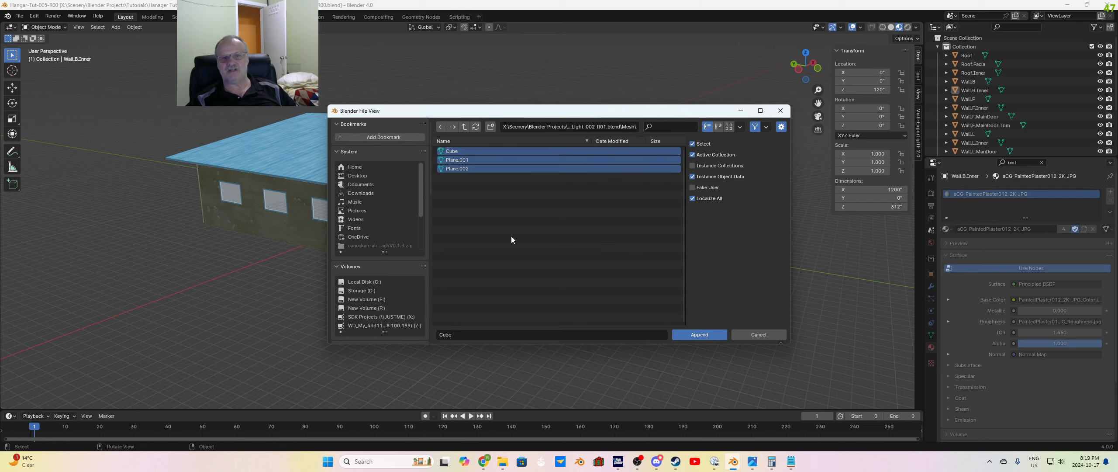
click(697, 335)
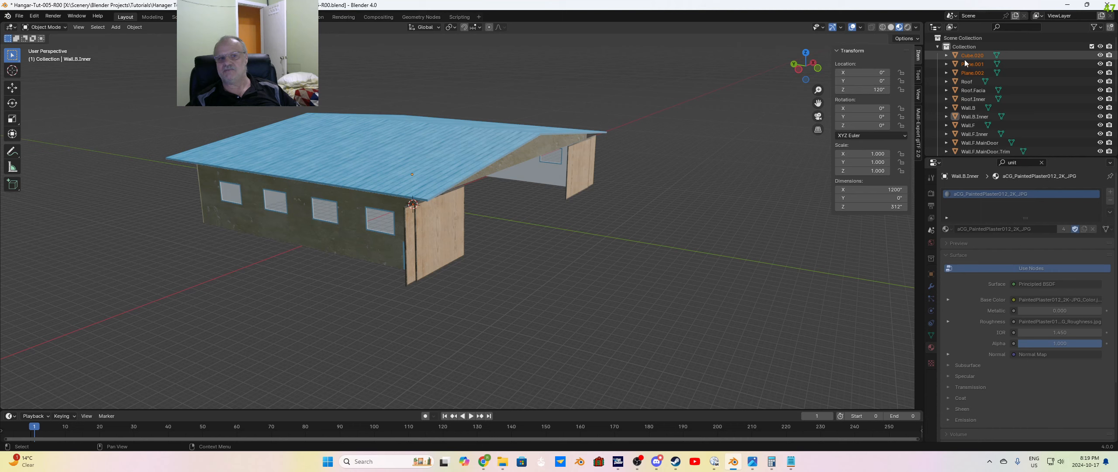
Step: Try to move the appended light parts about 455 inches in the negative Y direction out of the hangar, and undo it
middle_drag(539, 276, 408, 196)
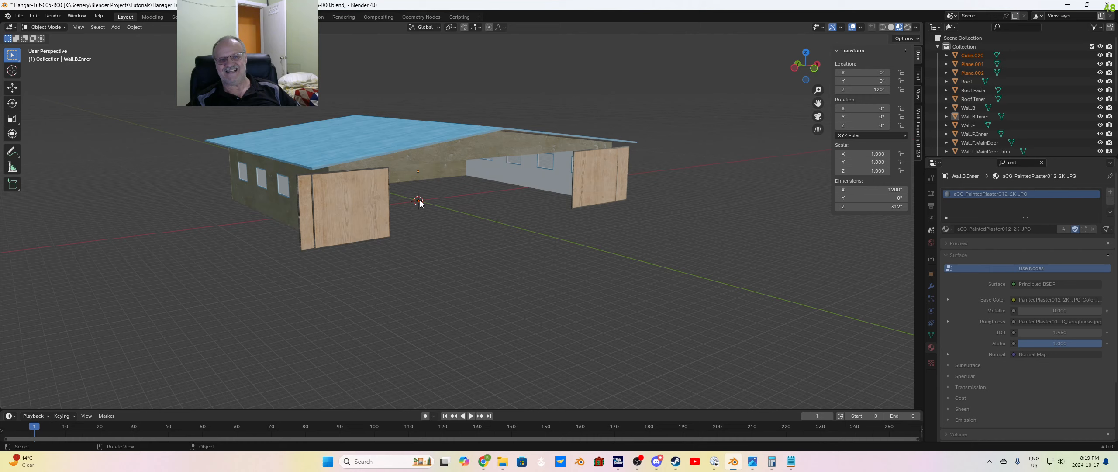
click(11, 90)
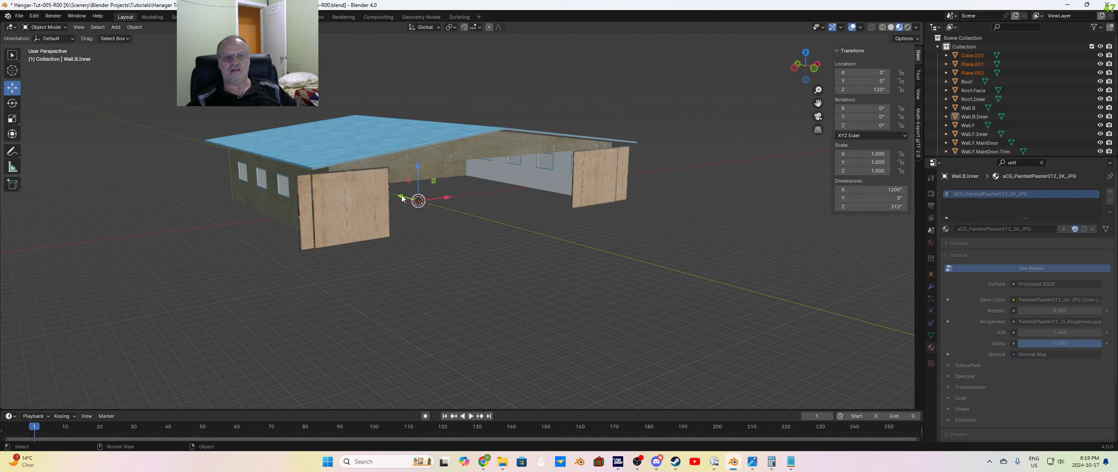
drag(401, 197, 464, 251)
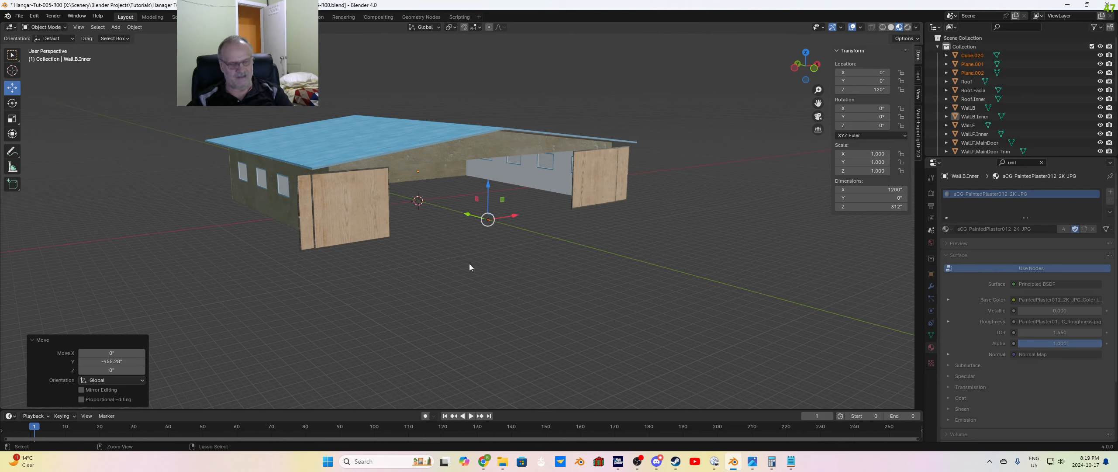
click(469, 267)
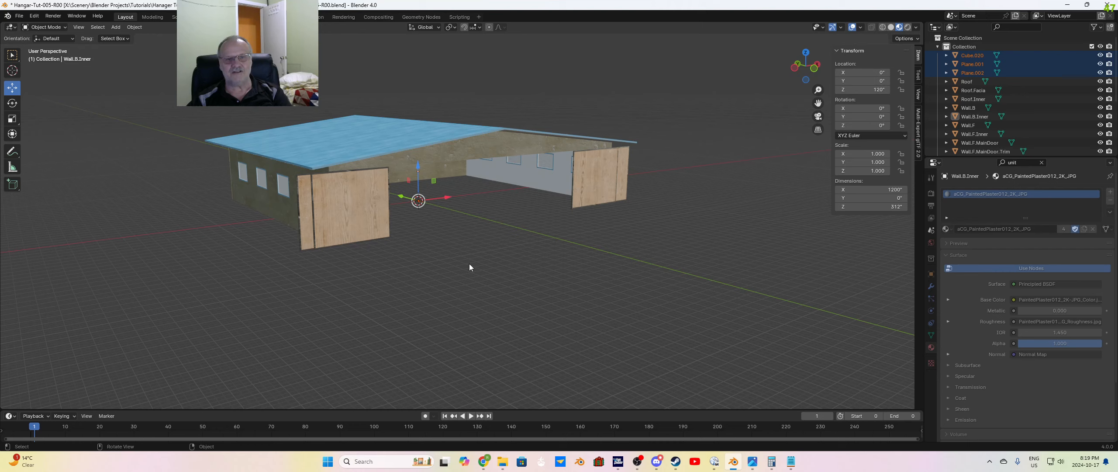
Step: Select Cube.020, Plane.001 and Plane.002 together and move them about -538.75 inches along Y
click(983, 57)
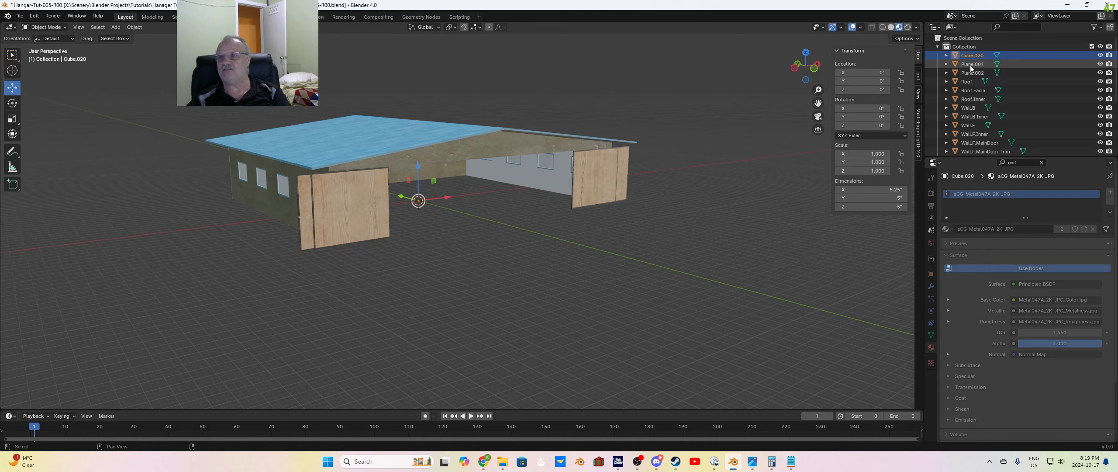
shift+click(971, 72)
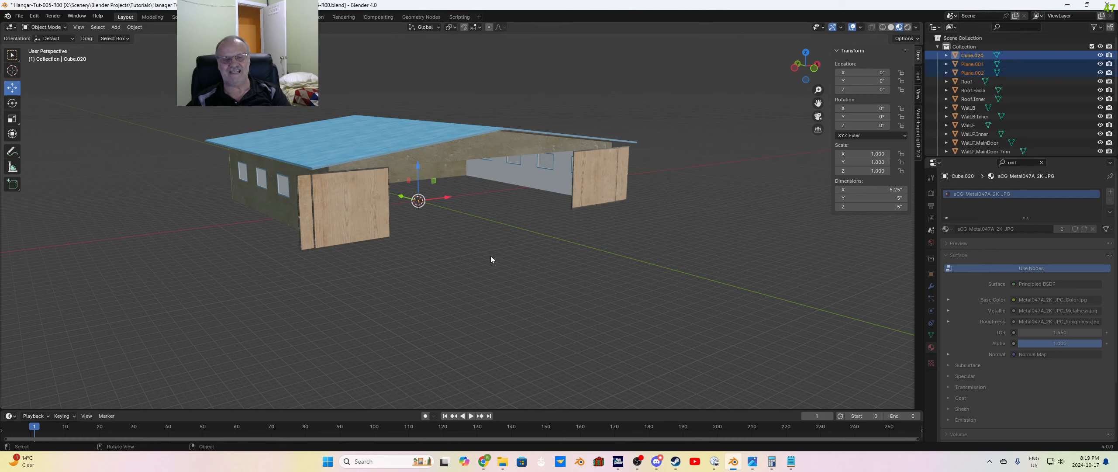
drag(402, 196, 476, 258)
scroll(578, 251, up, 9)
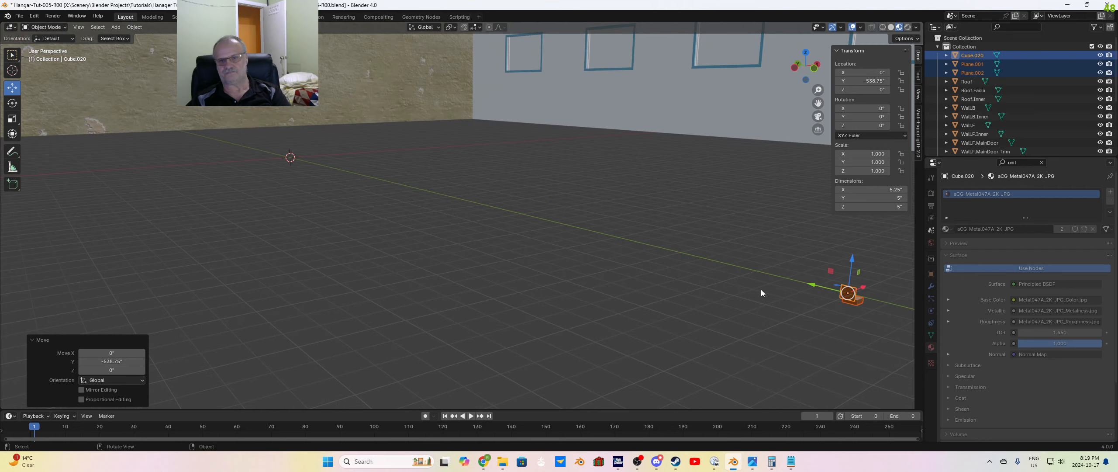
shift+middle_drag(753, 289, 589, 279)
scroll(466, 277, up, 1)
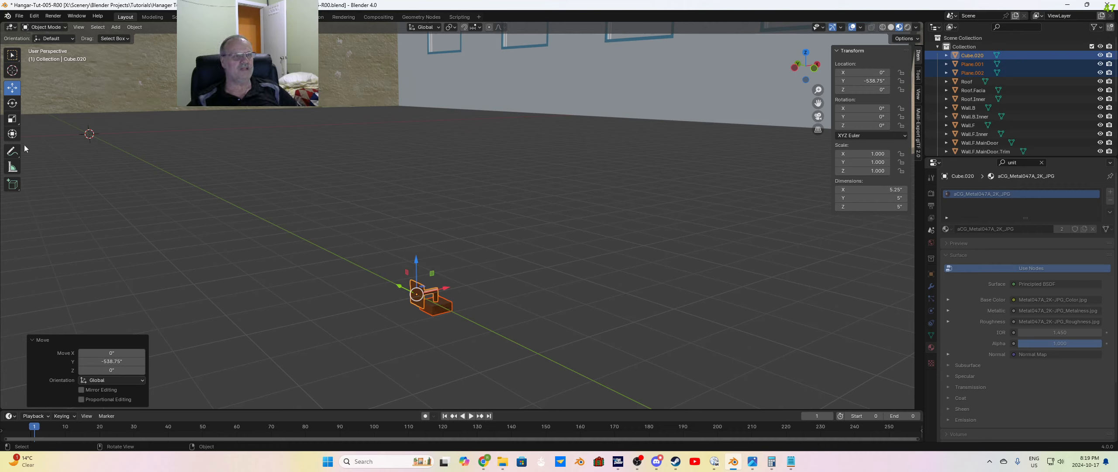
Step: Rotate the three selected light parts by -90 degrees about the Z axis
click(13, 105)
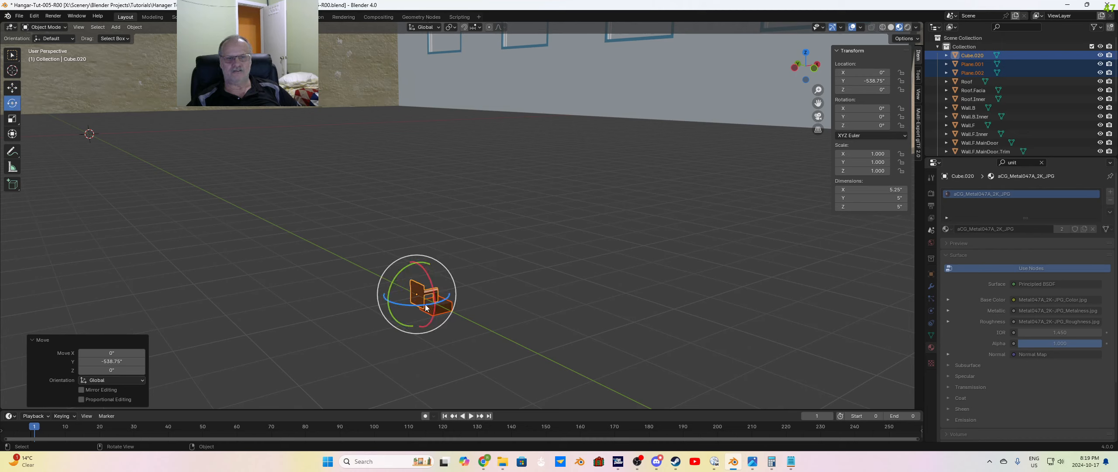
drag(426, 307, 323, 335)
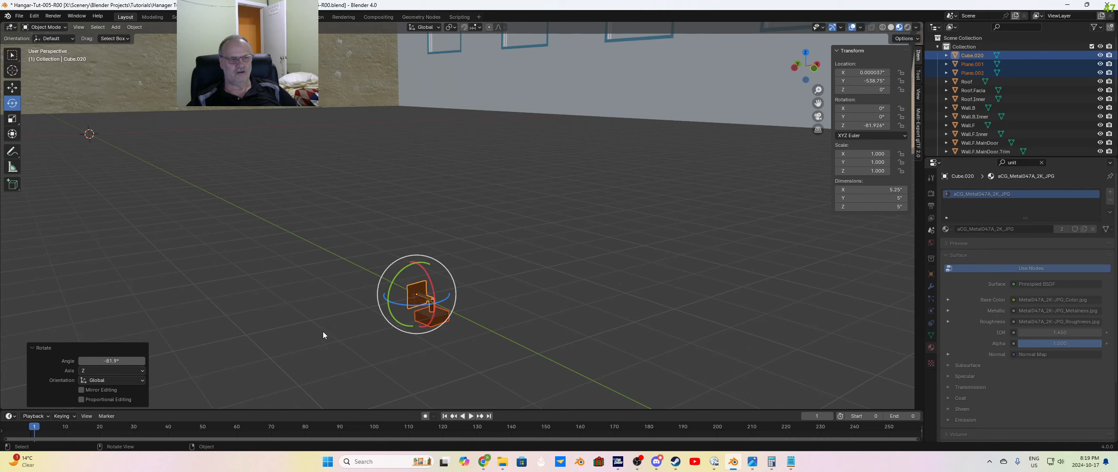
click(111, 360)
text(-)
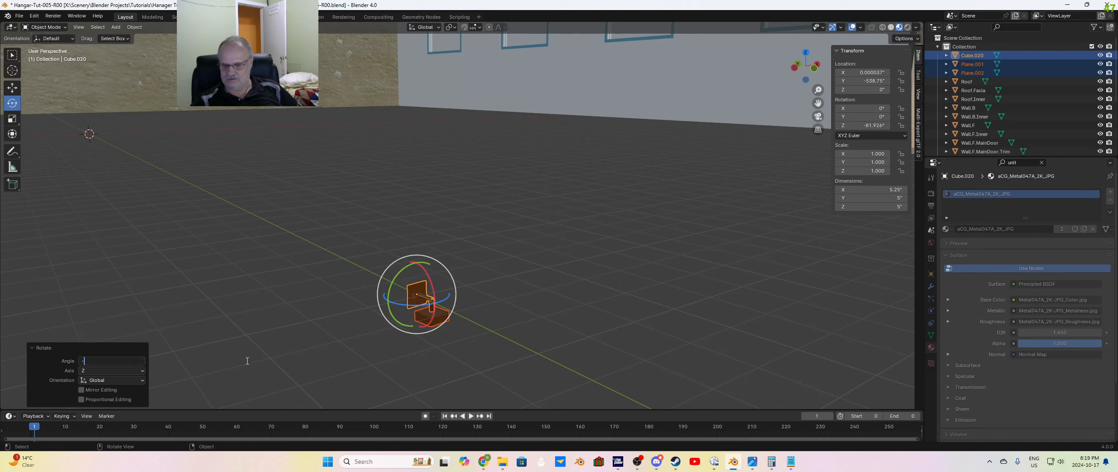
text(90)
key(Return)
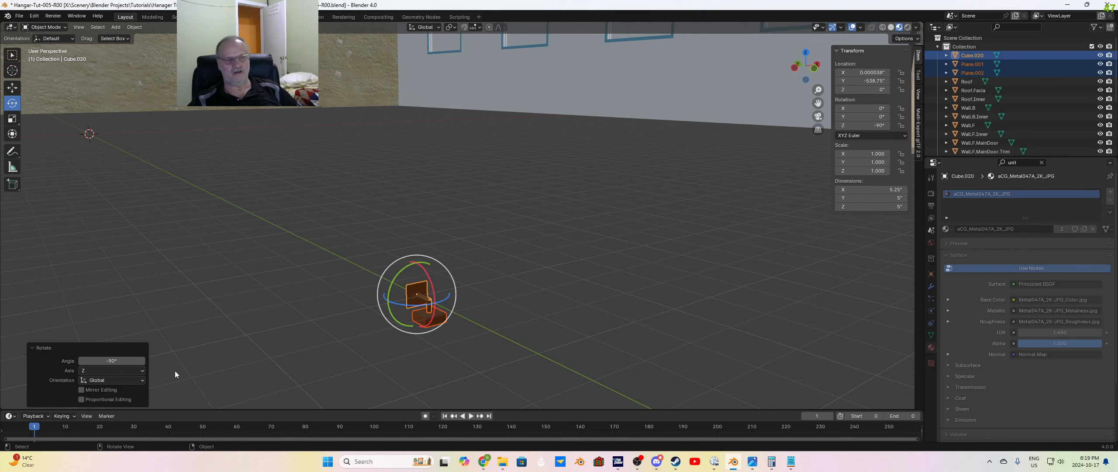
Step: Raise the light parts about 240.74 inches along Z to the height of the front gable wall
click(11, 89)
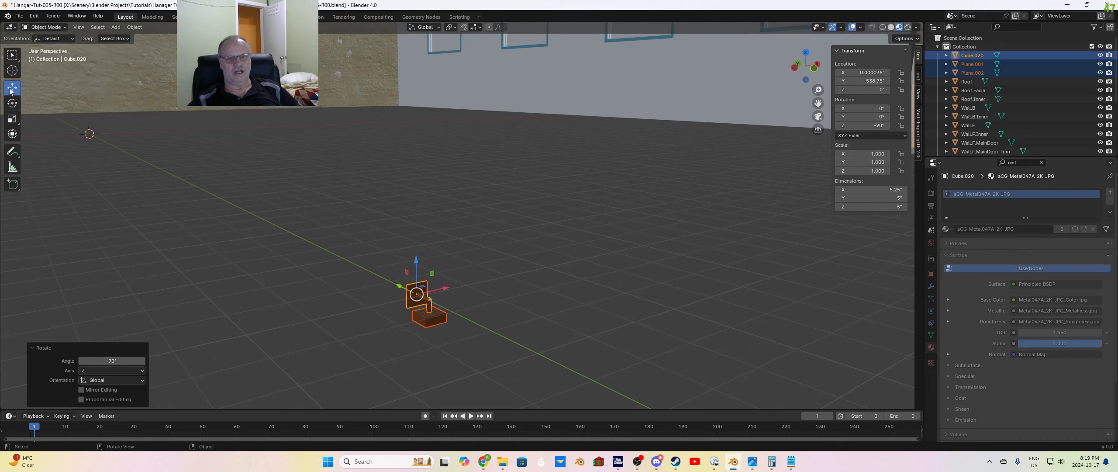
scroll(460, 325, down, 9)
middle_drag(497, 297, 498, 308)
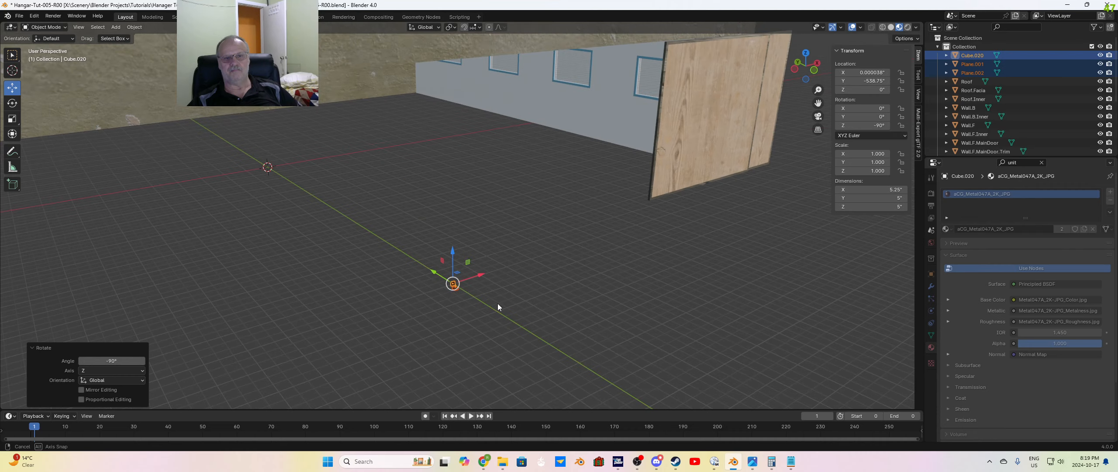
shift+middle_drag(450, 262, 469, 354)
drag(441, 336, 418, 81)
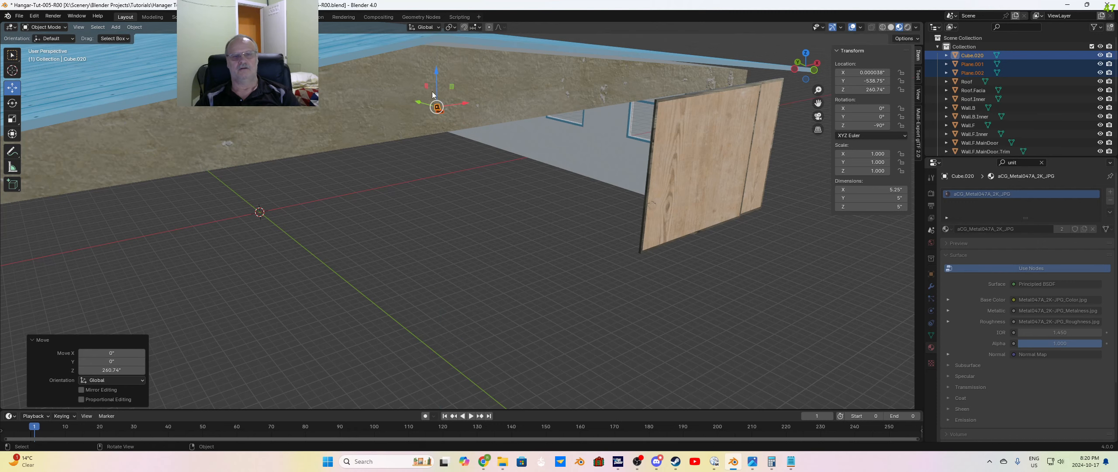
Step: Shift the light parts along Y to about -480 inches so the fixture sits against the front gable wall
scroll(442, 101, up, 4)
shift+middle_drag(458, 131, 663, 304)
scroll(479, 328, down, 2)
scroll(493, 331, down, 2)
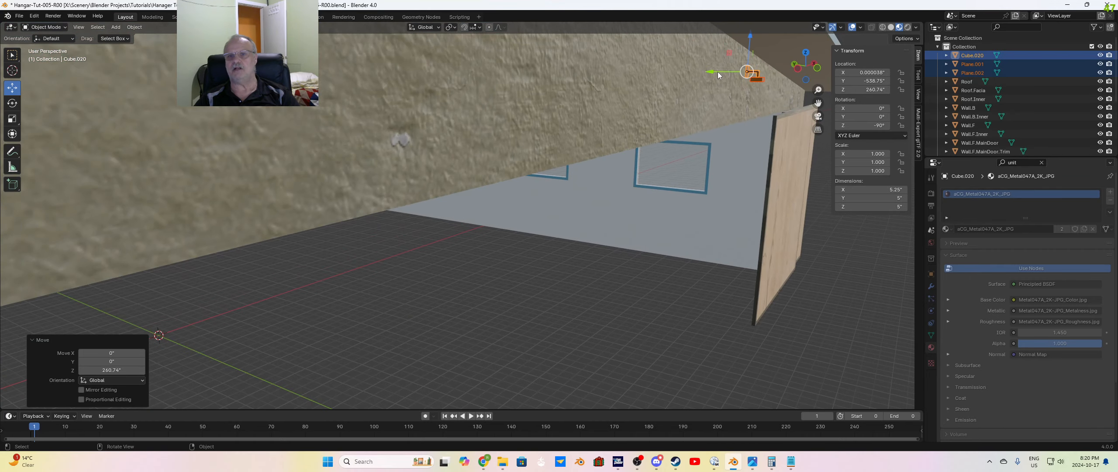
drag(718, 75, 660, 94)
middle_drag(659, 94, 601, 297)
scroll(387, 158, up, 8)
shift+middle_drag(452, 209, 466, 223)
drag(352, 194, 407, 232)
scroll(599, 294, down, 10)
scroll(598, 294, down, 8)
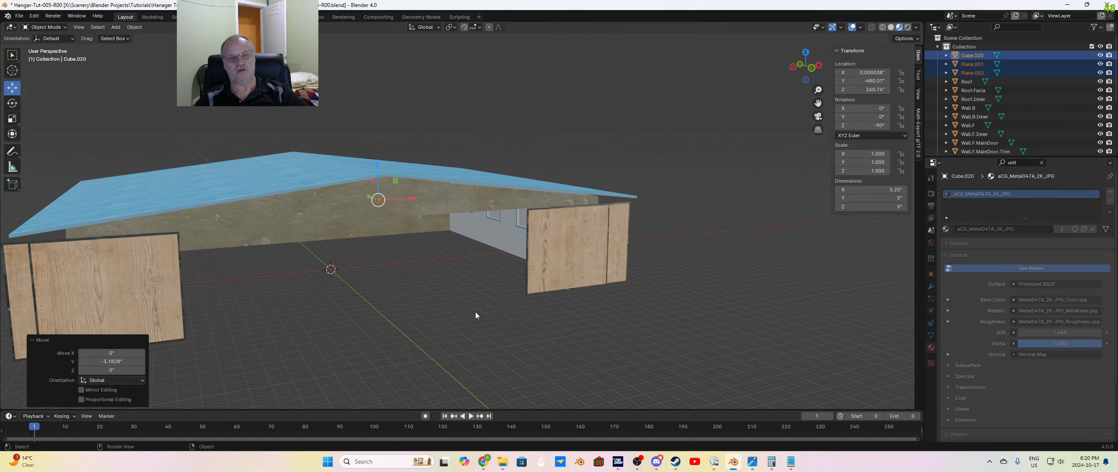
Step: Switch the viewport to rendered shading and examine the mounted gable light and the hangar interior
click(908, 28)
middle_drag(404, 313, 437, 313)
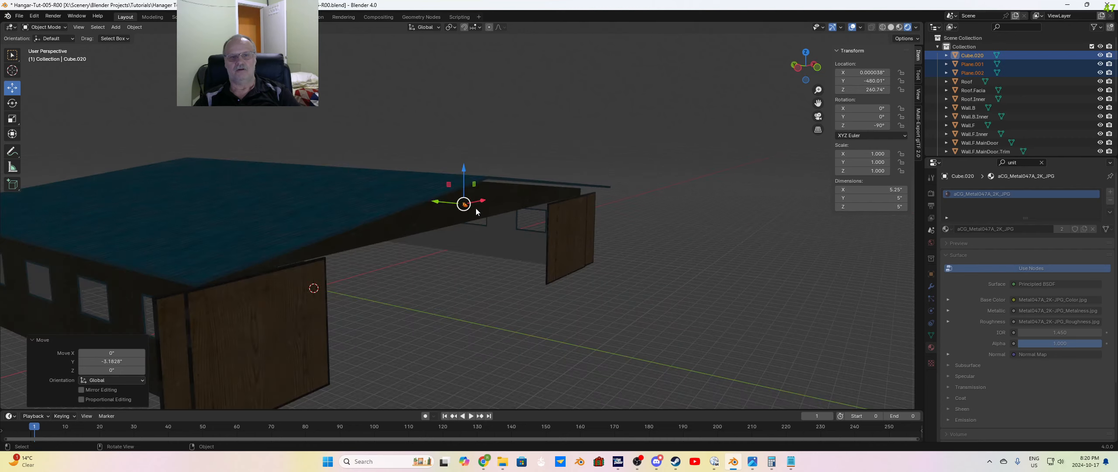
scroll(492, 207, up, 10)
scroll(555, 206, down, 1)
shift+middle_drag(555, 216, 553, 221)
scroll(552, 222, down, 1)
middle_drag(530, 291, 529, 274)
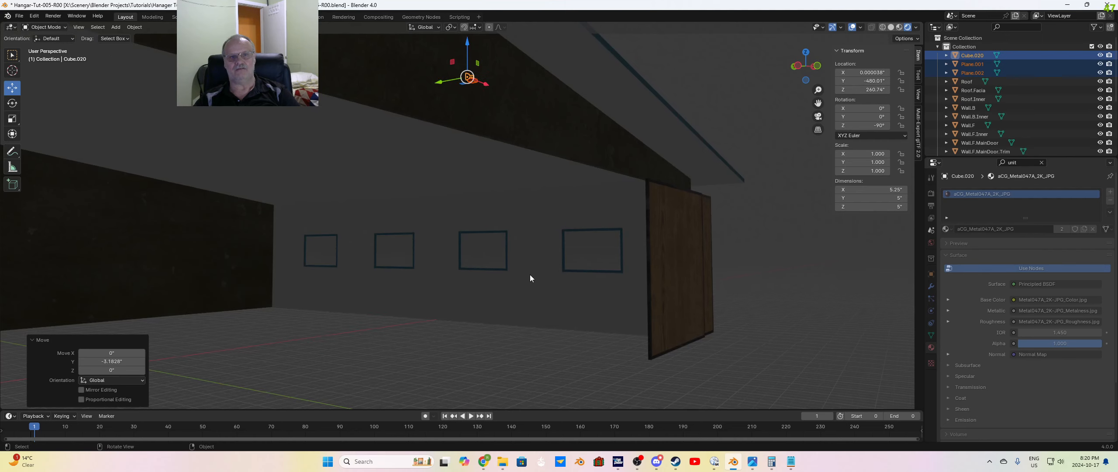
click(529, 274)
scroll(543, 320, down, 1)
middle_drag(544, 320, 545, 330)
click(767, 291)
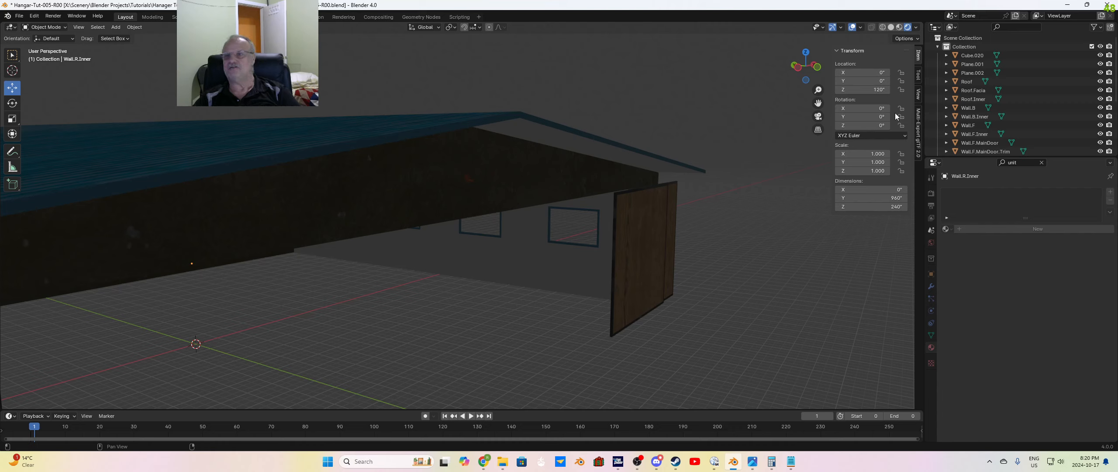
Step: In the Multi-Export glTF settings, set the textures folder to "texture" and include visible objects, punctual lights and cameras
click(918, 131)
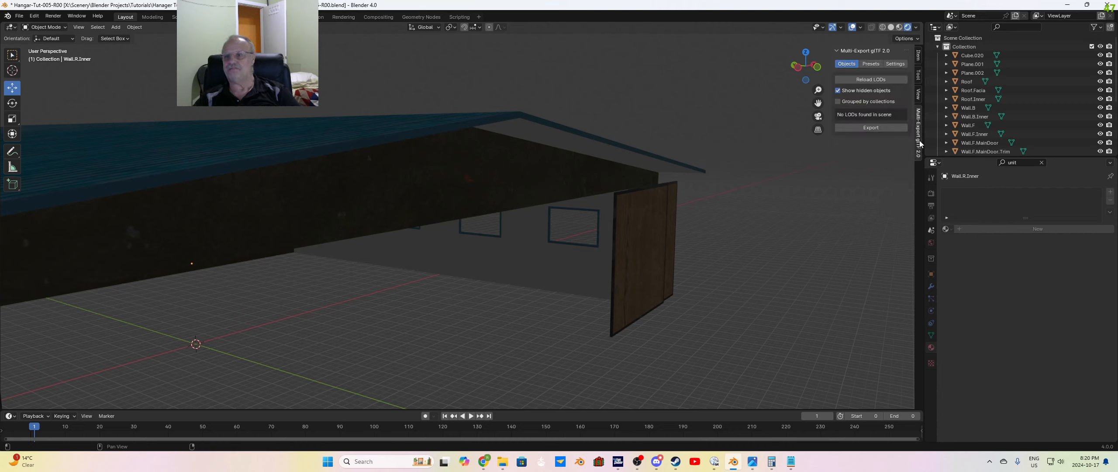
click(892, 65)
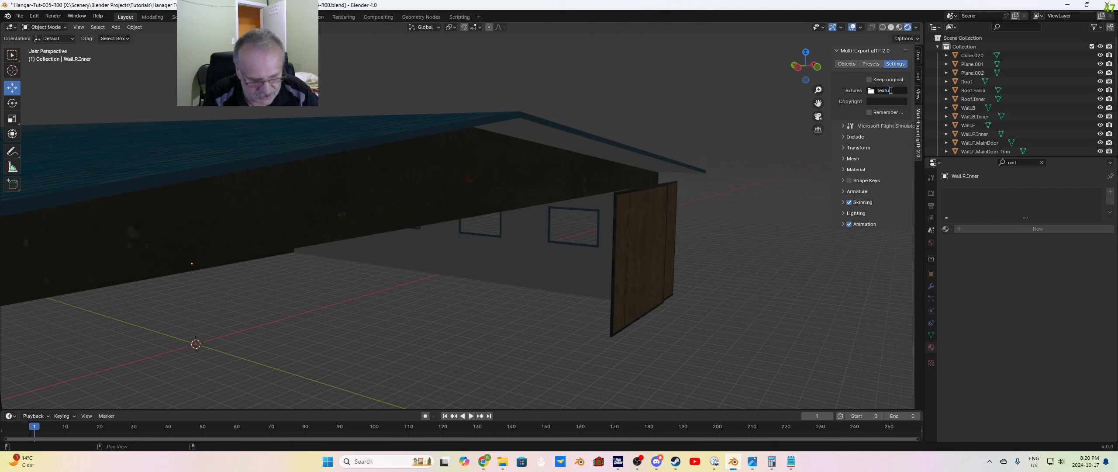
click(842, 137)
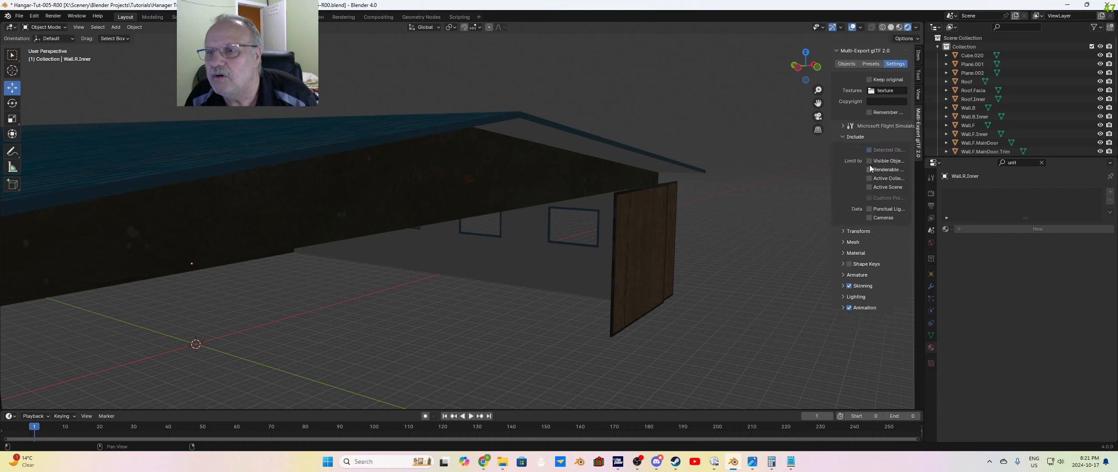
drag(869, 161, 870, 171)
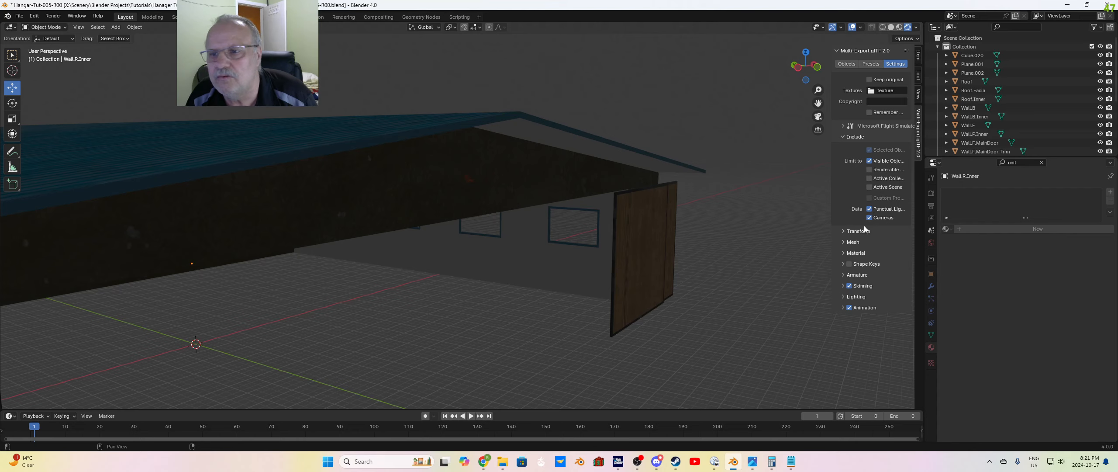
Step: Check the light's parts Cube.020, Plane.001 and Plane.002 one by one on the gable wall
scroll(707, 286, down, 2)
middle_drag(681, 284, 677, 265)
scroll(458, 137, up, 5)
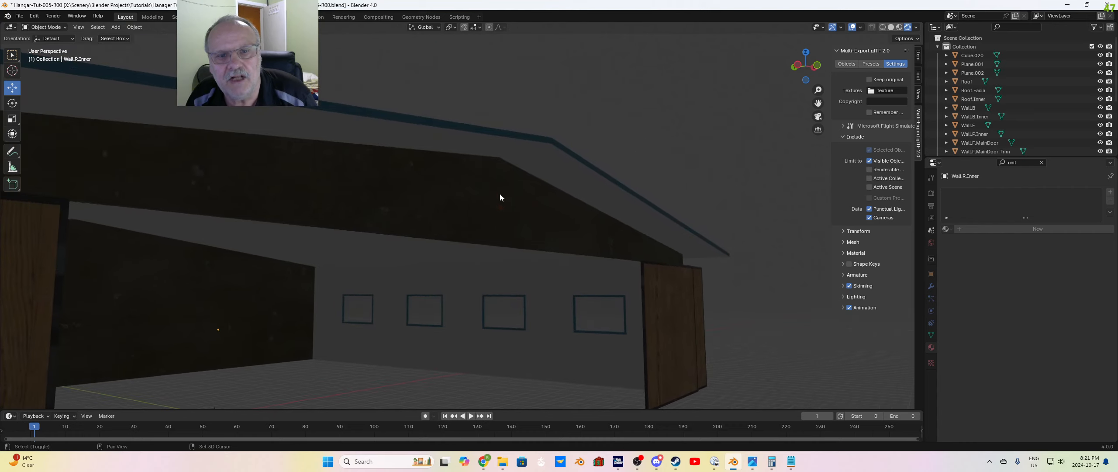
scroll(500, 196, up, 2)
scroll(557, 201, down, 1)
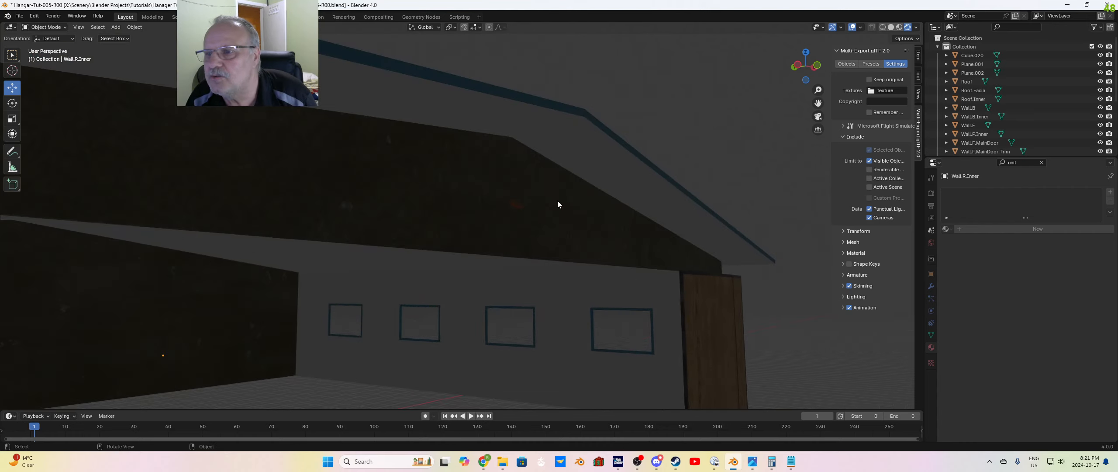
click(973, 55)
click(977, 65)
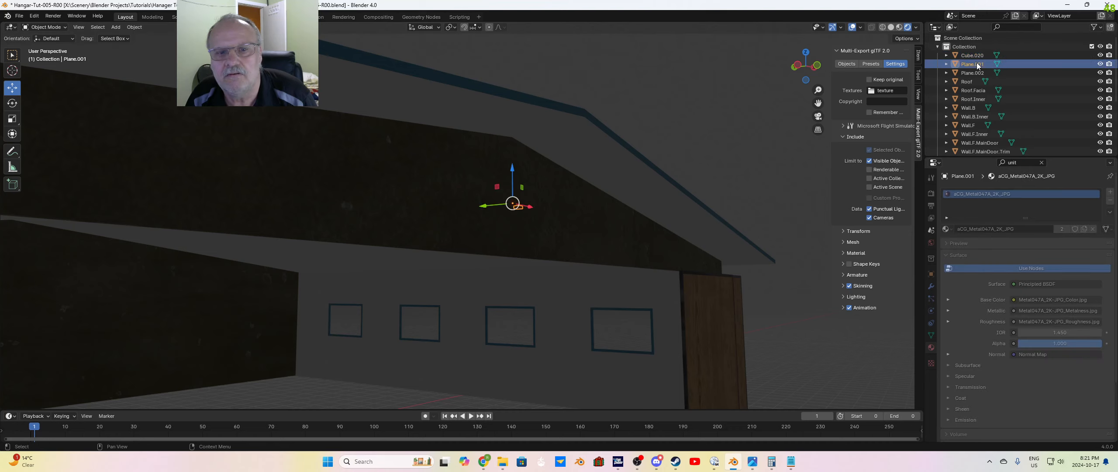
click(976, 73)
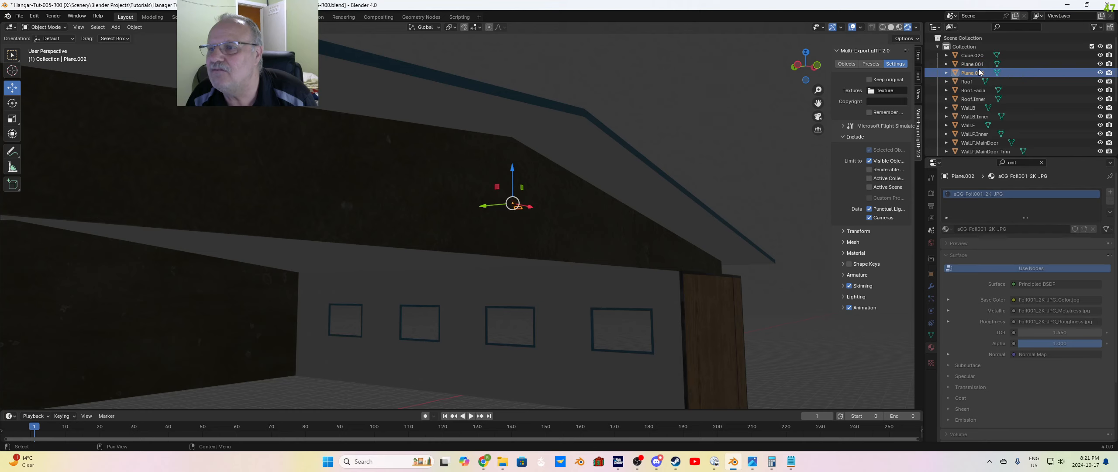
Step: Examine the hangar inside and out in rendered shading for any light cast by the fixture
middle_drag(607, 232, 563, 268)
scroll(384, 337, down, 10)
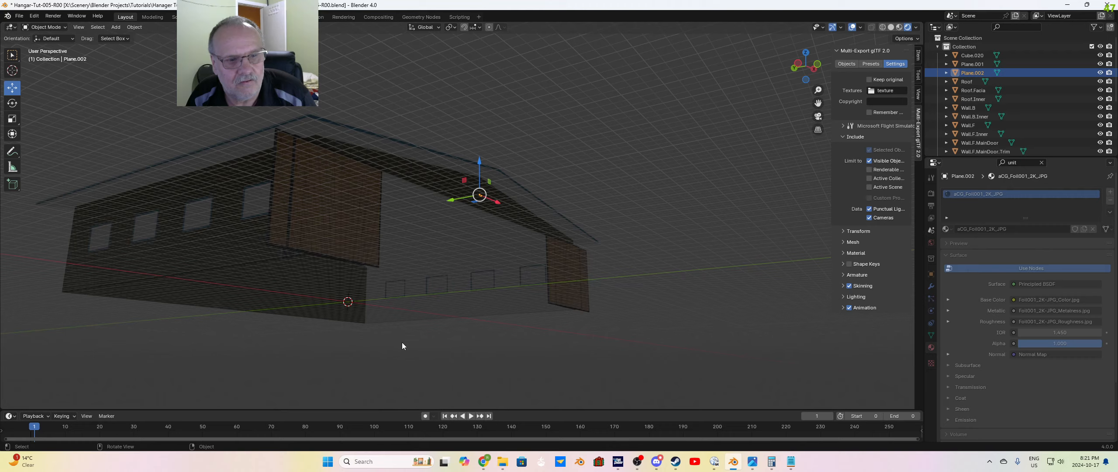
shift+middle_drag(402, 343, 590, 297)
scroll(584, 287, up, 4)
scroll(590, 297, up, 5)
scroll(505, 254, down, 4)
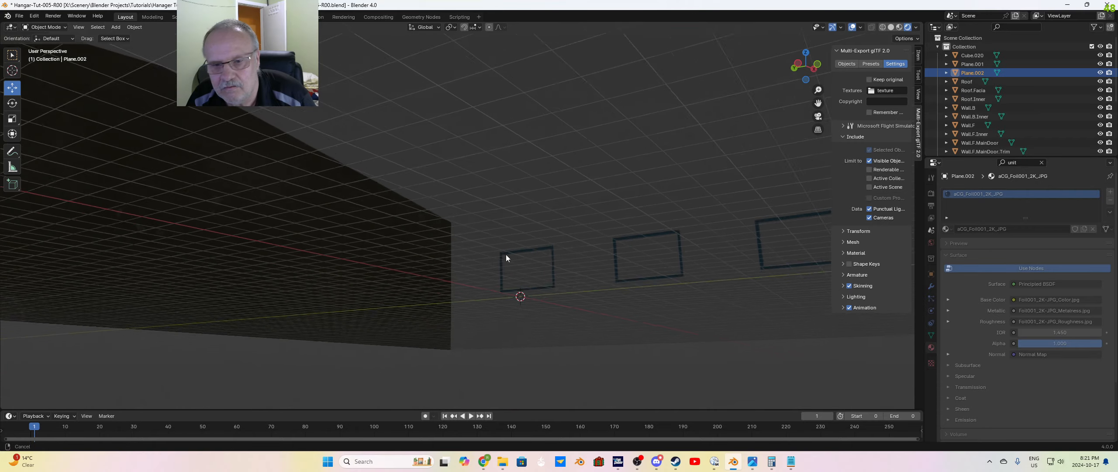
scroll(544, 309, down, 4)
mouse_move(543, 309)
middle_down()
mouse_move(541, 273)
mouse_move(535, 304)
middle_up()
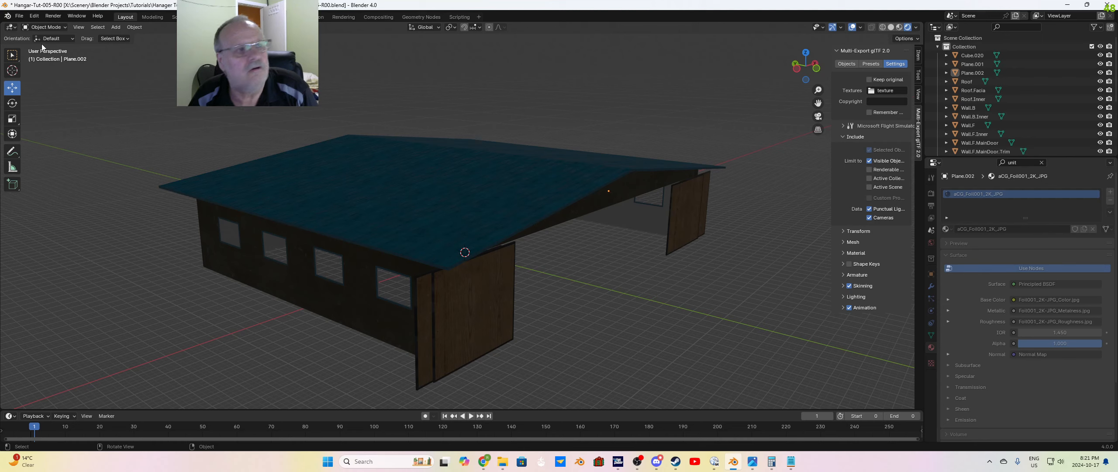
Step: Append the whole Collection from Hangar-Light-002-R01.blend into the hangar scene
click(16, 17)
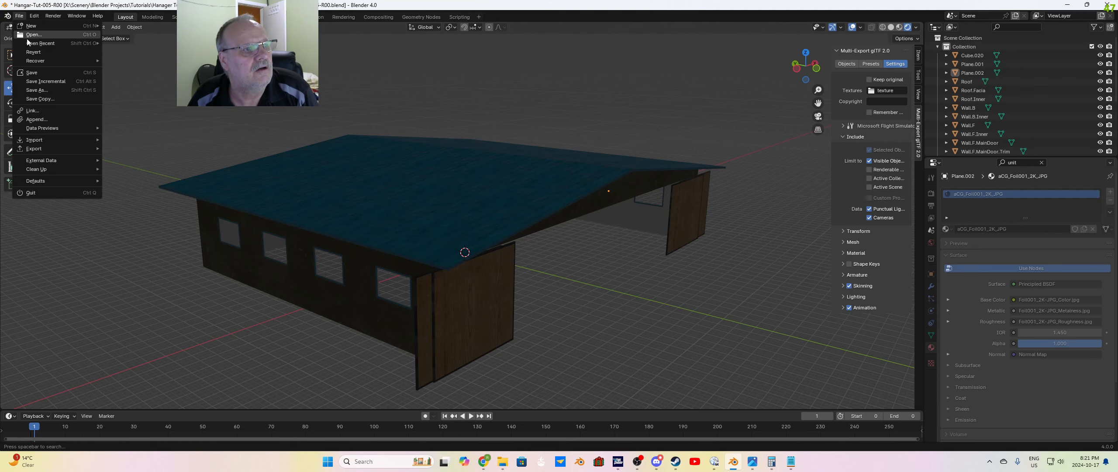
click(31, 121)
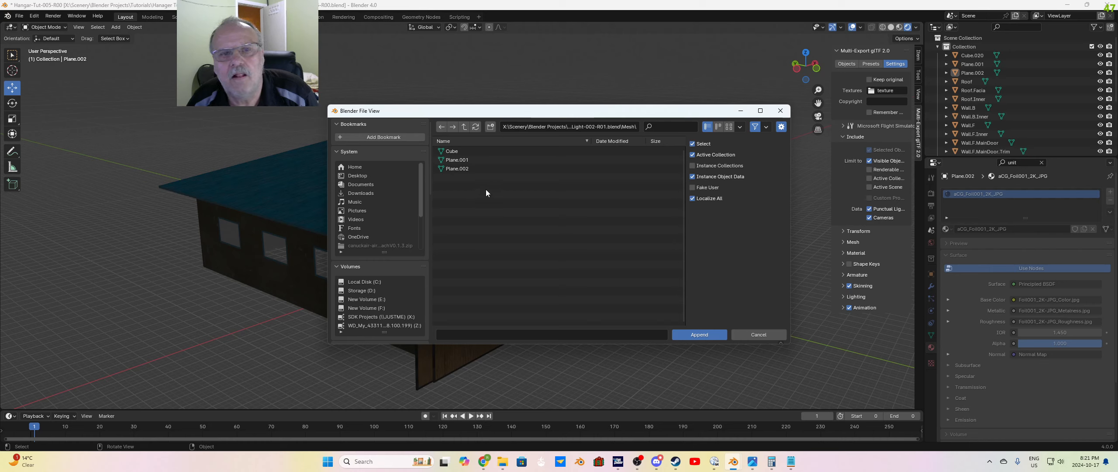
click(464, 127)
click(511, 237)
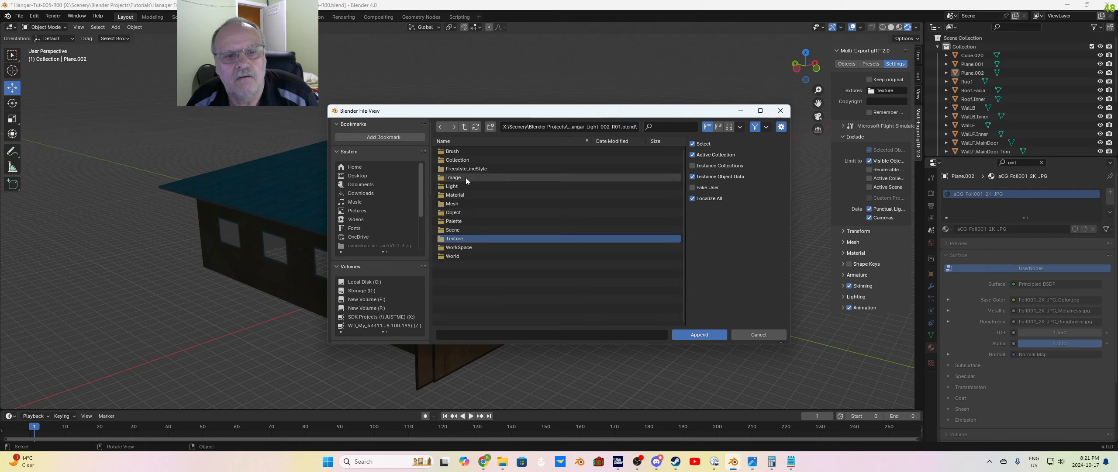
double_click(463, 159)
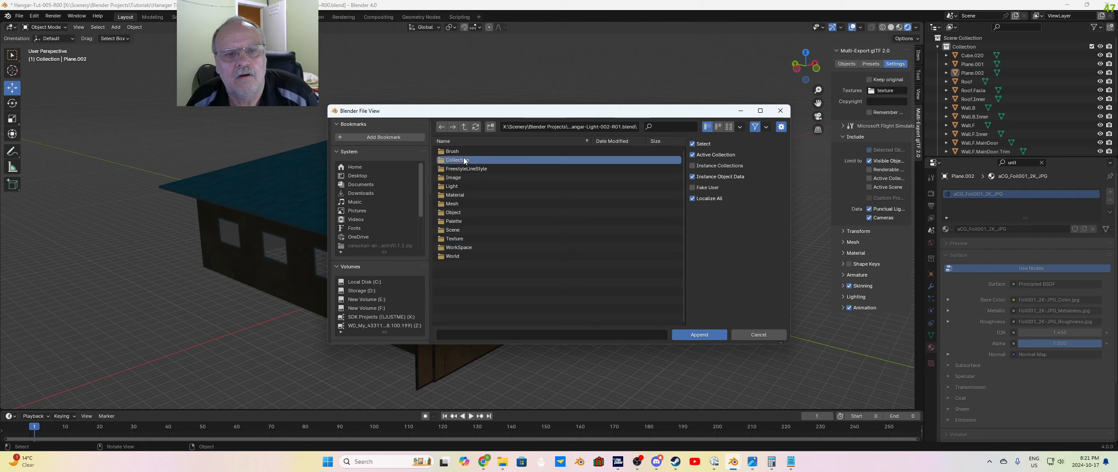
click(461, 152)
click(713, 333)
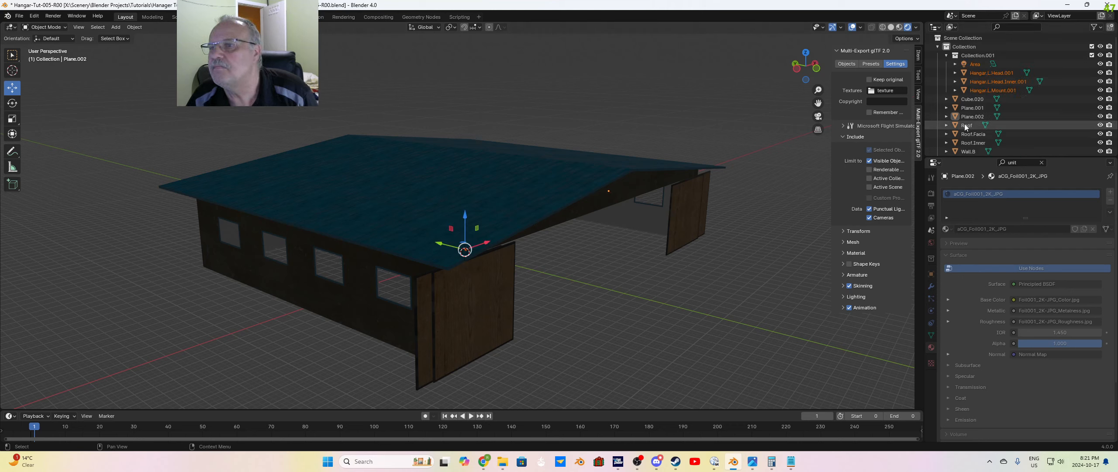
Step: Delete the appended Area light, head, inner head and mount objects together with their collection, Collection.001
click(977, 64)
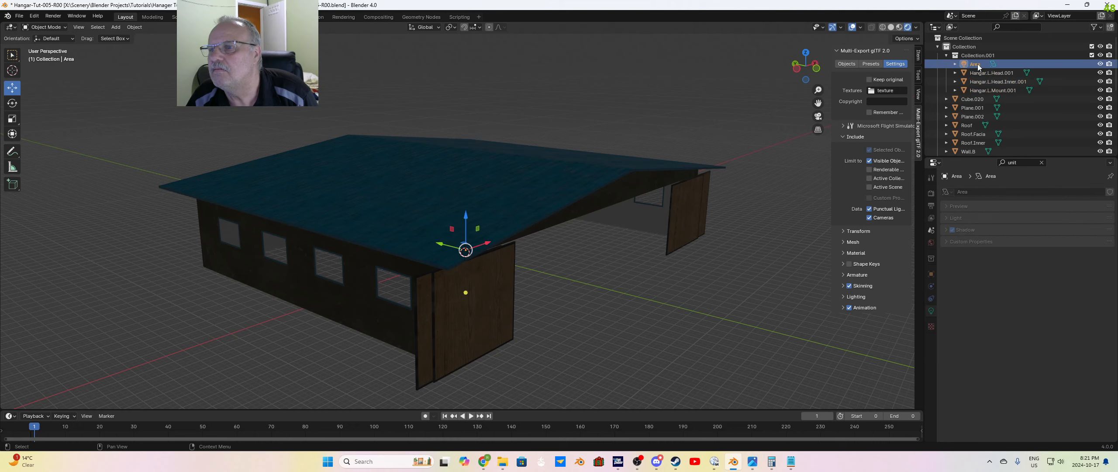
click(817, 261)
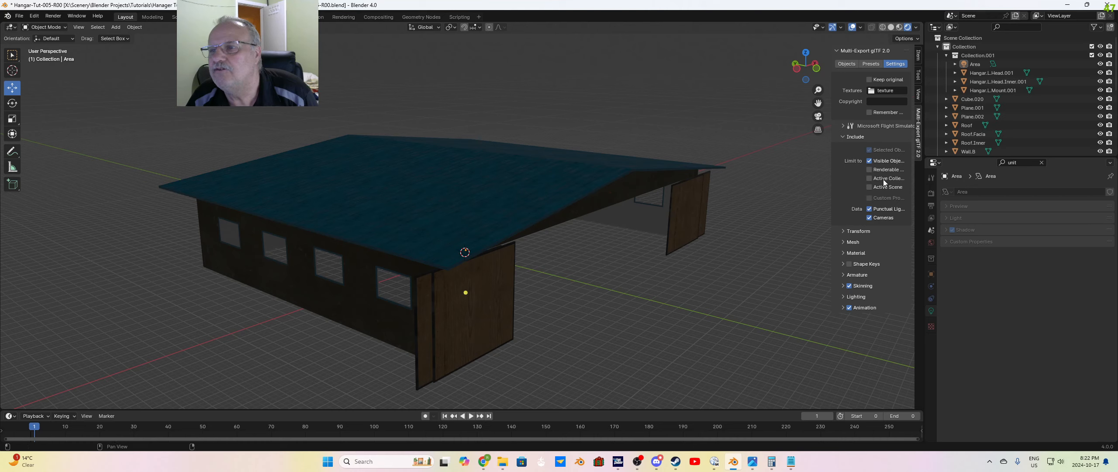
click(979, 63)
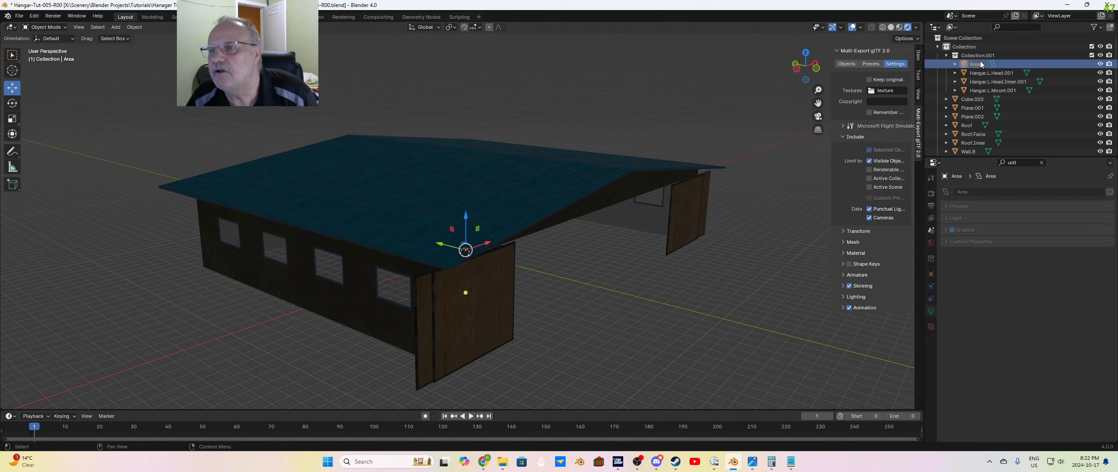
shift+click(987, 87)
key(Delete)
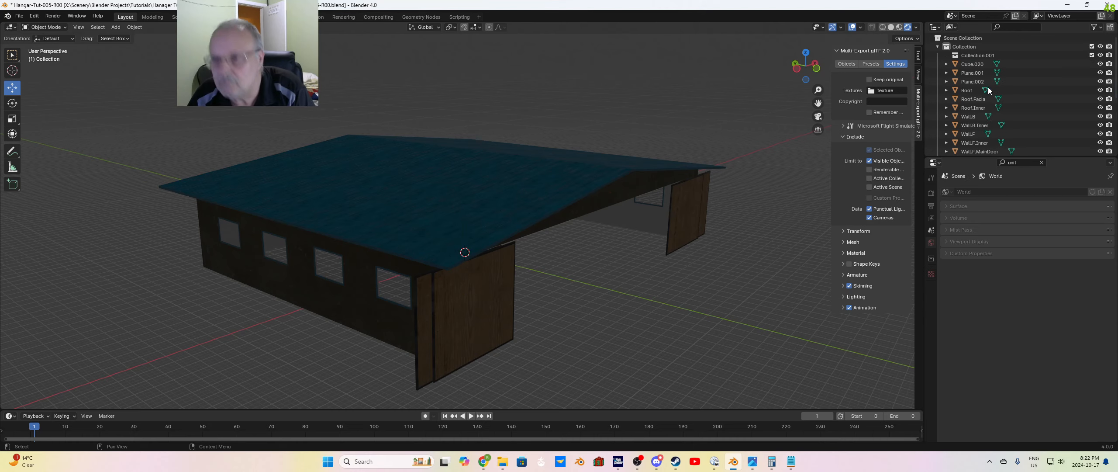
click(976, 56)
key(Delete)
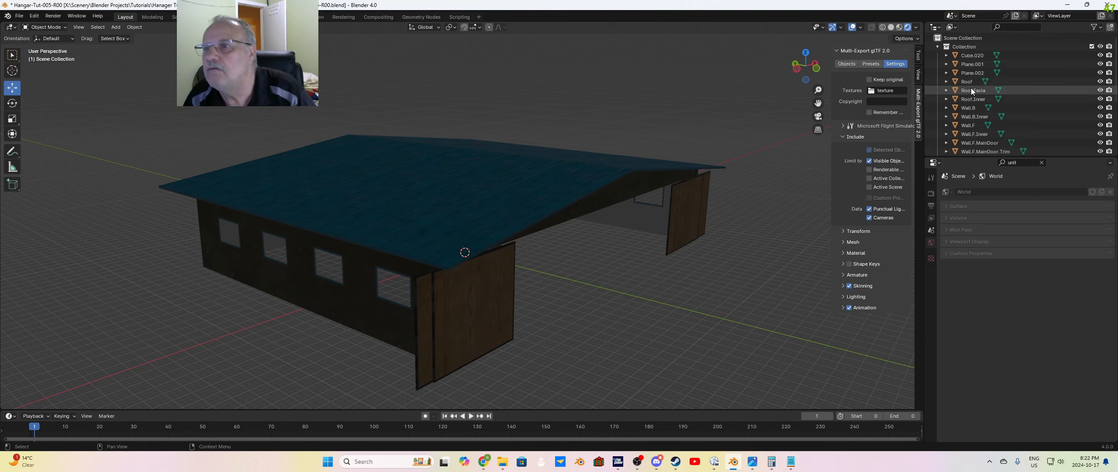
Step: Start another append and open Hangar-Light-002-R01.blend from the Hangar-Light-002 folder
scroll(672, 244, up, 1)
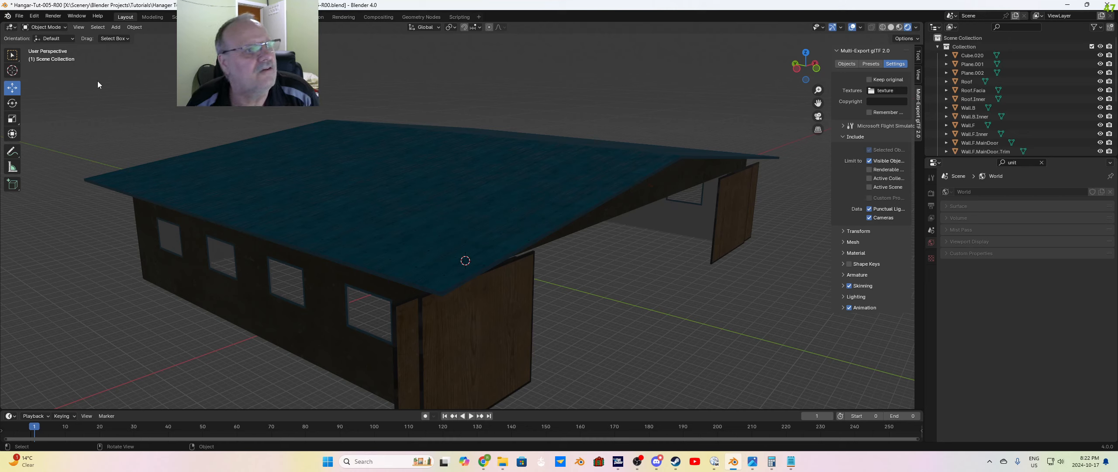
click(24, 19)
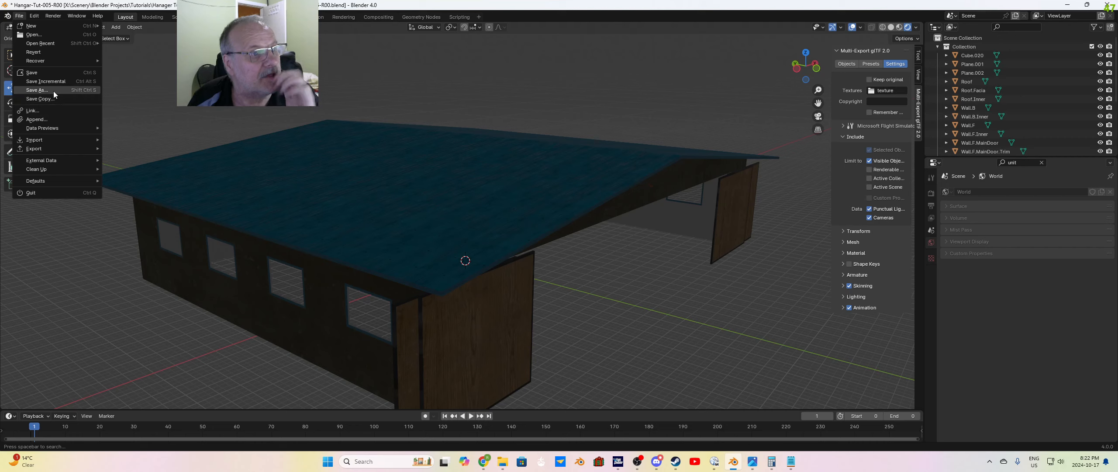
click(50, 119)
click(462, 129)
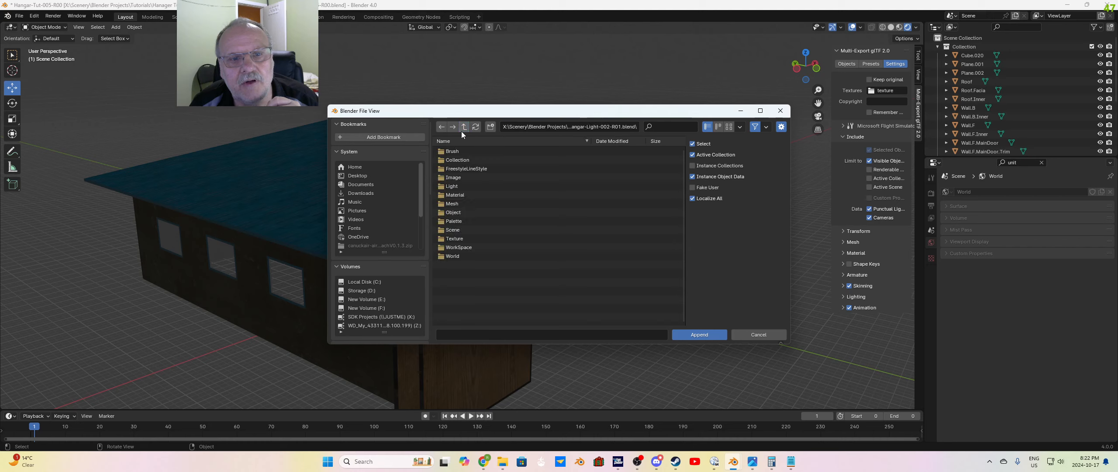
click(462, 129)
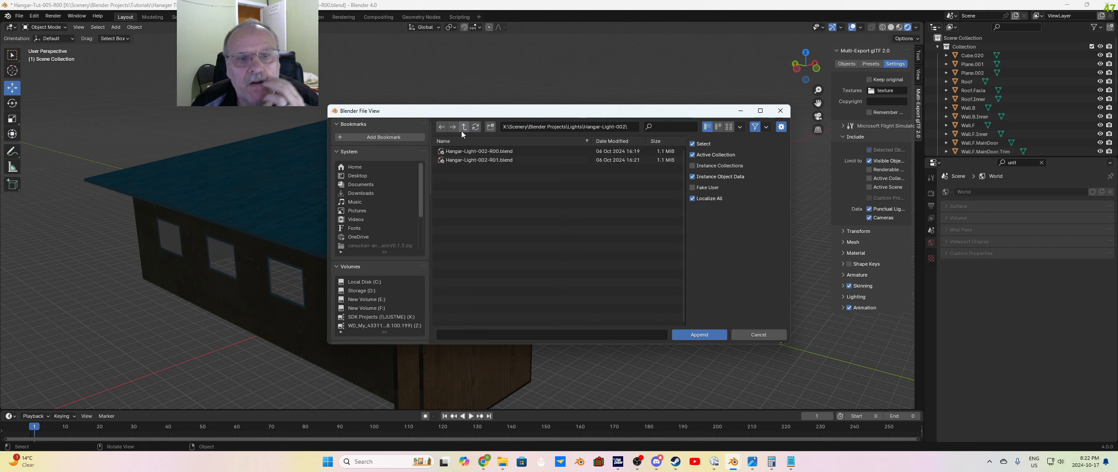
click(479, 159)
click(697, 331)
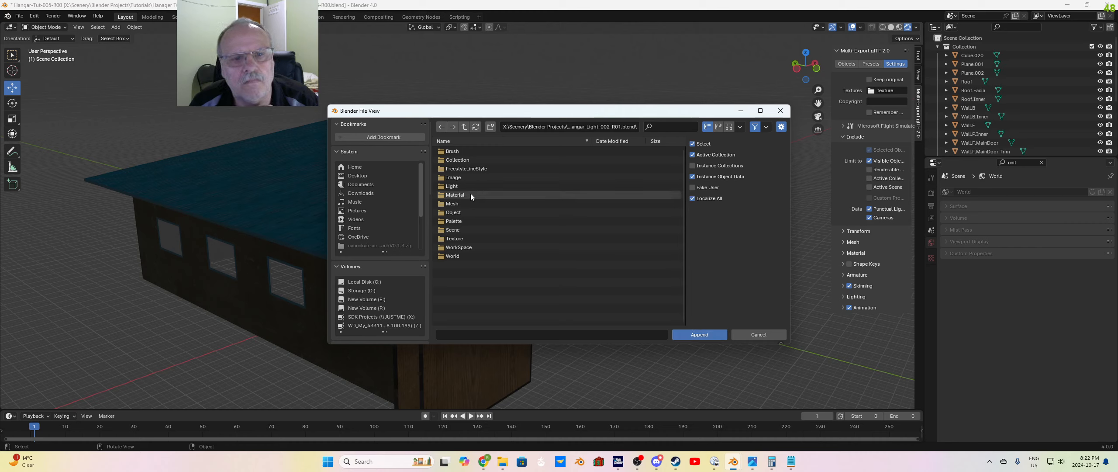
Step: Examine the contents of the Light and Mesh categories in the hangar light file
click(459, 187)
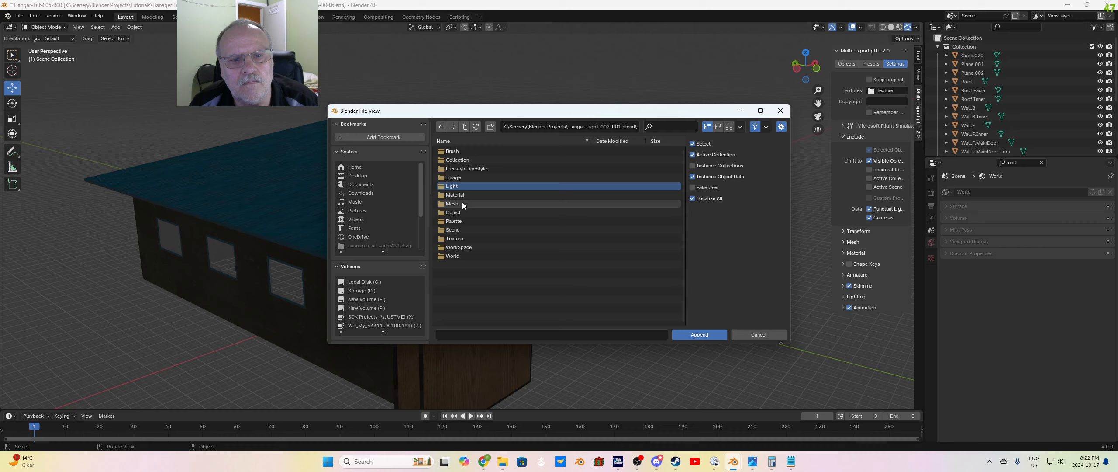
double_click(452, 186)
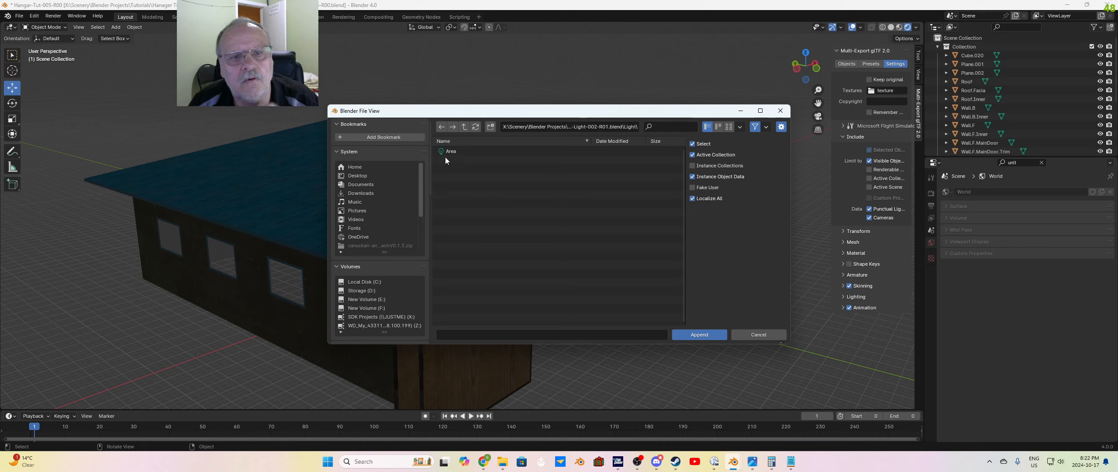
click(465, 128)
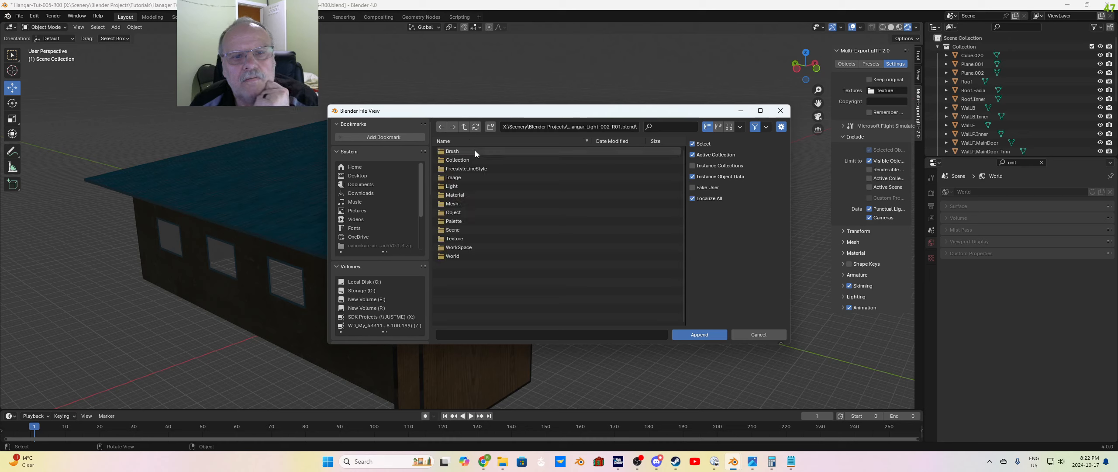
click(454, 186)
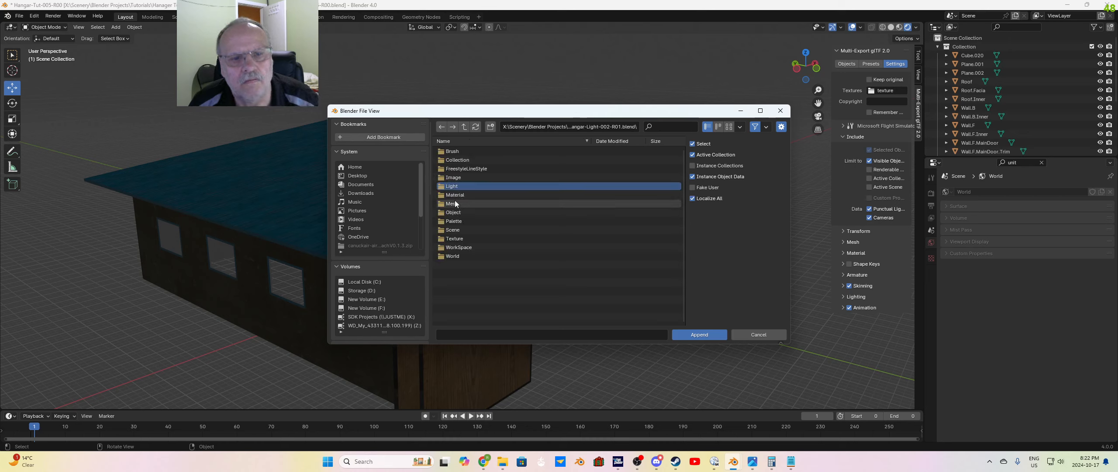
shift+click(455, 203)
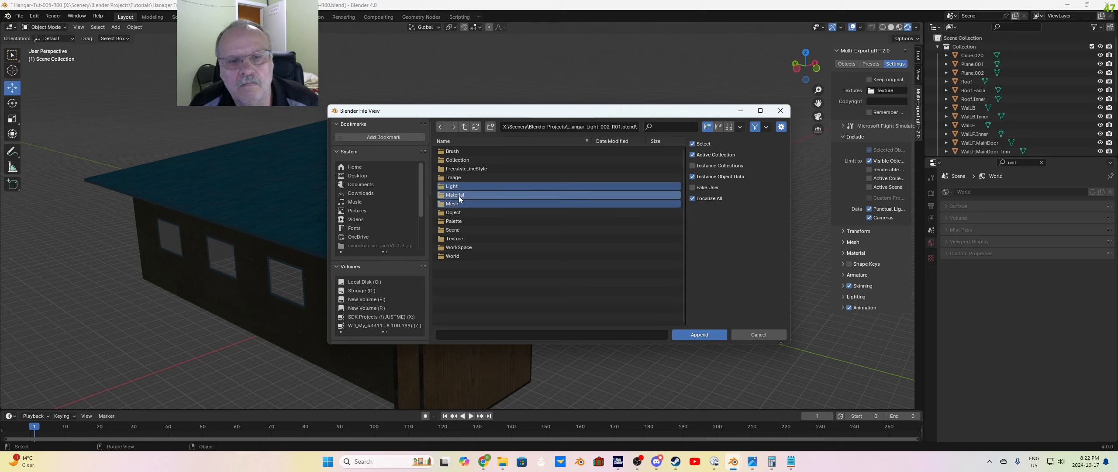
click(494, 285)
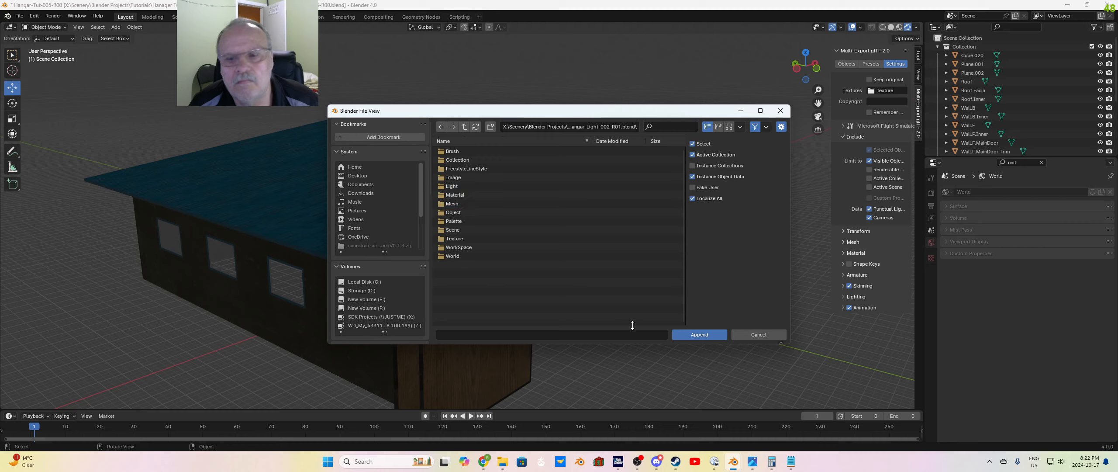
click(694, 335)
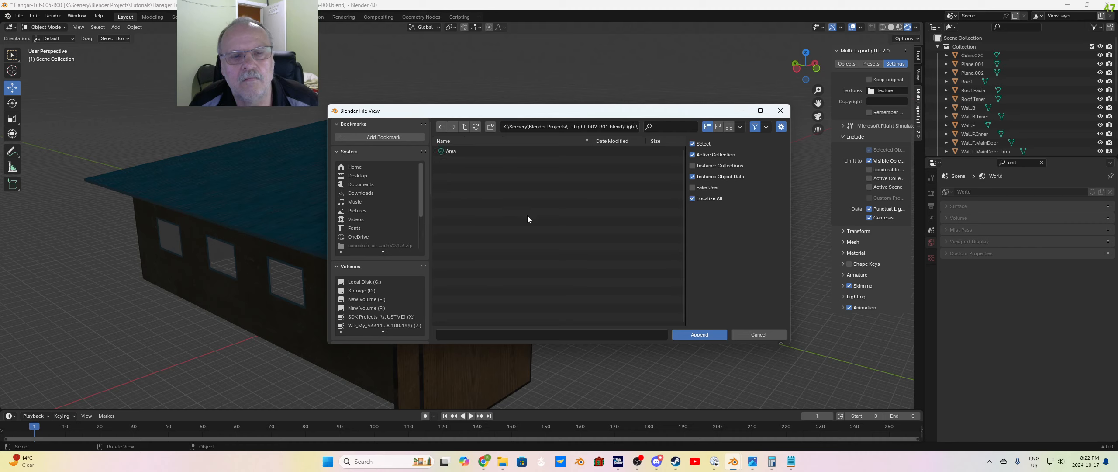
click(464, 127)
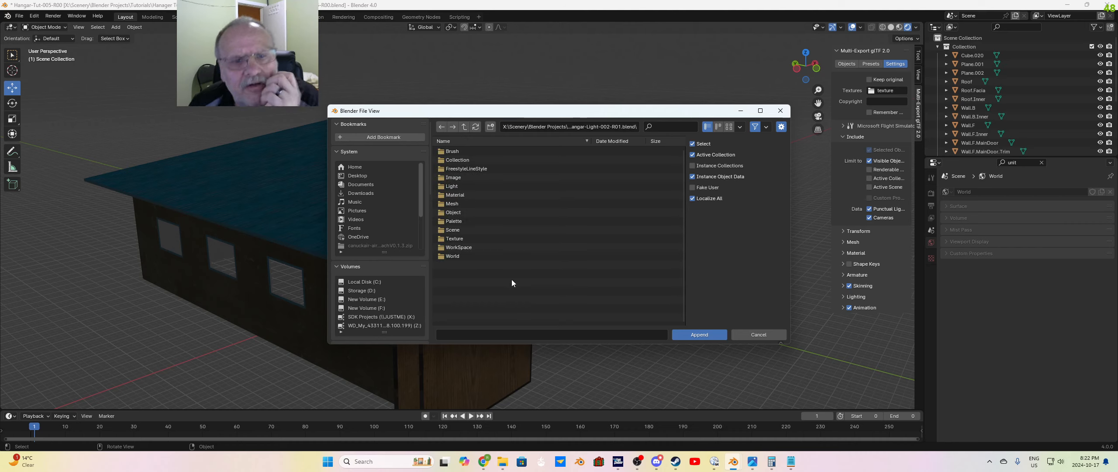
click(454, 206)
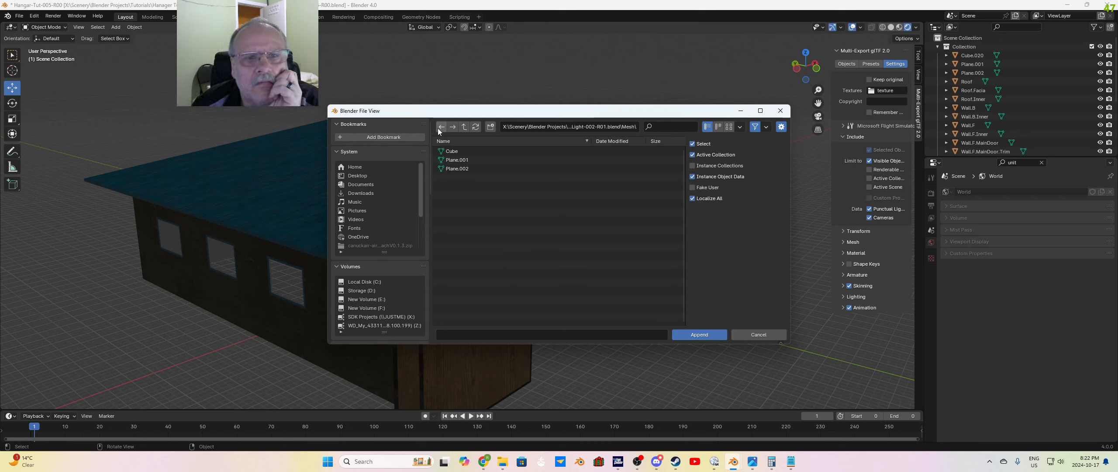
click(462, 127)
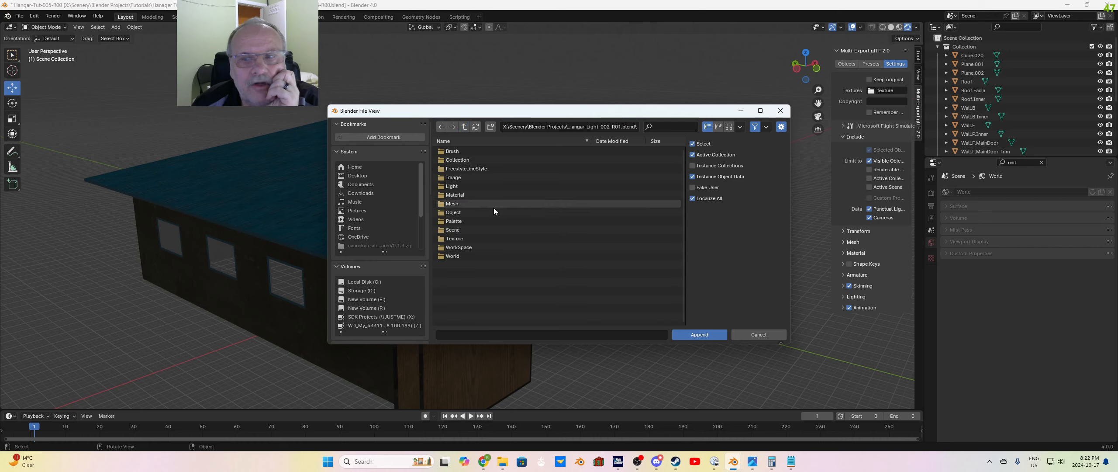
Step: Append the hangar light file's Collection with the scene's root collection active
click(468, 162)
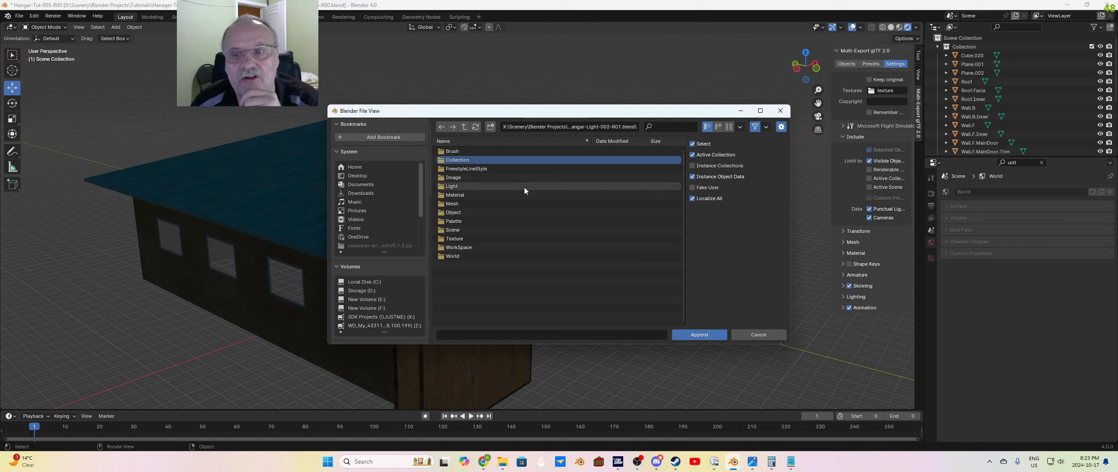
double_click(468, 159)
click(459, 151)
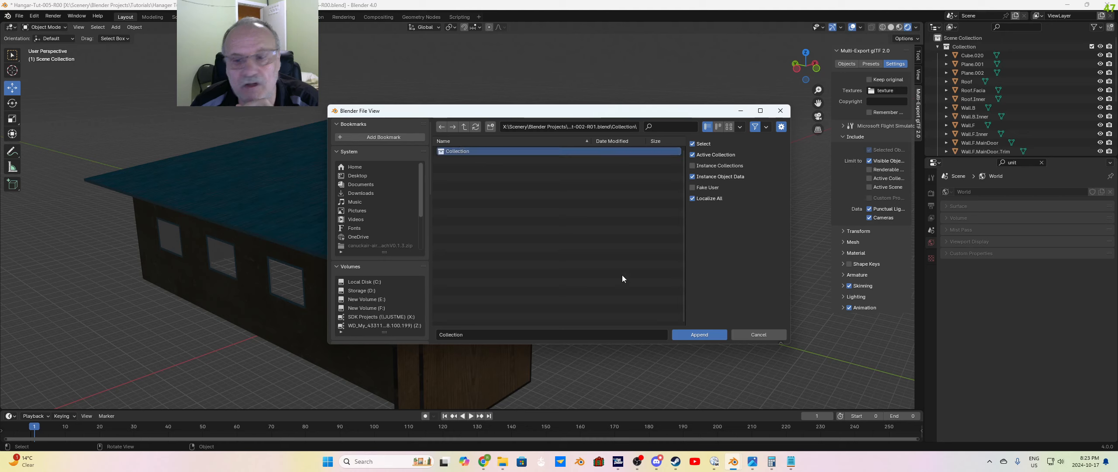
click(699, 334)
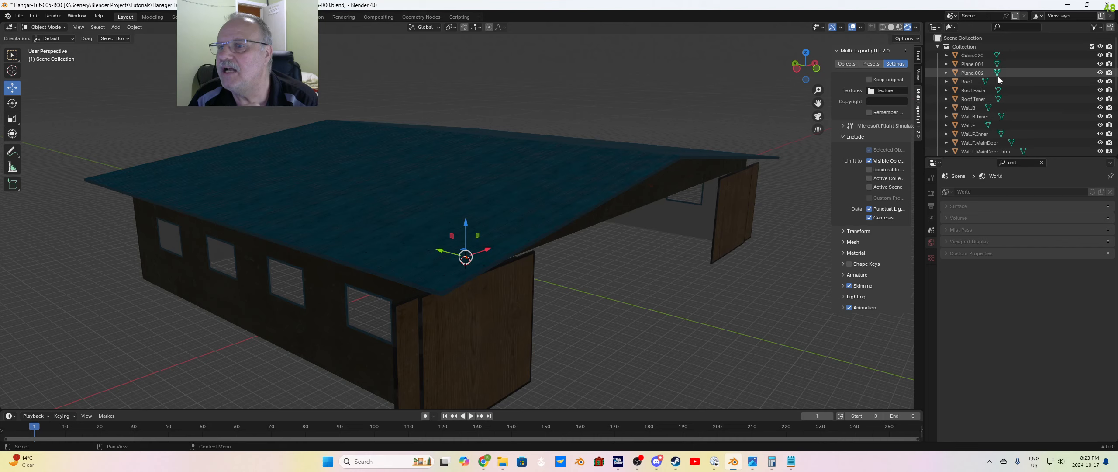
Step: Delete the Area light and the three hangar light meshes in Collection.001, outside the hangar's main collection
scroll(999, 88, down, 8)
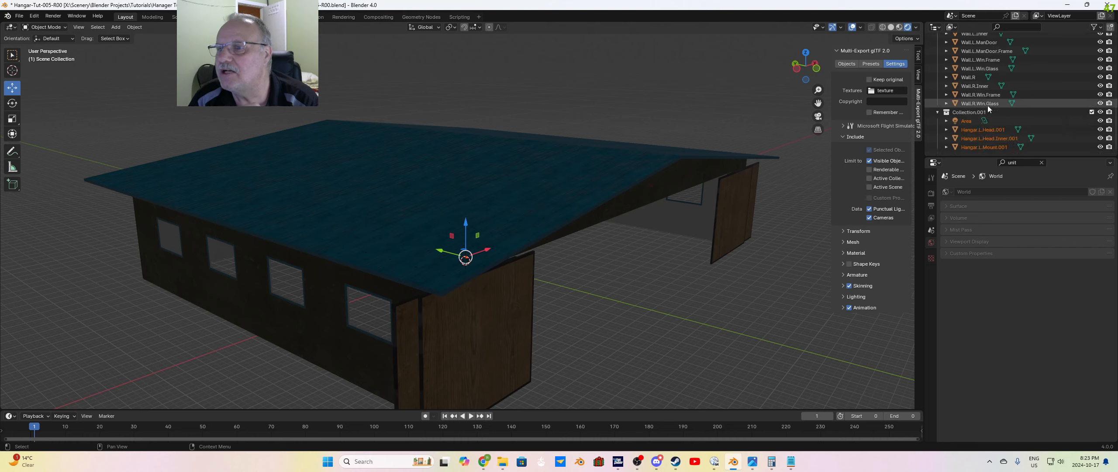
click(972, 121)
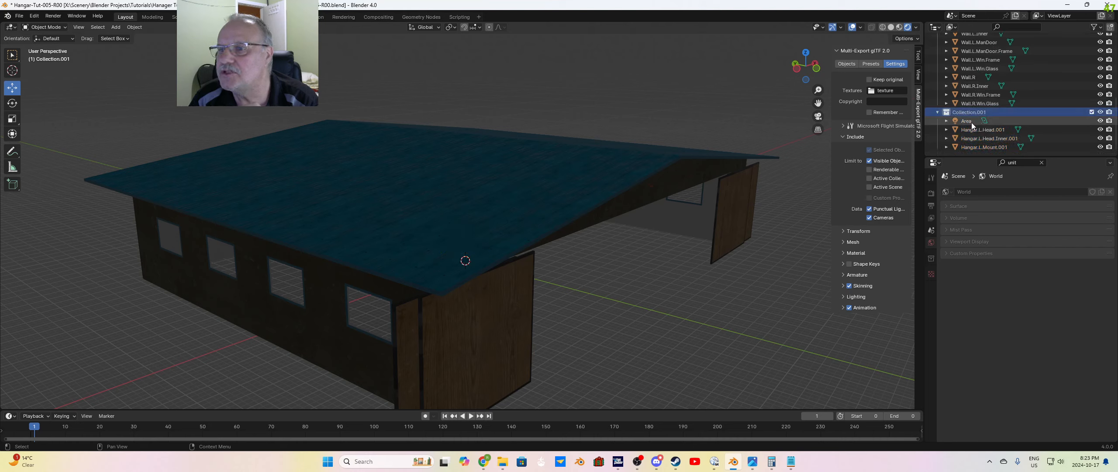
shift+click(976, 147)
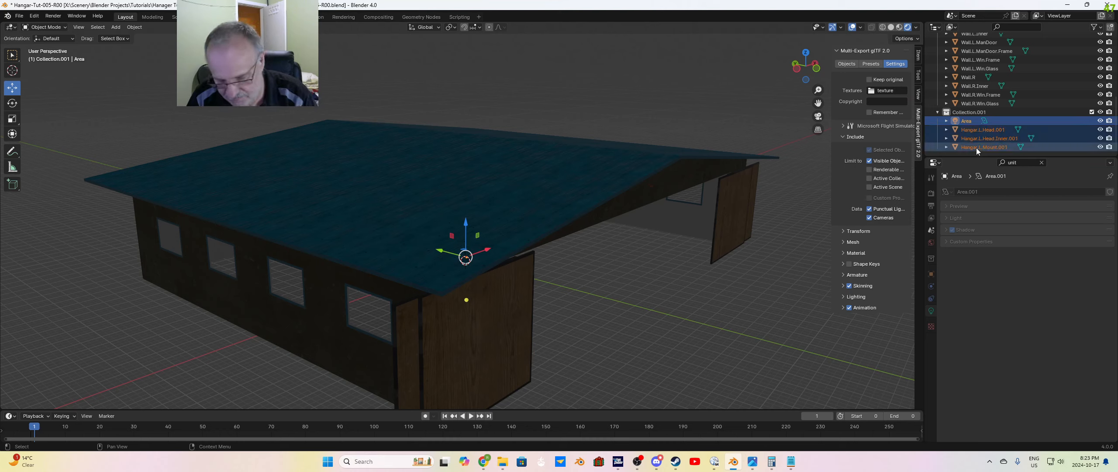
key(Delete)
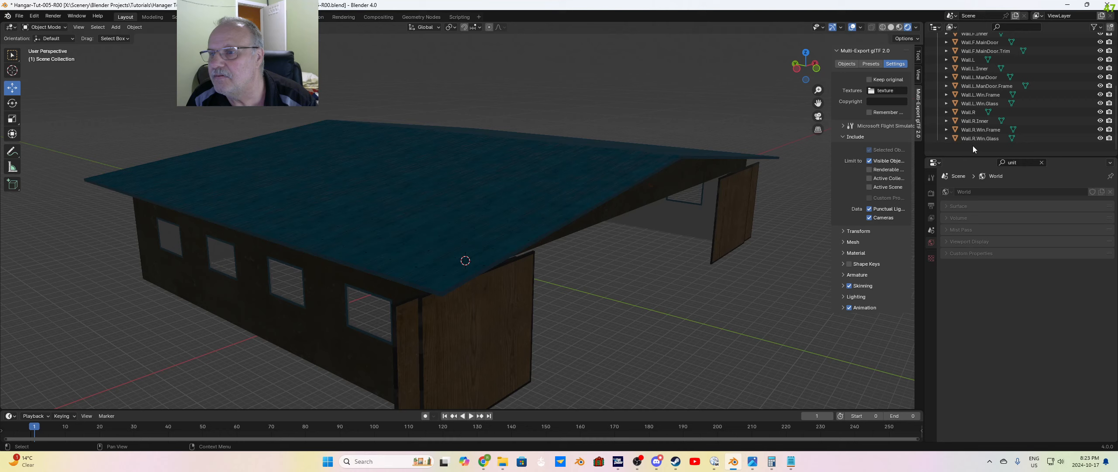
Step: Make the hangar's main Collection active and append the hangar light file's Collection inside it
scroll(967, 151, up, 5)
click(968, 47)
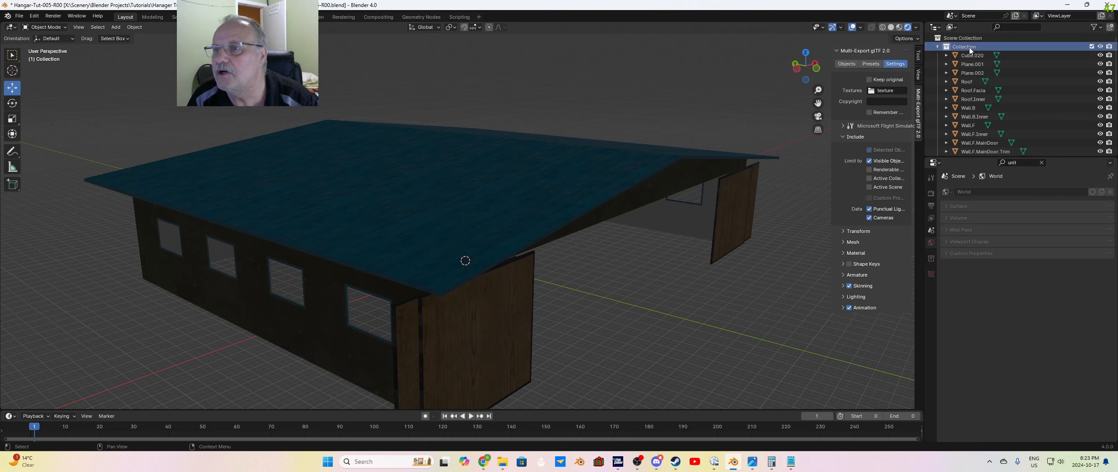
click(19, 16)
click(50, 120)
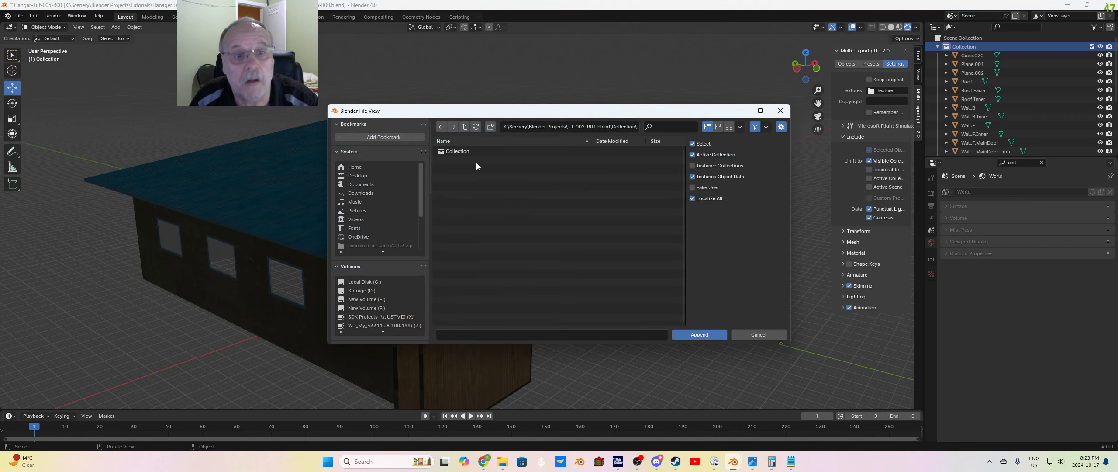
key(Escape)
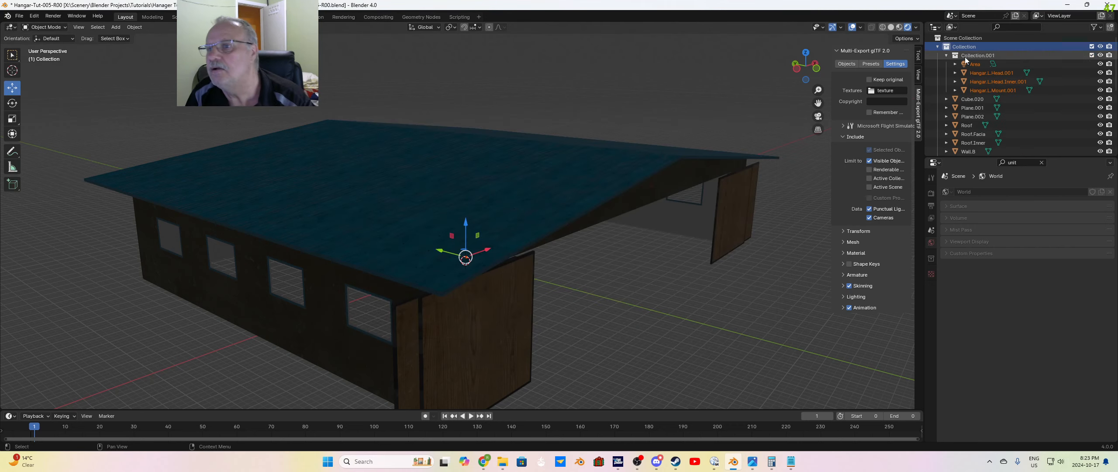
Step: Check the appended Area light and Hangar.L.Head.001 inside Collection.001, and clear the selection
click(978, 66)
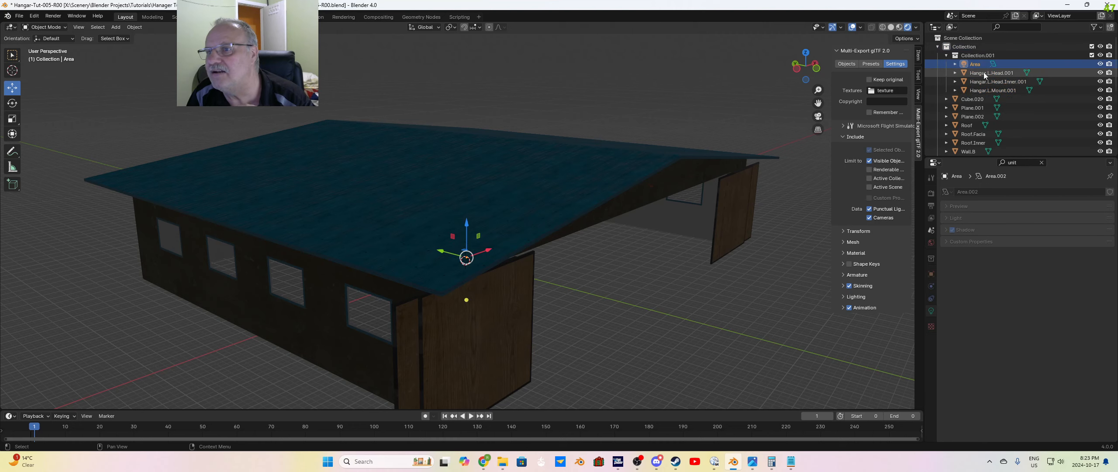
click(984, 74)
click(751, 253)
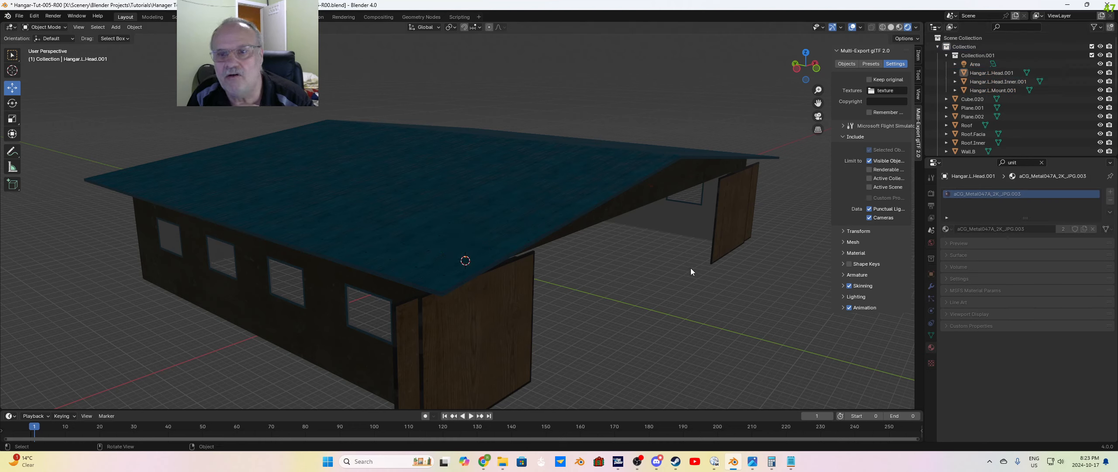
Step: Delete the old light's three separate parts, Plane.001, Cube.020 and Plane.002, from the hangar's front gable
click(653, 187)
key(Delete)
scroll(653, 188, up, 2)
shift+middle_drag(725, 227, 618, 209)
scroll(581, 168, up, 4)
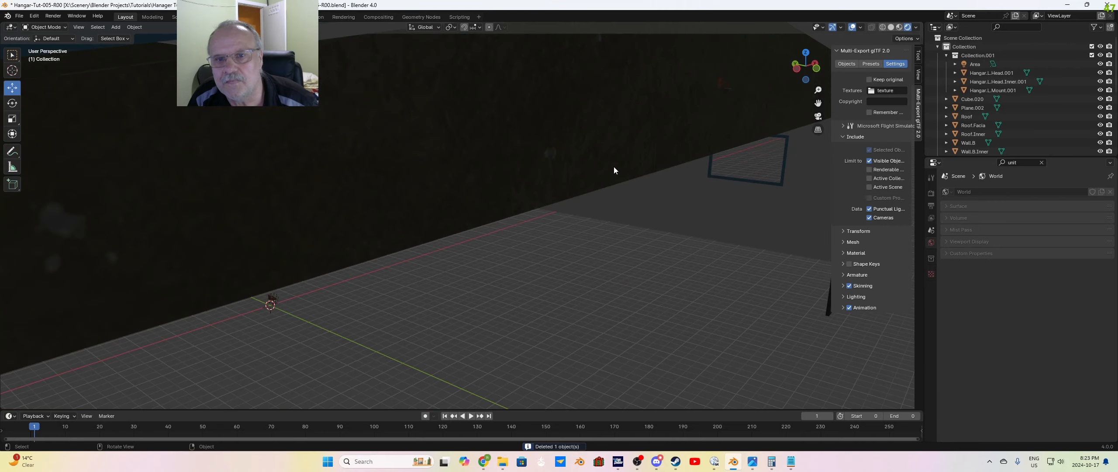
scroll(614, 168, down, 1)
shift+middle_drag(716, 150, 532, 222)
scroll(462, 225, up, 1)
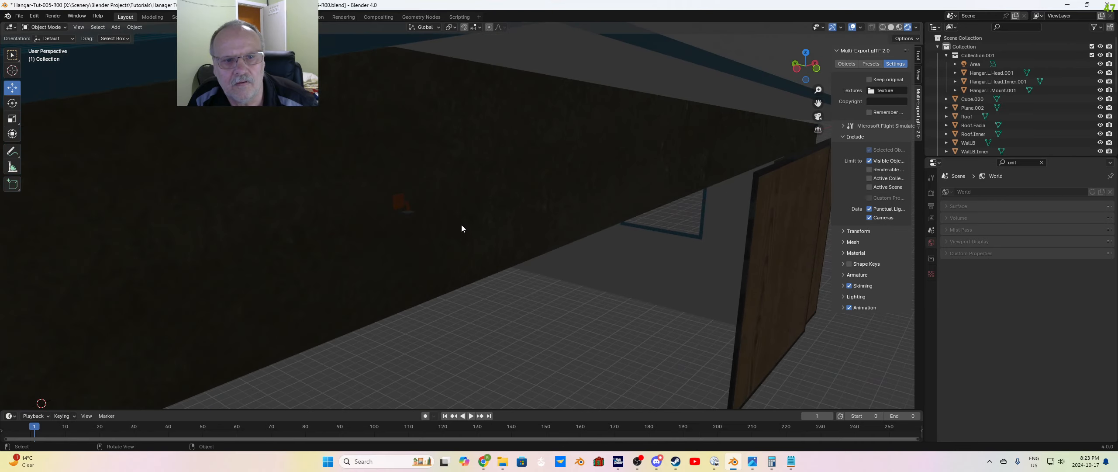
scroll(461, 224, up, 1)
click(322, 196)
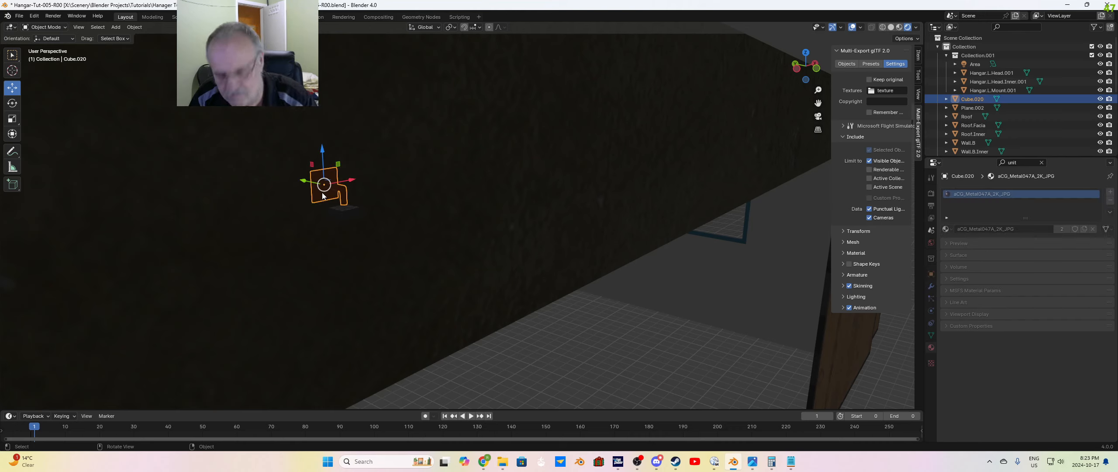
key(x)
click(344, 208)
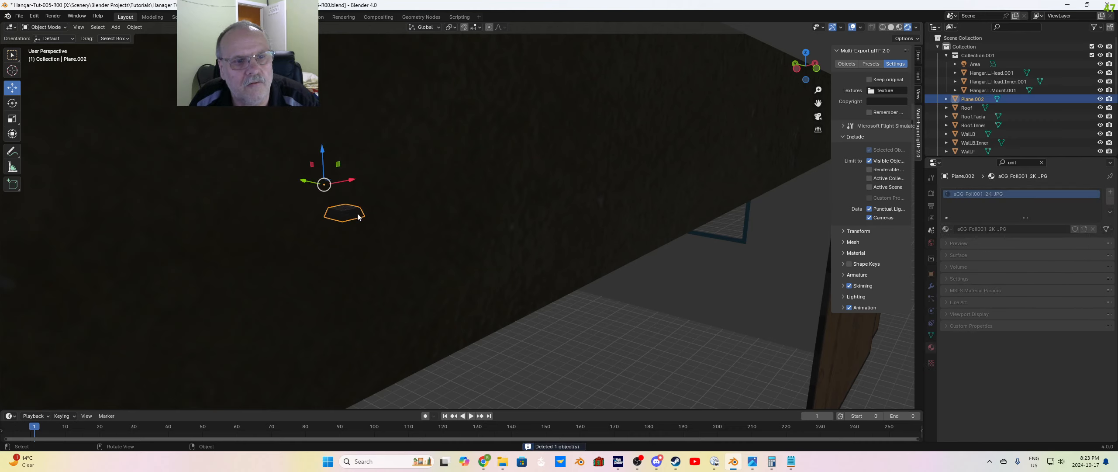
key(x)
scroll(463, 227, down, 5)
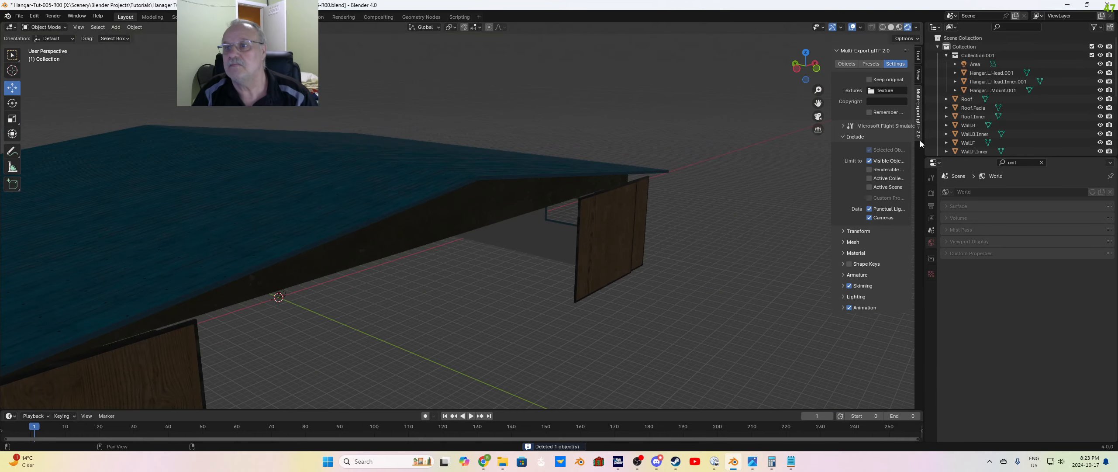
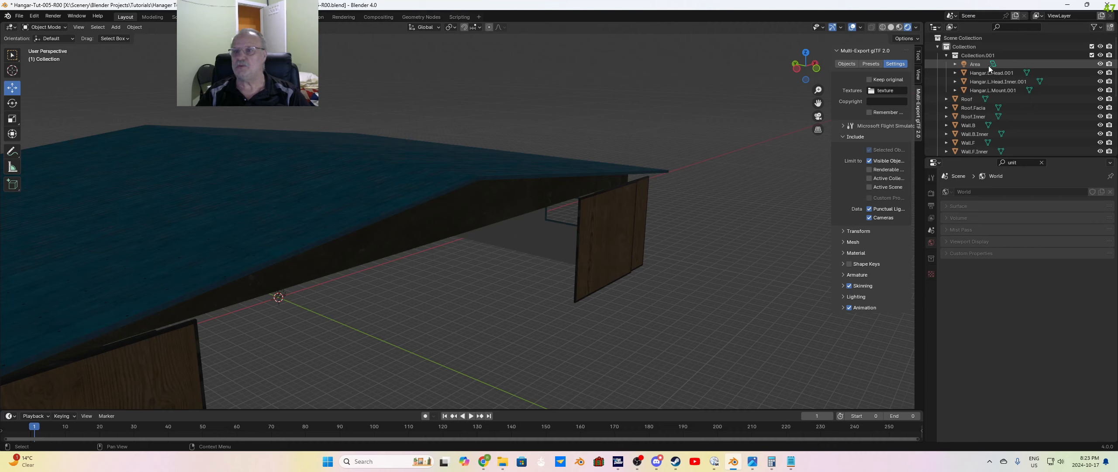
Step: Show the glTF exporter's object list, then copy the Area light and three hangar light meshes from Collection.001 into the main Collection
click(847, 65)
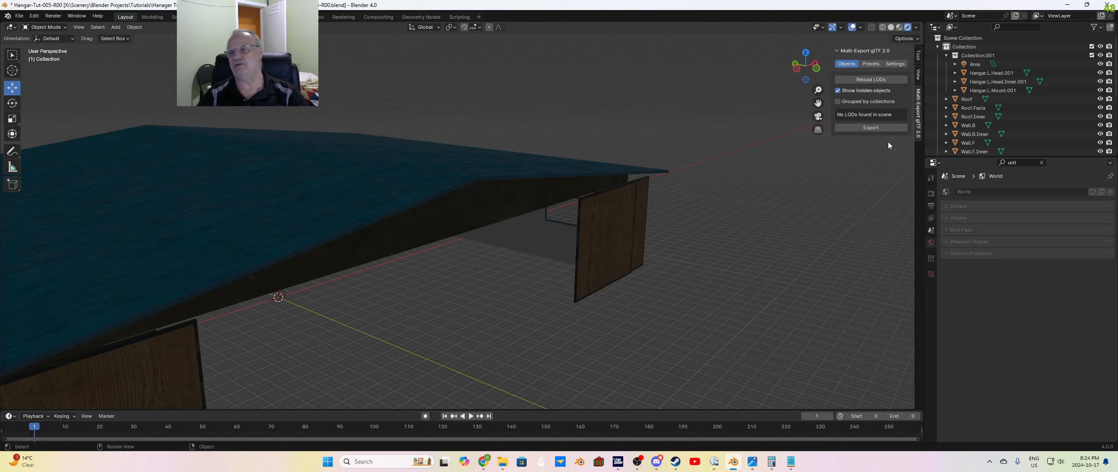
click(974, 65)
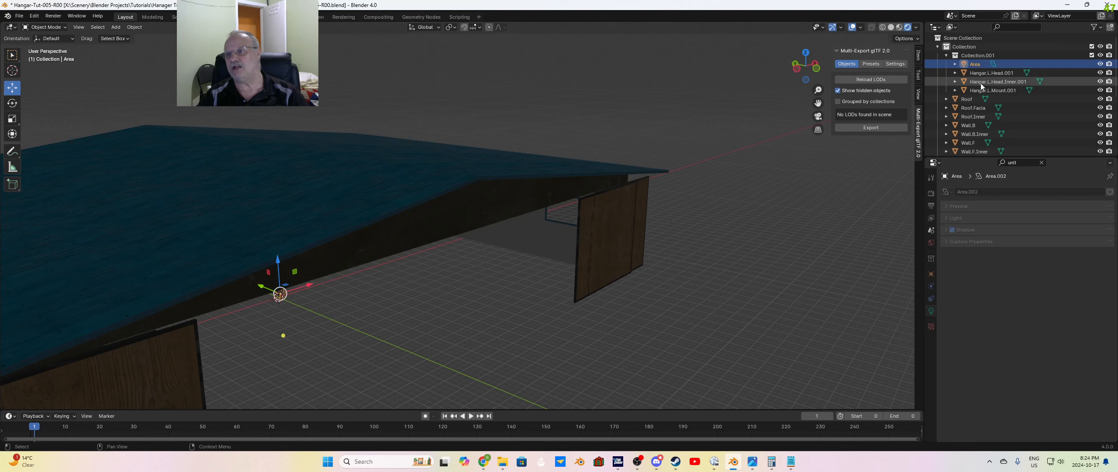
shift+click(981, 89)
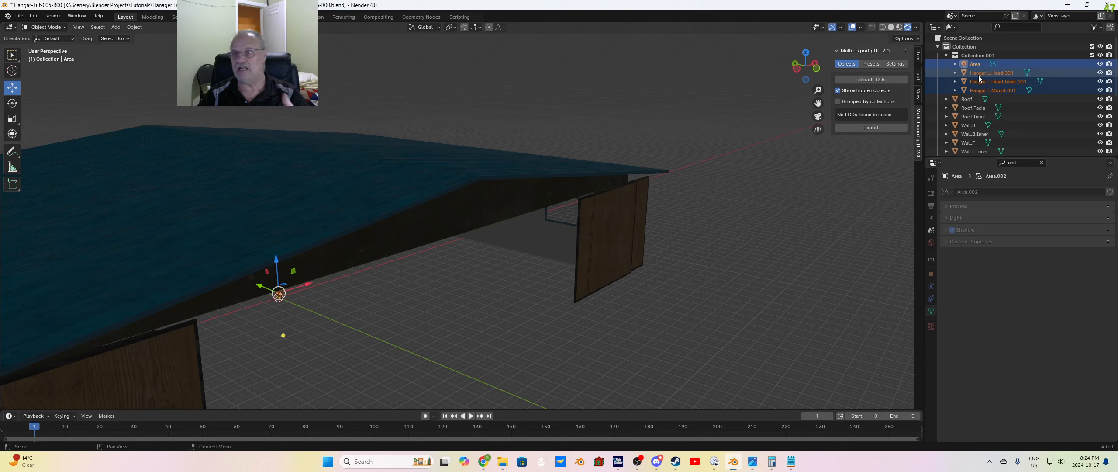
right_click(978, 73)
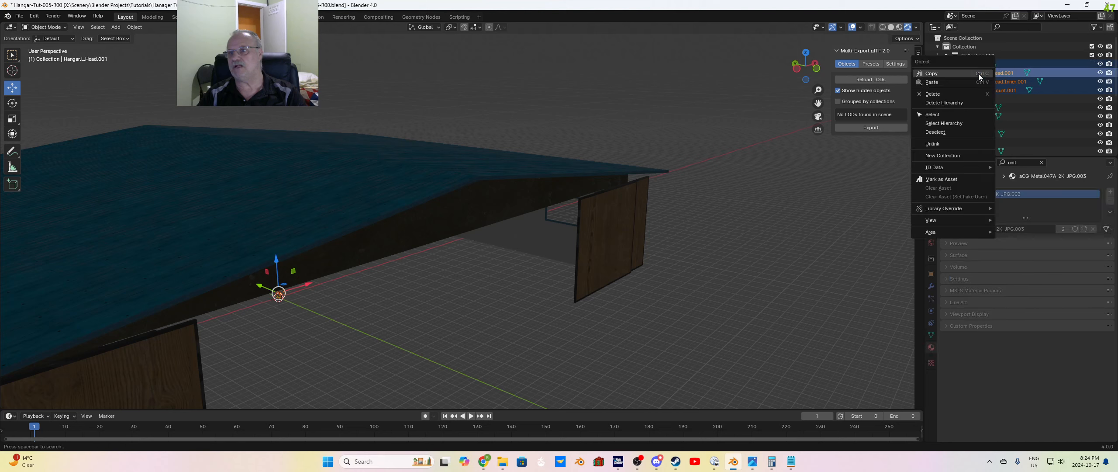
click(938, 75)
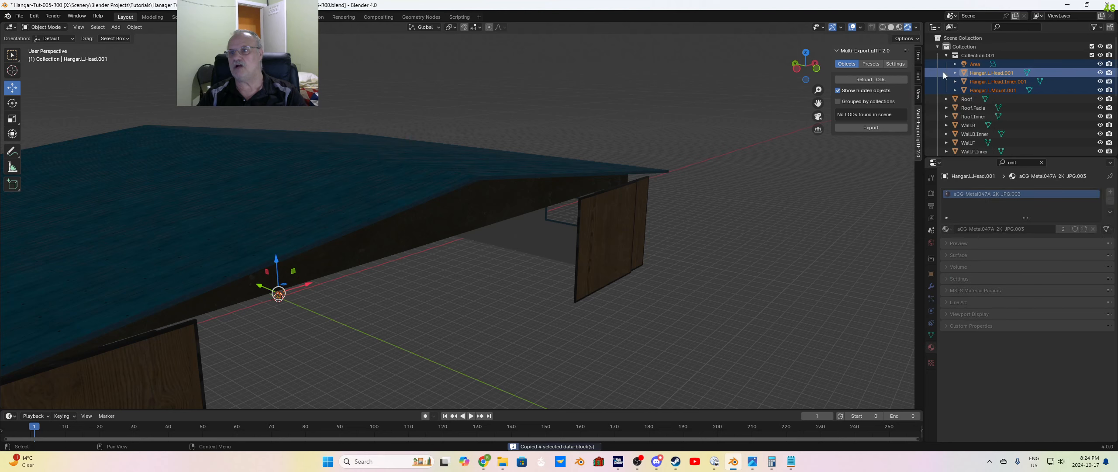
click(966, 48)
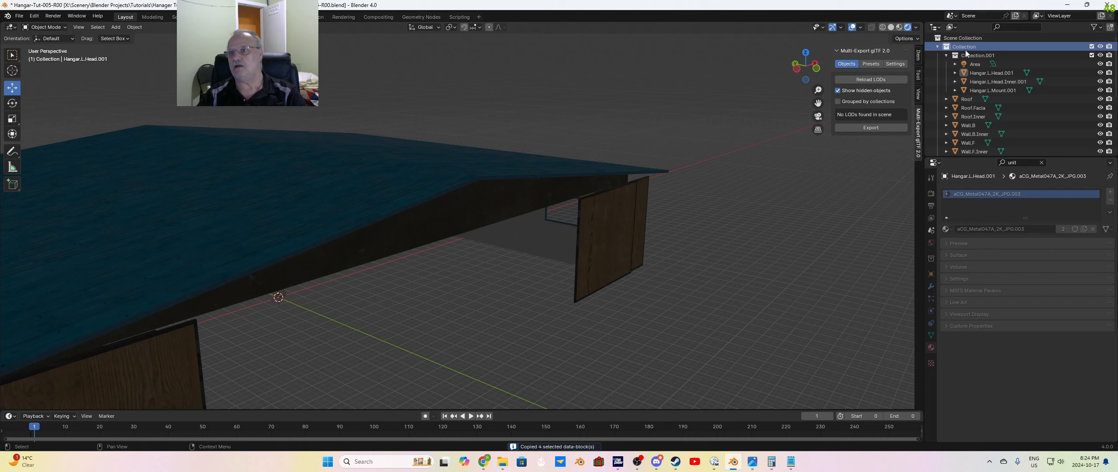
right_click(966, 51)
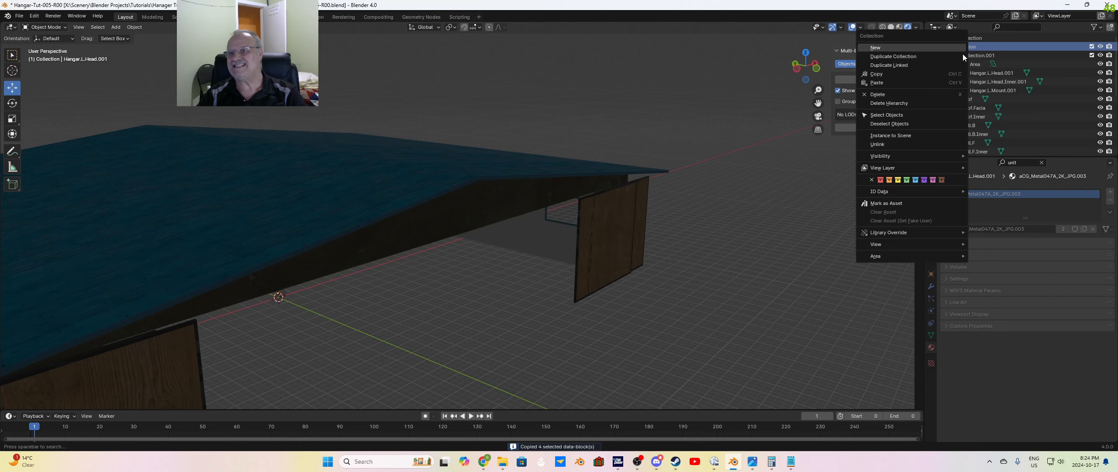
click(887, 83)
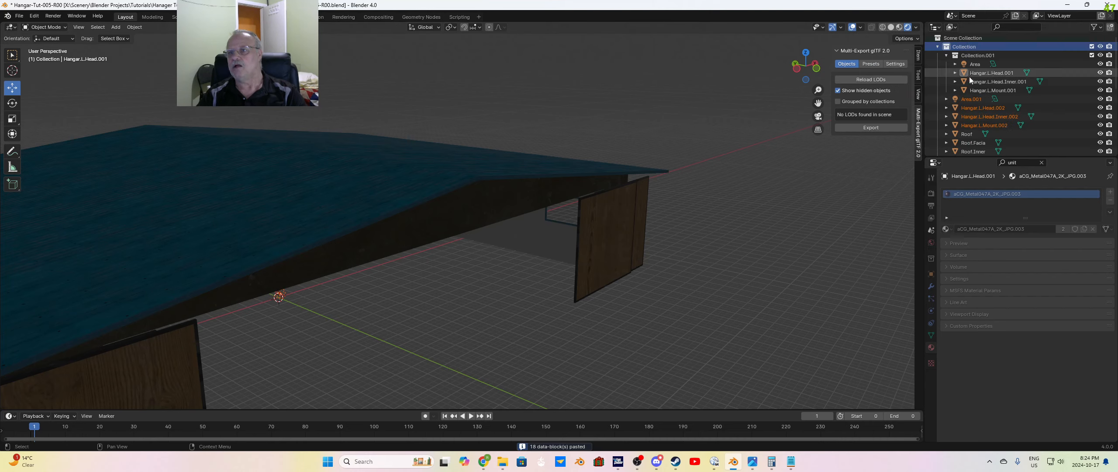
Step: Delete the original Area light and three light meshes in Collection.001, along with Collection.001 itself
click(975, 66)
shift+click(977, 87)
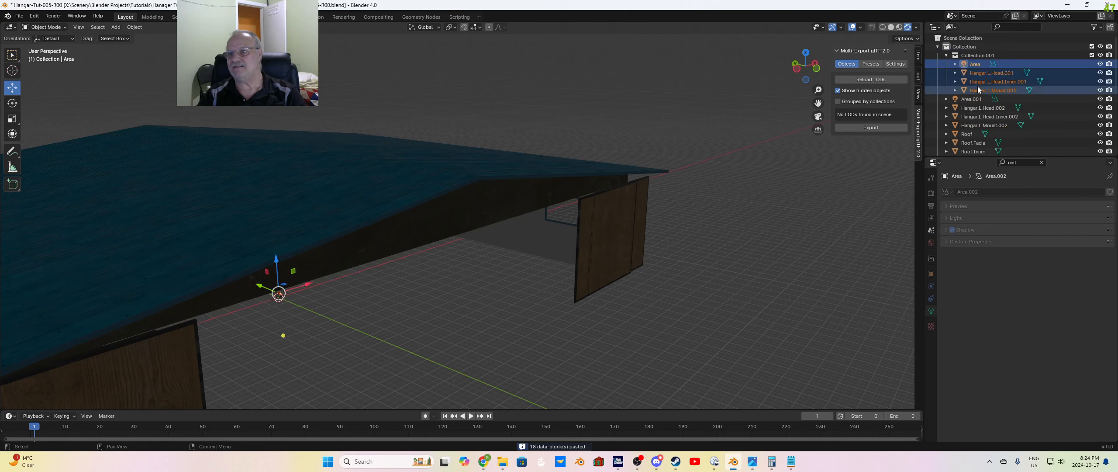
key(Delete)
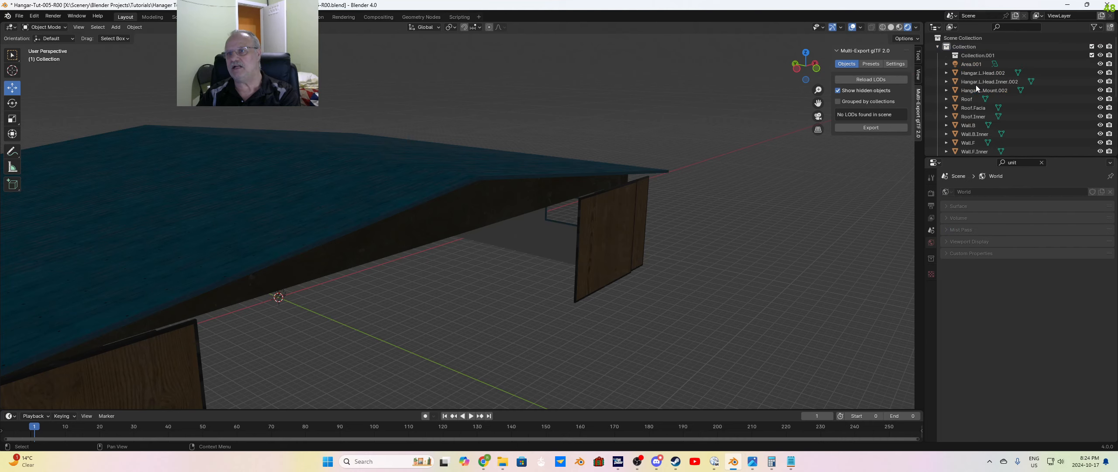
click(970, 57)
key(Delete)
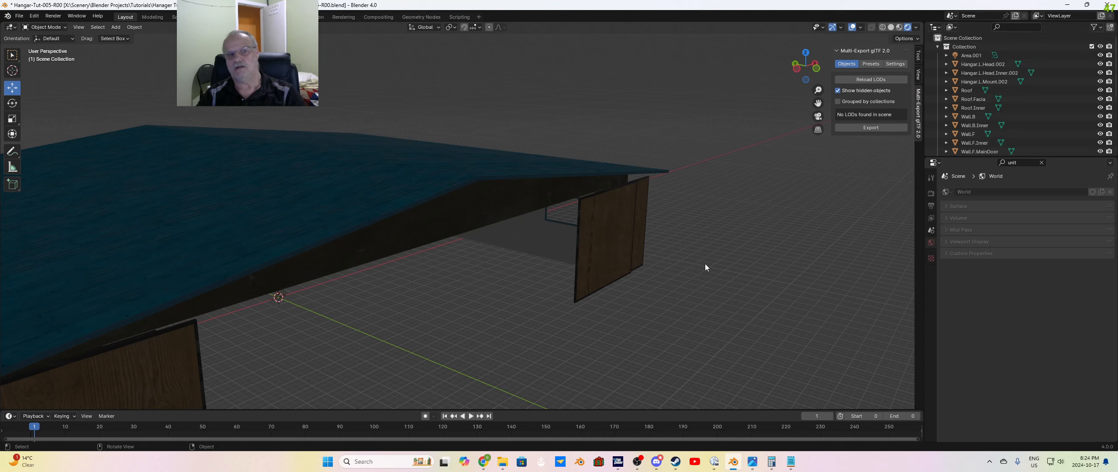
click(969, 64)
shift+click(974, 75)
shift+click(974, 82)
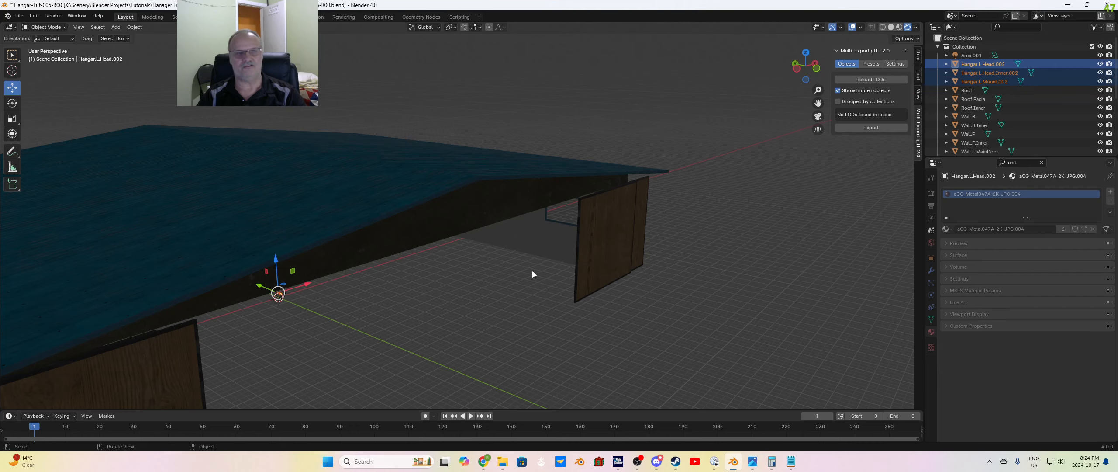
middle_drag(532, 271, 382, 293)
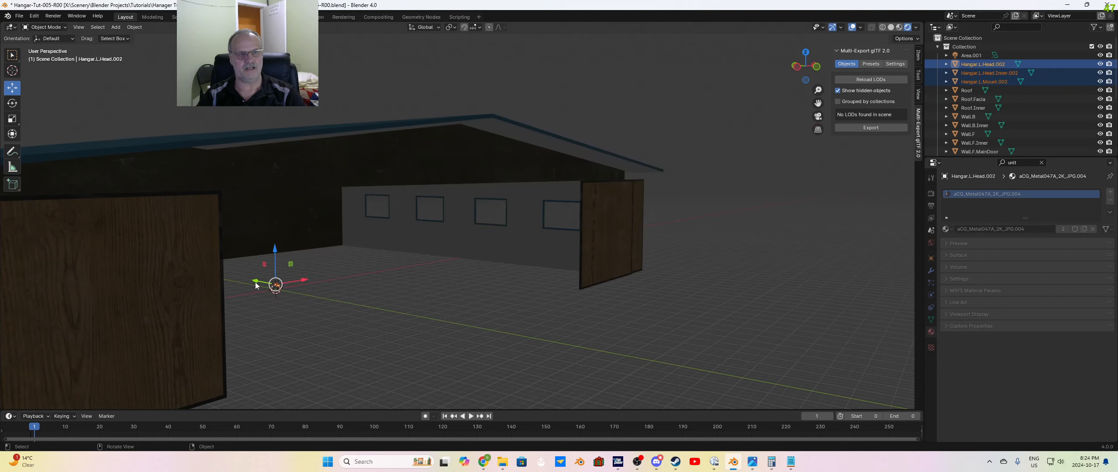
drag(256, 285, 487, 337)
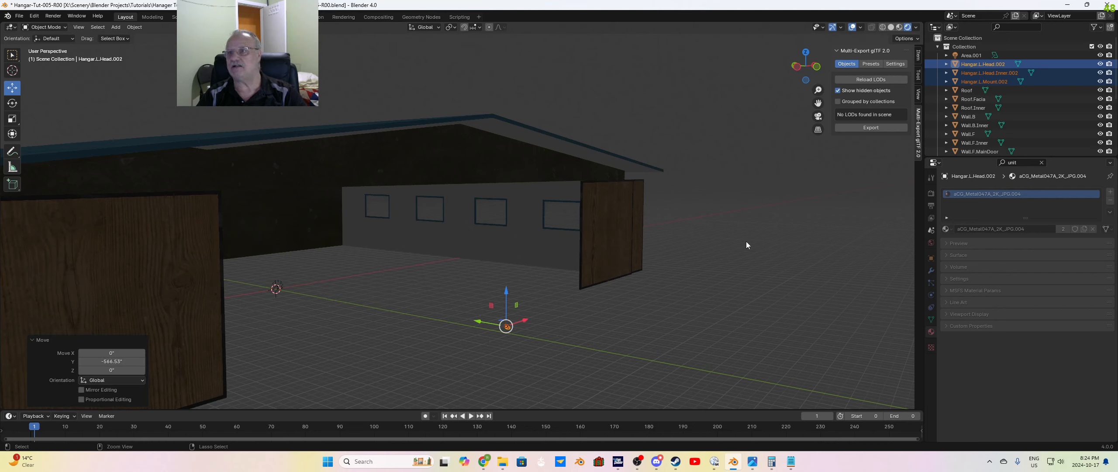
key(ctrl+z)
Step: Select Area.001 together with the three hangar light meshes and move them about -564 inches along global Y
shift+click(969, 55)
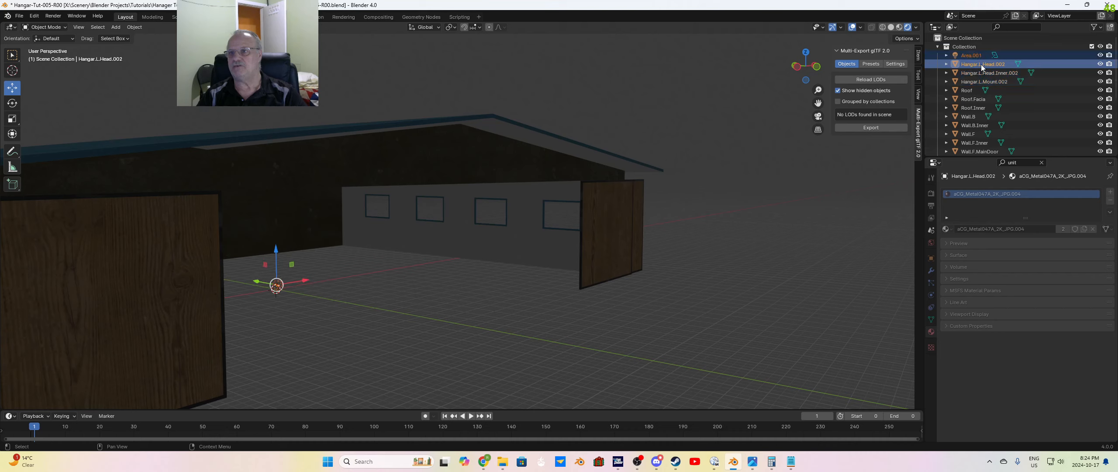
ctrl+click(980, 64)
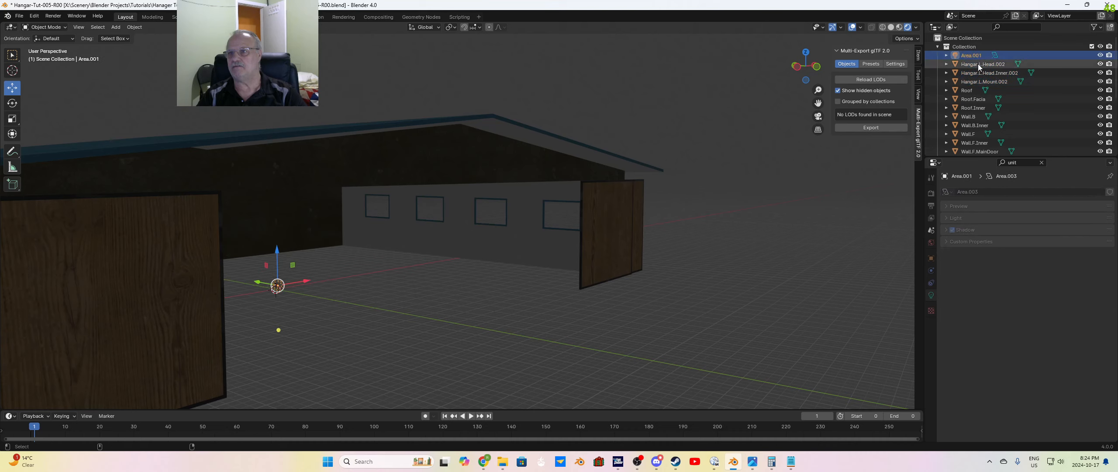
shift+click(970, 82)
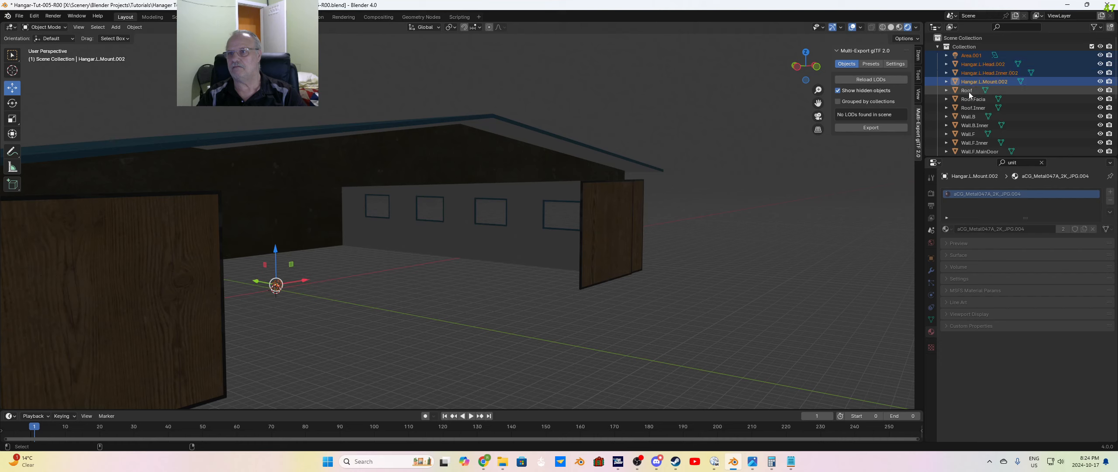
drag(256, 281, 487, 342)
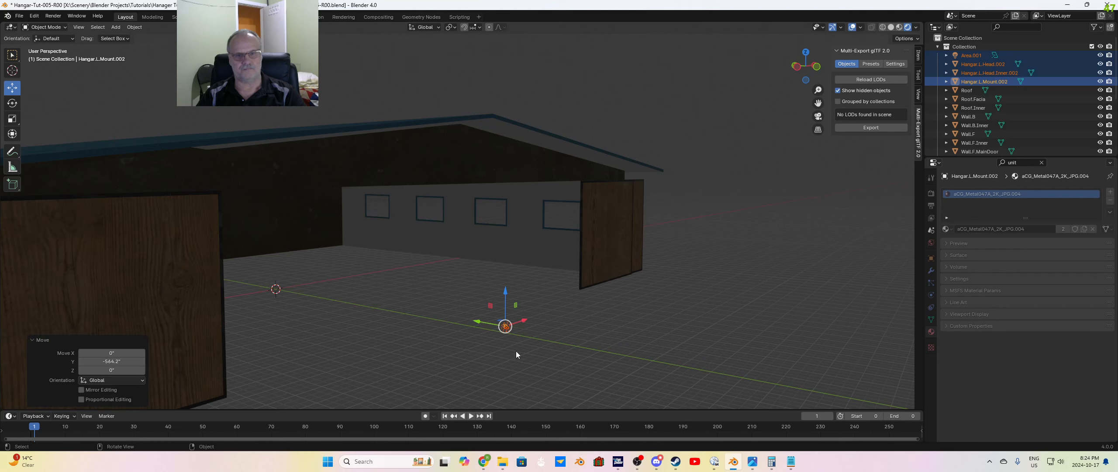
Step: Rotate the whole light assembly -90° around the global Z axis
scroll(525, 351, up, 5)
scroll(590, 337, down, 4)
shift+middle_drag(591, 337, 552, 241)
scroll(565, 290, up, 6)
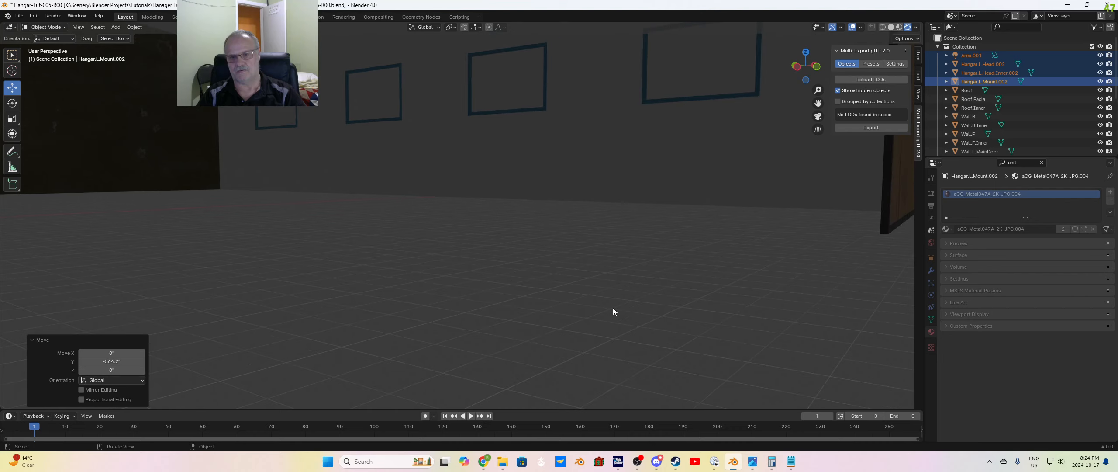
scroll(629, 308, down, 6)
middle_drag(639, 316, 637, 336)
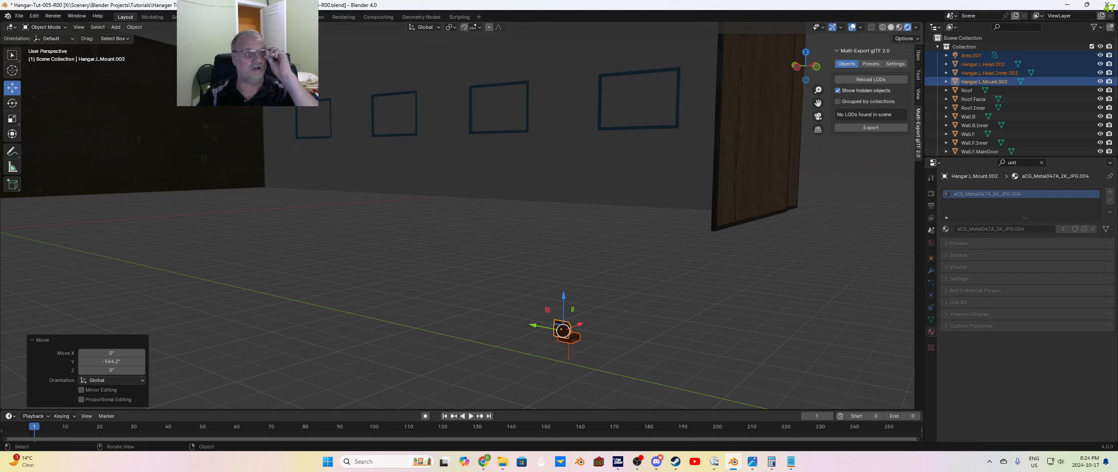
click(13, 103)
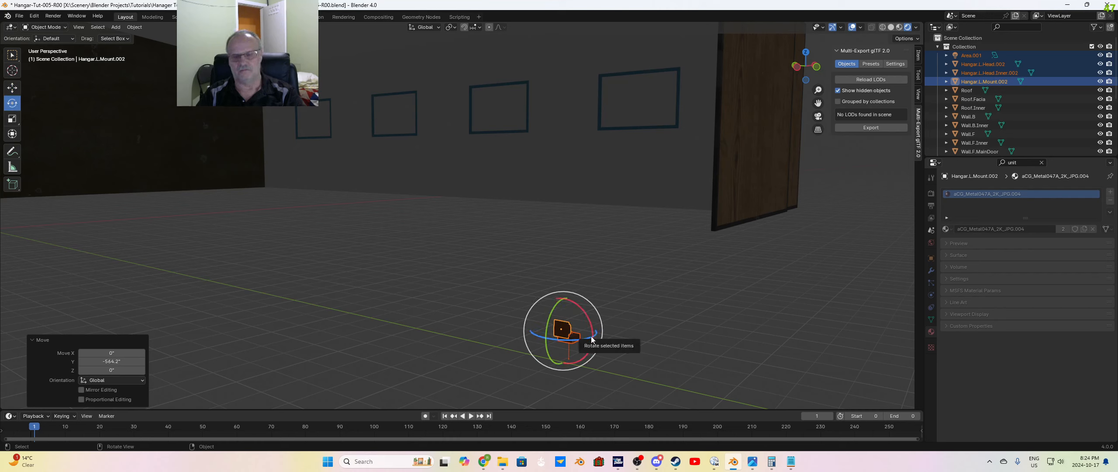
drag(592, 339, 563, 334)
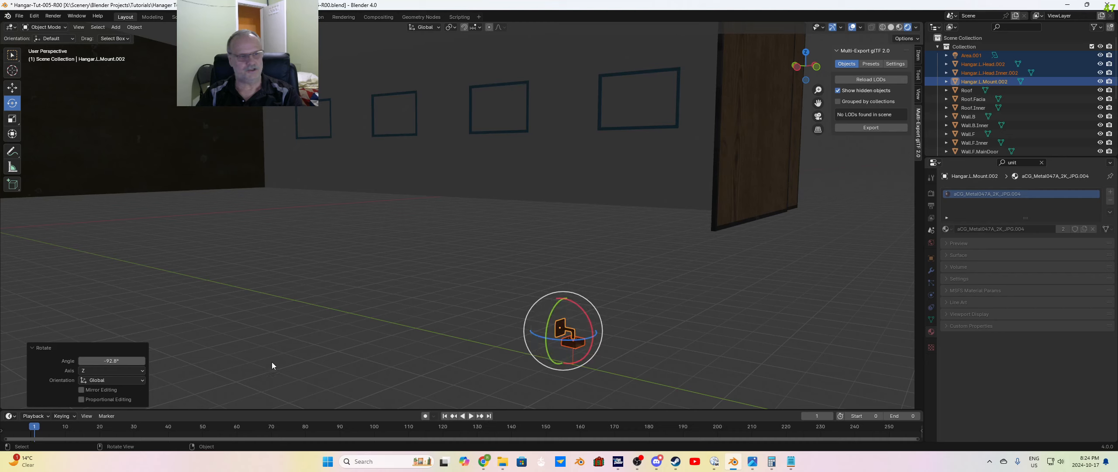
click(123, 361)
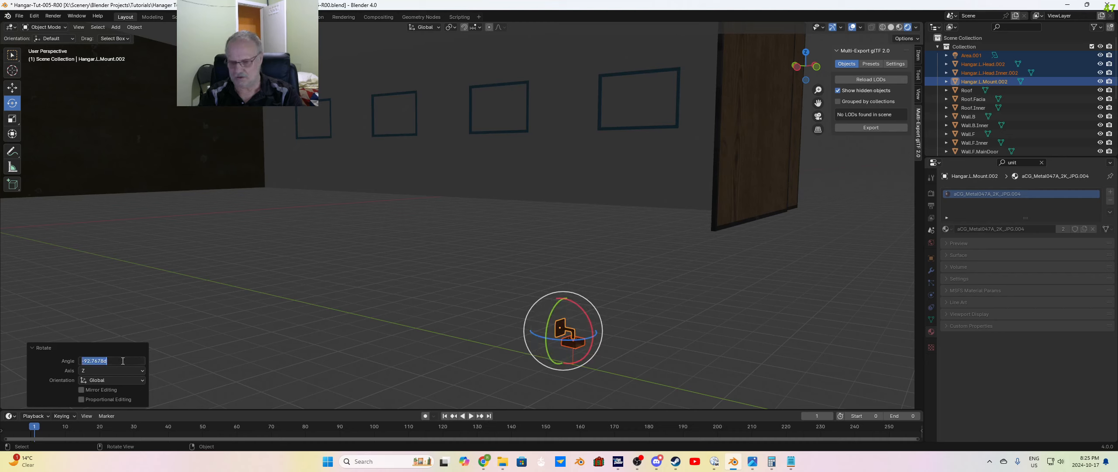
text(-90)
key(Return)
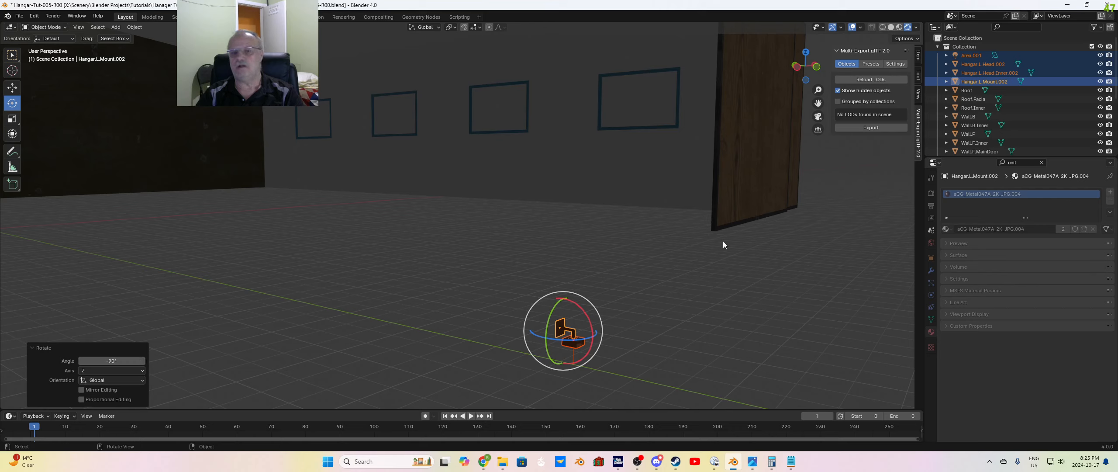
Step: Raise the light assembly about 55 inches along the global Z axis
click(12, 87)
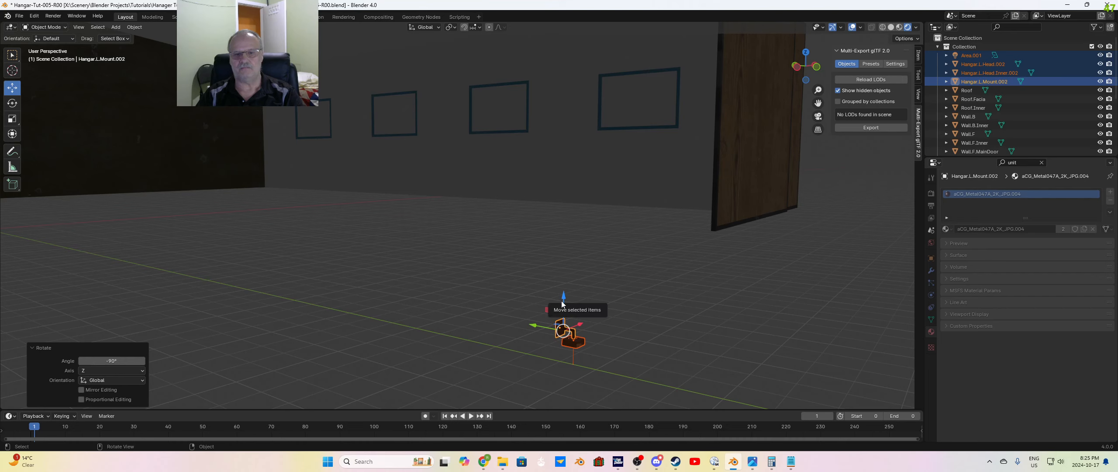
drag(562, 298, 563, 118)
scroll(594, 250, down, 5)
Step: Reselect the Area light and all three light meshes and raise them about 170 inches to the front gable's height
key(w)
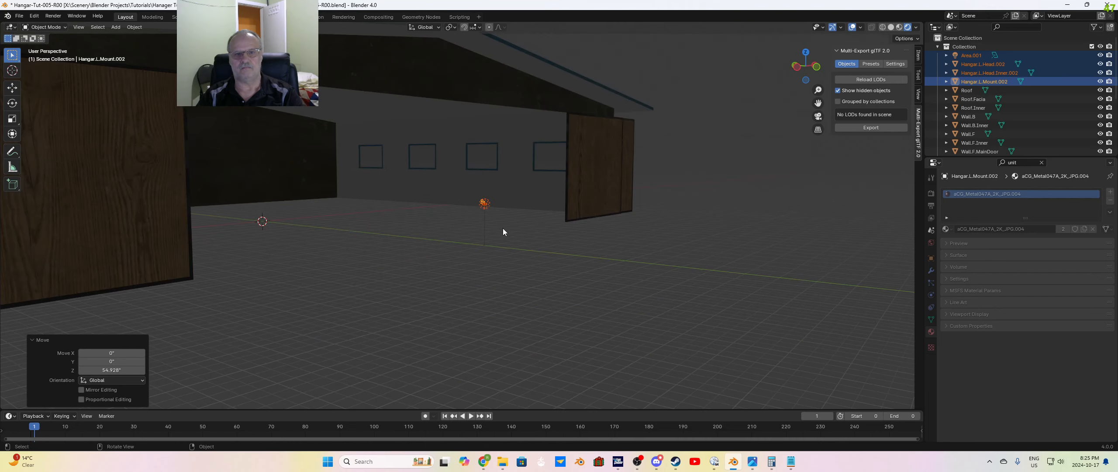
drag(450, 185, 528, 249)
click(492, 240)
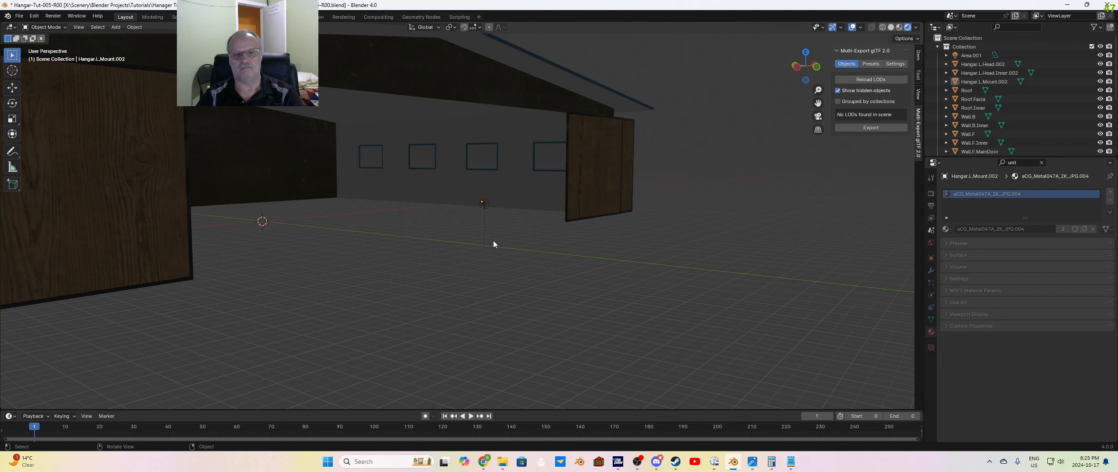
middle_drag(492, 240, 524, 274)
drag(518, 271, 550, 294)
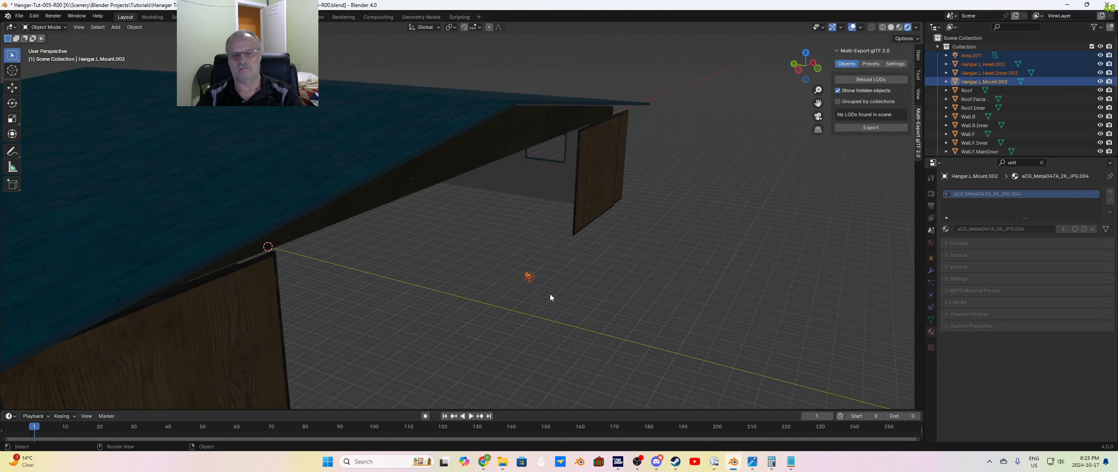
scroll(550, 292, down, 3)
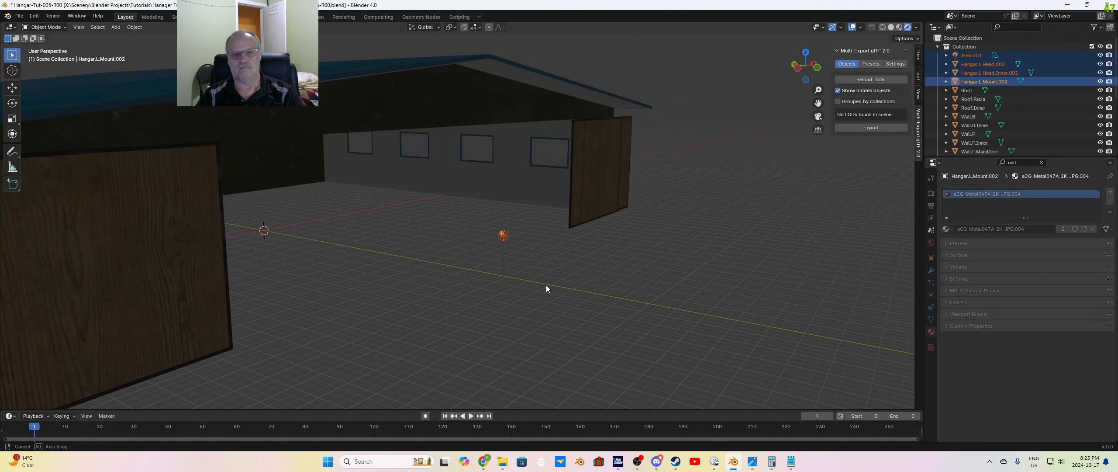
click(15, 89)
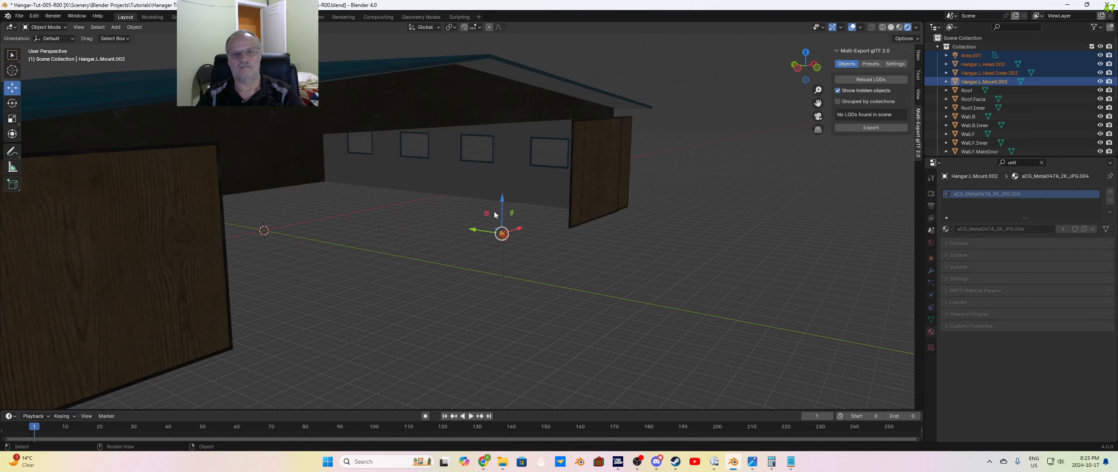
drag(501, 206, 497, 94)
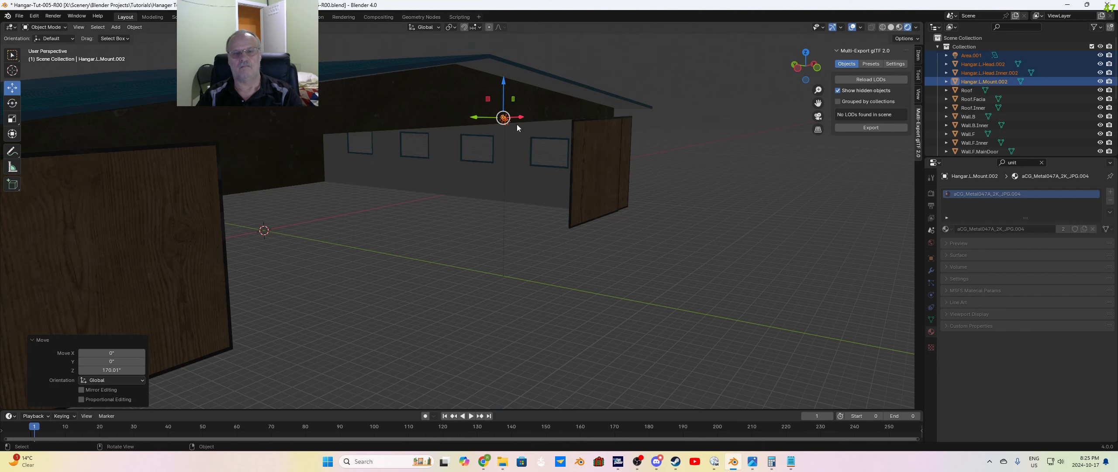
Step: Raise the light assembly about another 15 inches and move it about 53 inches along Y toward the front gable wall
scroll(529, 131, up, 2)
middle_drag(552, 152, 557, 162)
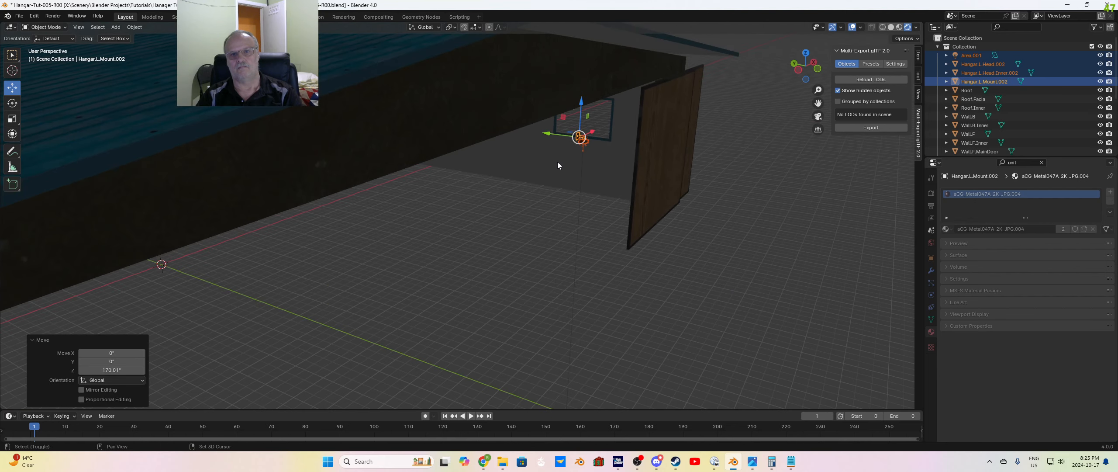
scroll(571, 121, up, 2)
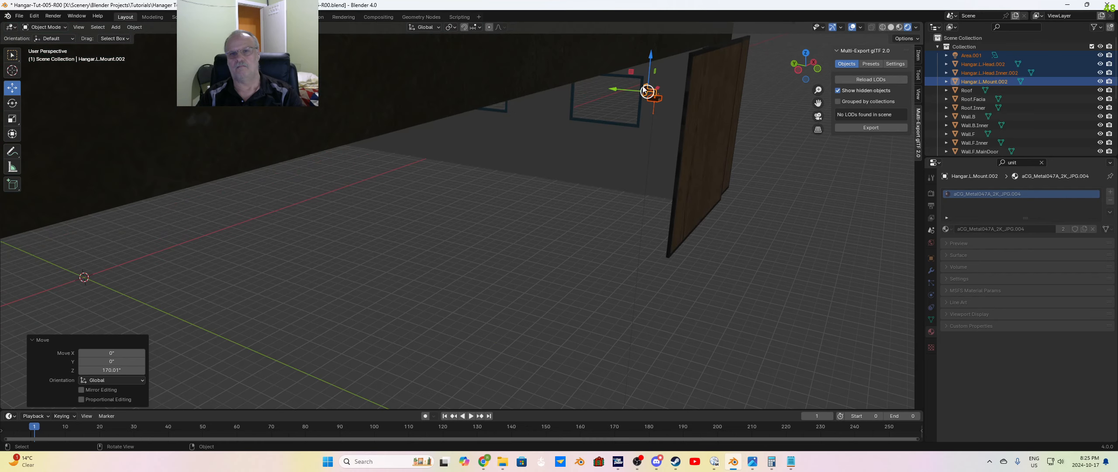
drag(650, 71, 653, 37)
shift+middle_drag(630, 170, 617, 213)
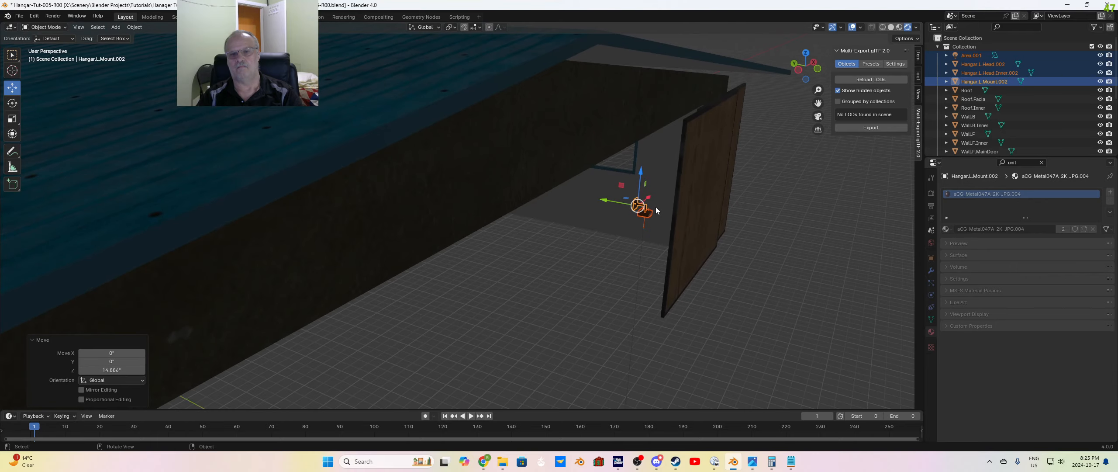
drag(609, 202, 508, 211)
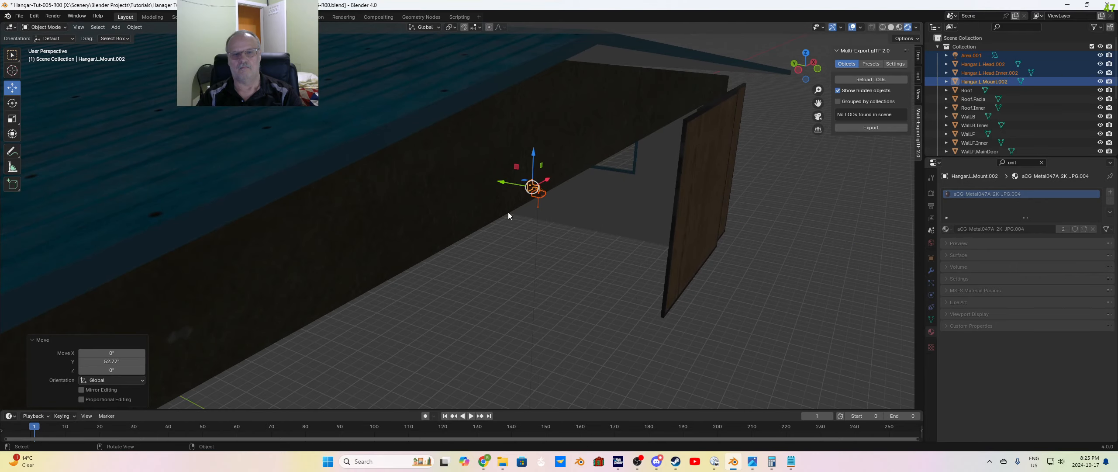
Step: Move the light assembly about 32 inches along the global Y axis toward the front gable wall
scroll(571, 196, up, 3)
shift+middle_drag(696, 245, 665, 254)
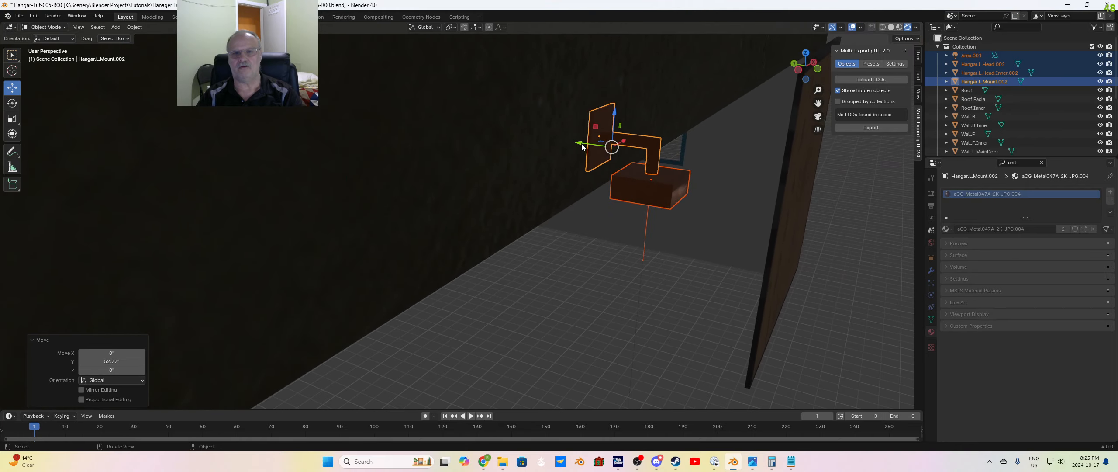
drag(582, 143, 290, 152)
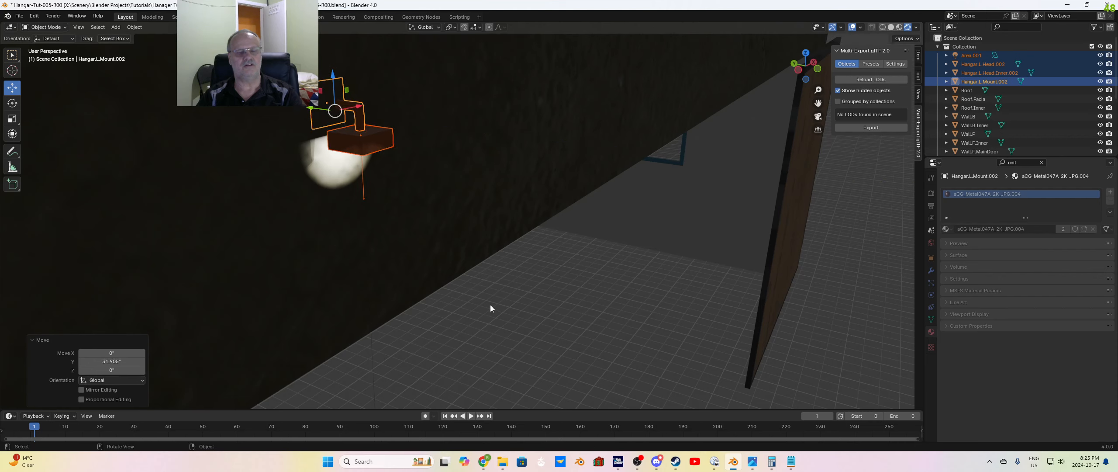
mouse_move(490, 304)
middle_down()
mouse_move(516, 305)
mouse_move(502, 293)
middle_up()
scroll(503, 294, down, 2)
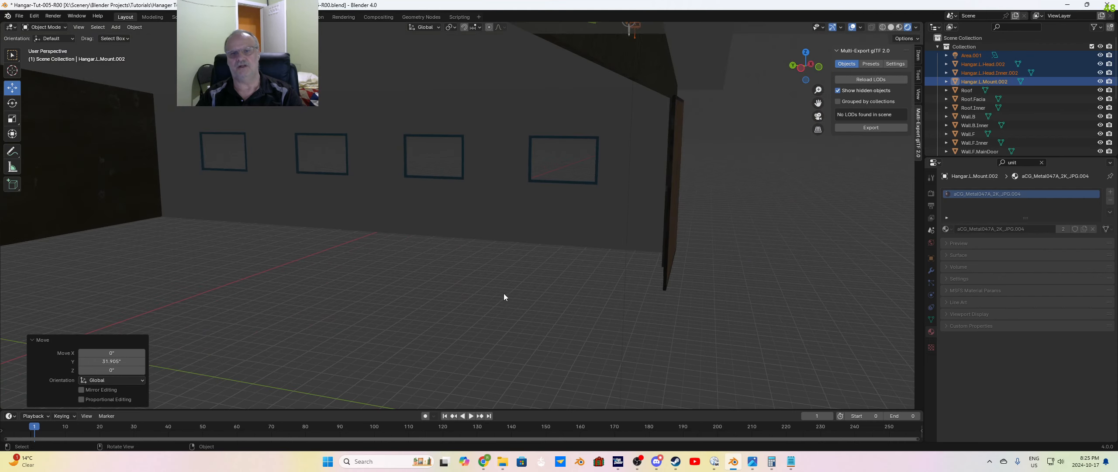
Step: In the bottom orthographic view, shift the light assembly about -1.7 inches along Y to seat its mount against the front gable wall
key(grave)
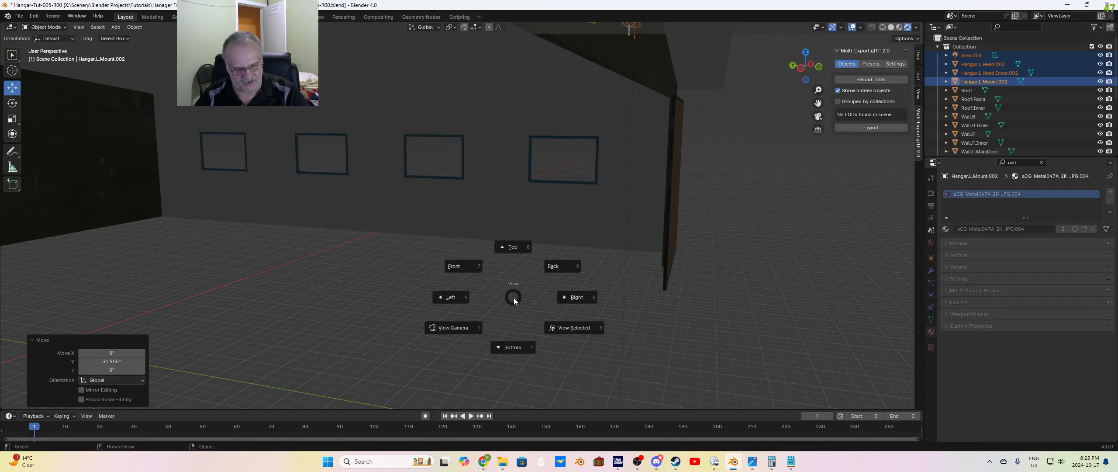
key(2)
scroll(503, 286, down, 3)
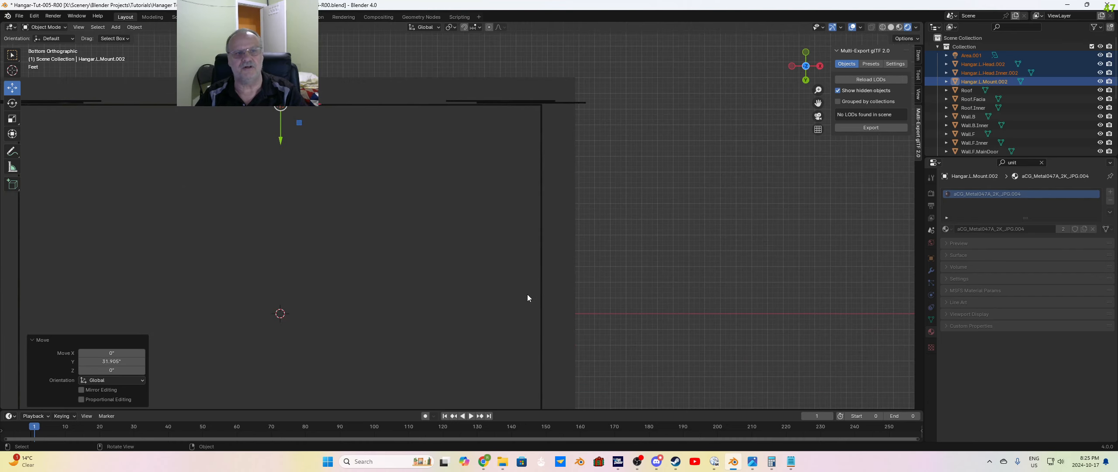
scroll(351, 116, up, 3)
shift+middle_drag(321, 130, 626, 239)
scroll(568, 176, up, 4)
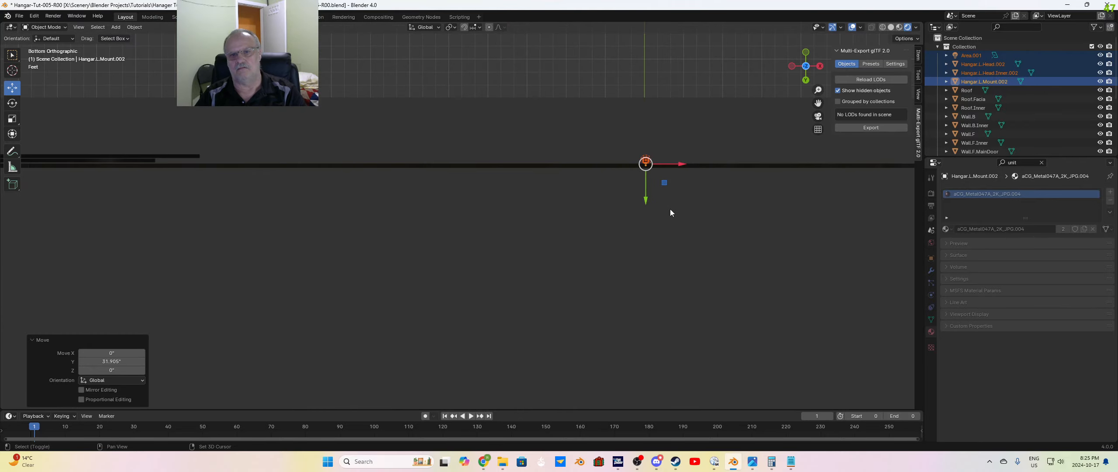
shift+middle_drag(670, 209, 566, 248)
scroll(551, 187, up, 5)
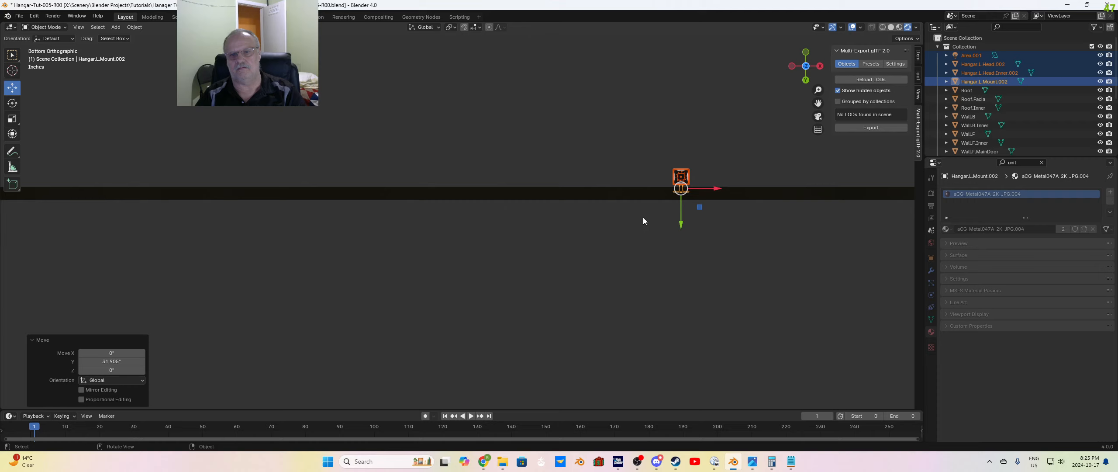
shift+middle_drag(643, 217, 500, 243)
scroll(562, 212, up, 3)
shift+middle_drag(563, 219, 540, 261)
drag(547, 252, 548, 238)
scroll(620, 262, down, 6)
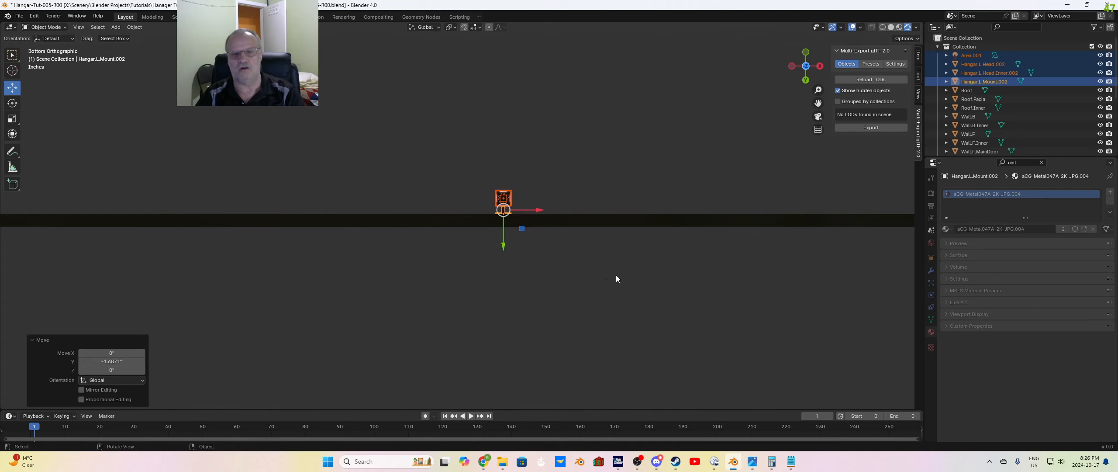
Step: Examine the light assembly's placement on the front gable wall in perspective, first from a distance and up close
key(grave)
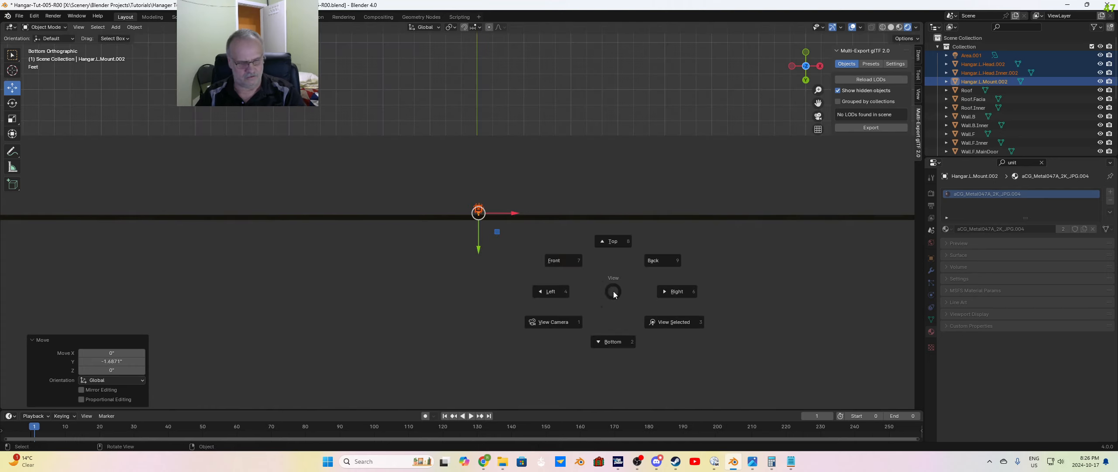
click(603, 287)
scroll(601, 295, down, 7)
middle_drag(600, 295, 486, 200)
scroll(487, 143, up, 4)
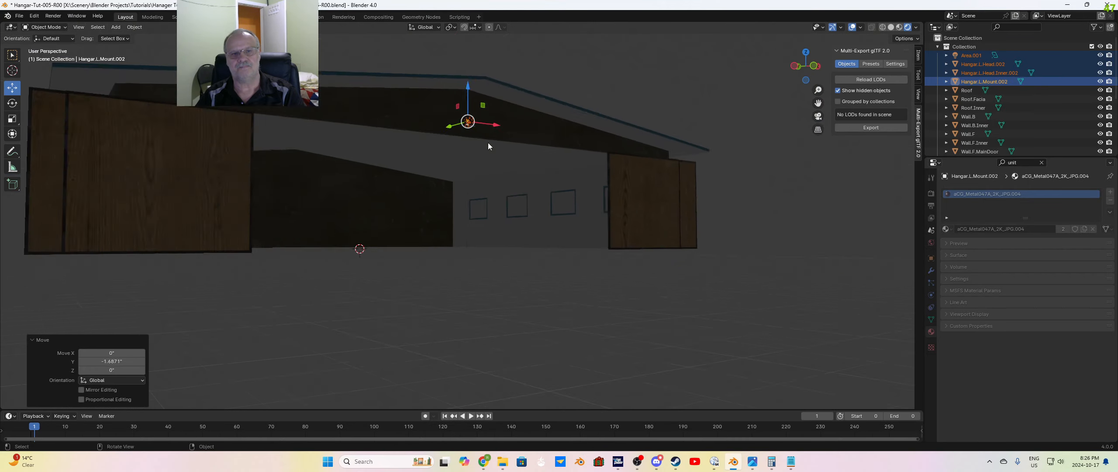
middle_drag(488, 143, 509, 321)
scroll(479, 227, up, 10)
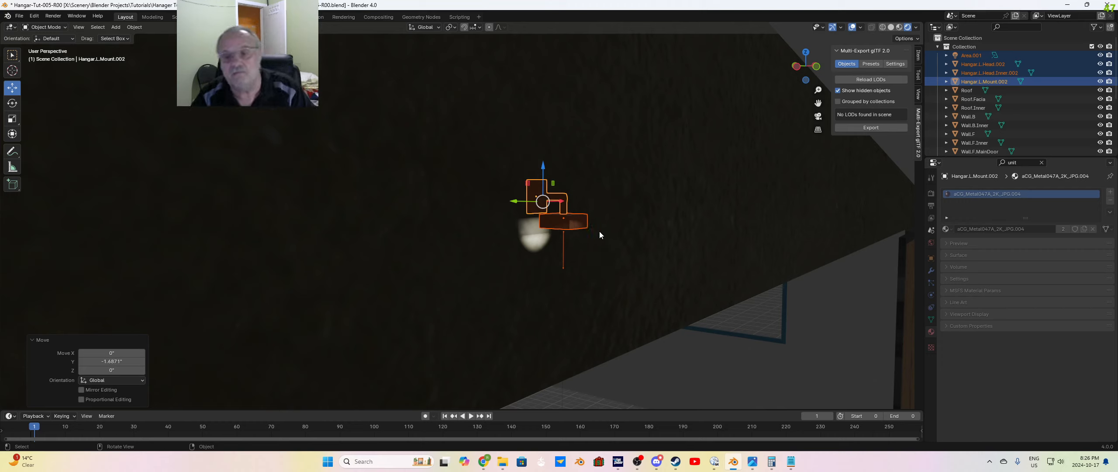
Step: Select the gable light's Area light and expand its Light settings
click(773, 313)
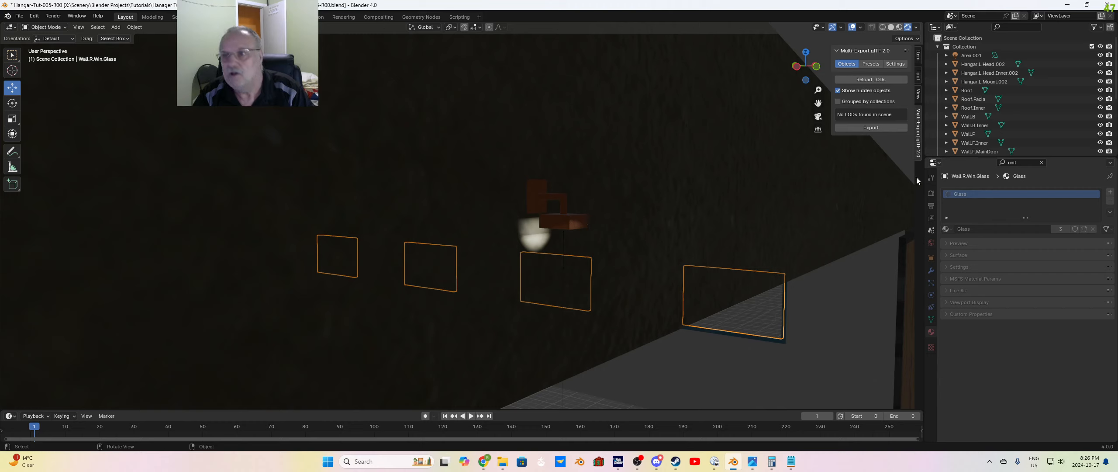
click(967, 56)
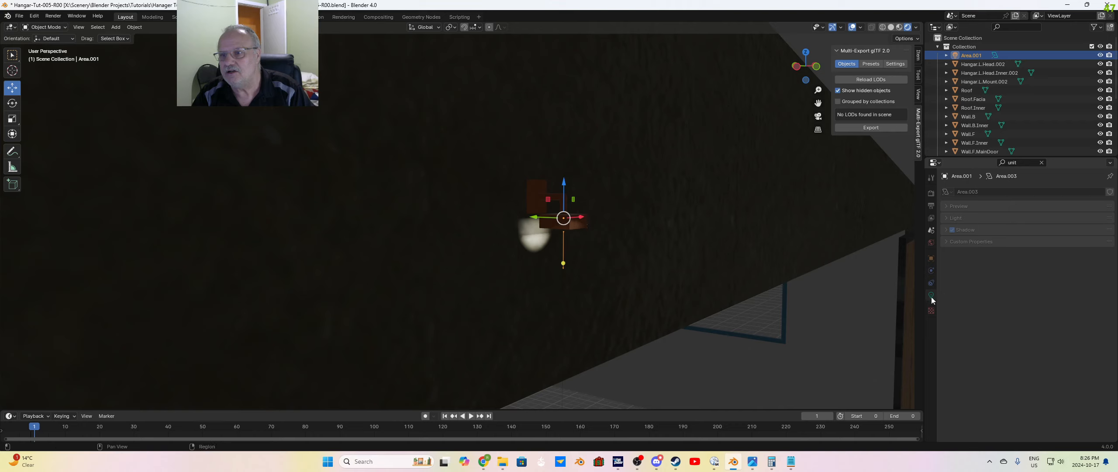
click(950, 205)
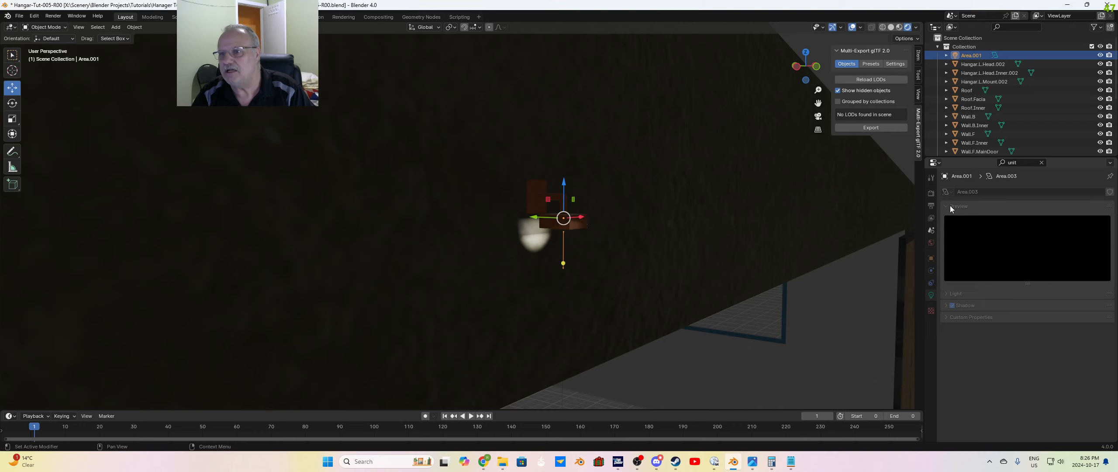
click(948, 208)
click(947, 218)
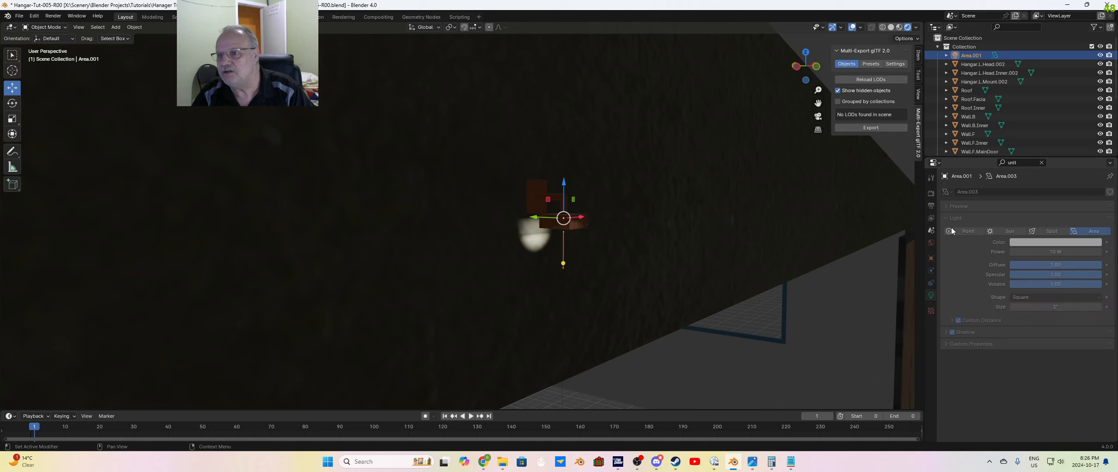
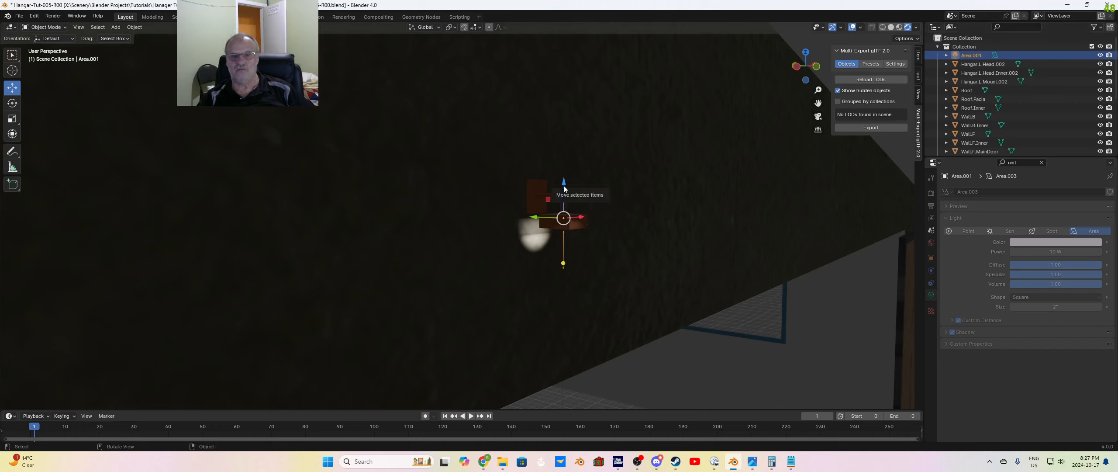
Step: Try lowering the gable's Area light about 3.4 inches along the global Z axis, and undo the move
drag(564, 187, 577, 218)
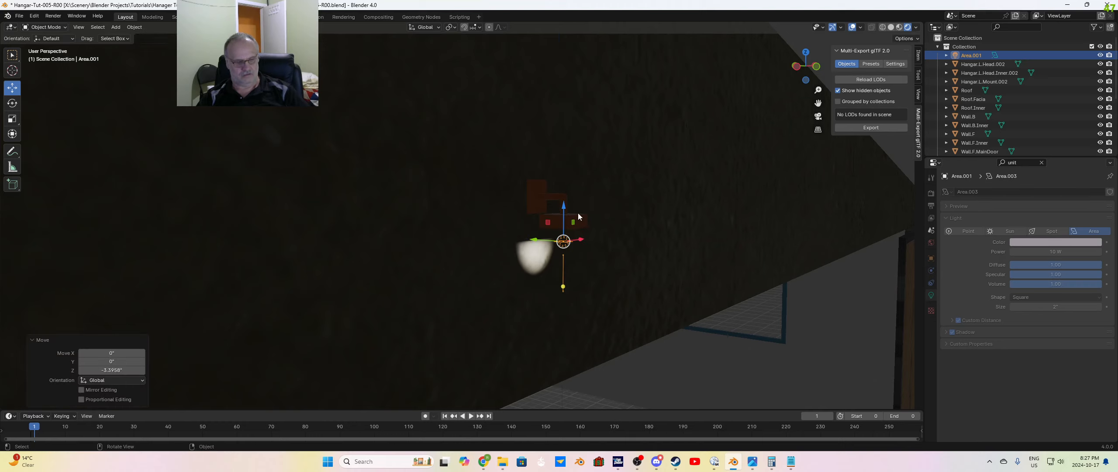
key(ctrl+z)
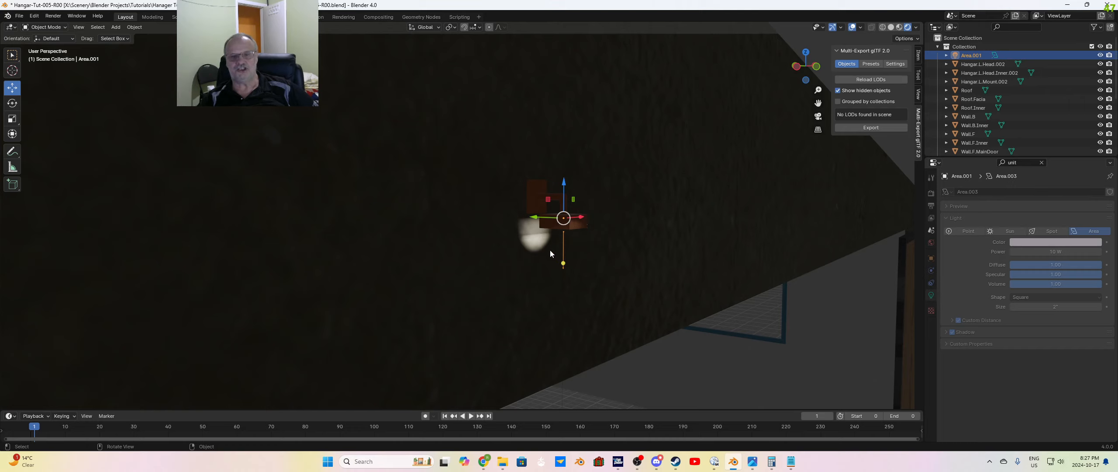
Step: Try a size of 12 inches on the gable's square Area light, and restore its size to 2 inches
scroll(547, 245, up, 3)
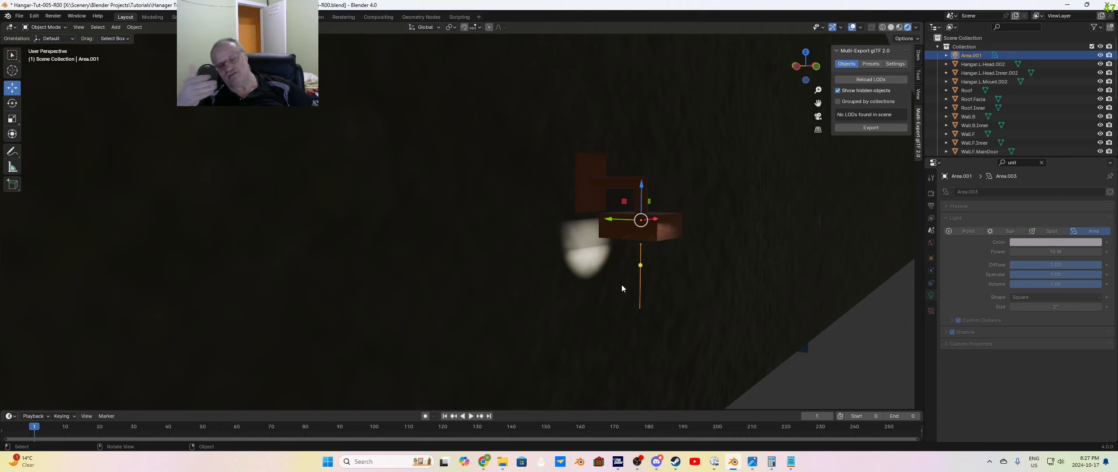
click(1065, 307)
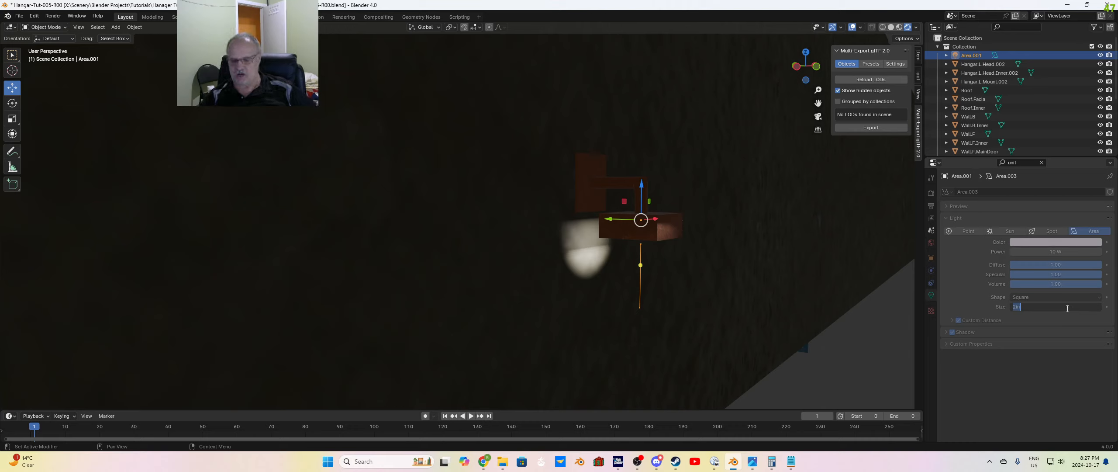
text(12)
key(Return)
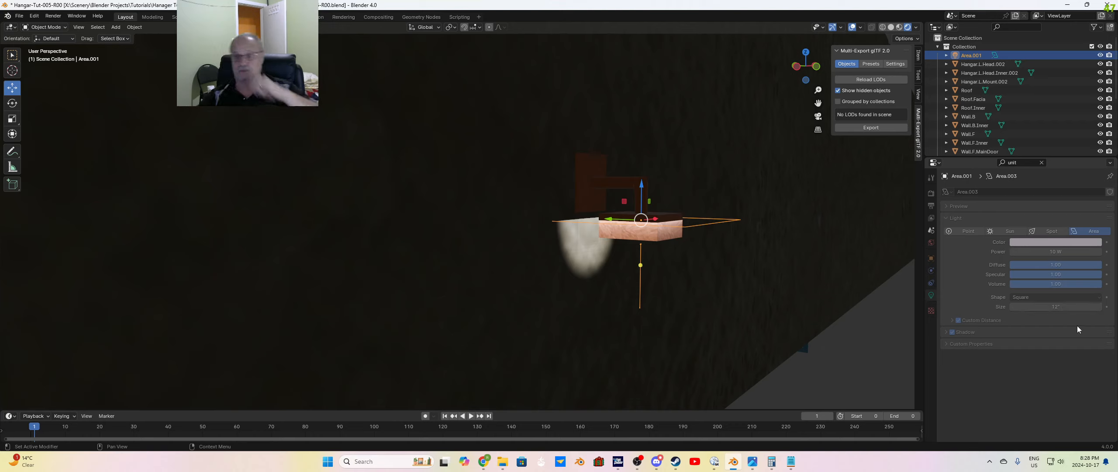
click(1073, 306)
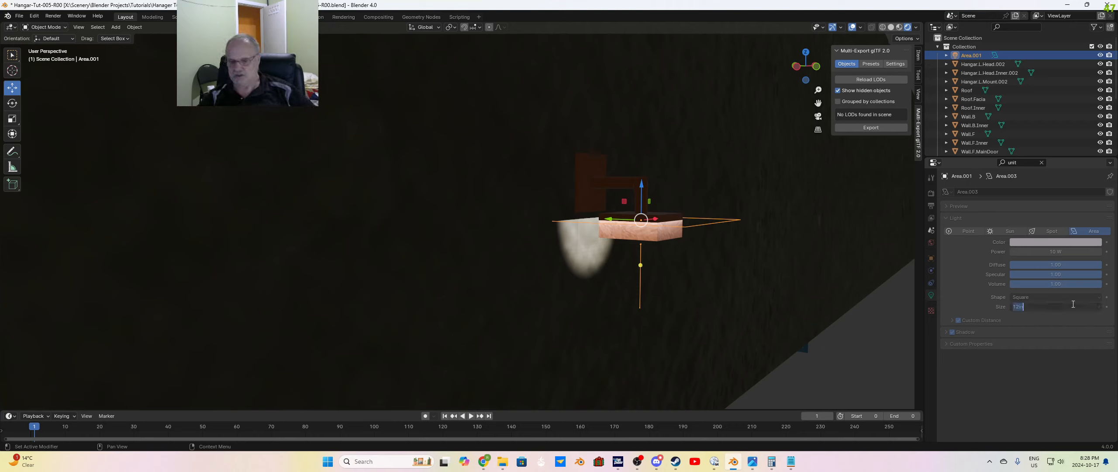
text(2)
key(Return)
scroll(731, 333, down, 3)
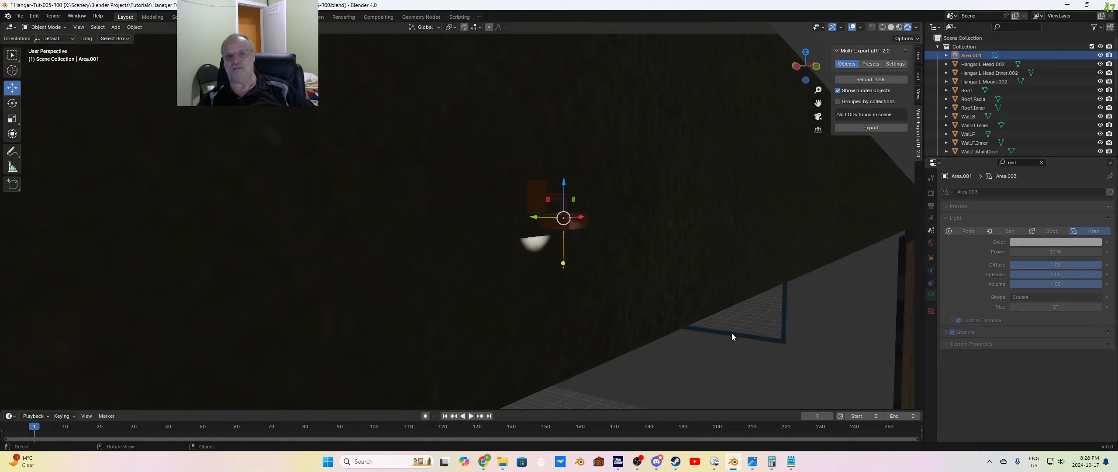
Step: Deselect the gable light and view the whole hangar from its left side in perspective
middle_drag(683, 311, 564, 314)
middle_drag(475, 283, 543, 276)
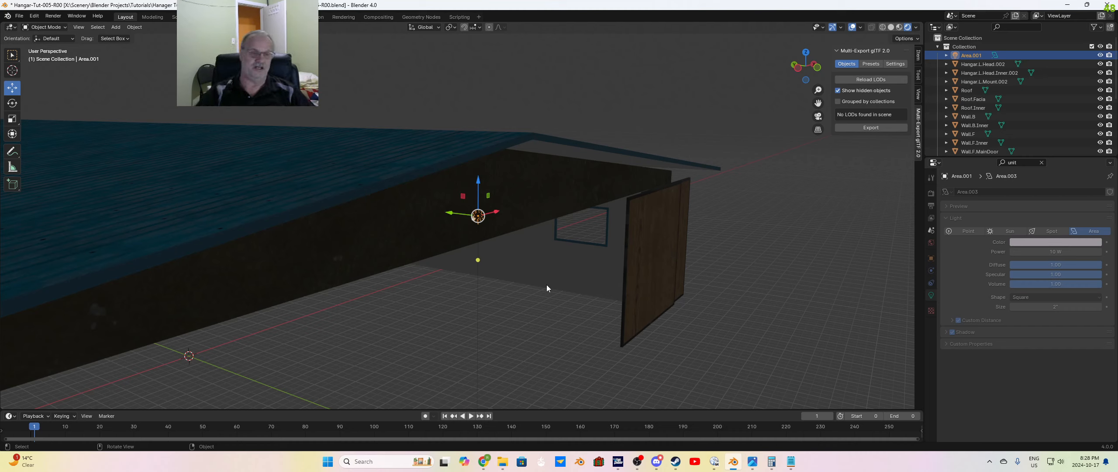
click(816, 262)
middle_drag(473, 217, 473, 252)
key(grave)
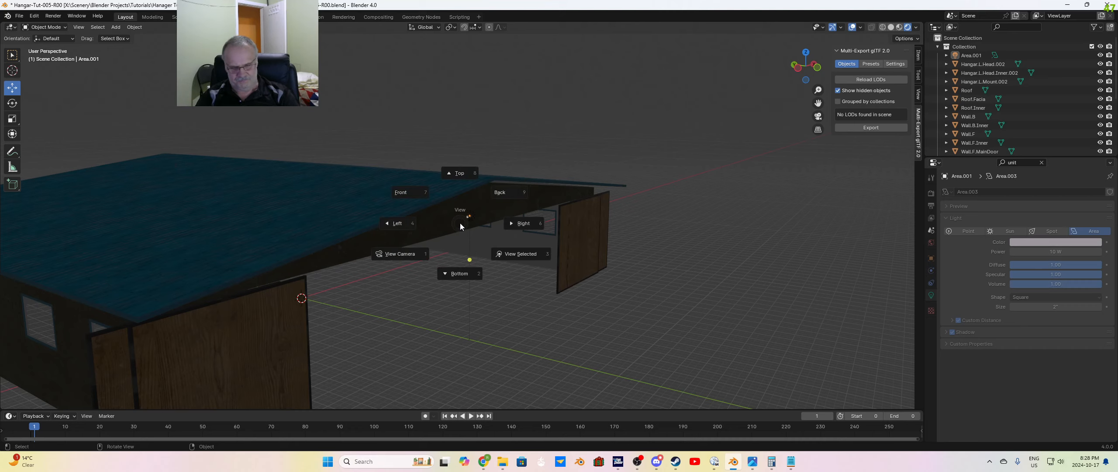
key(4)
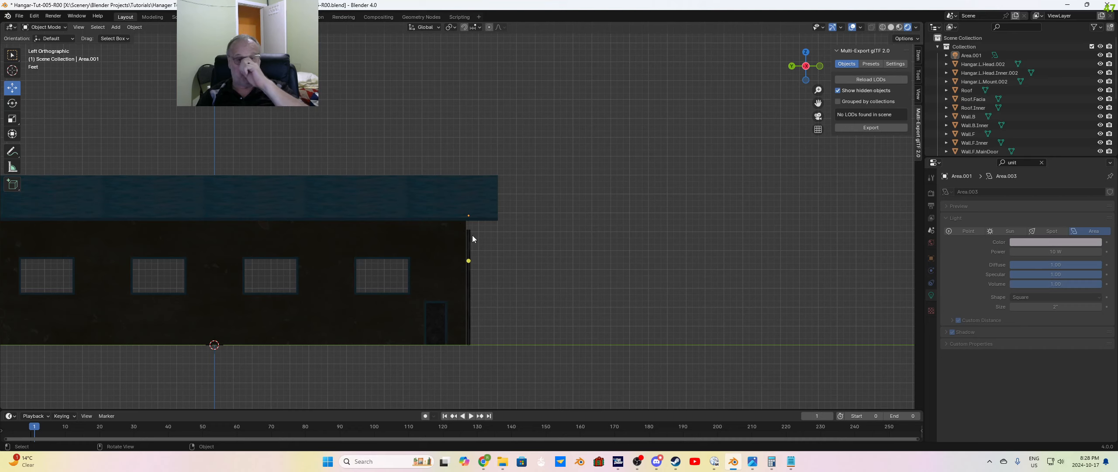
key(5)
key(5)
key(5)
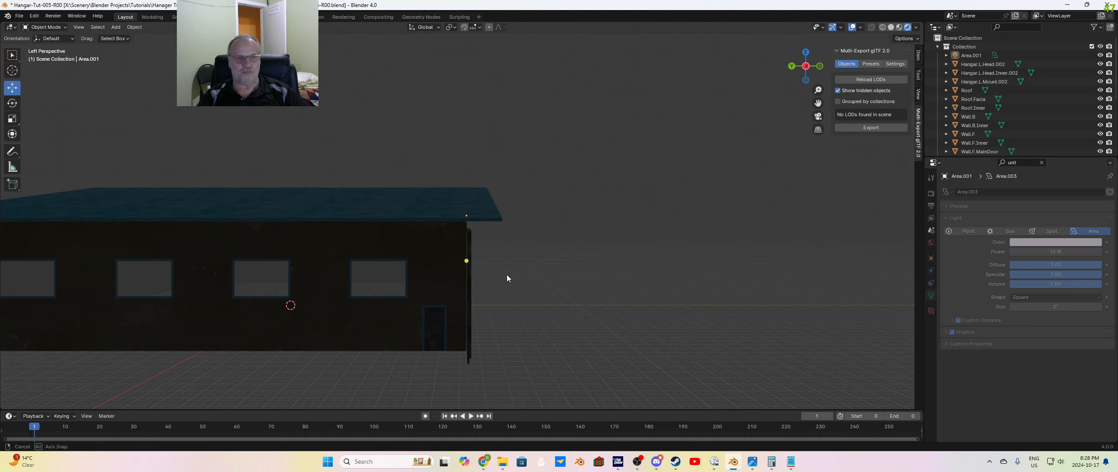
shift+middle_drag(505, 276, 690, 276)
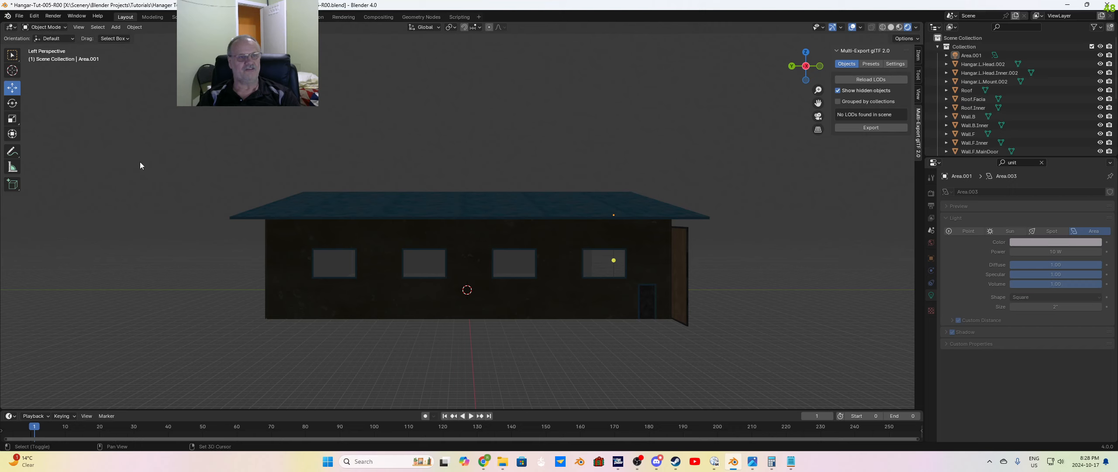
Step: Add an Area light at the world origin for the hangar's interior
key(shift+a)
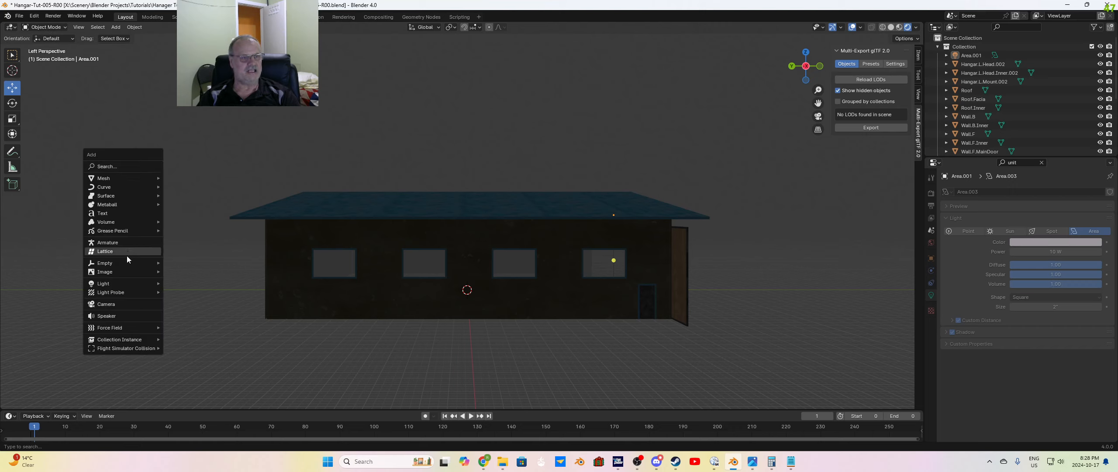
mouse_move(124, 276)
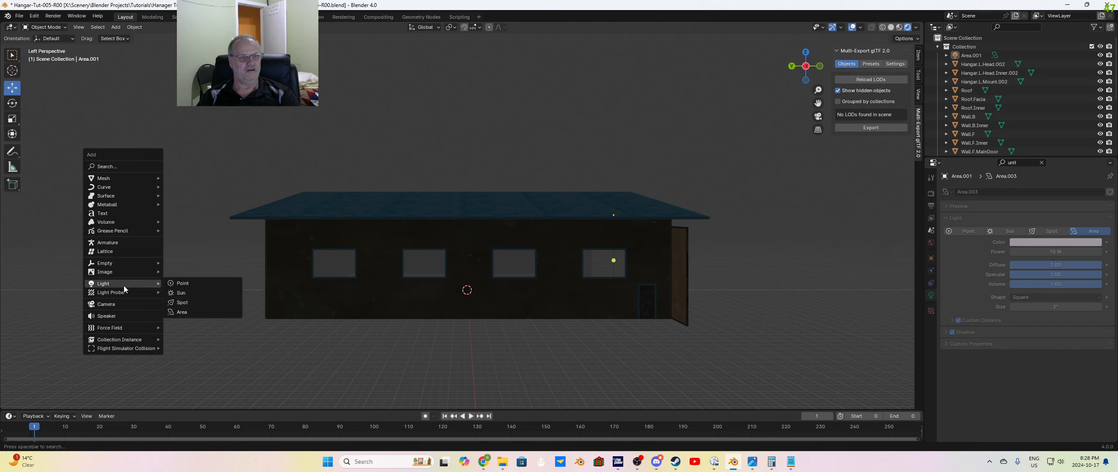
click(182, 311)
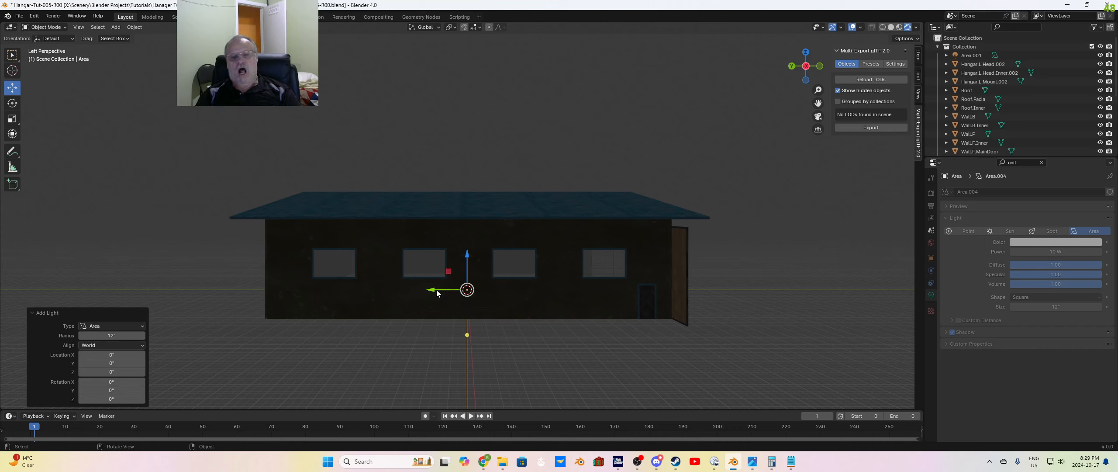
Step: Move the new Area light 240 inches along the global Y axis and 180 inches up along Z
drag(437, 293, 334, 290)
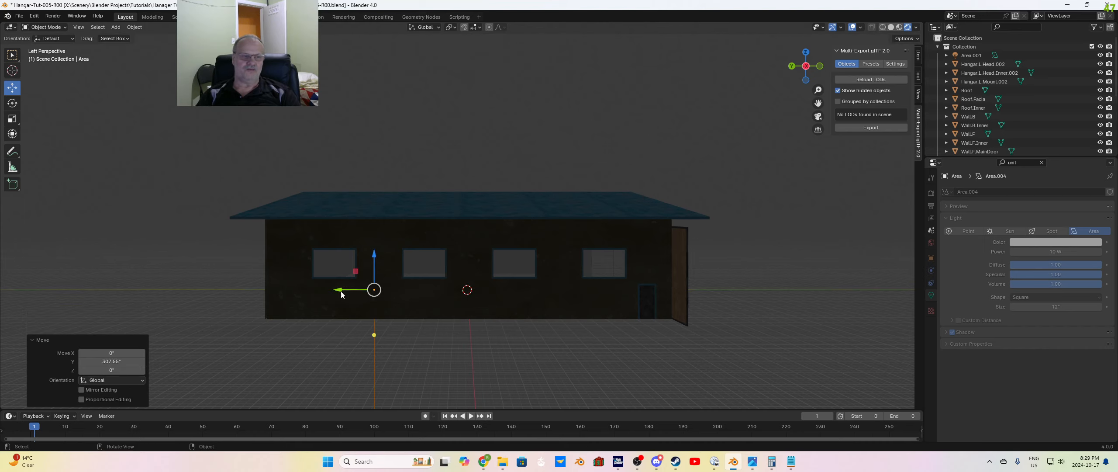
click(126, 360)
text(240)
key(Return)
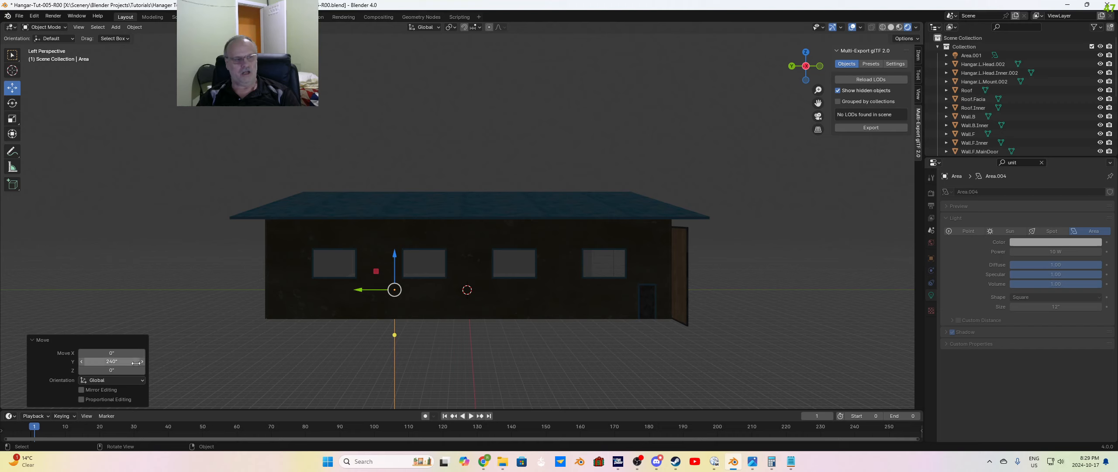
click(120, 353)
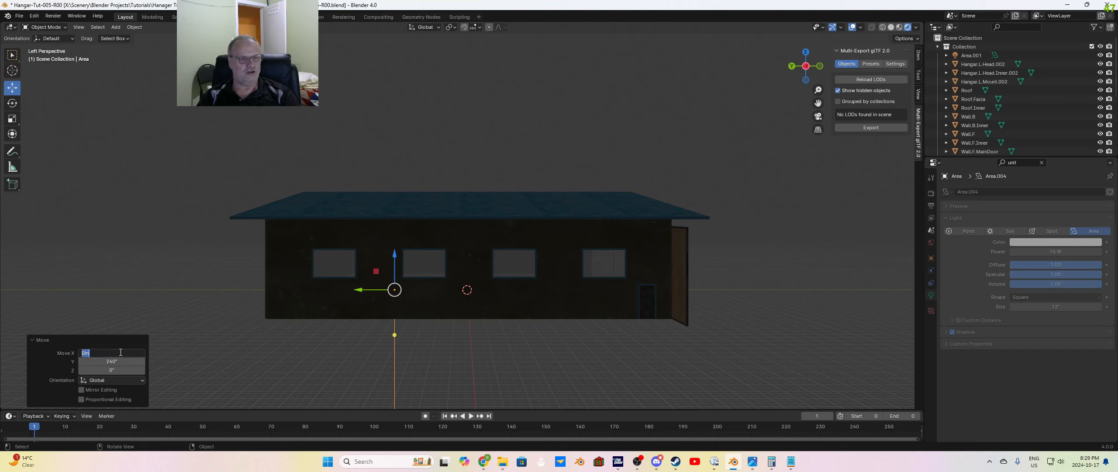
key(Return)
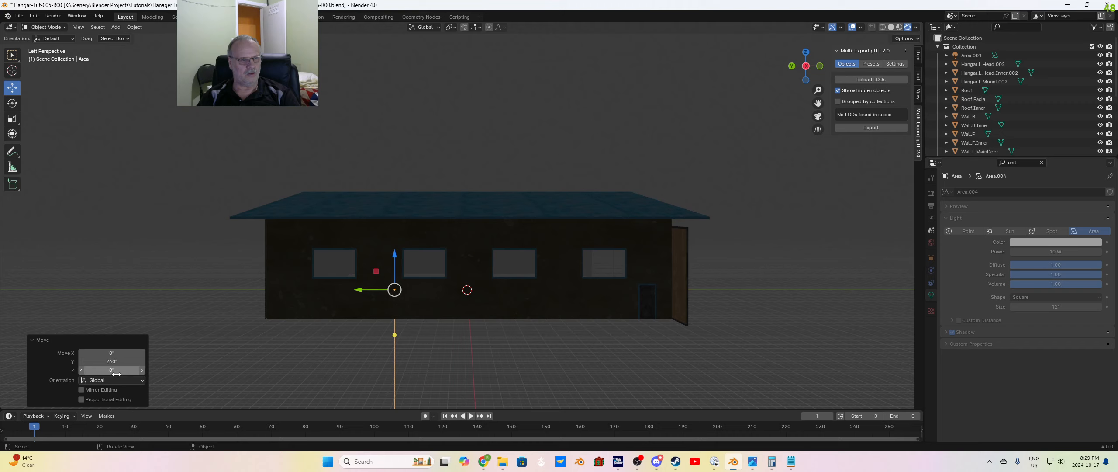
click(120, 369)
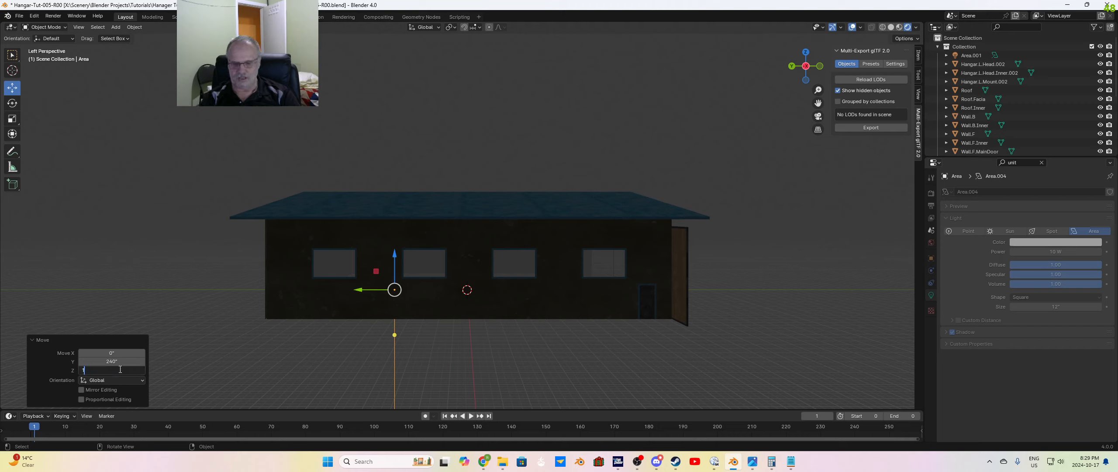
text(180)
key(Return)
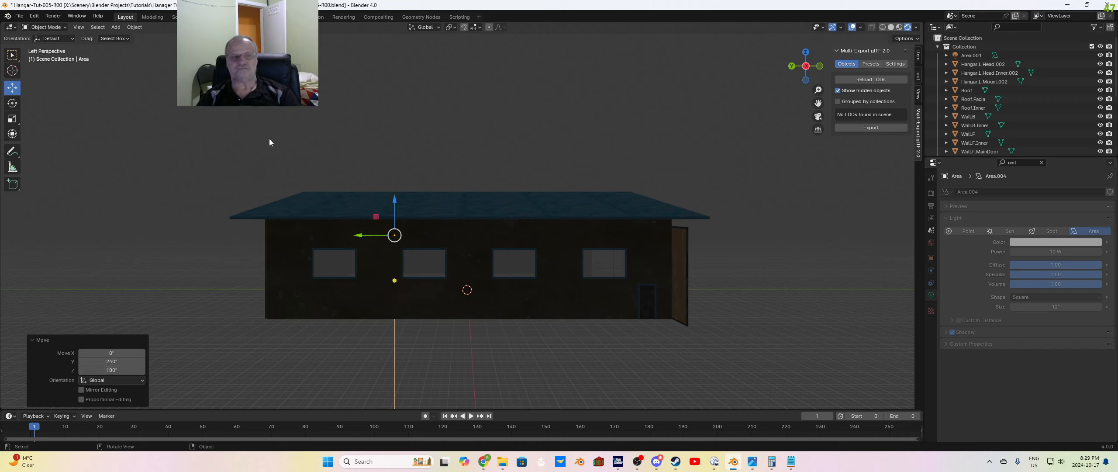
Step: Deselect the raised light and add a second interior Area light at the world origin
click(250, 135)
key(shift+a)
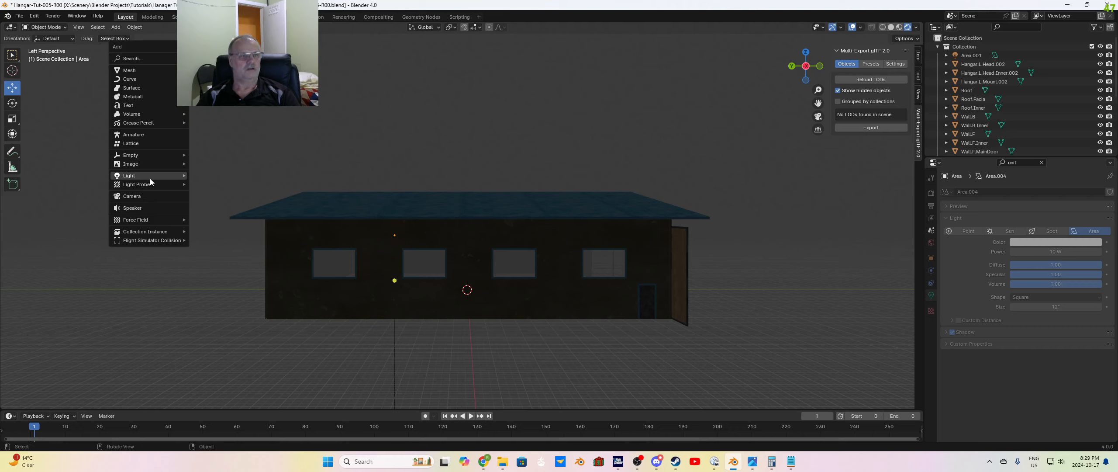
mouse_move(142, 174)
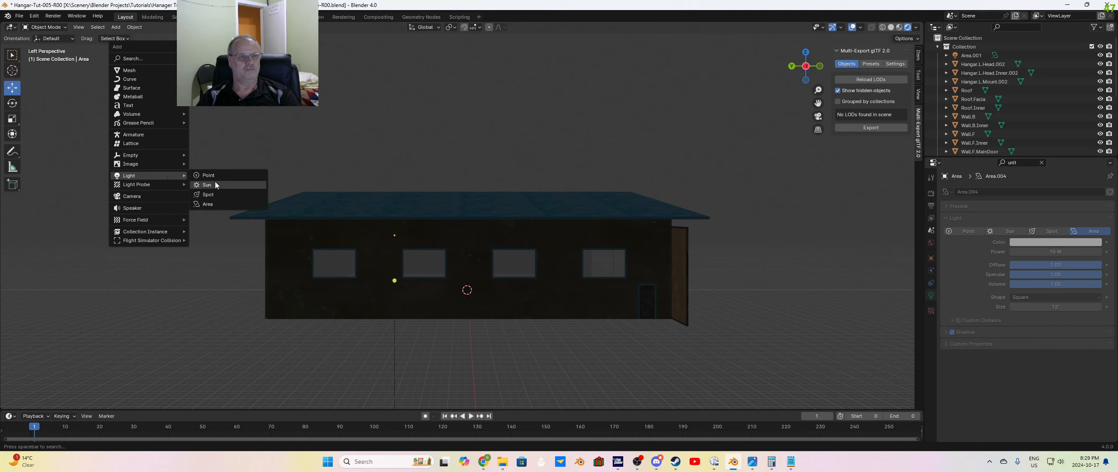
click(211, 203)
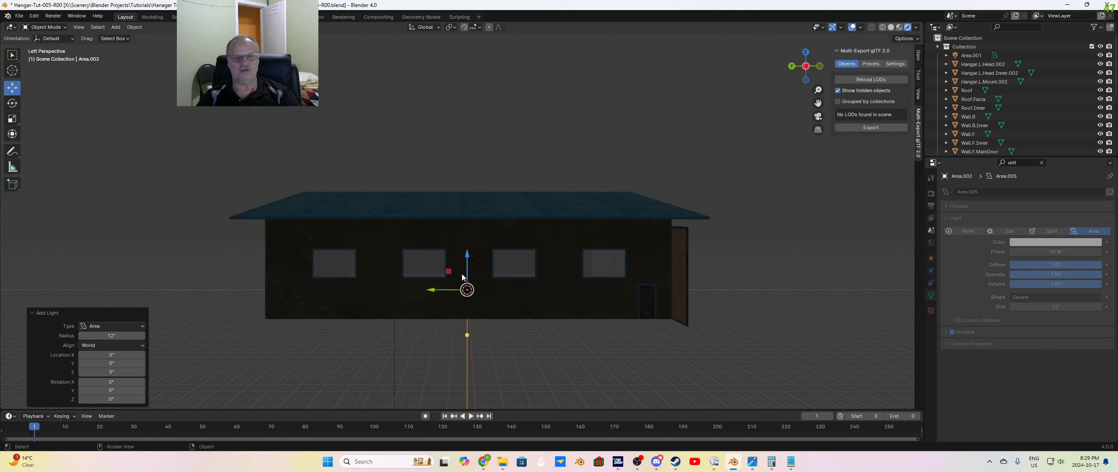
Step: Select the second interior Area light at the origin and raise it 180 inches along the global Z axis
click(468, 259)
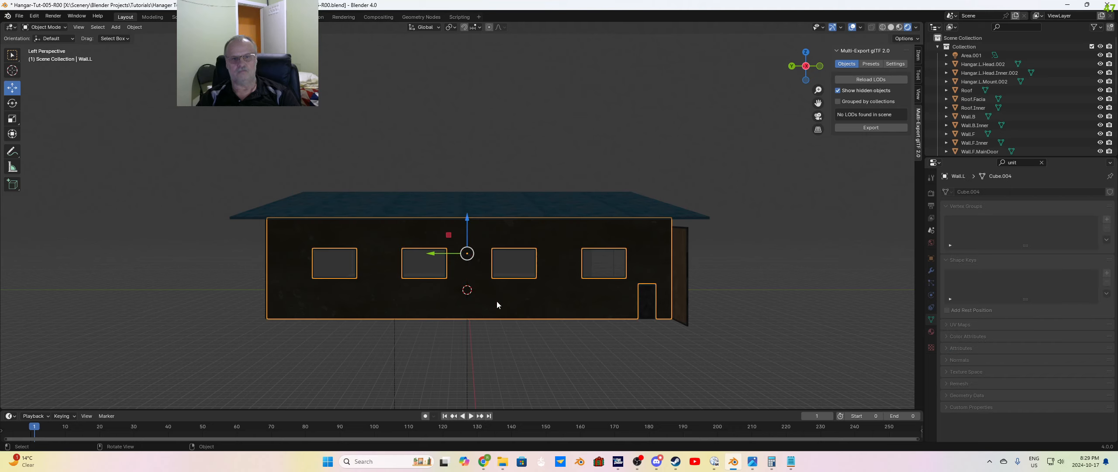
click(515, 346)
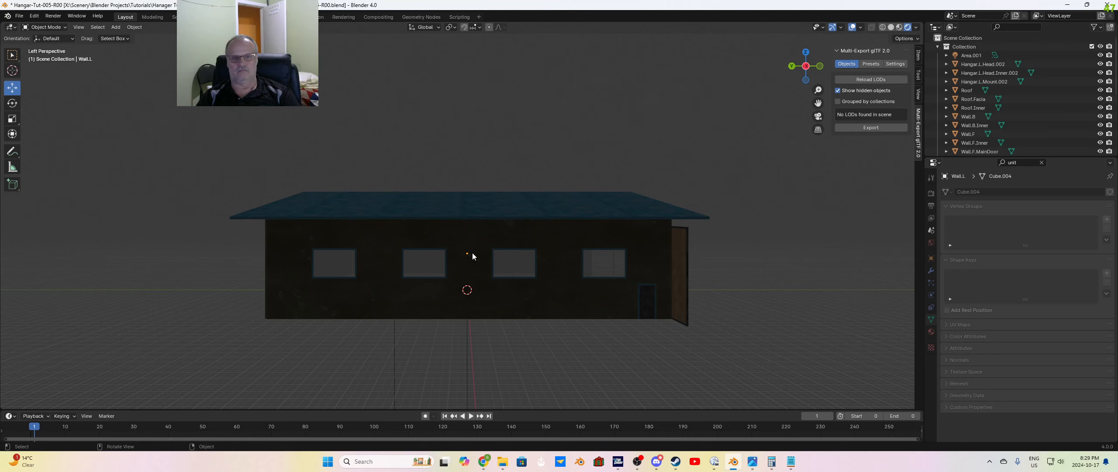
middle_drag(490, 310, 478, 264)
scroll(486, 292, up, 2)
click(470, 323)
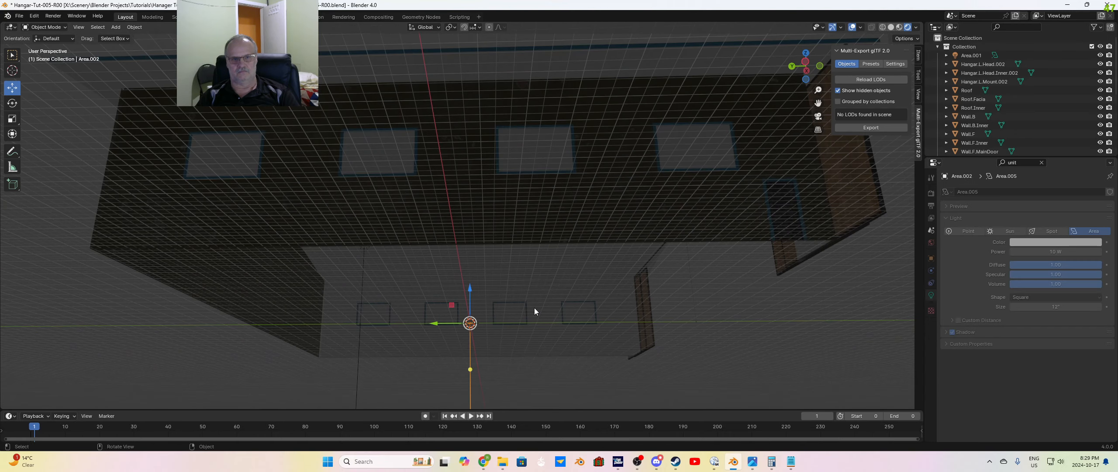
middle_drag(535, 307, 550, 329)
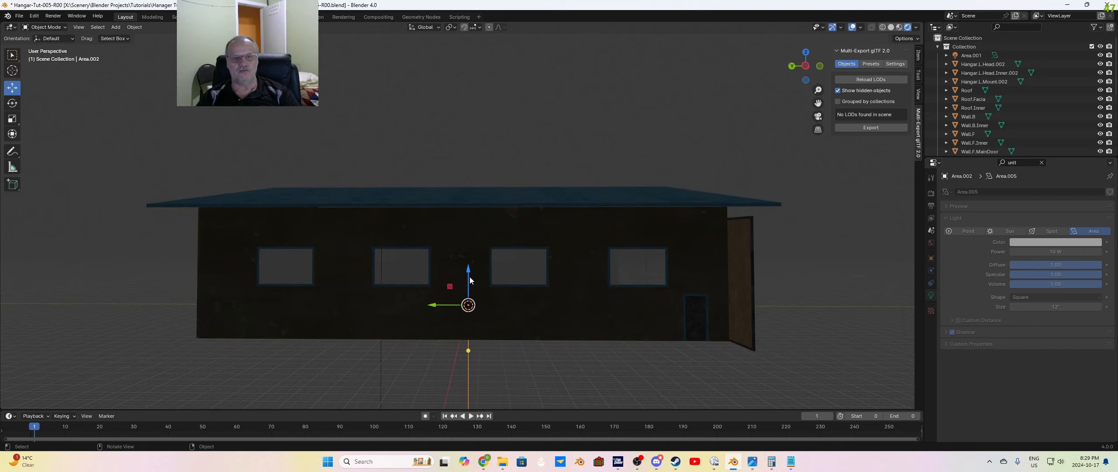
drag(469, 277, 469, 260)
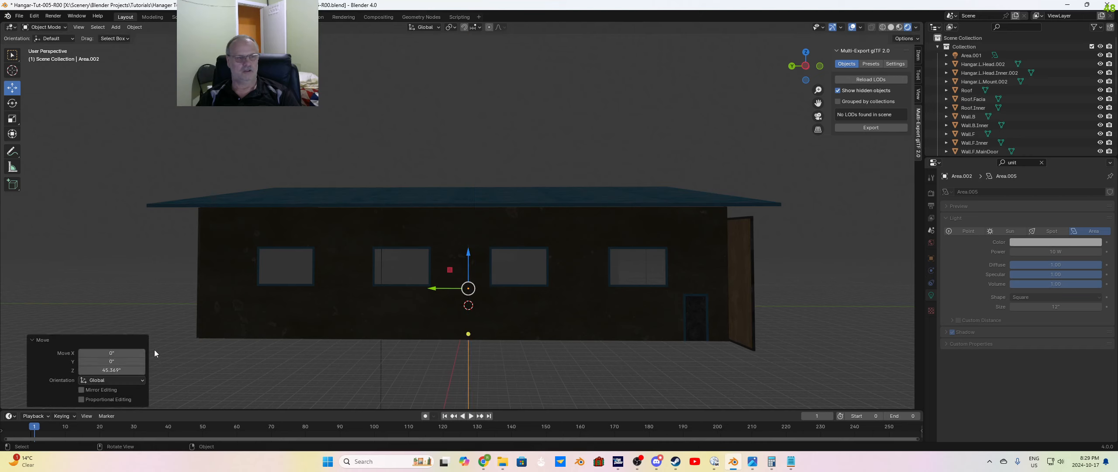
click(111, 369)
text(180)
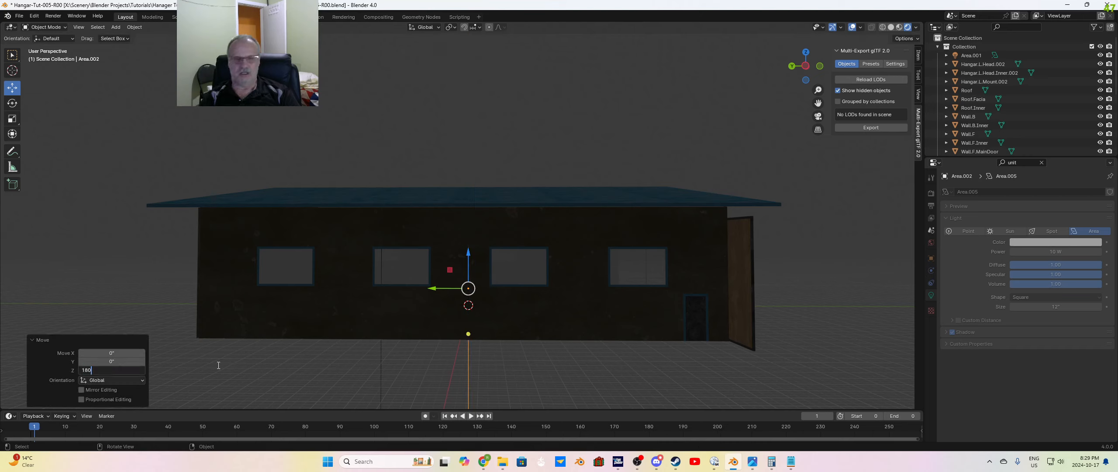
key(Return)
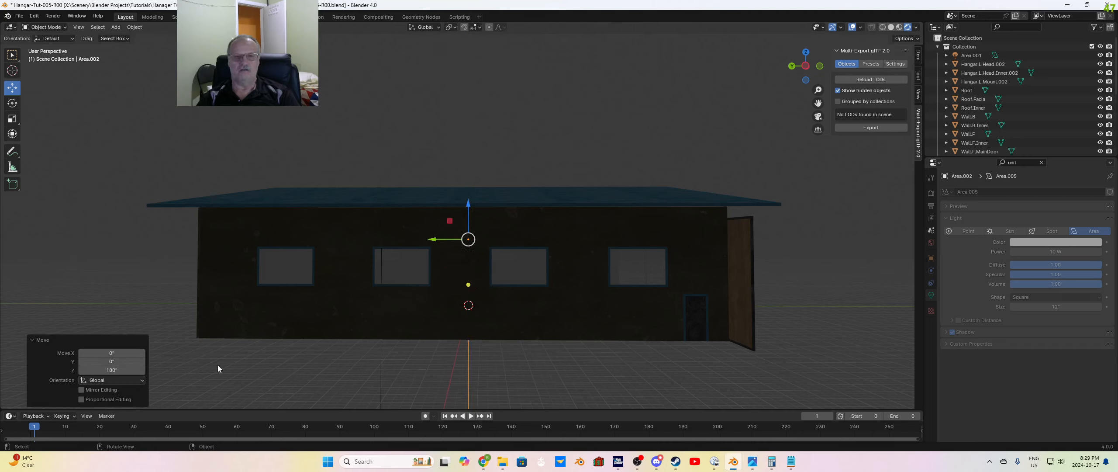
Step: Add a third interior Area light at the world origin
click(354, 345)
key(shift+a)
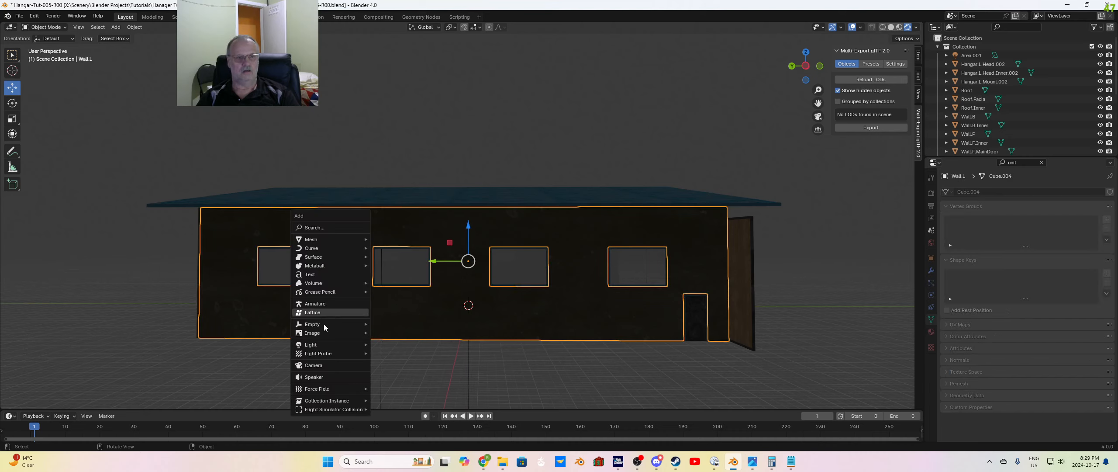
mouse_move(322, 343)
click(392, 372)
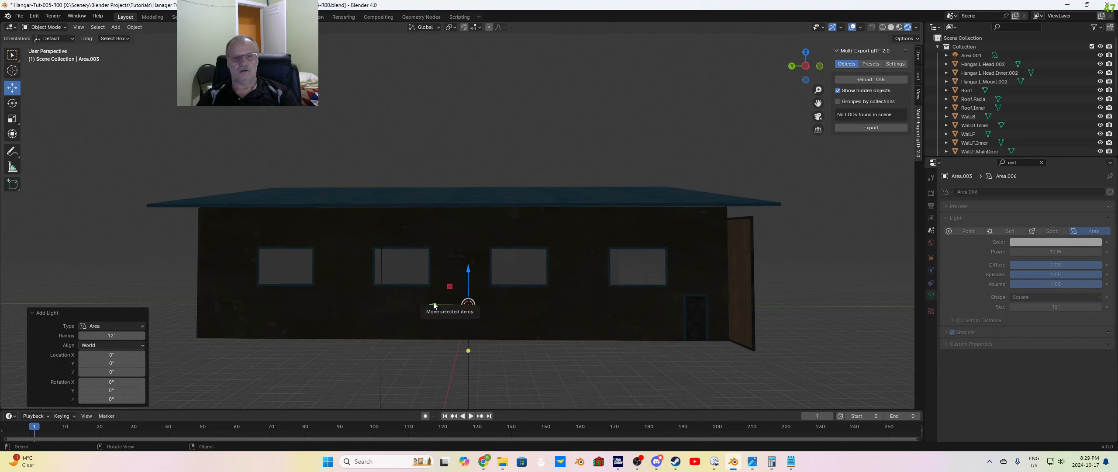
Step: Move the third interior Area light -240 inches along the global Y axis and 180 inches up along Z, and deselect it
drag(436, 304, 521, 305)
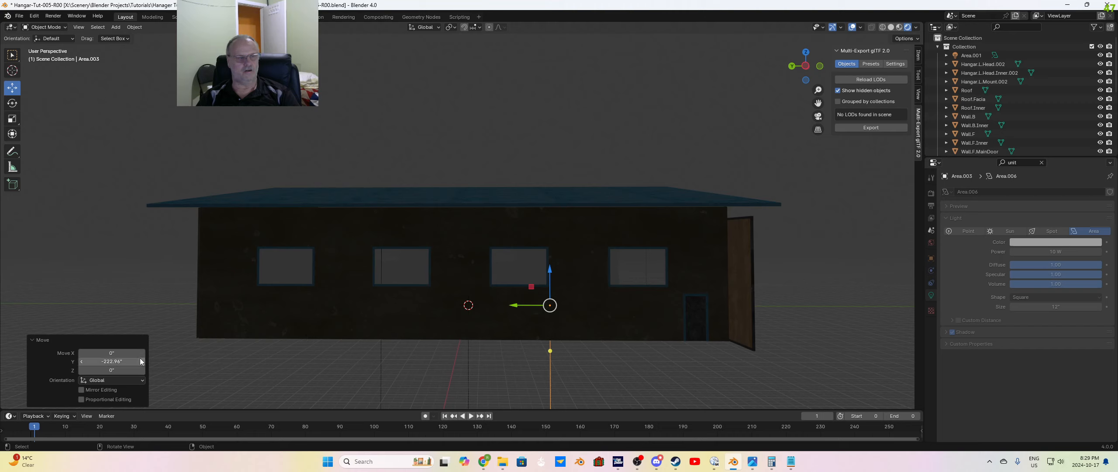
click(124, 362)
text(-240)
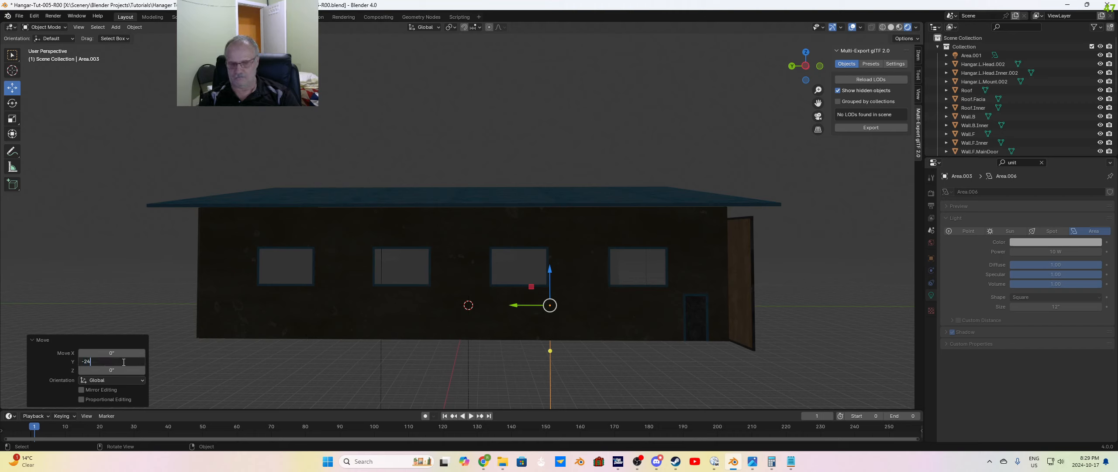
key(Return)
click(121, 371)
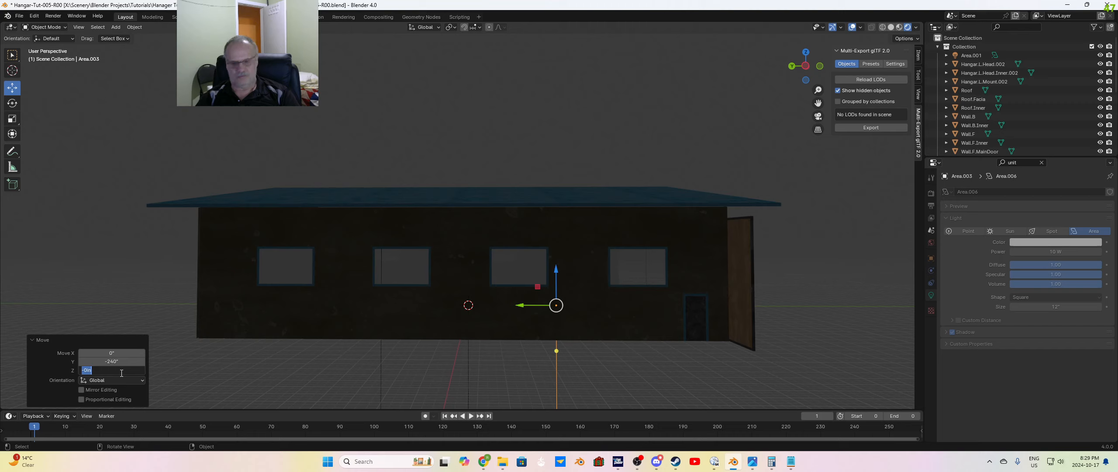
text(180)
key(Return)
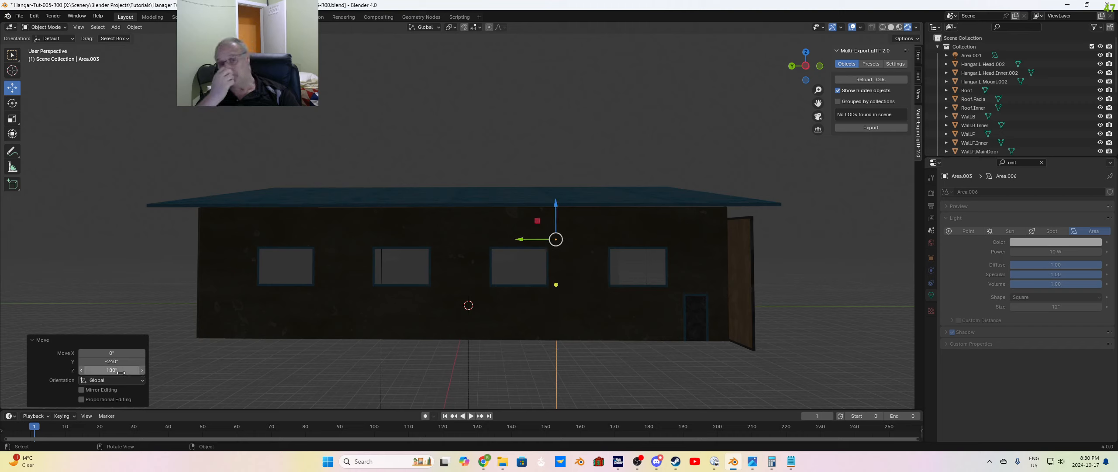
click(567, 154)
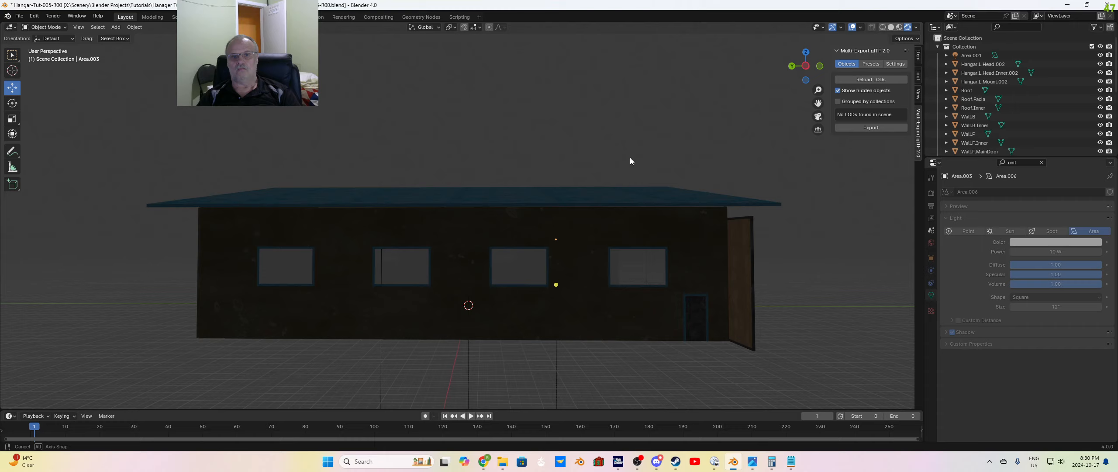
Step: Select the first interior Area light, at the far end of the hangar, and set its size to 24 inches
middle_drag(629, 165, 566, 159)
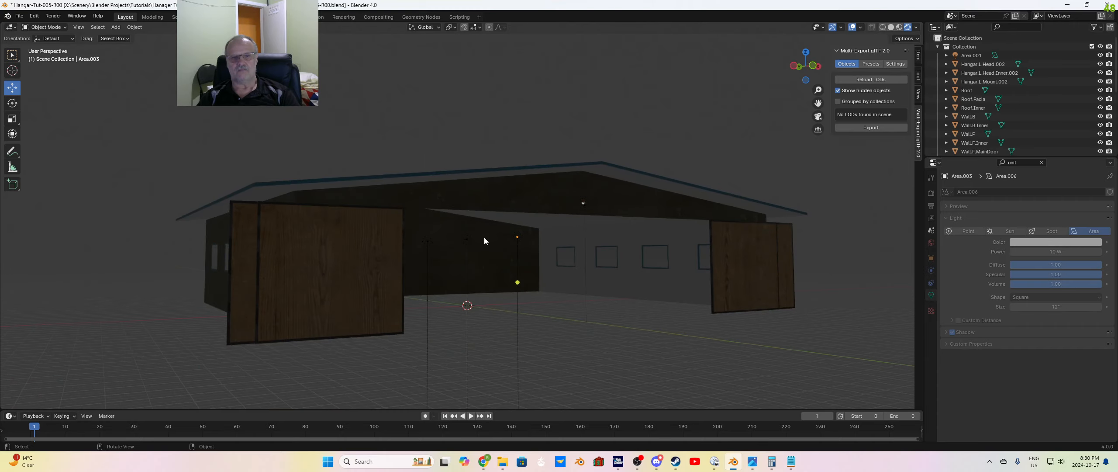
click(429, 240)
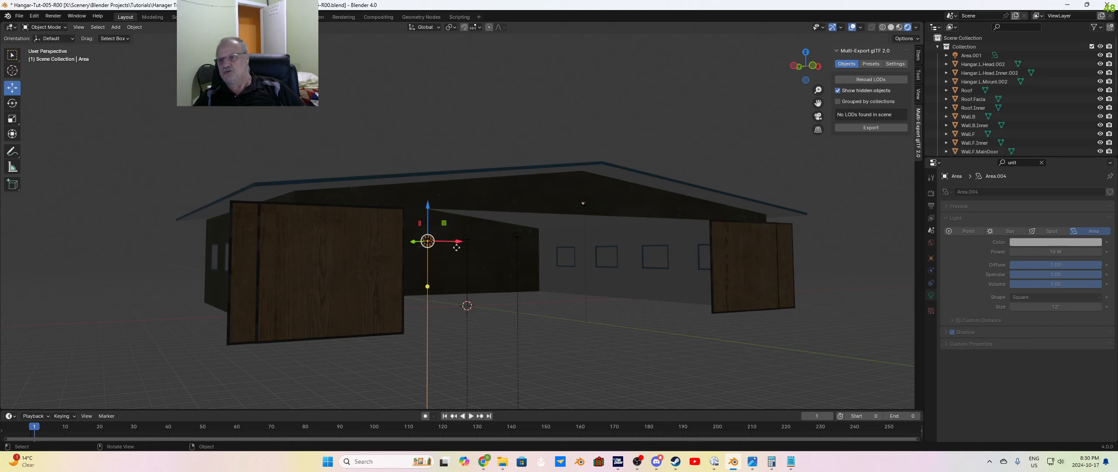
click(1045, 307)
text(24)
key(Return)
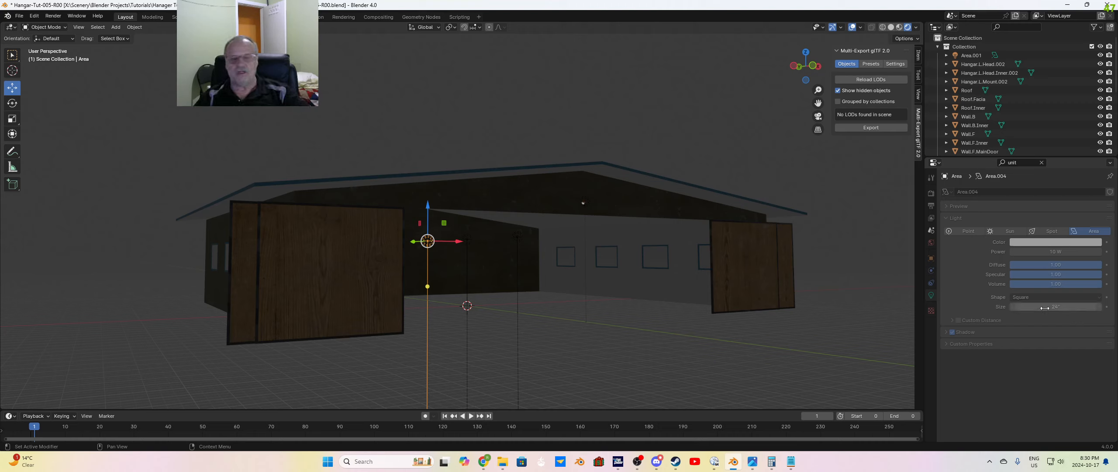
Step: Select the middle interior Area light and set its size to 24 inches
click(468, 241)
click(1052, 306)
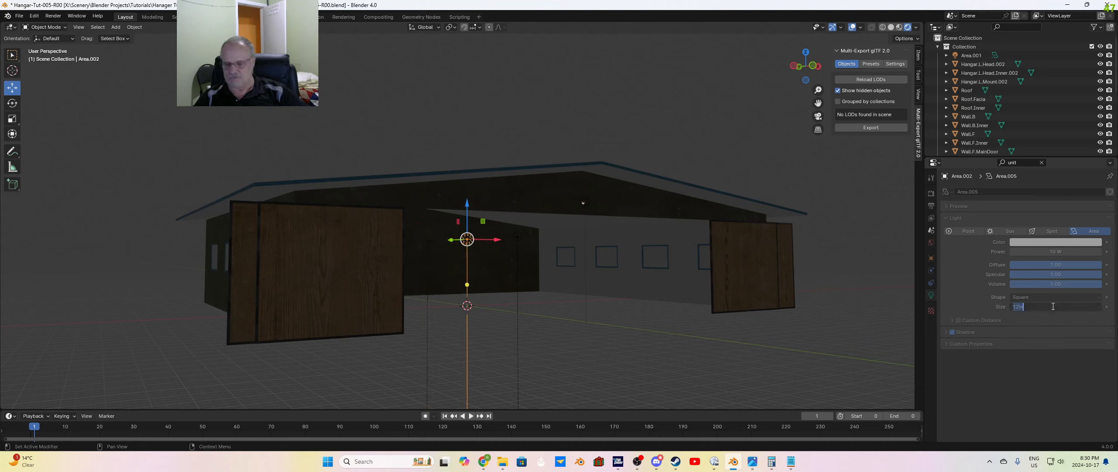
text(24)
key(Return)
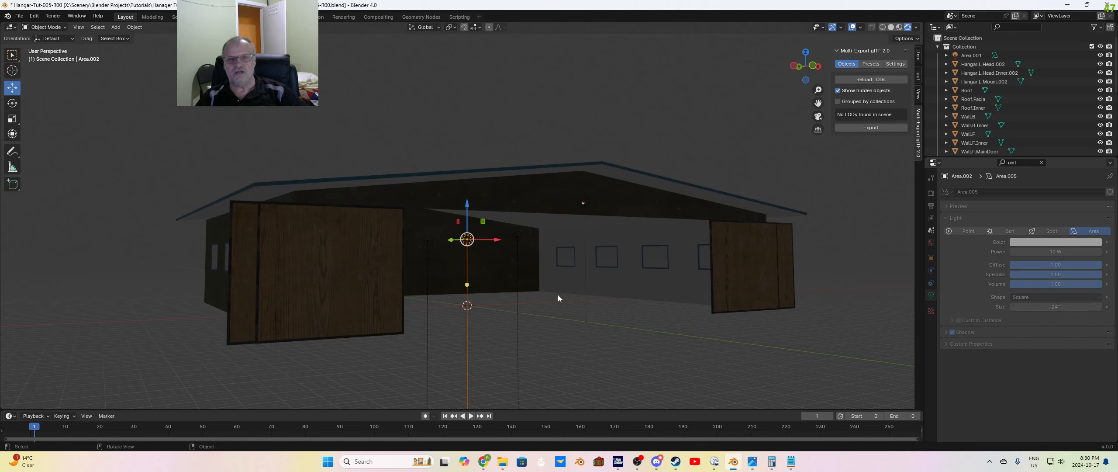
Step: Select the third interior Area light, nearest the main door opening, and set its power to 15 W
click(518, 238)
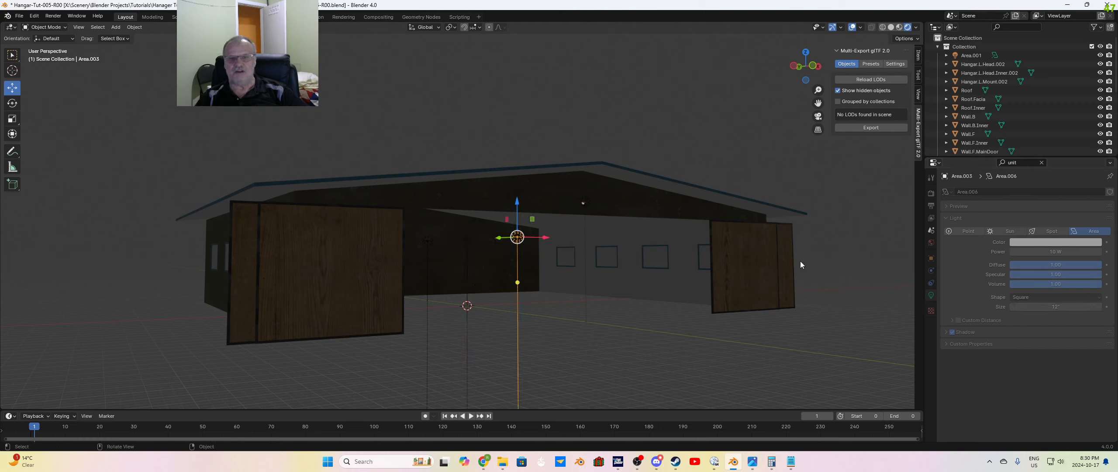
click(1043, 307)
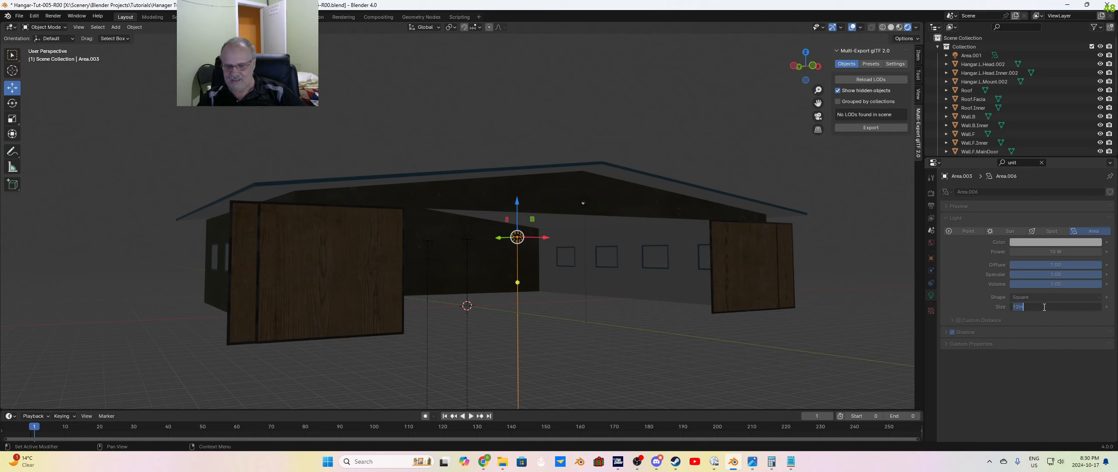
key(Escape)
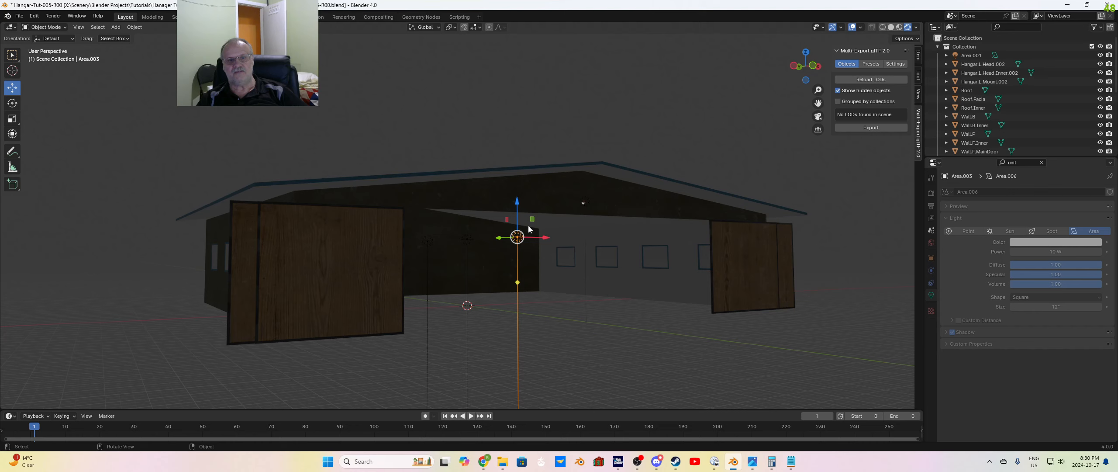
middle_drag(547, 219, 570, 272)
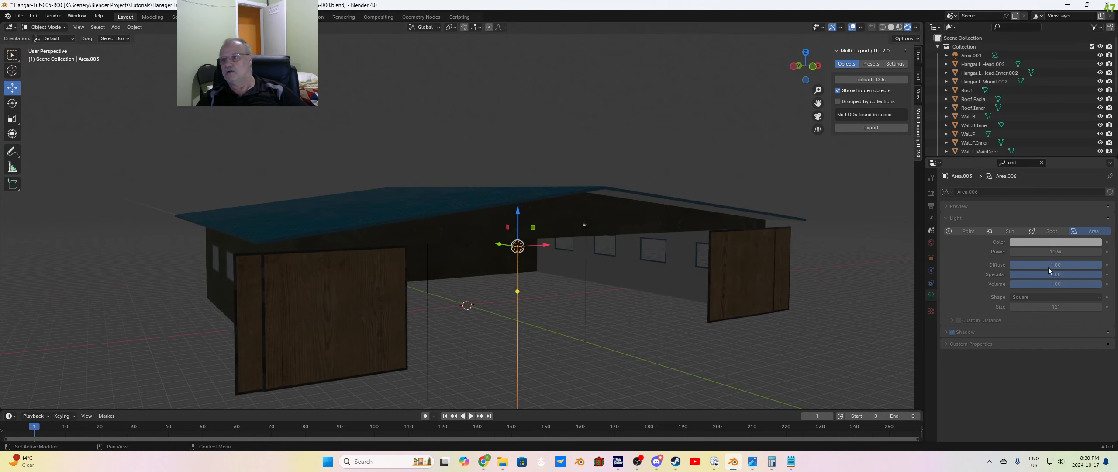
click(1051, 251)
text(15)
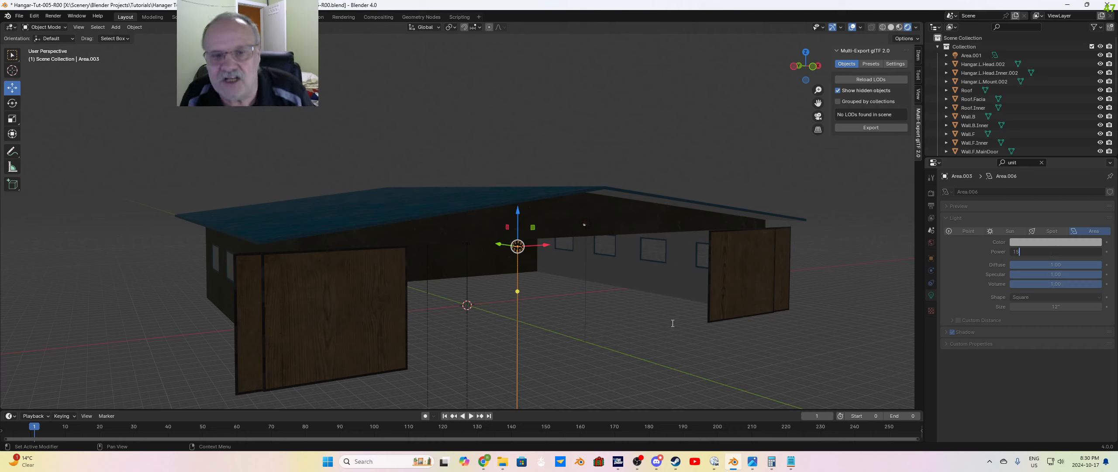
key(Tab)
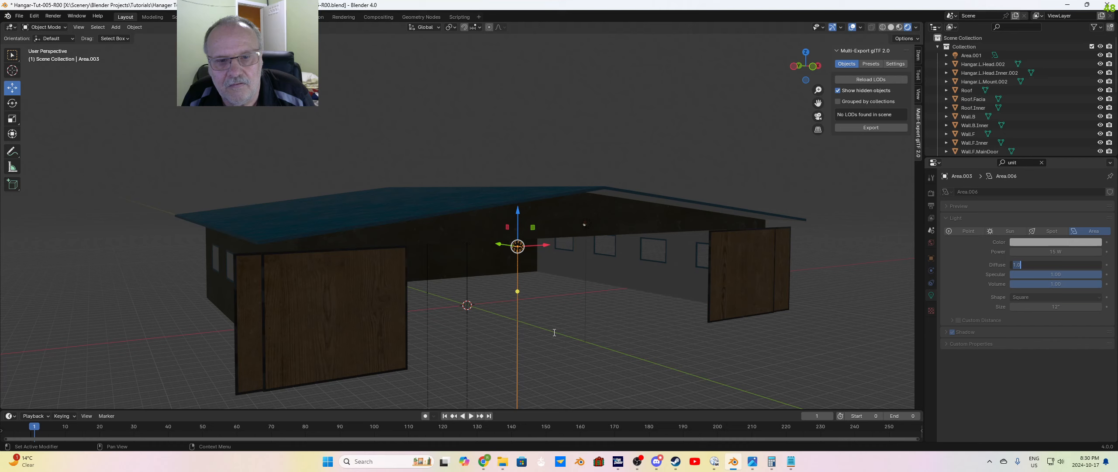
key(Return)
middle_drag(559, 323, 559, 318)
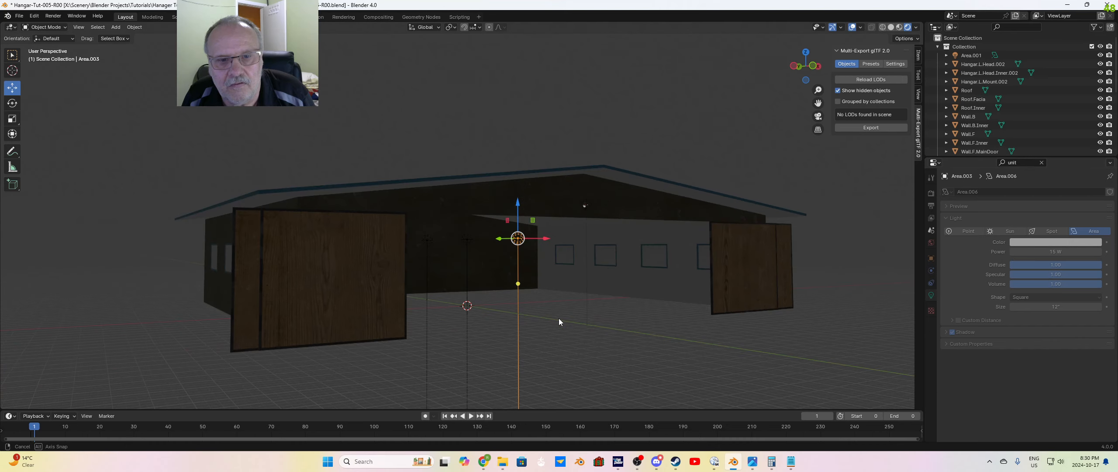
Step: Select the middle interior Area light and set its power to 15 W
click(468, 239)
double_click(1045, 252)
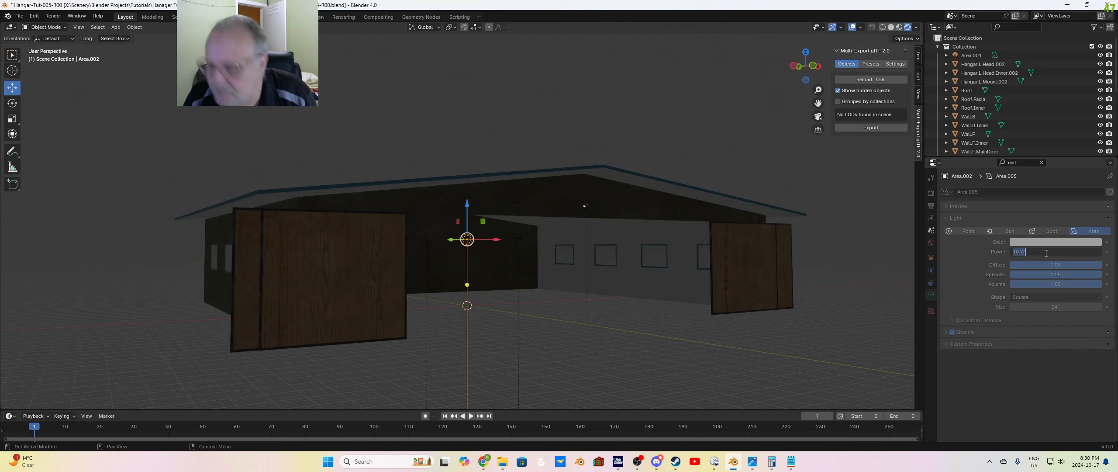
text(15)
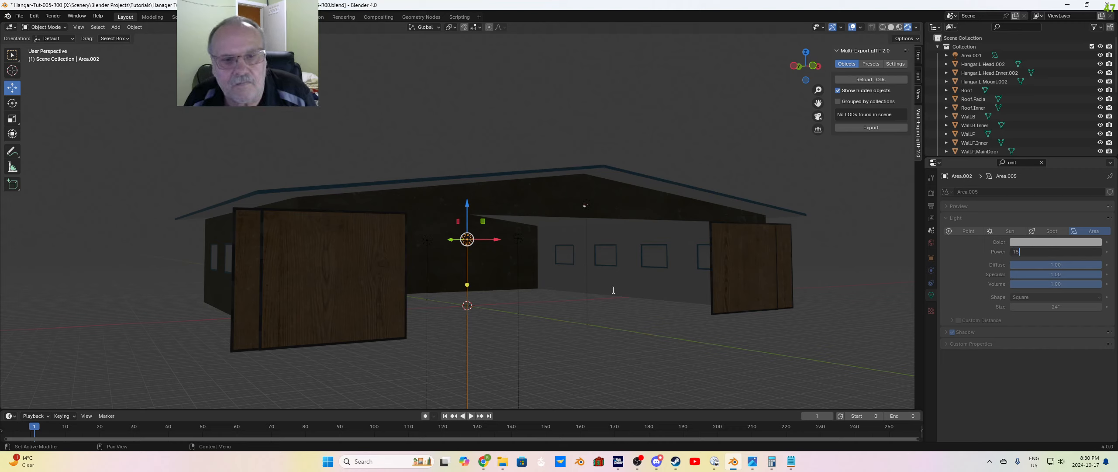
key(Return)
Step: Select the first interior Area light at the far end and set its power to 15 W
click(428, 240)
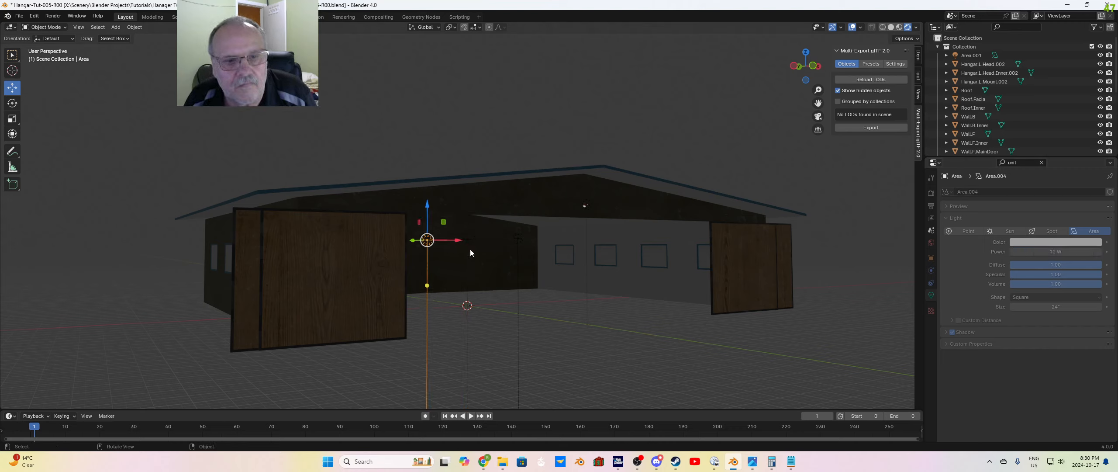
double_click(1065, 252)
text(15)
key(Return)
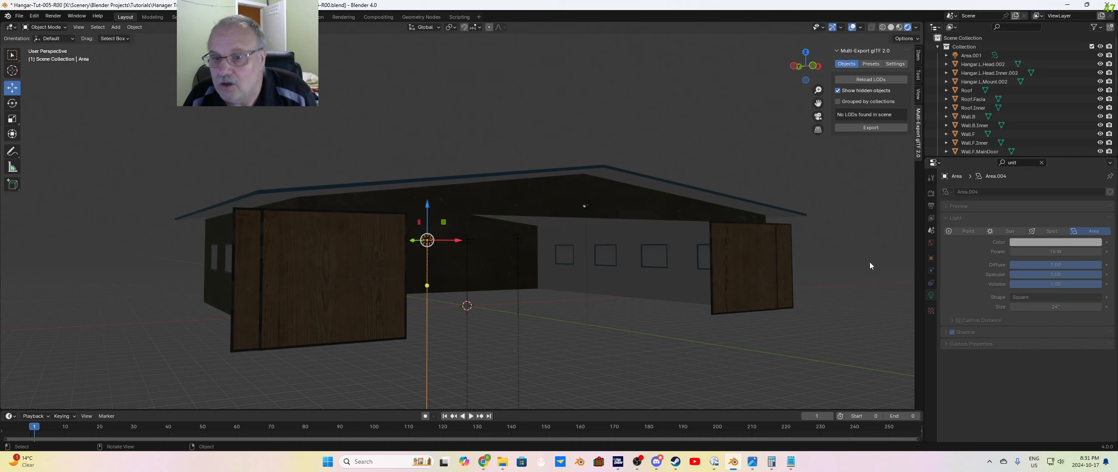
Step: Deselect the light and change the viewport shading to Material Preview with the whole hangar in view
middle_drag(681, 342, 620, 319)
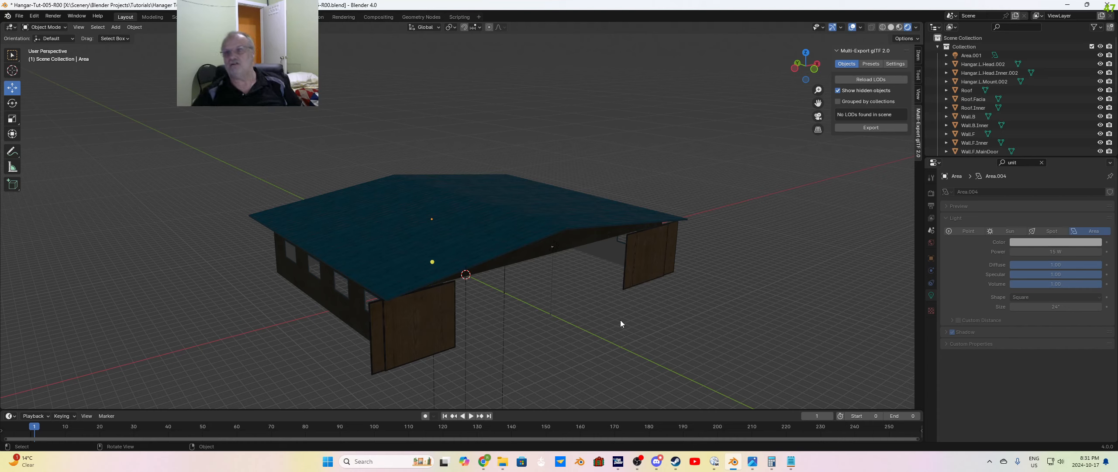
click(899, 27)
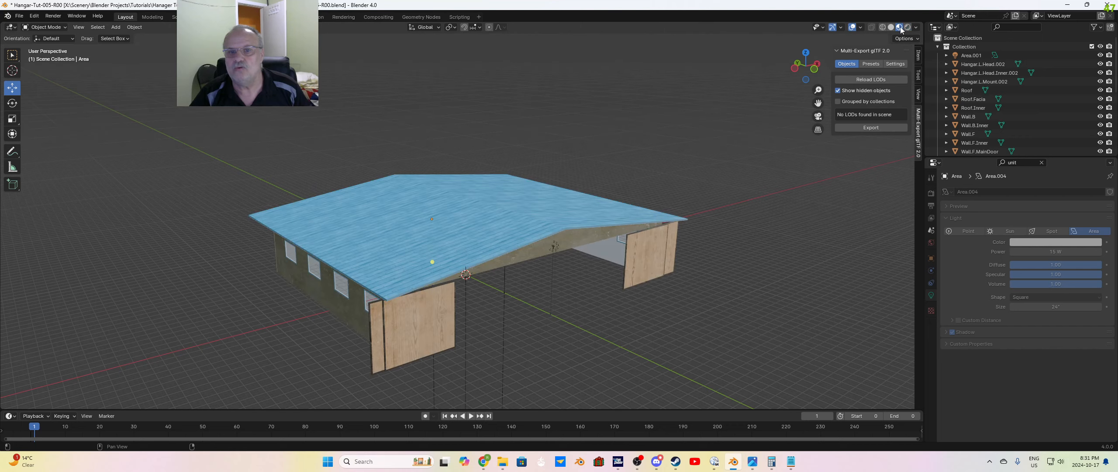
scroll(594, 348, down, 3)
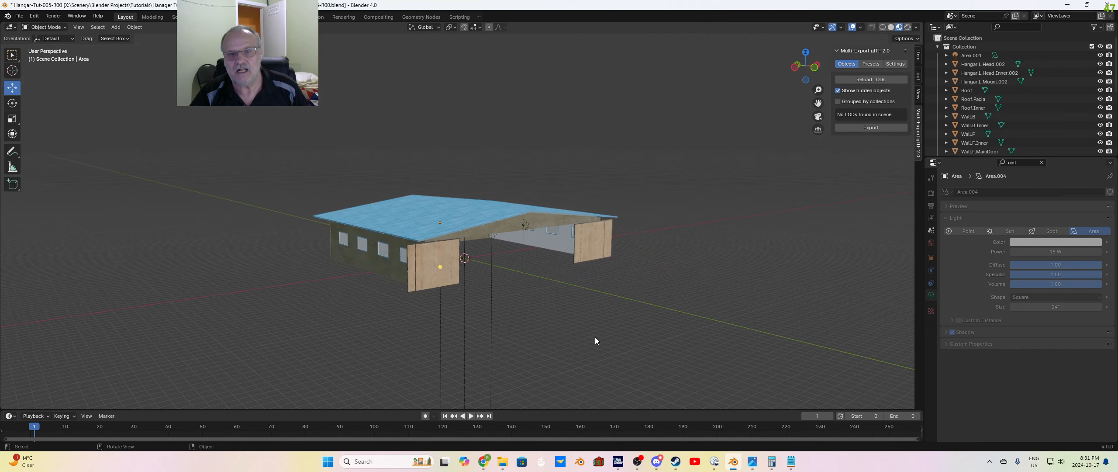
middle_drag(595, 337, 590, 332)
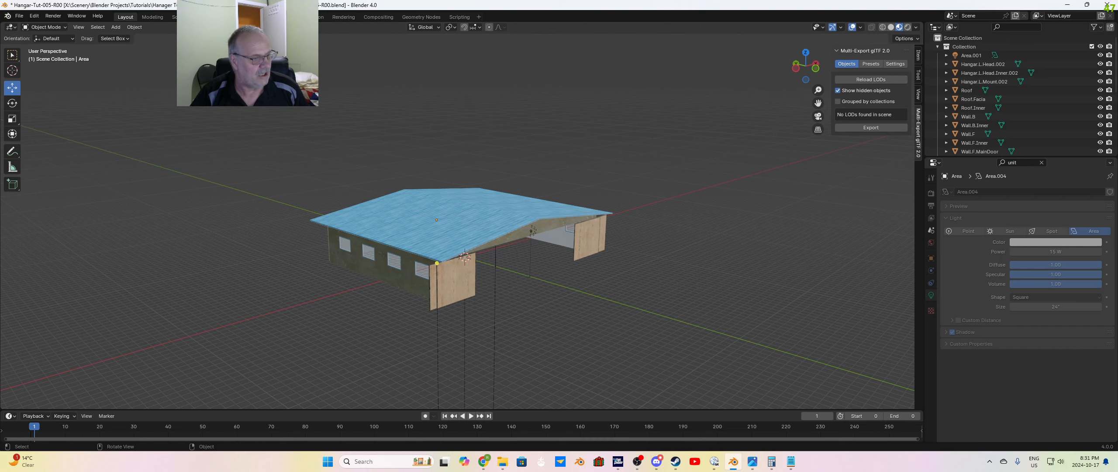
Step: Switch to the image viewer to examine the roof in Hangar-Tut-005-1.jpg, move the image out of the way and return to Blender
click(752, 461)
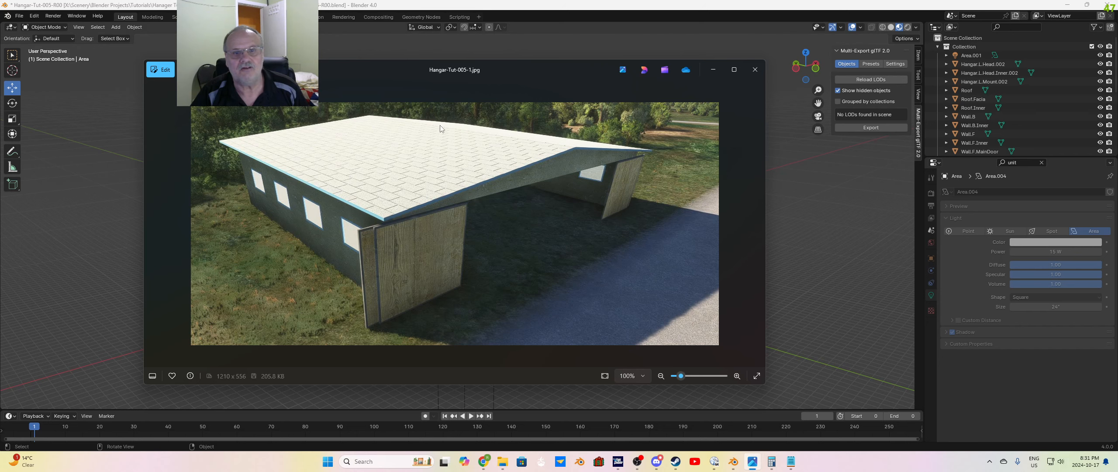
drag(529, 67, 516, 84)
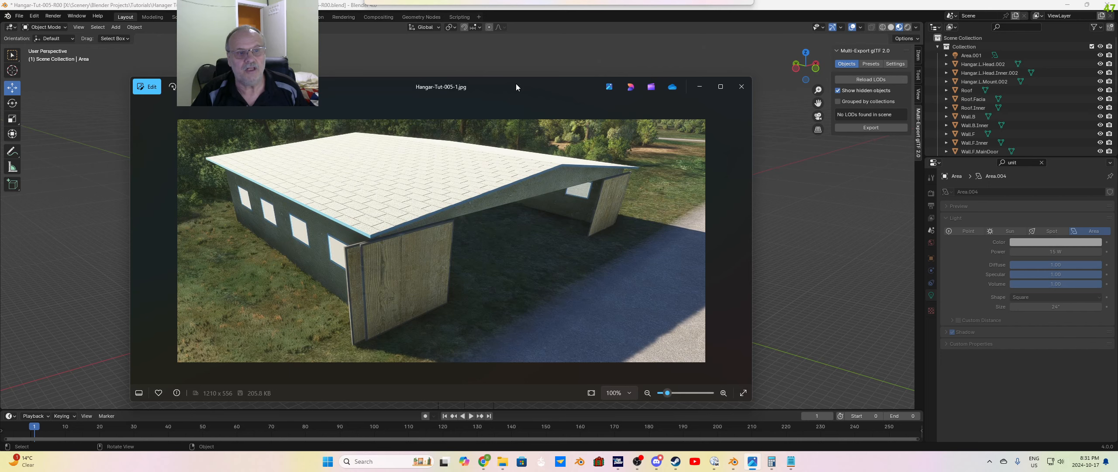
drag(515, 84, 0, 103)
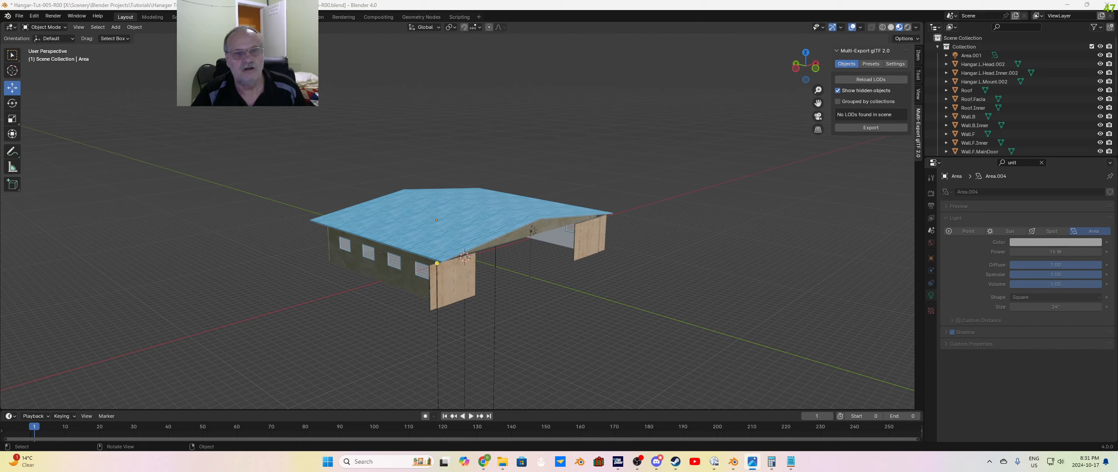
click(531, 269)
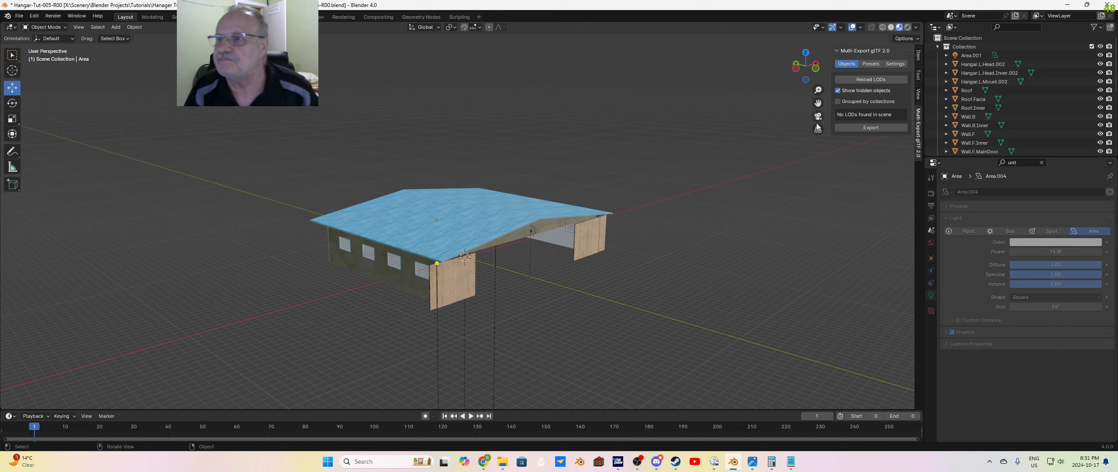
Step: Select the Roof object, remove its aCG_CorrugatedSteel001_2K_JPG material slot in Object Mode, and deselect the roof
click(967, 90)
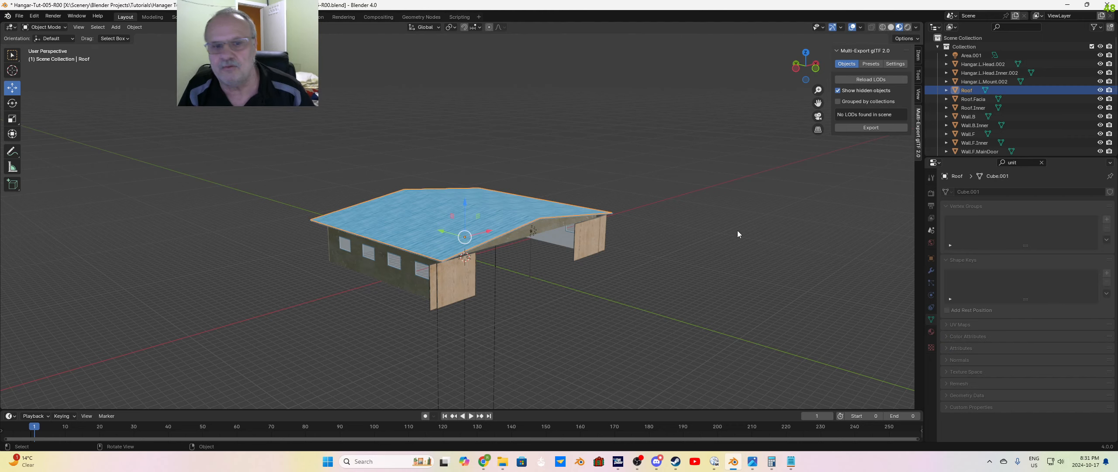
key(Tab)
key(Tab)
key(Tab)
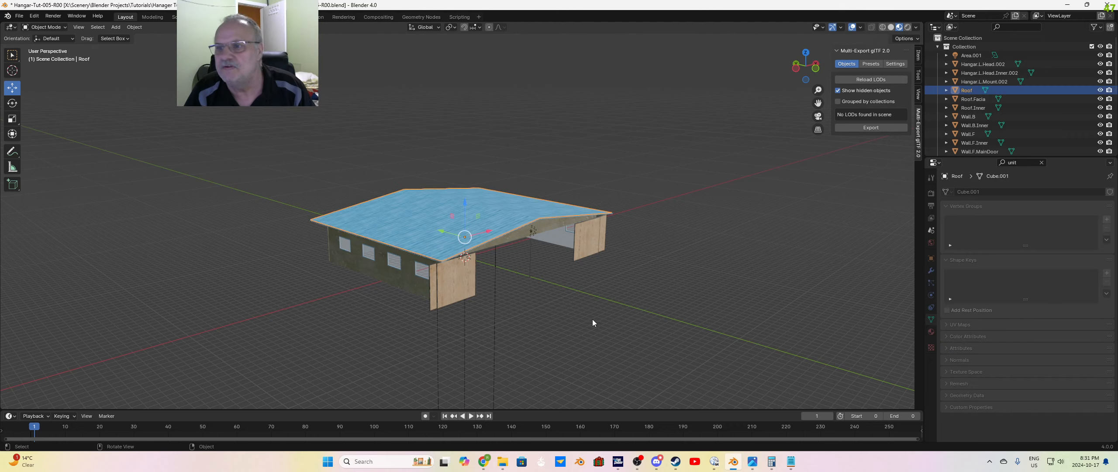
click(930, 331)
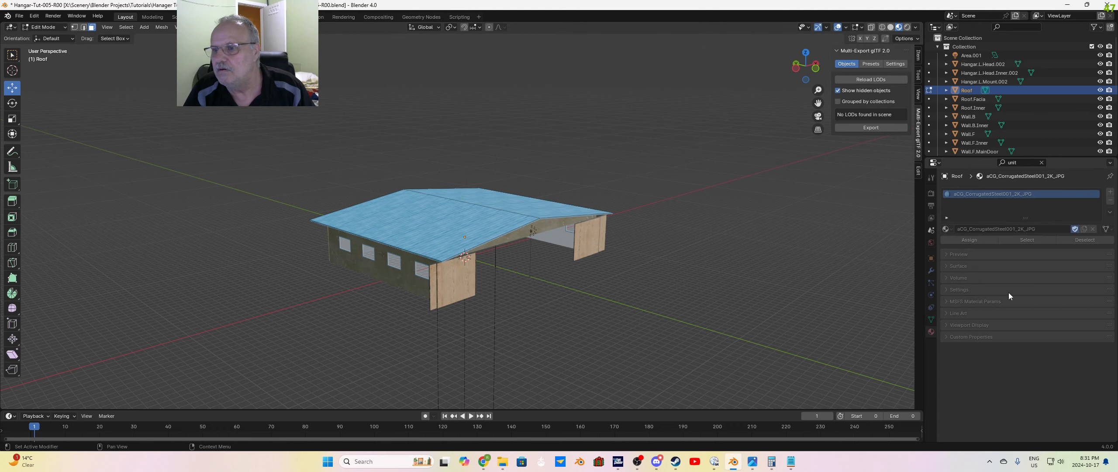
key(a)
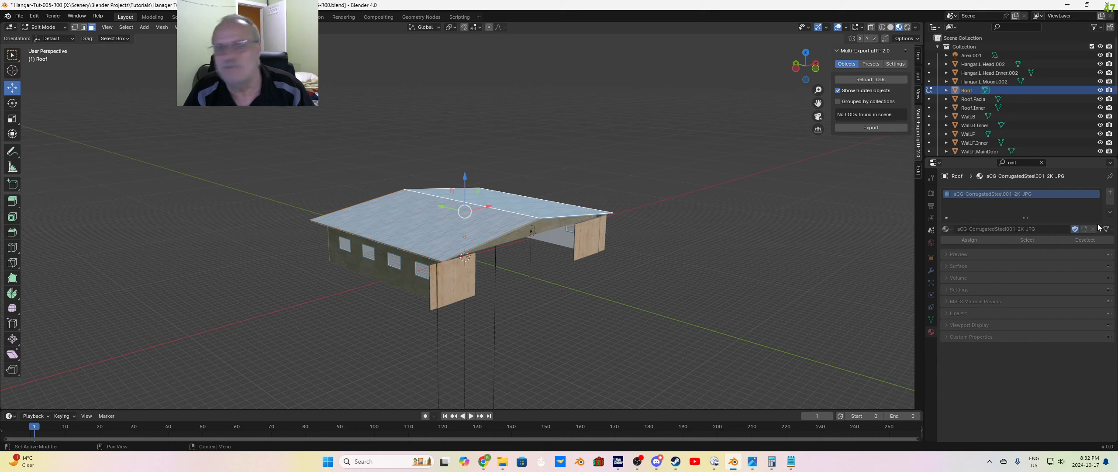
key(Tab)
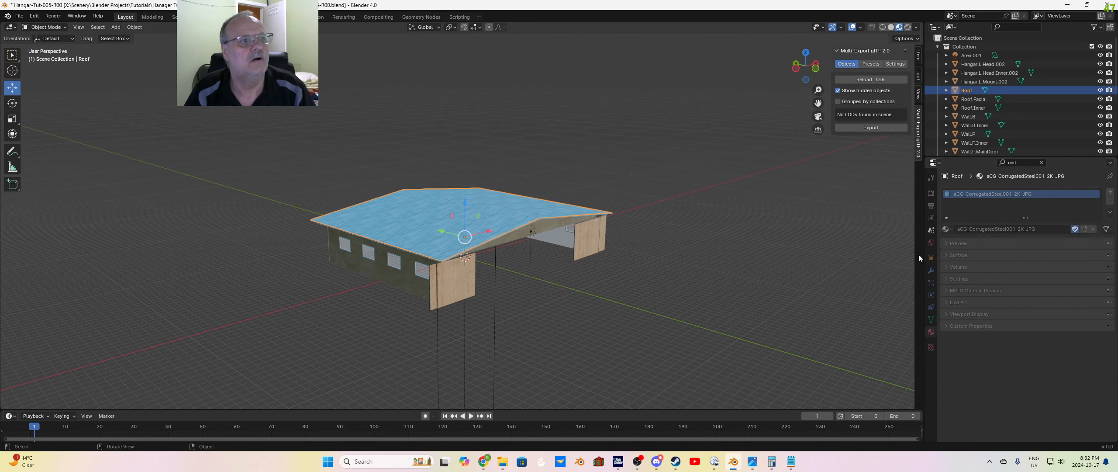
click(1110, 201)
click(648, 289)
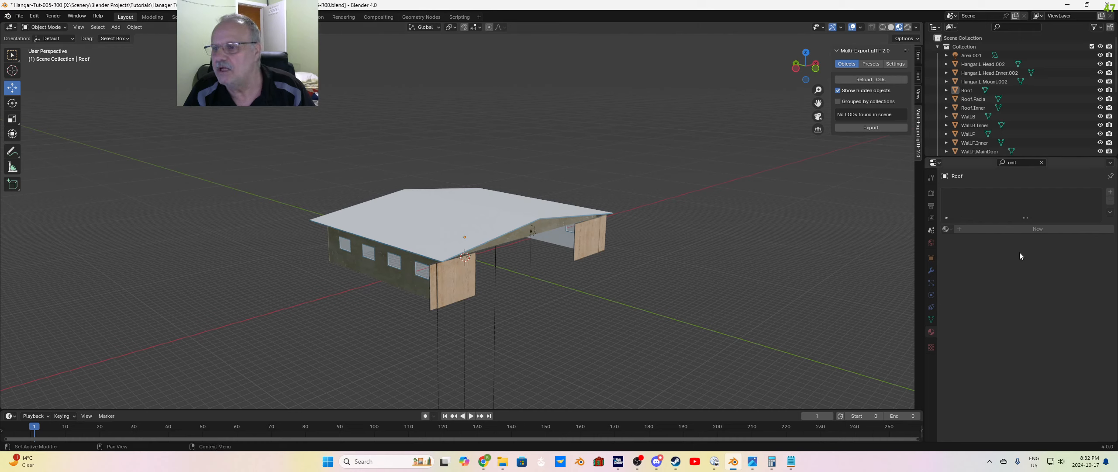
Step: Create a new material on the Roof object and set its MSFS material type to Standard
click(1024, 230)
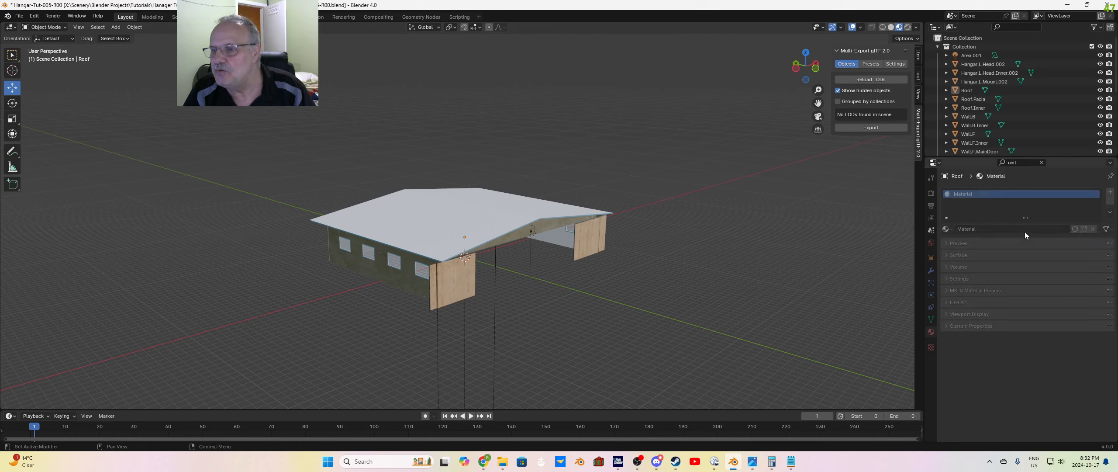
click(982, 228)
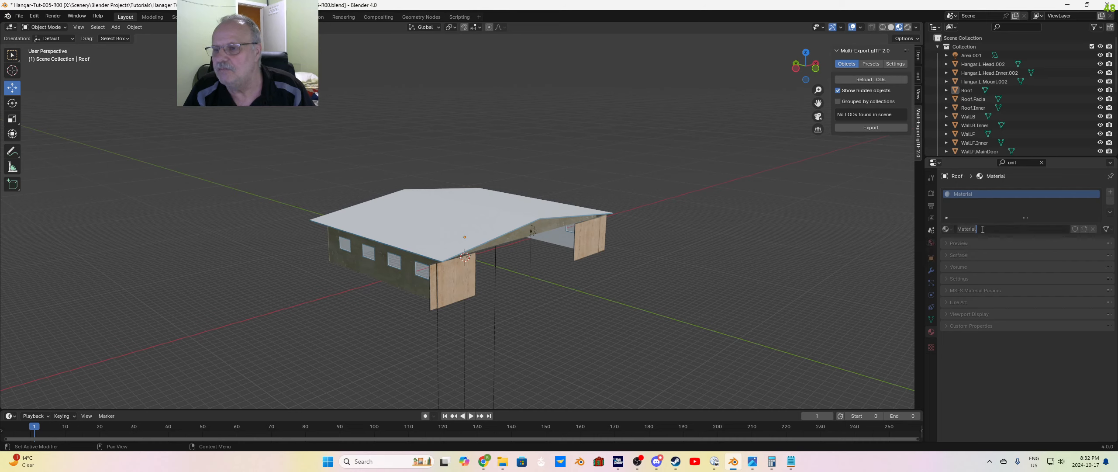
click(945, 290)
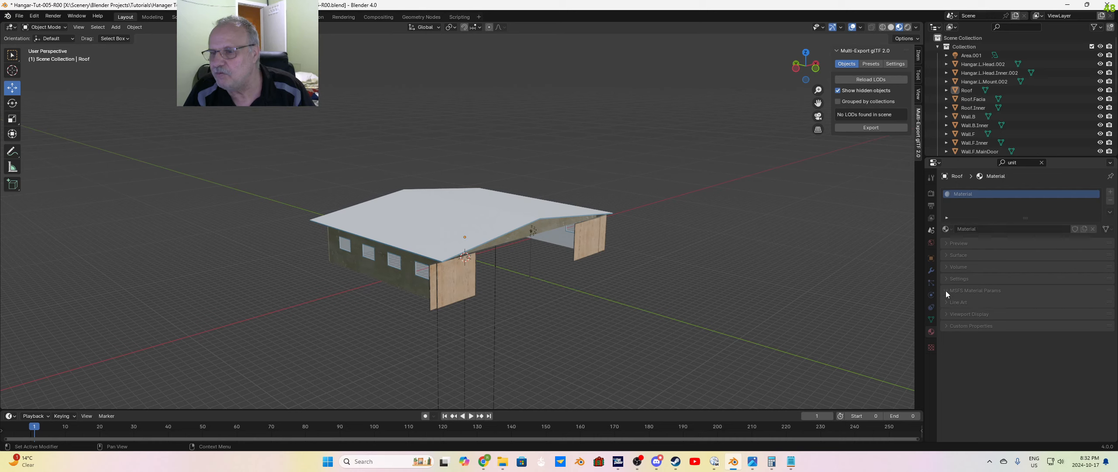
click(946, 289)
click(1006, 306)
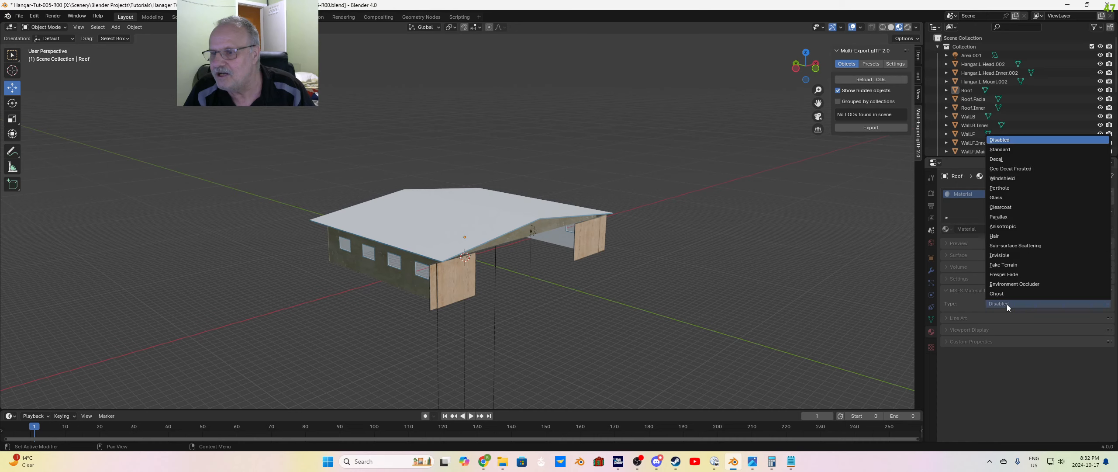
click(1001, 153)
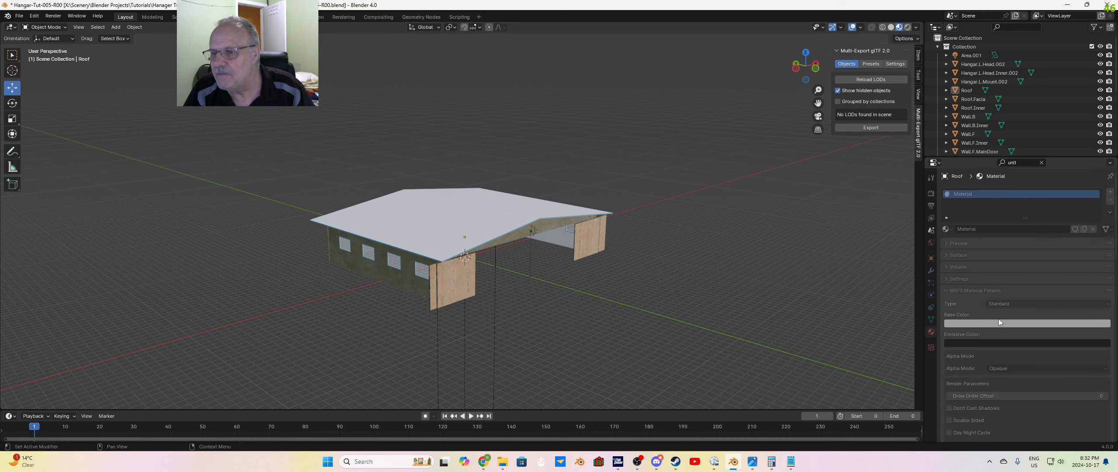
Step: Start loading an image for the roof material's Base Color texture and browse to the X:\Scenery\Textures folder
scroll(997, 324, down, 15)
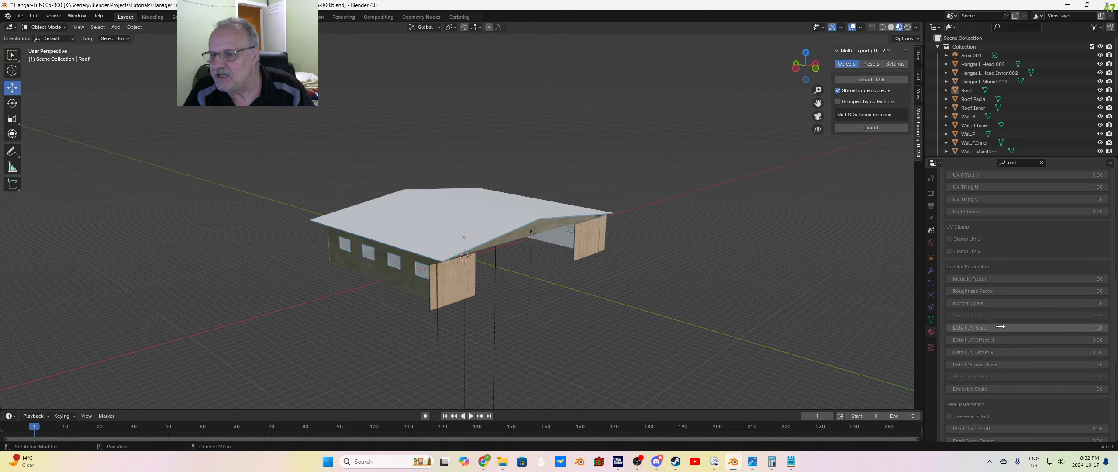
scroll(1000, 327, down, 10)
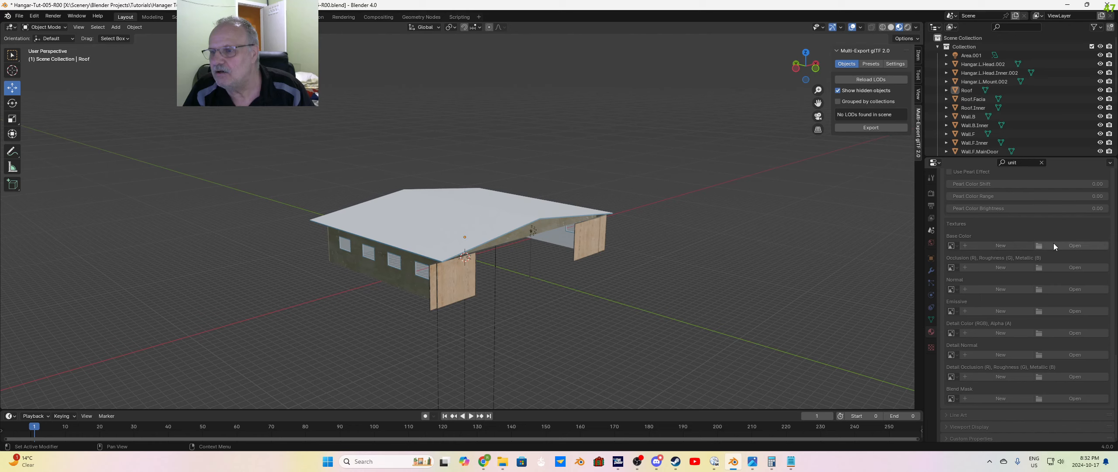
click(1075, 246)
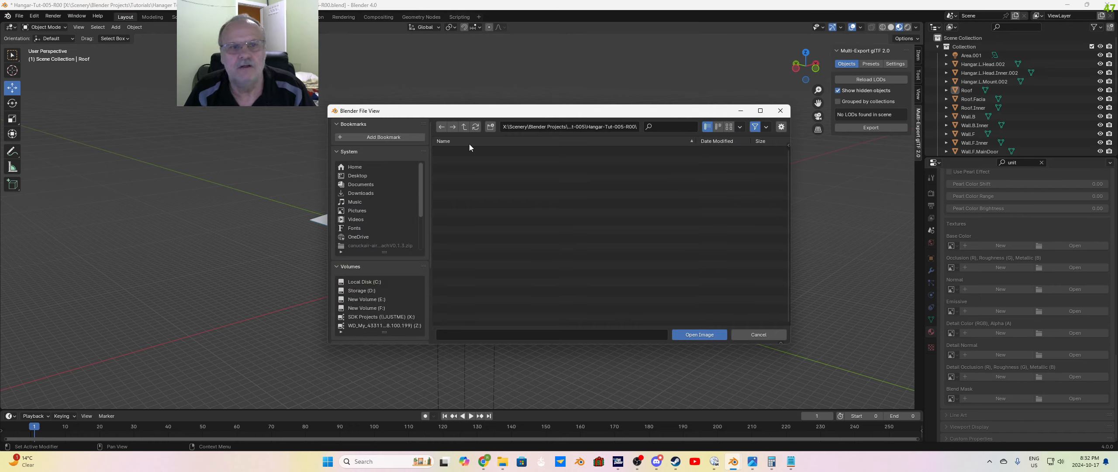
click(465, 126)
click(465, 126)
click(464, 127)
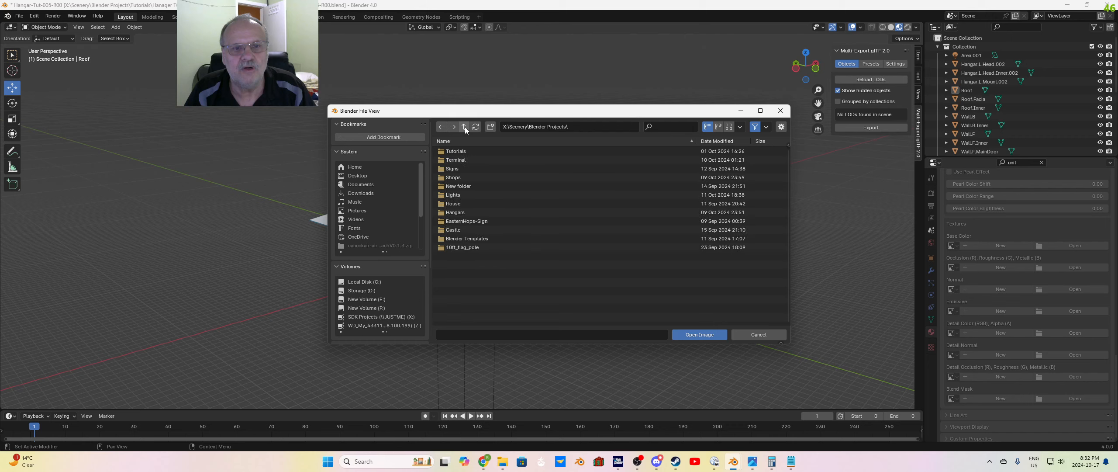
click(465, 127)
click(465, 127)
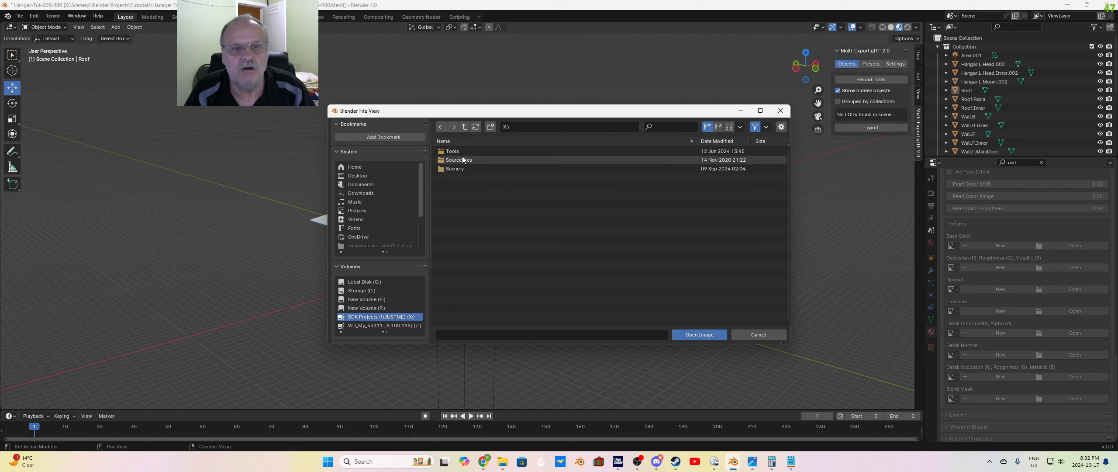
double_click(457, 169)
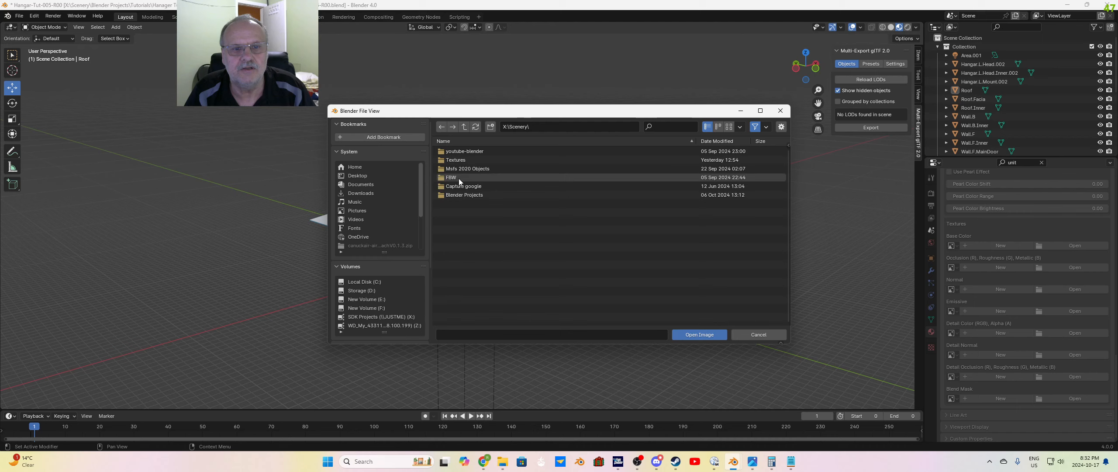
double_click(457, 159)
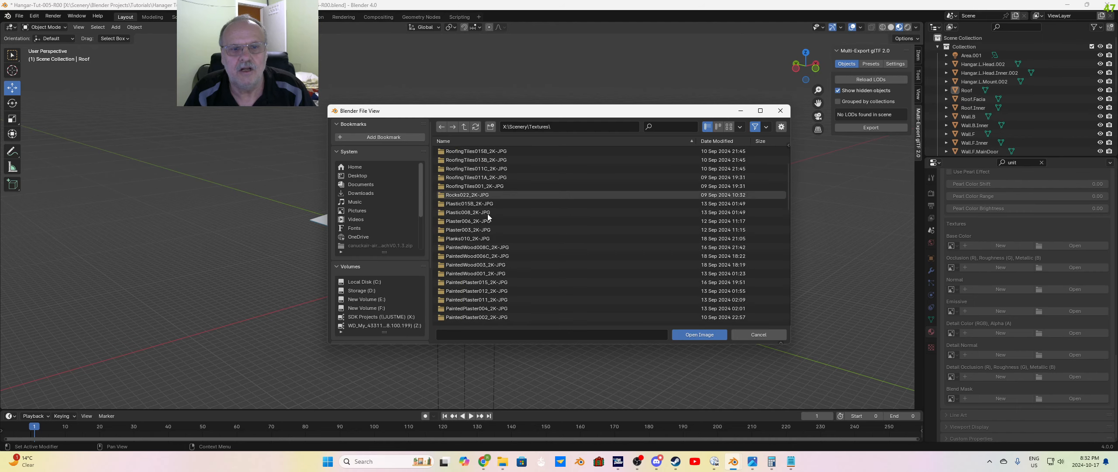
scroll(493, 236, down, 10)
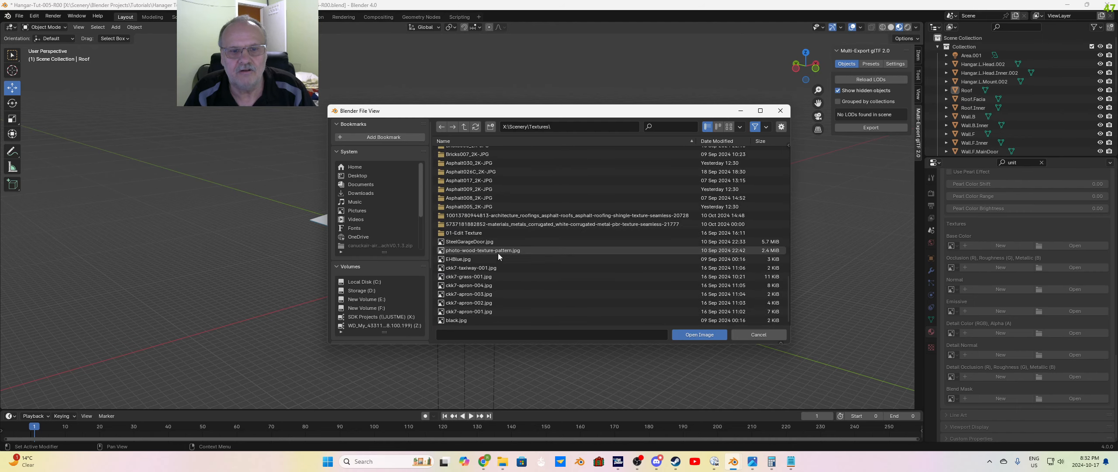
double_click(510, 224)
click(488, 152)
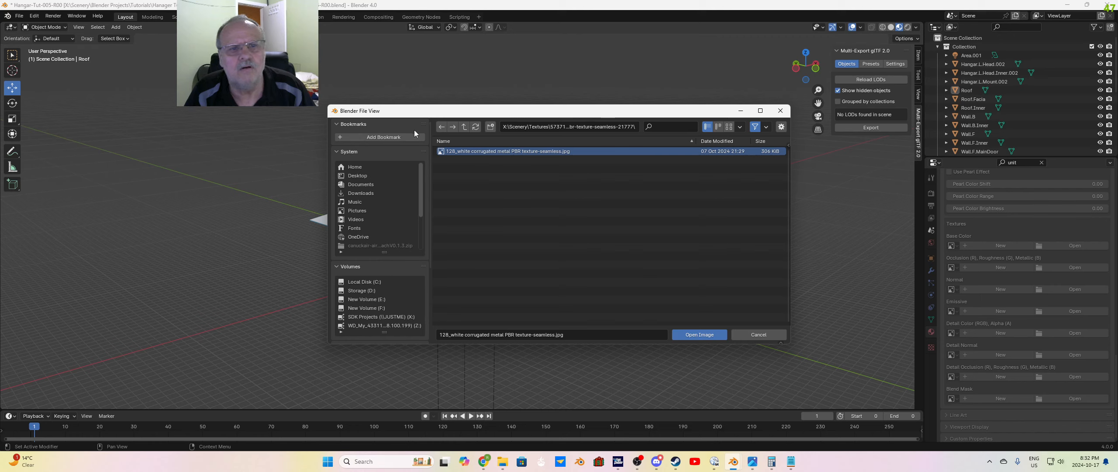
click(441, 127)
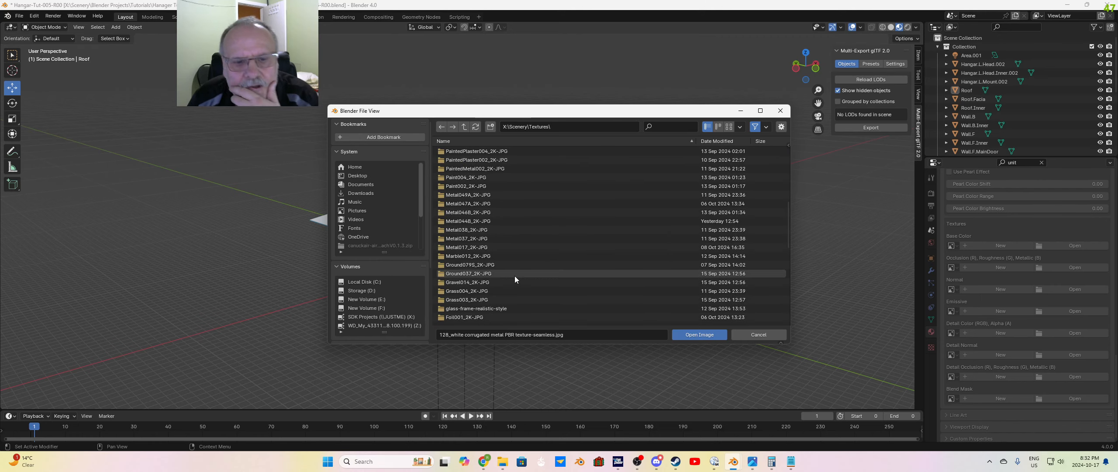
Step: Reverse the name sorting of the textures folder and load the asphalt roofing shingle texture-seamless image as the roof's Base Color
click(486, 141)
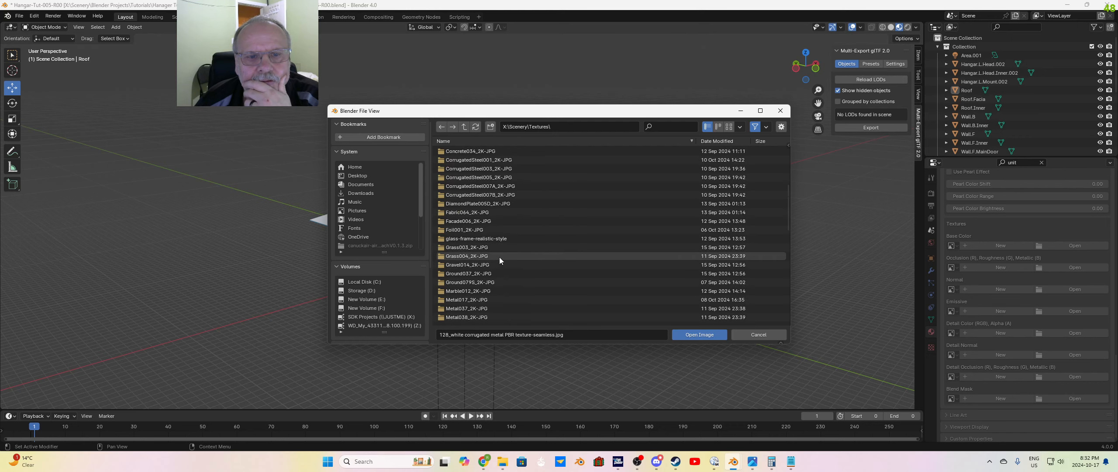
scroll(499, 257, up, 10)
click(537, 169)
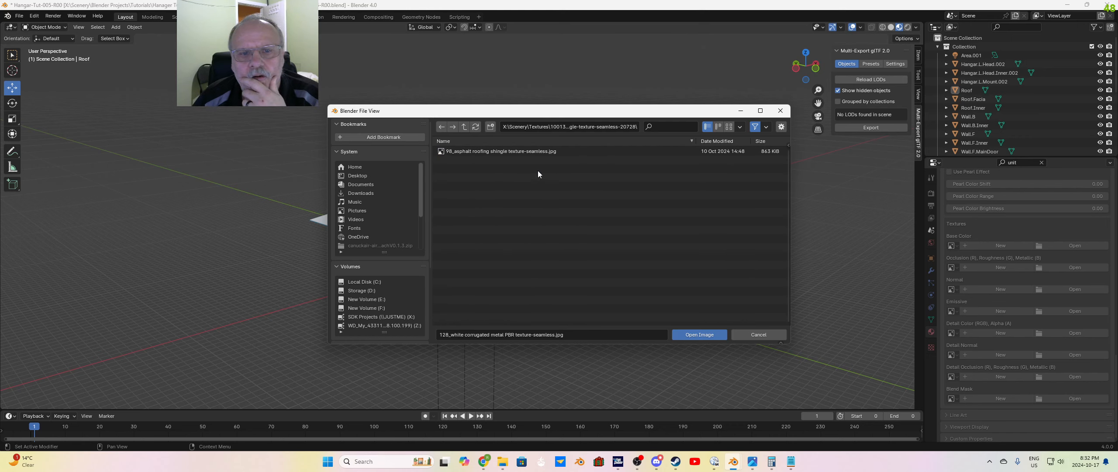
click(473, 152)
click(698, 337)
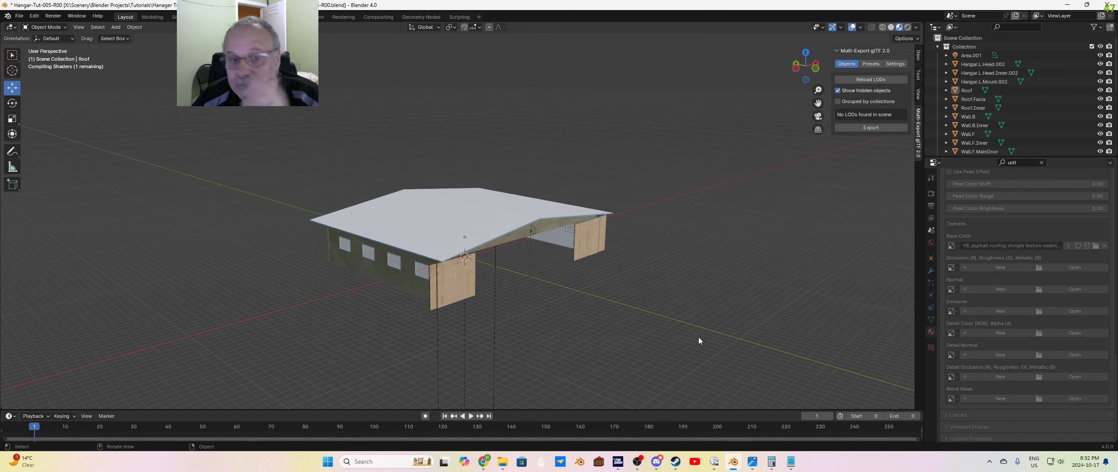
Step: Inspect the shingled roof up close and from several angles, and compare it with the simulator image Hangar-Tut-005-1.jpg
scroll(564, 298, up, 6)
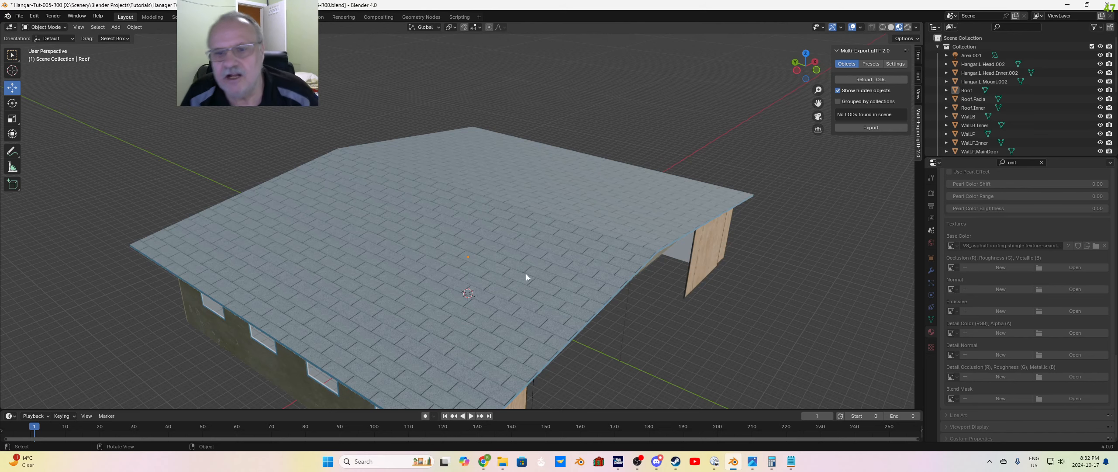
middle_drag(535, 279, 520, 256)
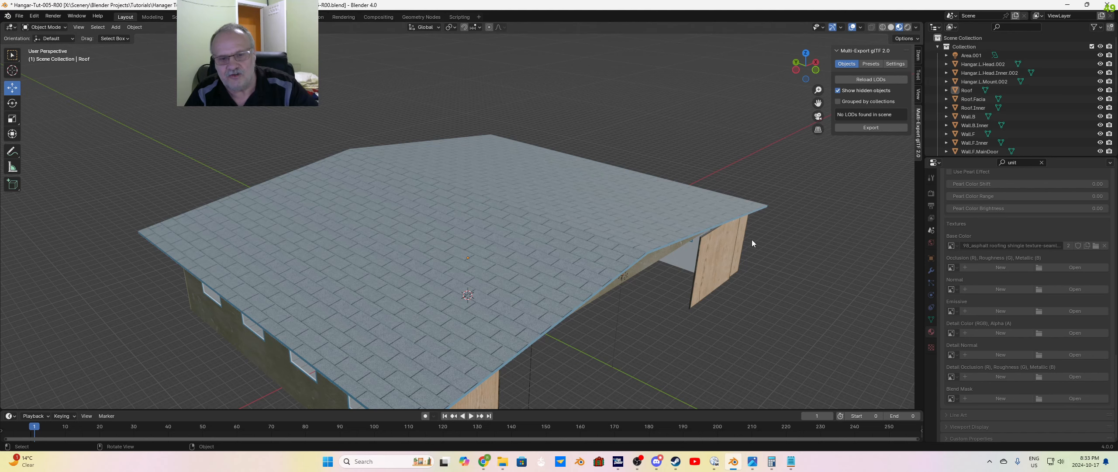
scroll(698, 299, down, 3)
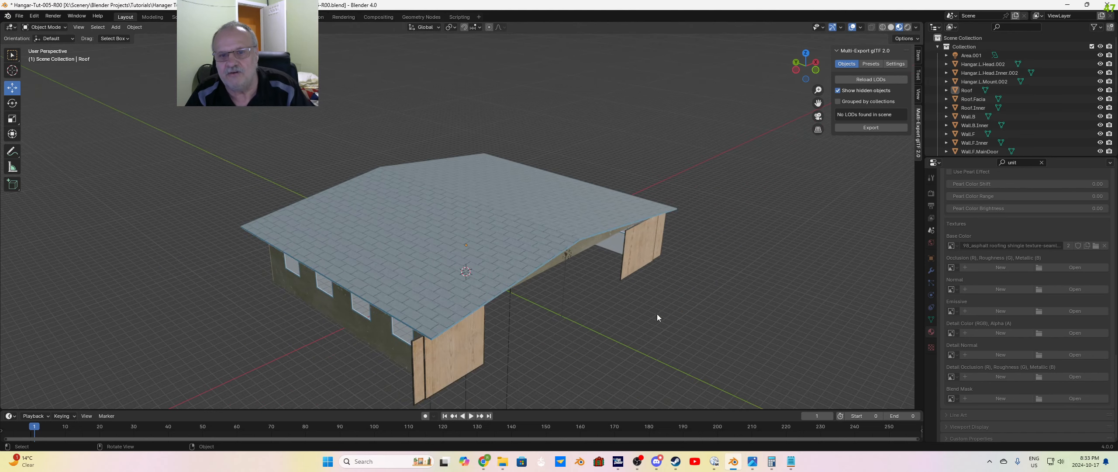
middle_drag(656, 313, 679, 304)
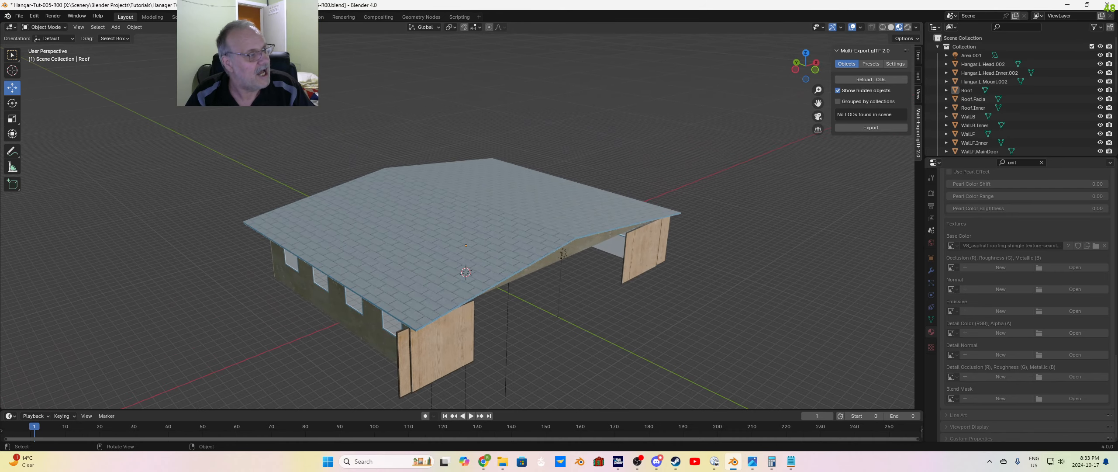
drag(0, 64, 545, 82)
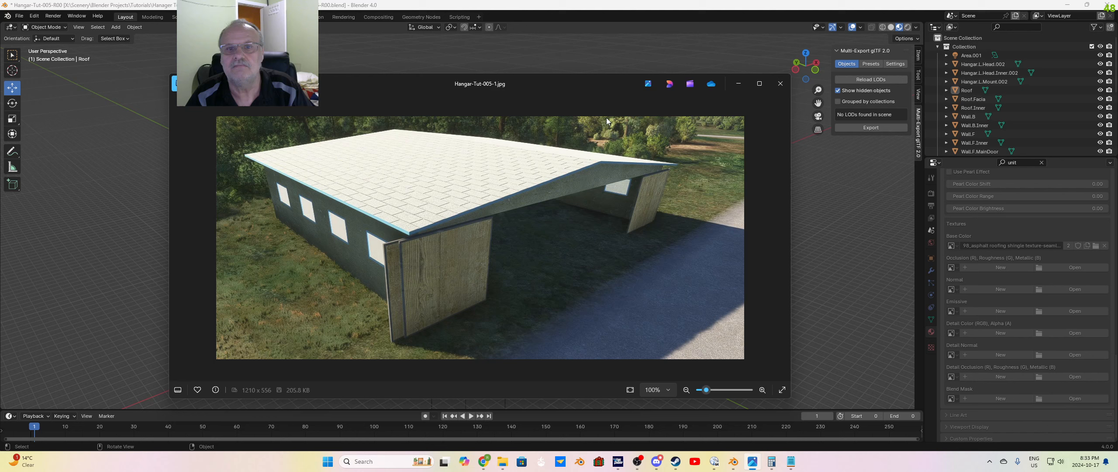
drag(612, 81, 0, 83)
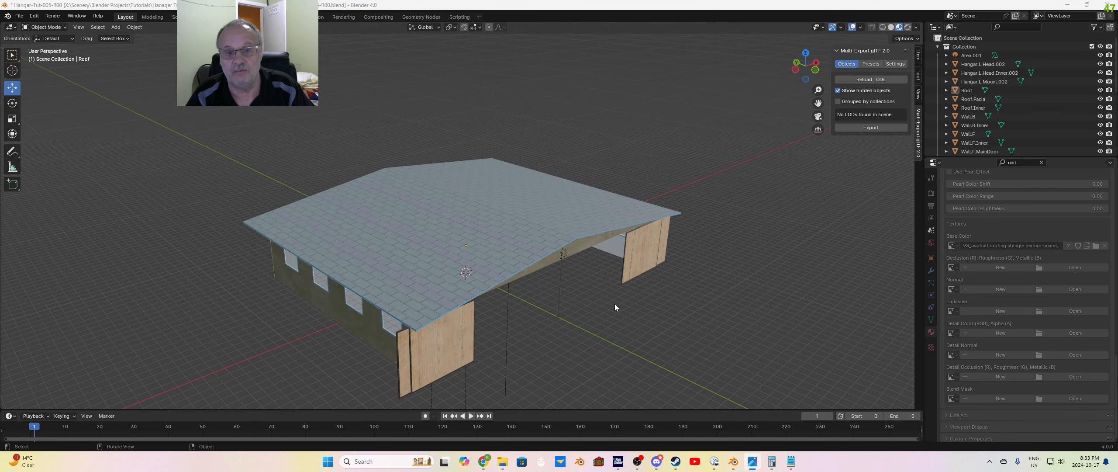
scroll(614, 304, down, 1)
middle_drag(599, 312, 619, 279)
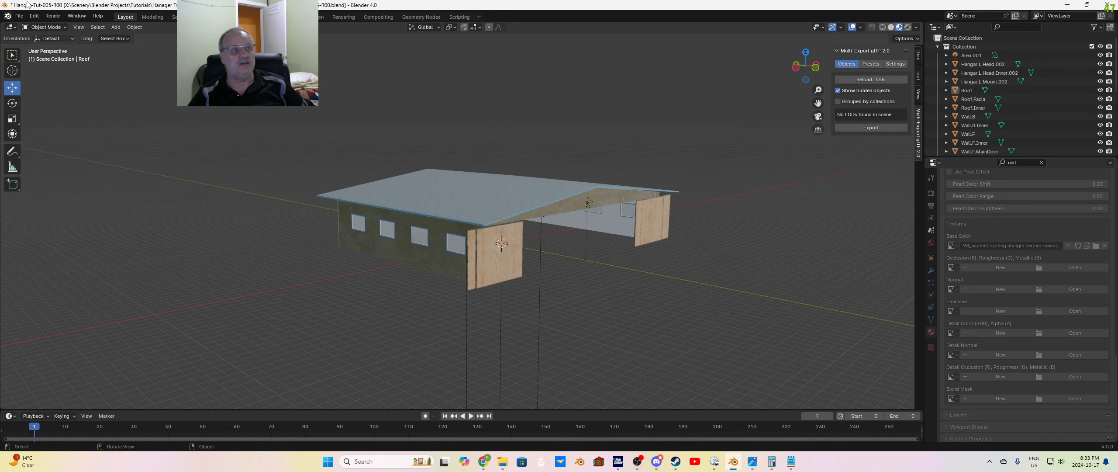
Step: Save the project over the existing file Hangar-Tut-005-R00.blend
click(19, 16)
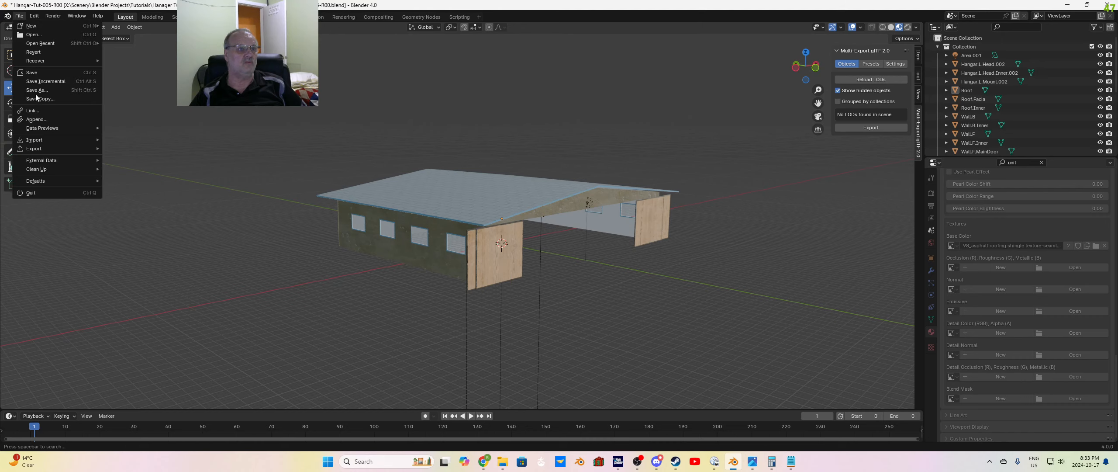
click(43, 90)
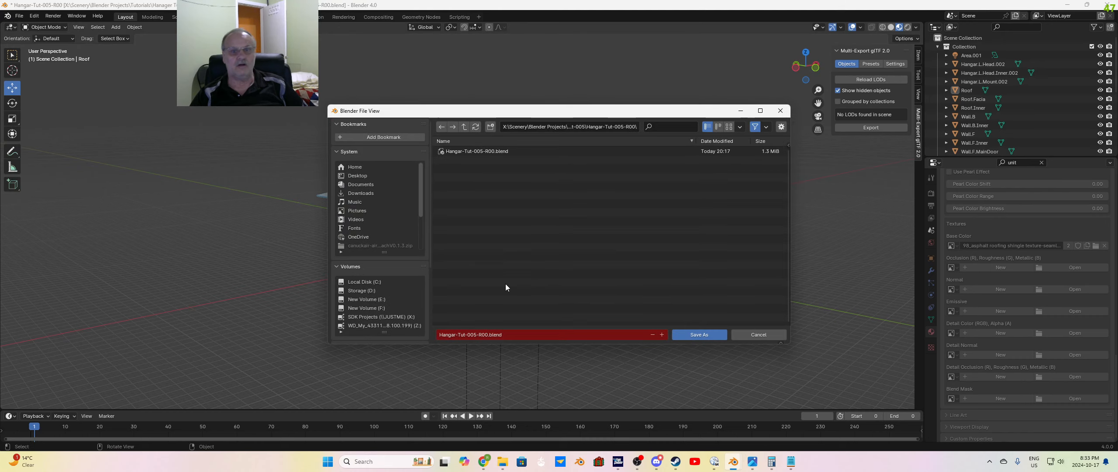
click(694, 336)
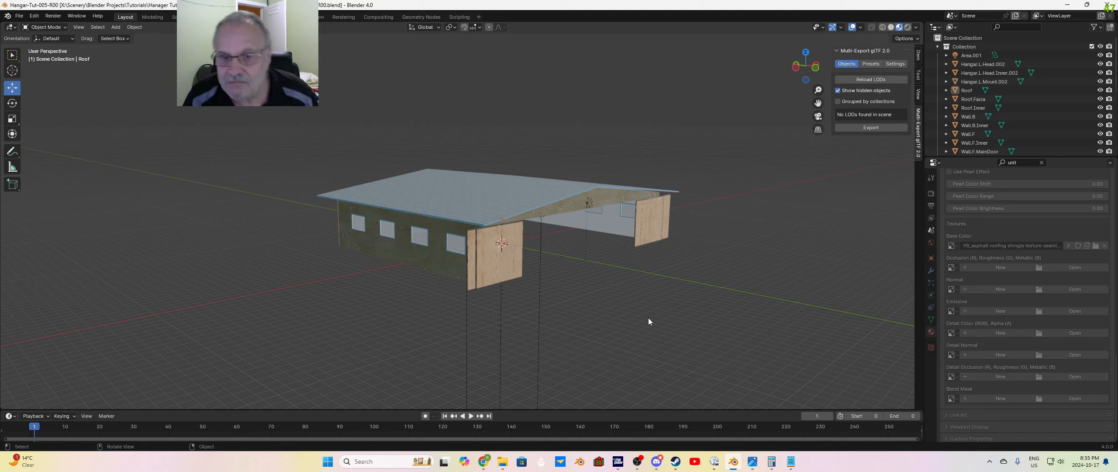
middle_drag(602, 316, 599, 315)
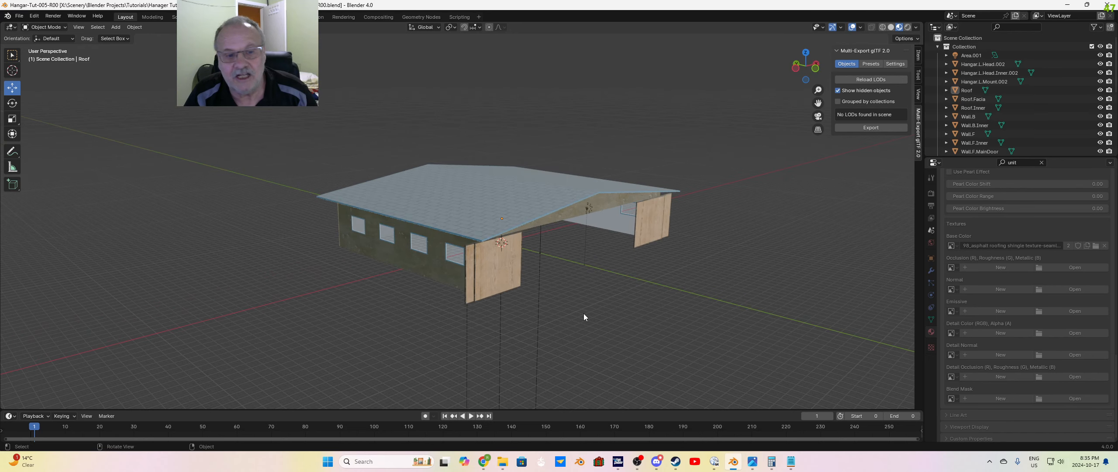